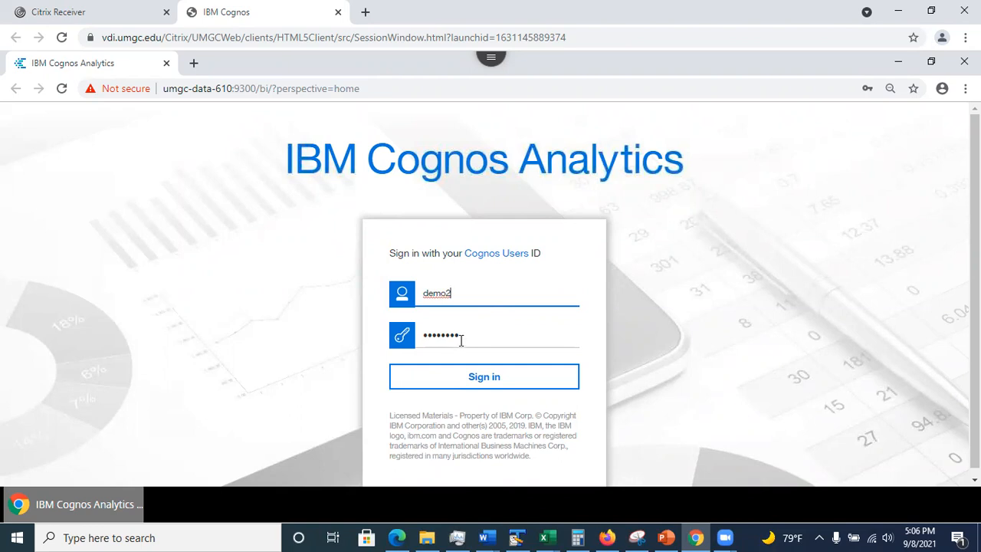
- Sign in to Cognos Analytics with the credentials already filled in
{"action": "left_click", "coordinate": [450, 385]}
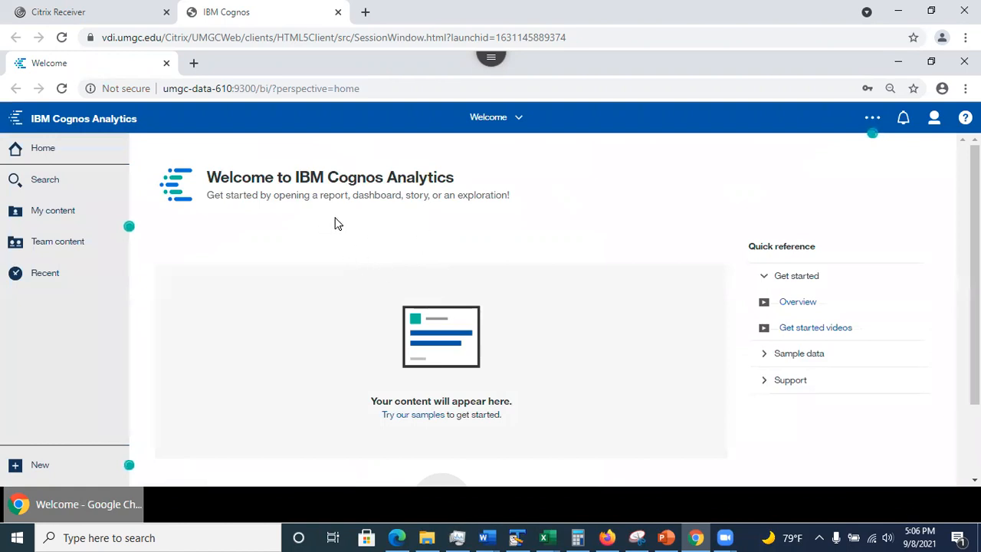
{"action": "right_click", "coordinate": [348, 250]}
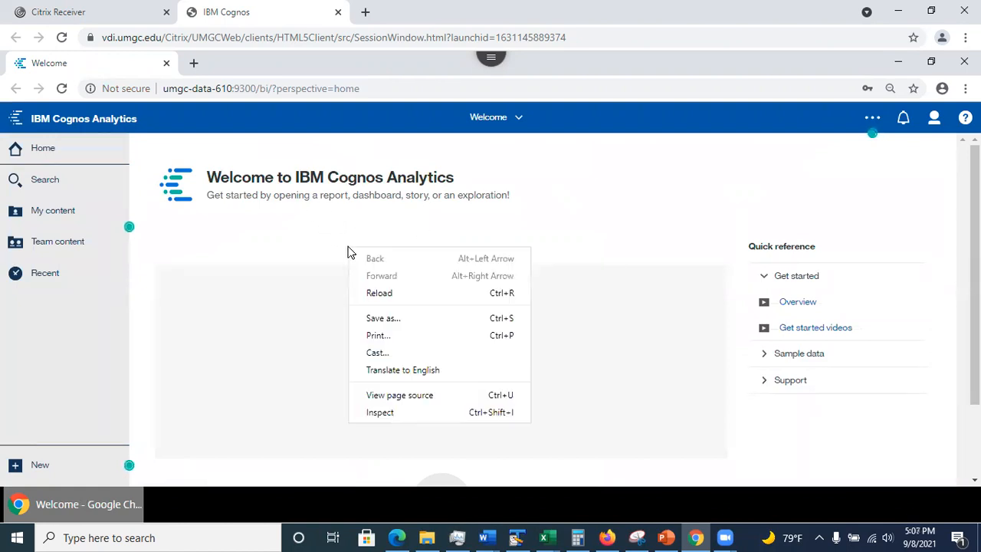
{"action": "left_click", "coordinate": [652, 191]}
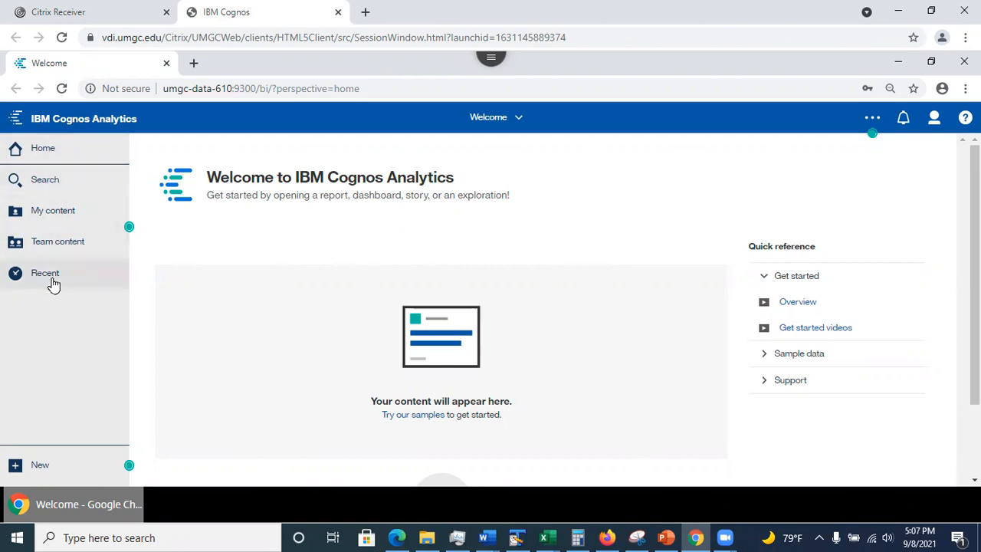
- Look through the My content, Team content and Recent areas from the welcome page
{"action": "left_click", "coordinate": [52, 214]}
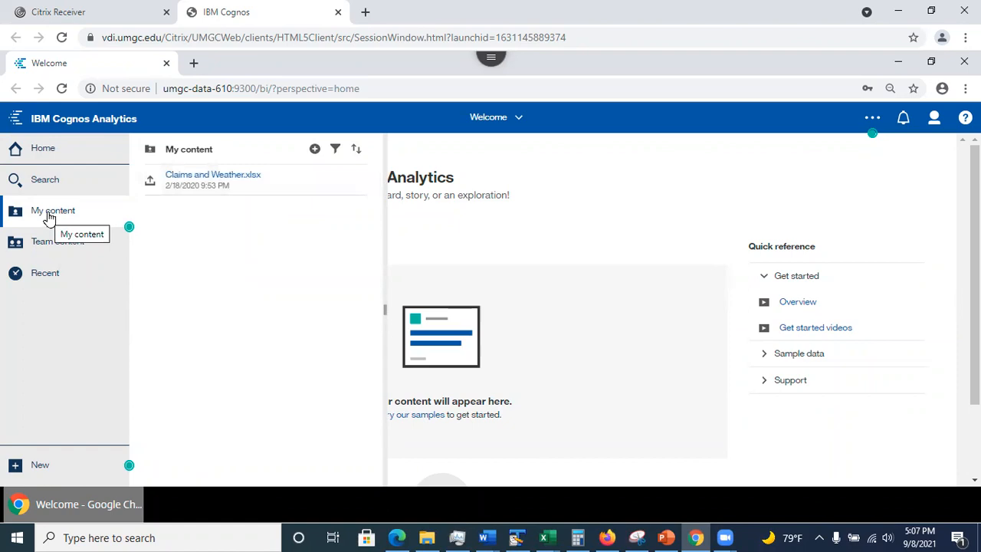
{"action": "left_click", "coordinate": [466, 225]}
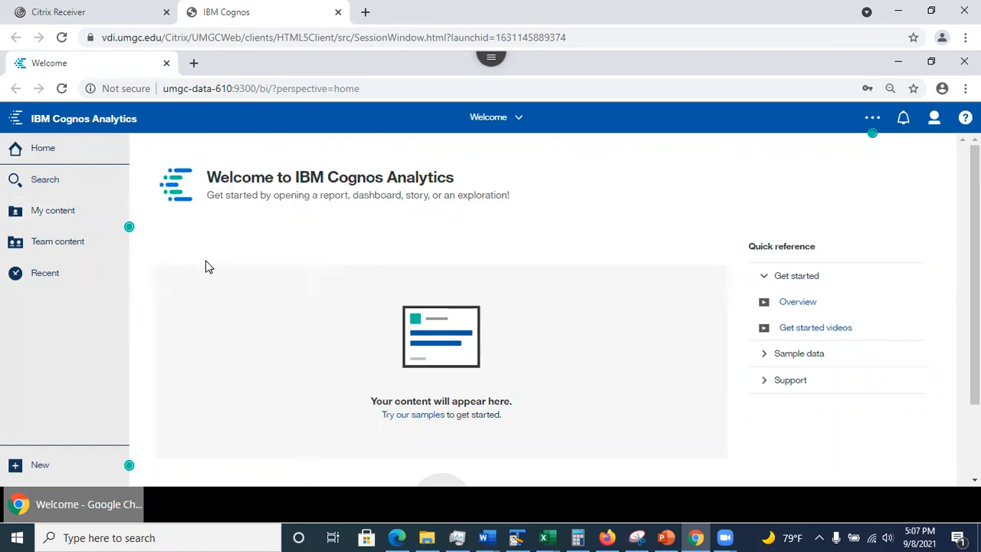
{"action": "left_click", "coordinate": [39, 242]}
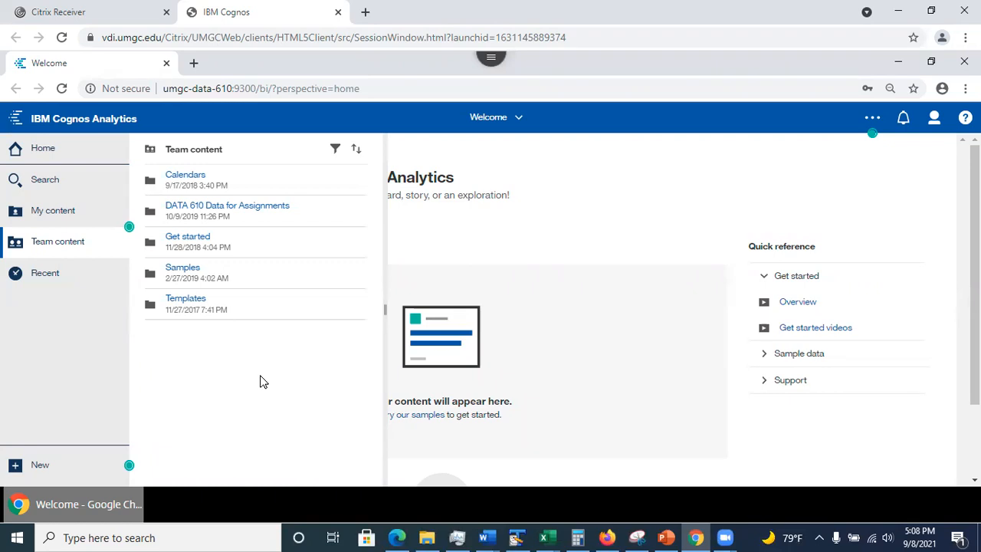
{"action": "left_click", "coordinate": [59, 328]}
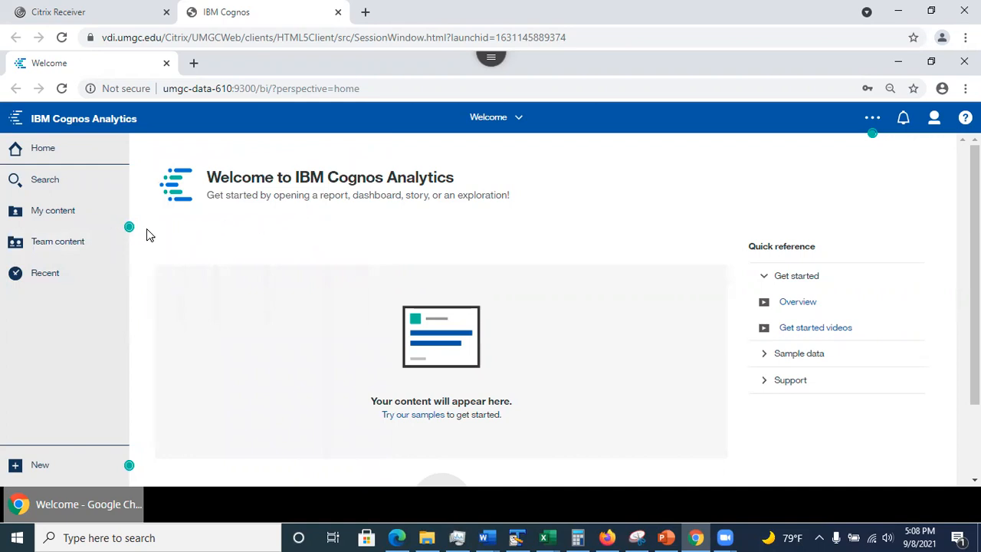
{"action": "left_click", "coordinate": [67, 246]}
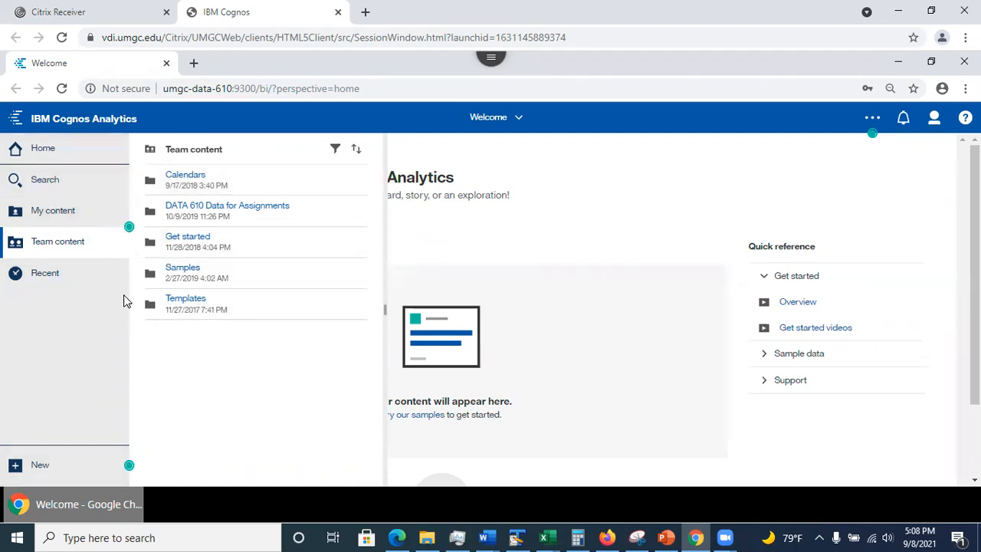
{"action": "left_click", "coordinate": [57, 243]}
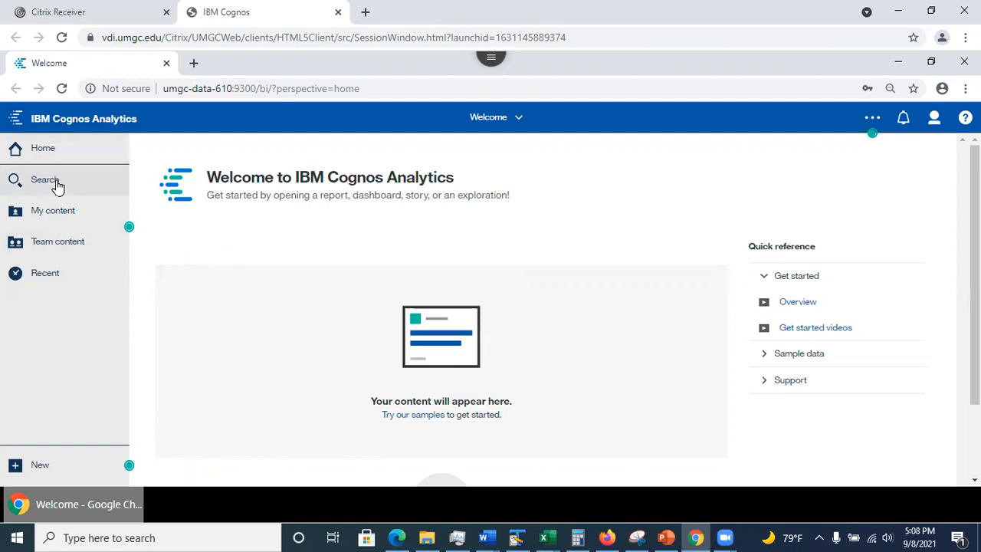
{"action": "left_click", "coordinate": [44, 278]}
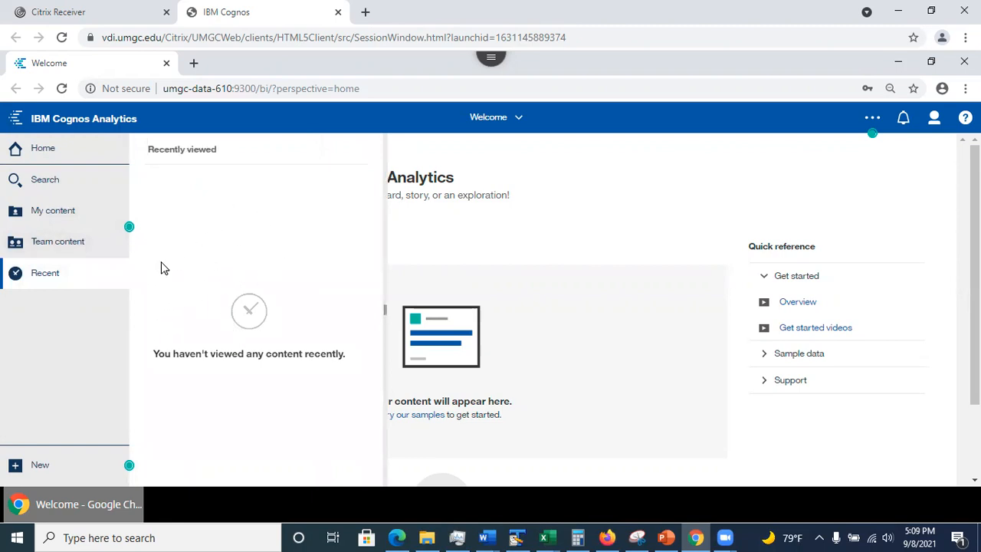
{"action": "left_click", "coordinate": [556, 250]}
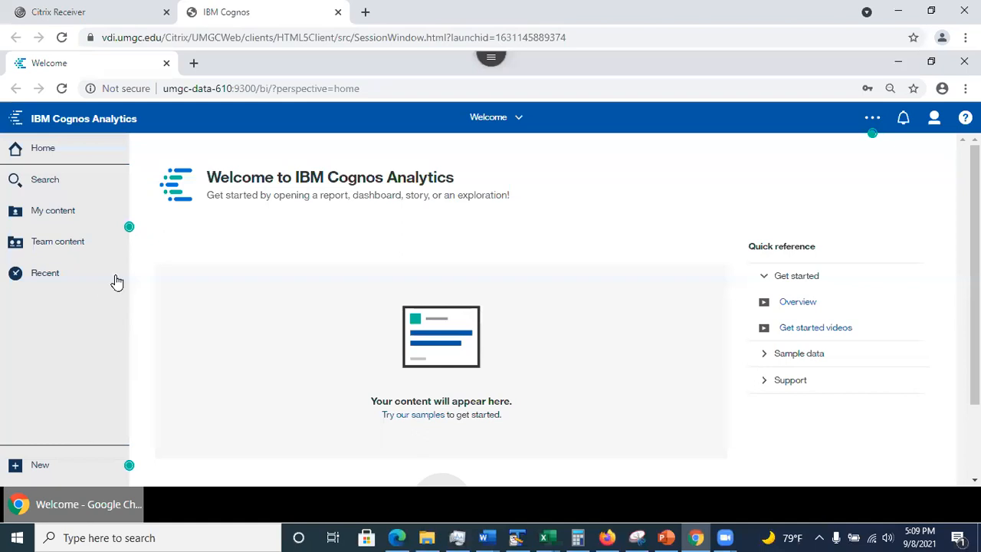
- In Team content, open the Assignment - Getting Started folder inside DATA 610 Data for Assignments
{"action": "left_click", "coordinate": [47, 215]}
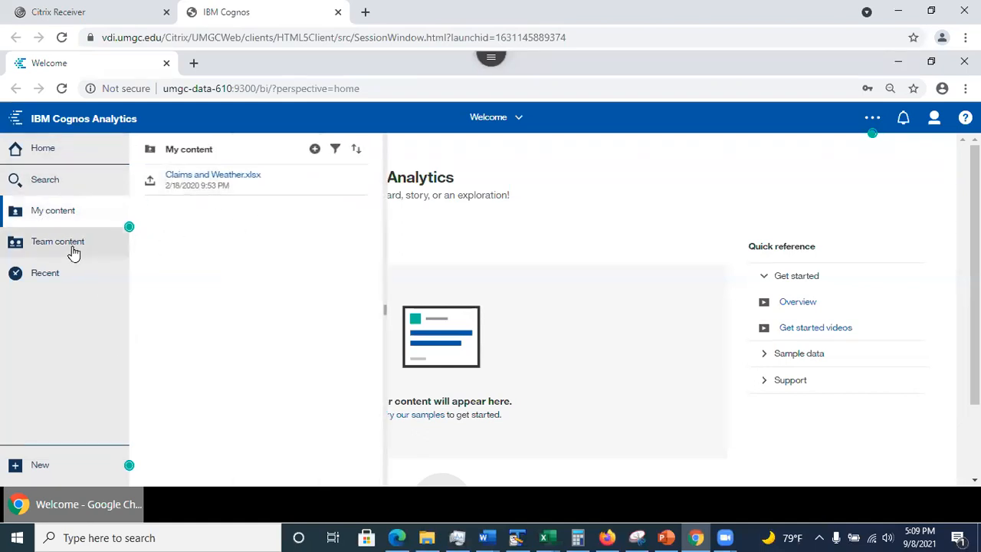
{"action": "left_click", "coordinate": [58, 244]}
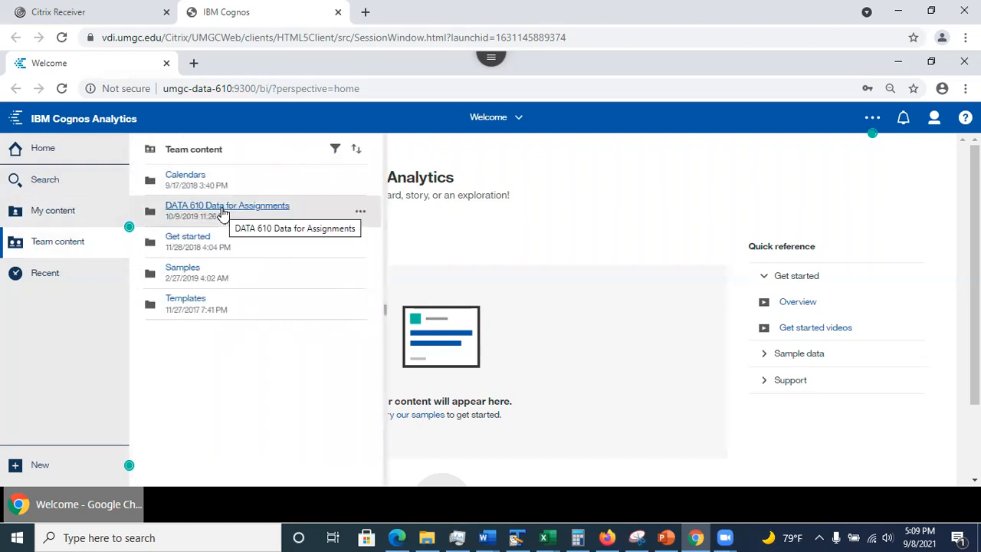
{"action": "left_click", "coordinate": [219, 209]}
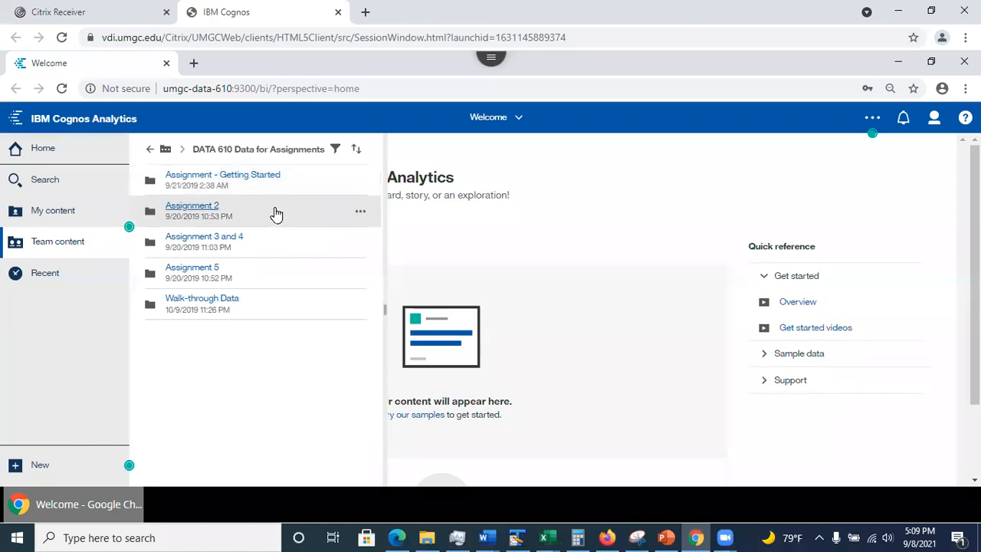
{"action": "left_click", "coordinate": [248, 176]}
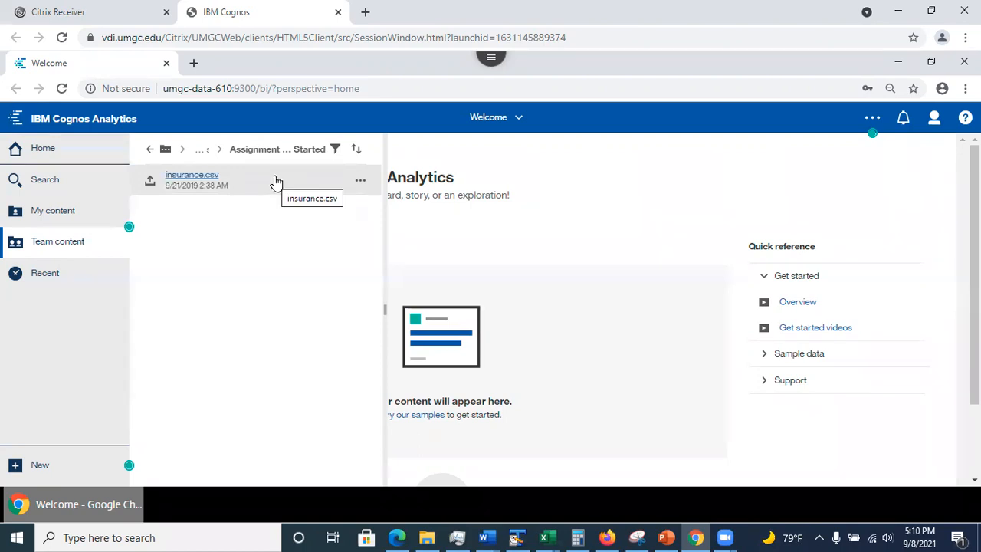
- Try to move insurance.csv from the Assignment - Getting Started folder to My content
{"action": "left_click", "coordinate": [360, 184]}
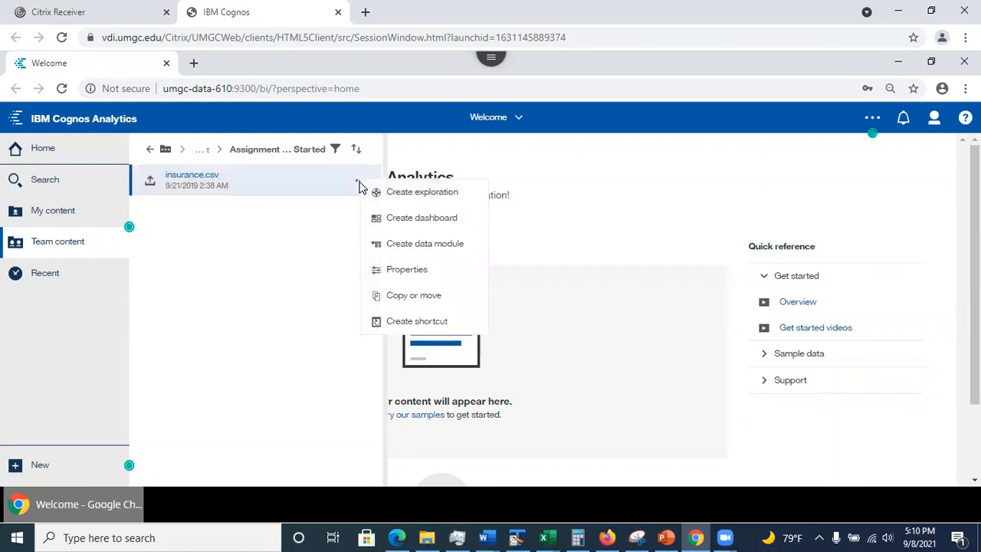
{"action": "left_click", "coordinate": [394, 297]}
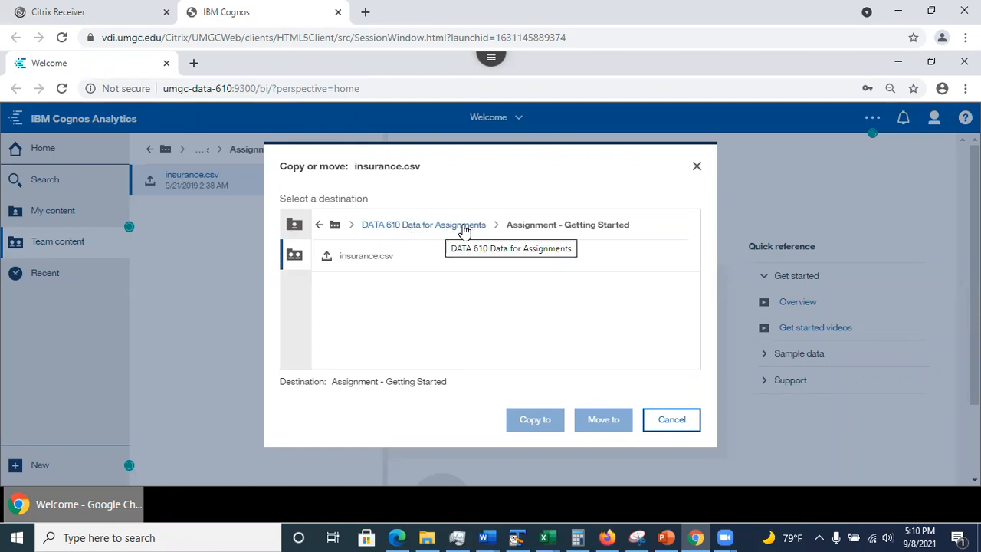
{"action": "left_click", "coordinate": [294, 228]}
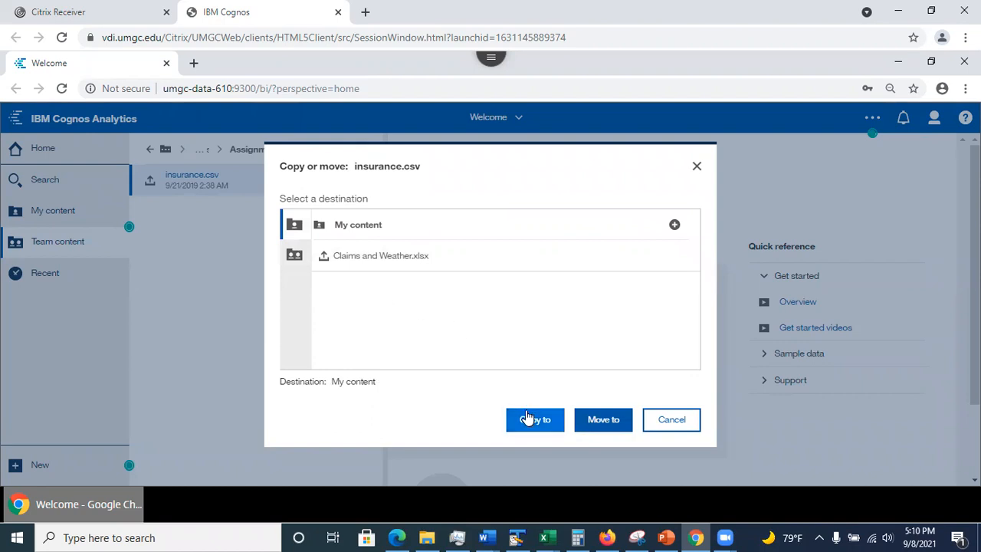
{"action": "left_click", "coordinate": [606, 422]}
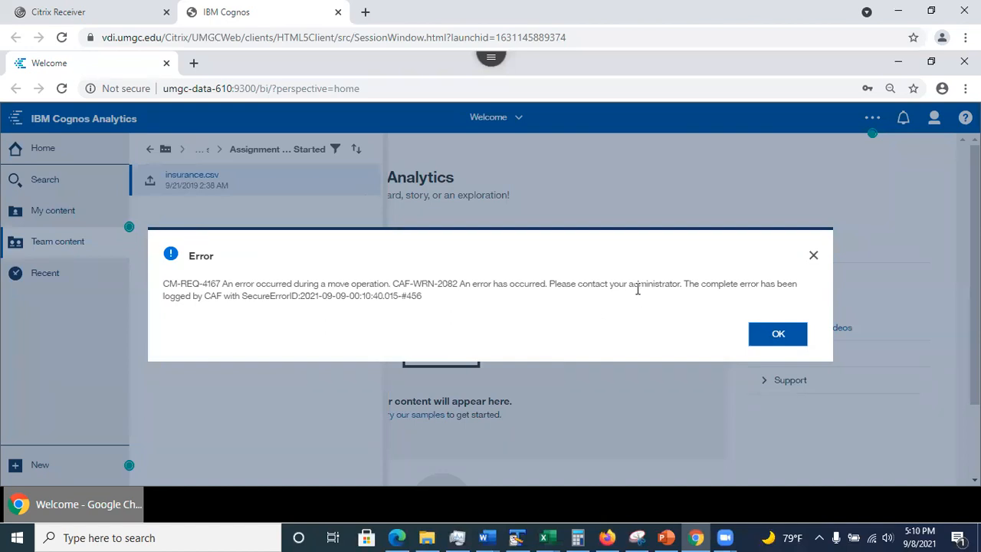
{"action": "left_click", "coordinate": [813, 256]}
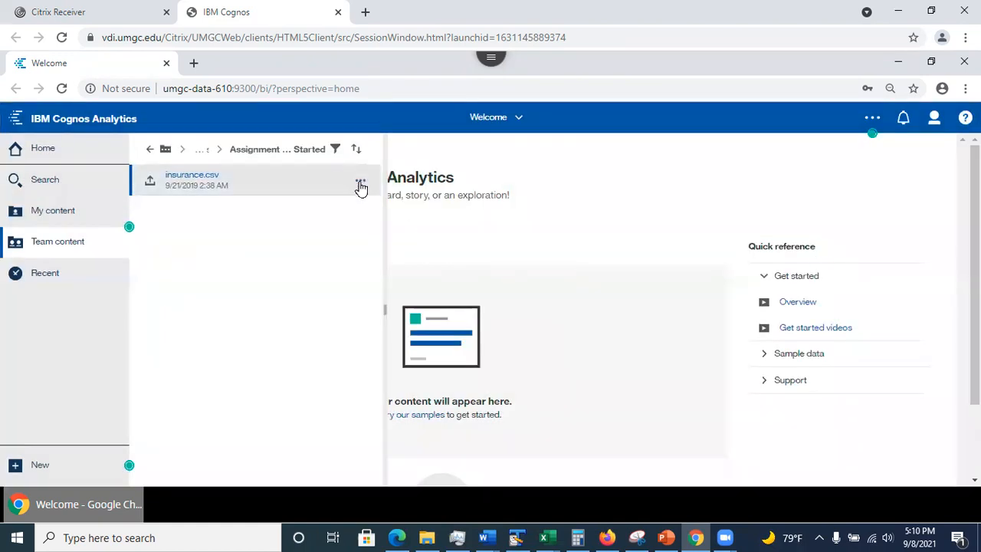
- Copy insurance.csv from the Assignment - Getting Started folder to My content
{"action": "left_click", "coordinate": [359, 184]}
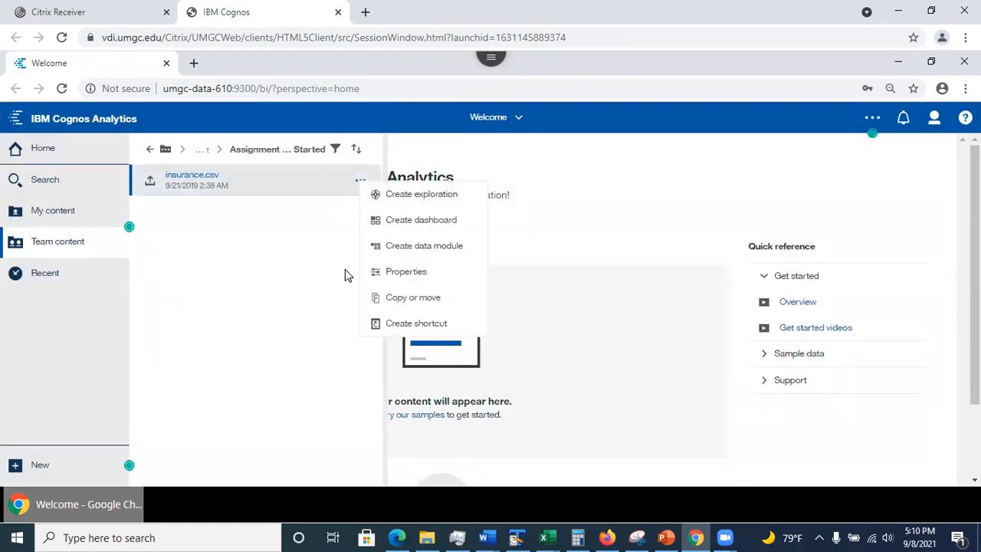
{"action": "left_click", "coordinate": [392, 297]}
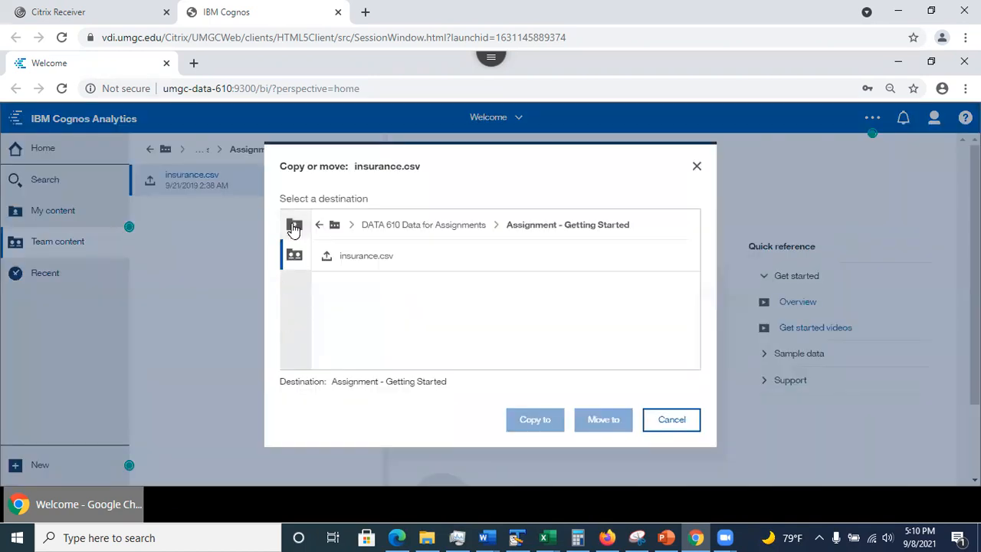
{"action": "left_click", "coordinate": [294, 227]}
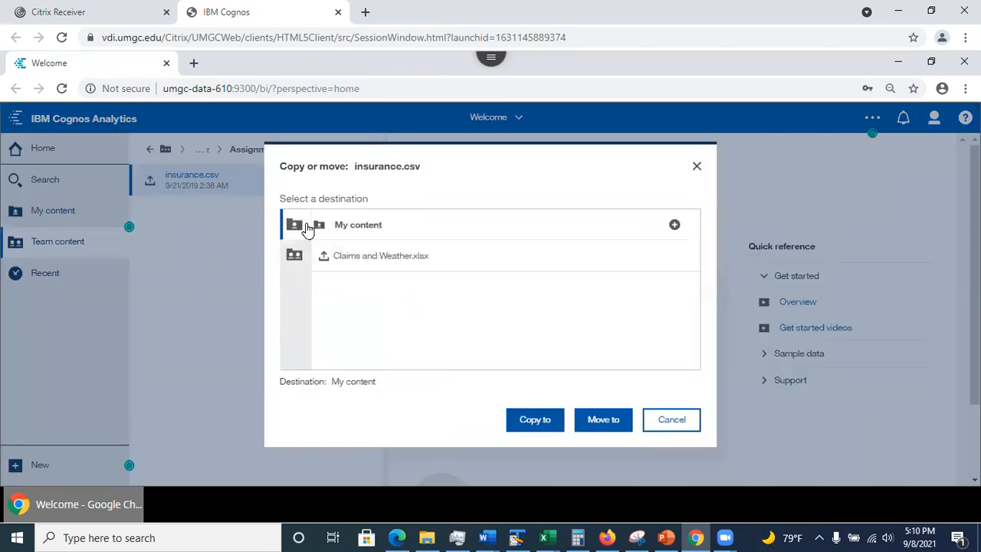
{"action": "left_click", "coordinate": [534, 422]}
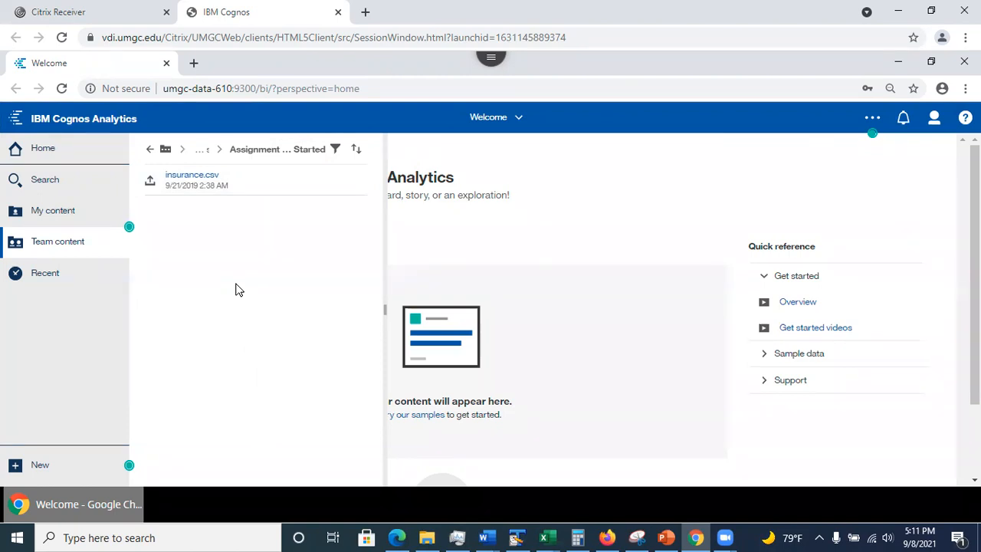
- Check My content for the insurance.csv copy and Team content for the original, and return to the welcome page
{"action": "left_click", "coordinate": [67, 219]}
{"action": "left_click", "coordinate": [68, 226]}
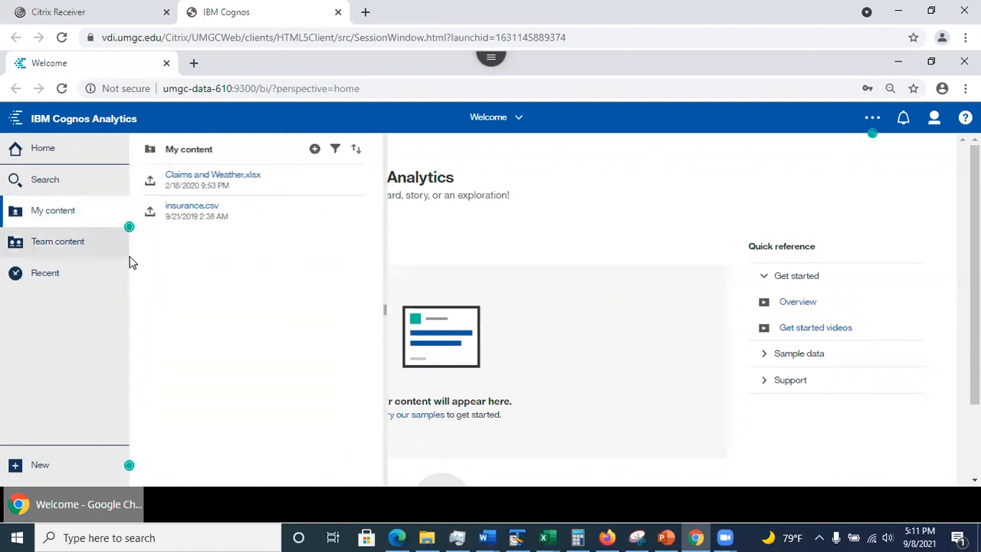
{"action": "left_click", "coordinate": [66, 244]}
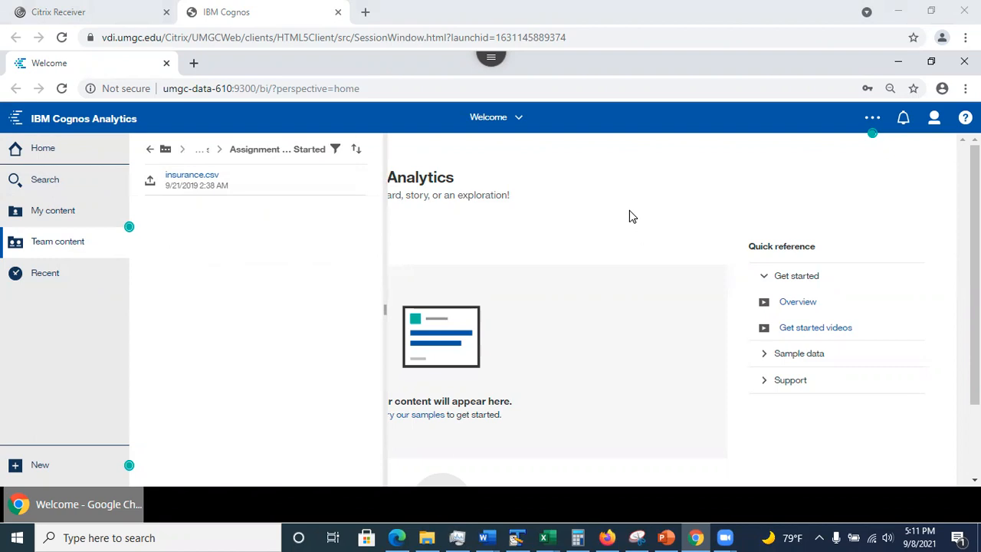
{"action": "left_click", "coordinate": [675, 227]}
- Search all data for "claims and weather"
{"action": "key", "text": "ctrl+plus"}
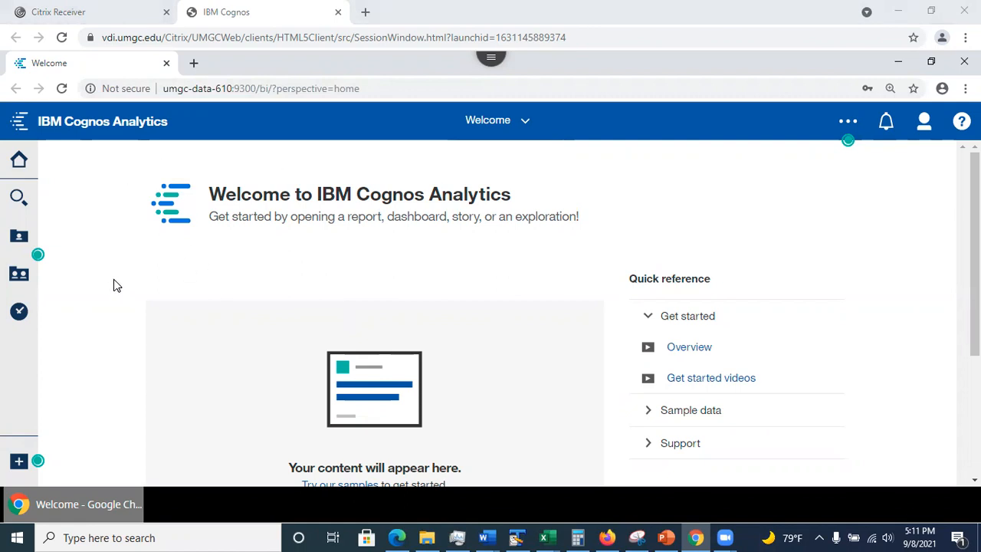
{"action": "left_click", "coordinate": [19, 200]}
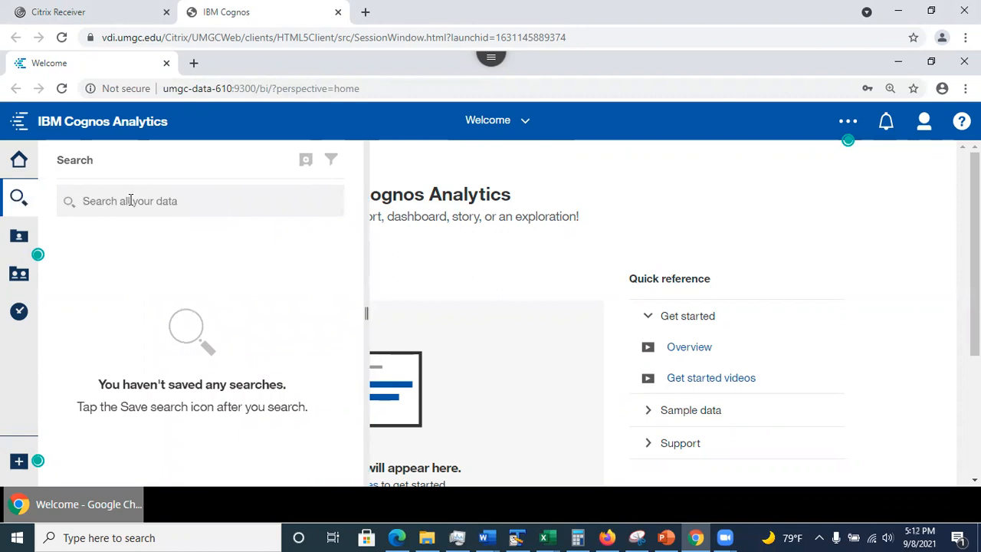
{"action": "type", "text": "claims"}
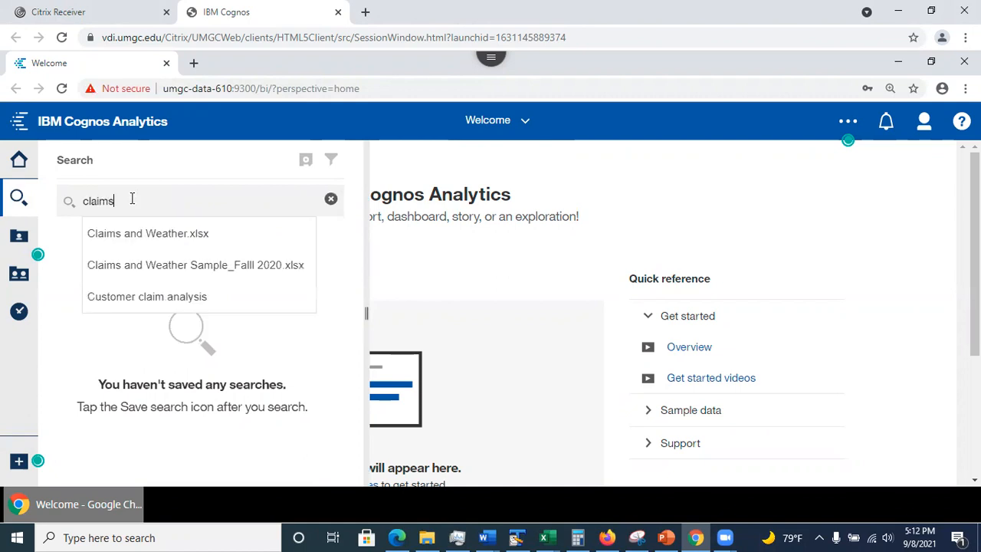
{"action": "type", "text": " and"}
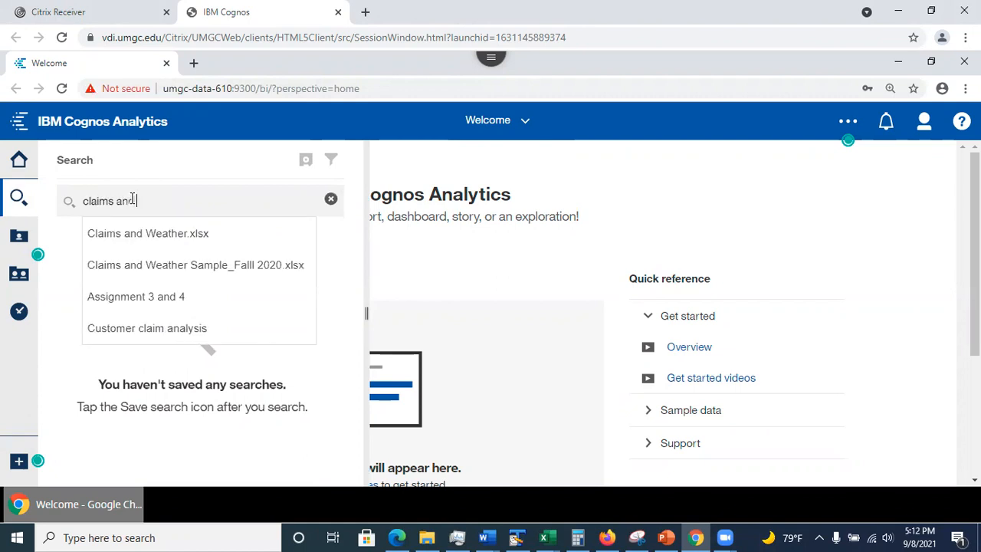
{"action": "type", "text": " weather"}
{"action": "key", "text": "Return"}
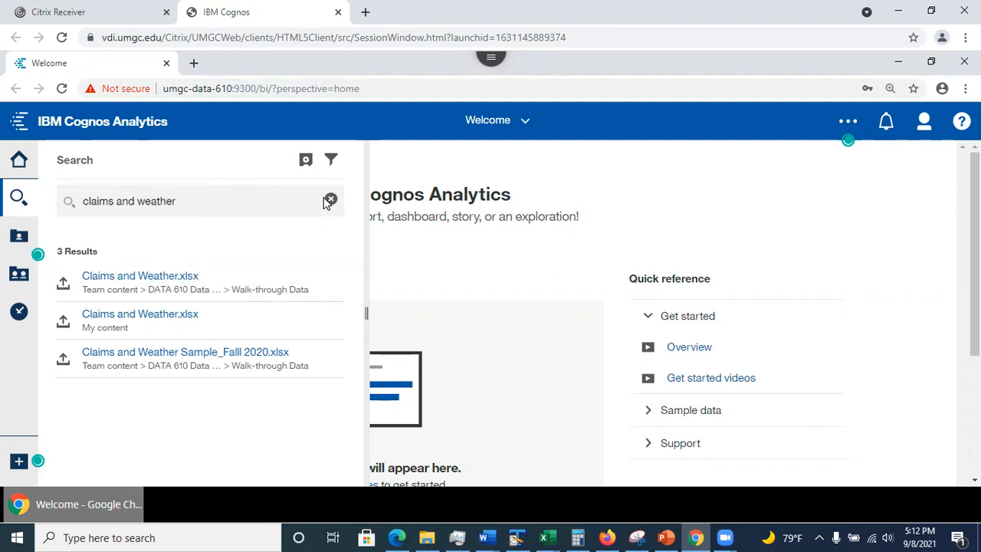
- Try filtering the "claims and weather" search results by the Data type, and clear that filter
{"action": "left_click", "coordinate": [332, 162]}
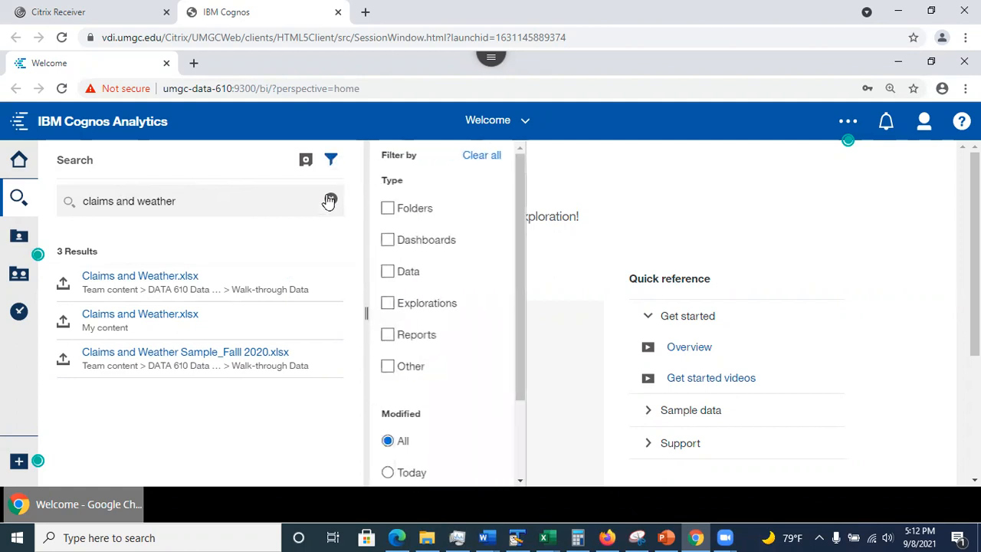
{"action": "left_click_drag", "start_coordinate": [521, 261], "coordinate": [526, 326]}
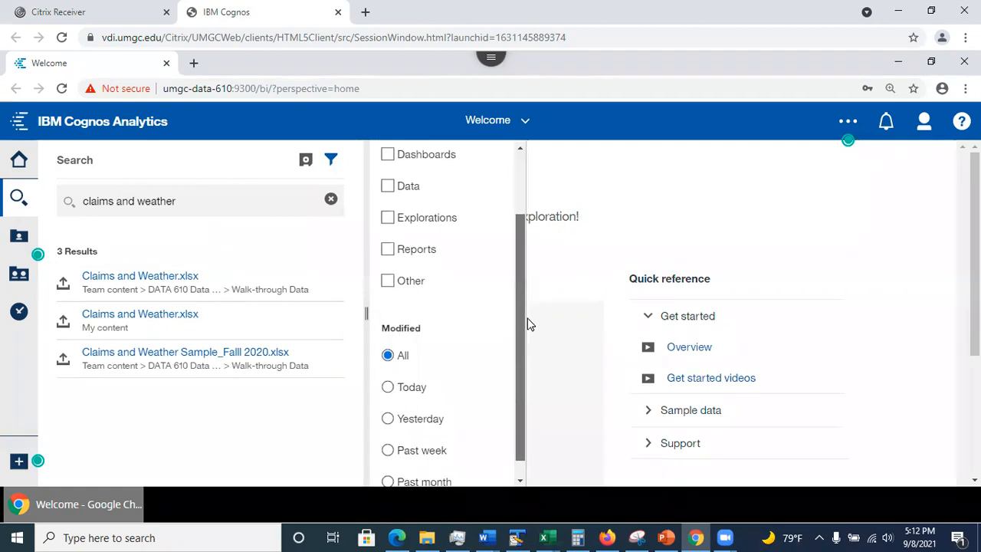
{"action": "left_click", "coordinate": [388, 188]}
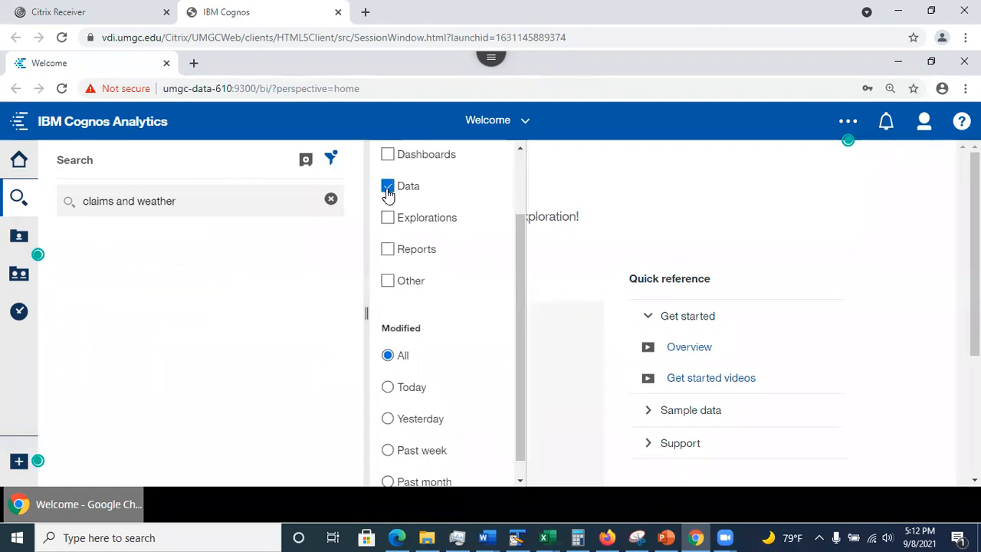
{"action": "left_click", "coordinate": [388, 187]}
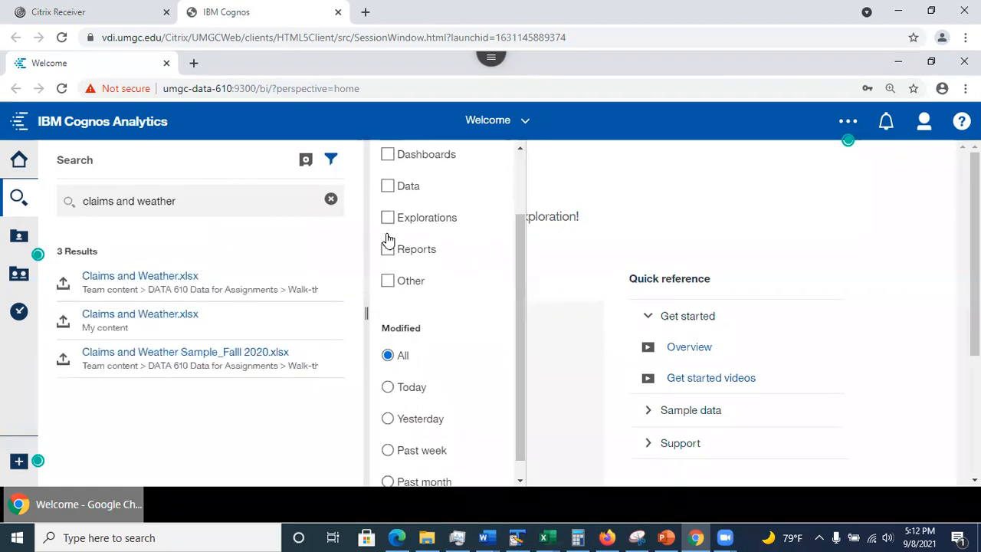
- Try the Explorations type filter on the search results, clear it, and review the Modified date options
{"action": "left_click", "coordinate": [388, 218]}
{"action": "left_click", "coordinate": [387, 218]}
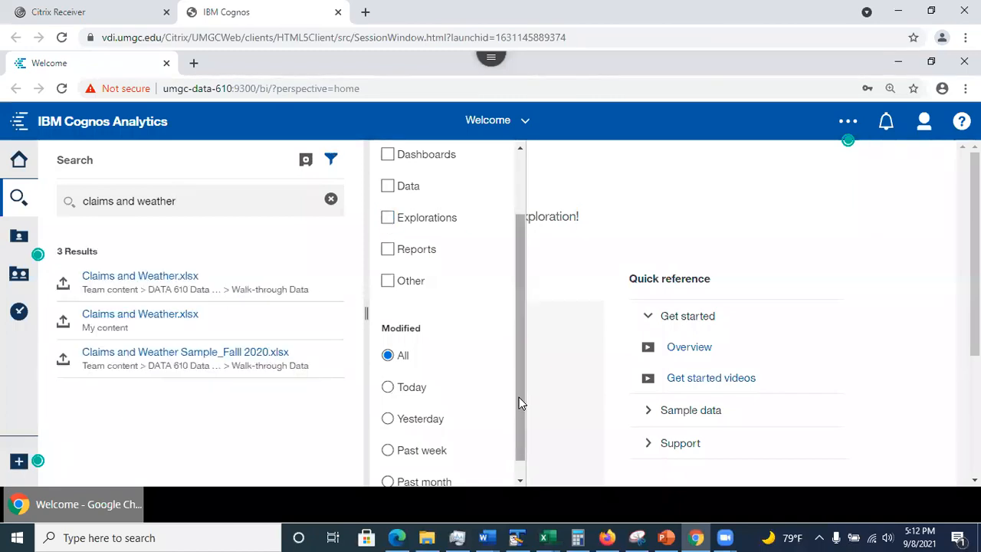
{"action": "scroll", "coordinate": [524, 455], "scroll_direction": "down", "scroll_amount": 1}
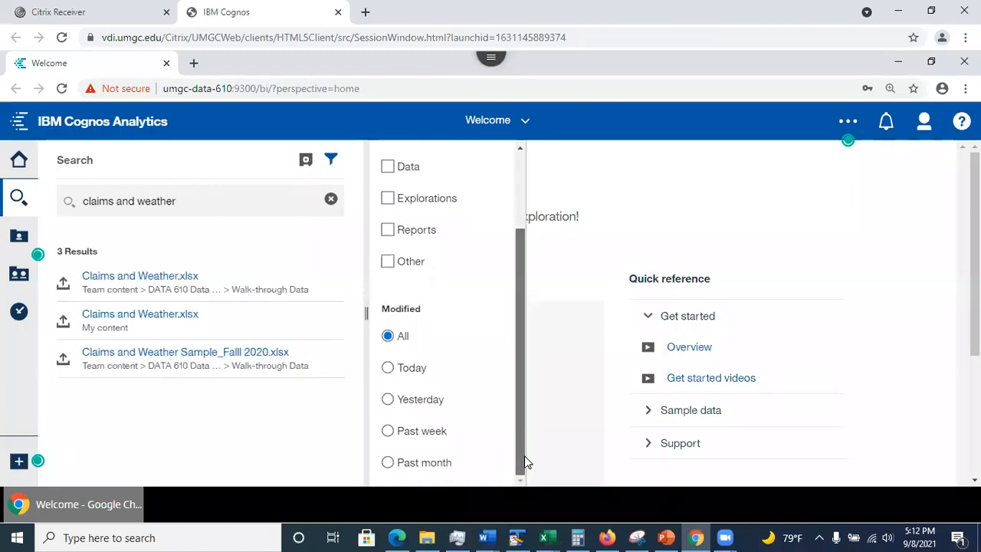
{"action": "left_click", "coordinate": [306, 447]}
- Try filtering My content to items modified today, and reset the Modified filter to All
{"action": "left_click", "coordinate": [19, 236]}
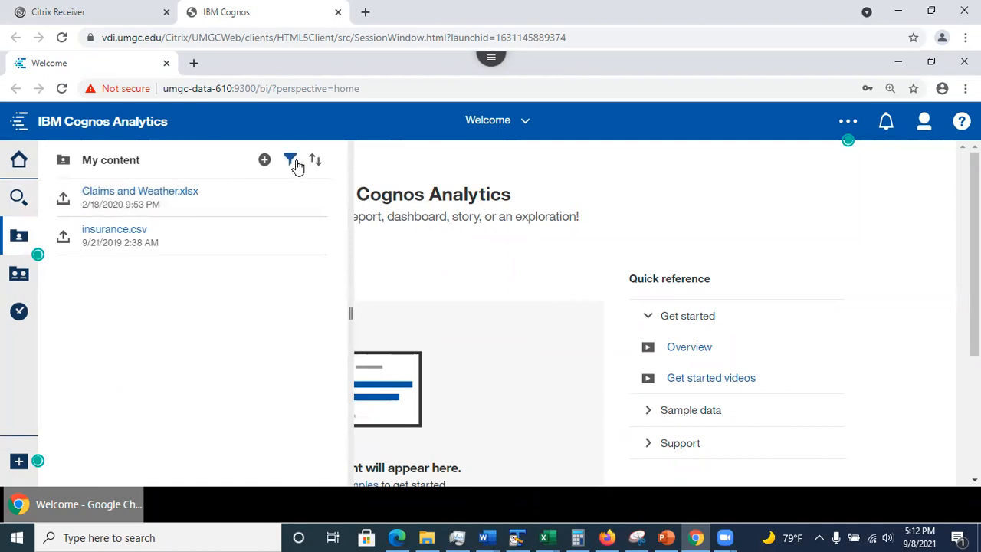
{"action": "left_click", "coordinate": [292, 162]}
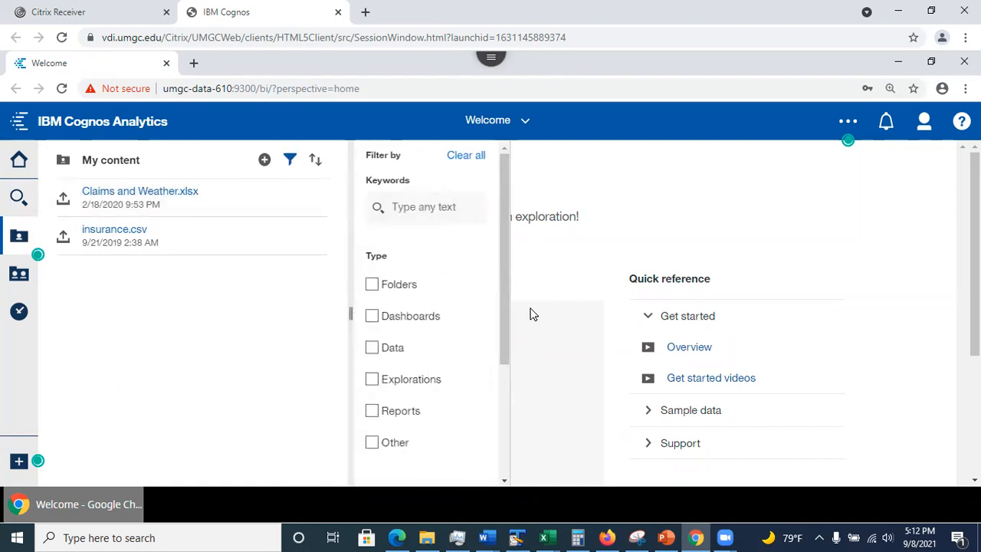
{"action": "left_click_drag", "start_coordinate": [502, 265], "coordinate": [524, 441]}
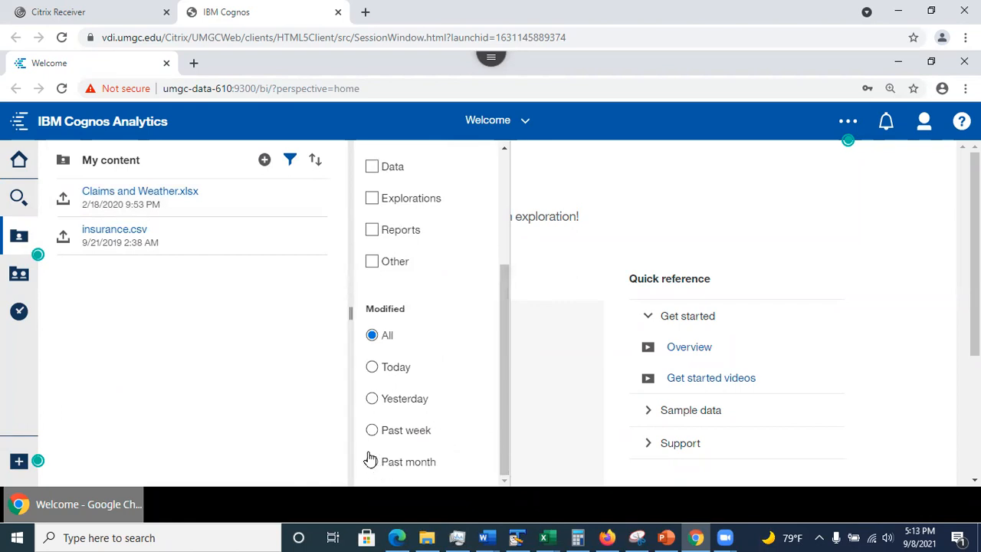
{"action": "left_click", "coordinate": [372, 371]}
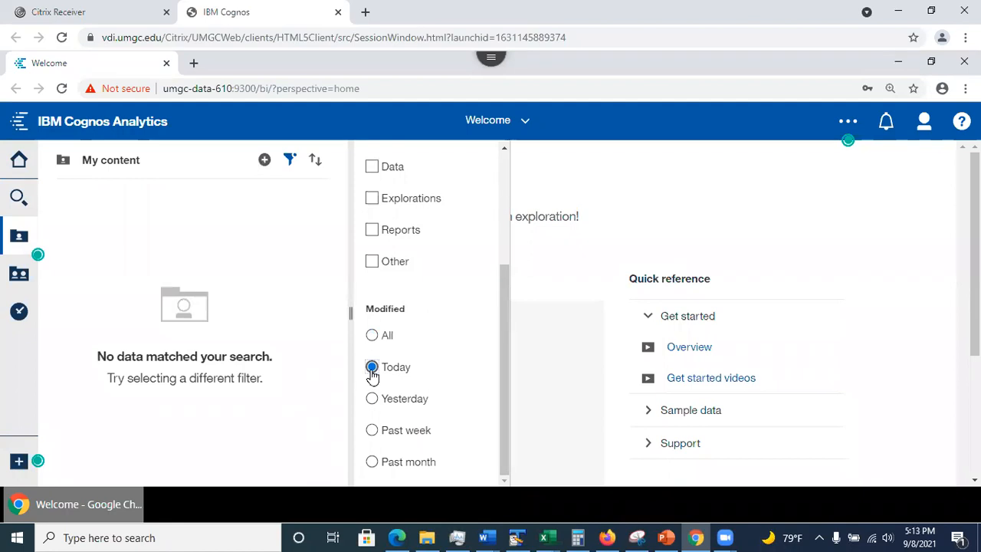
{"action": "left_click", "coordinate": [372, 337]}
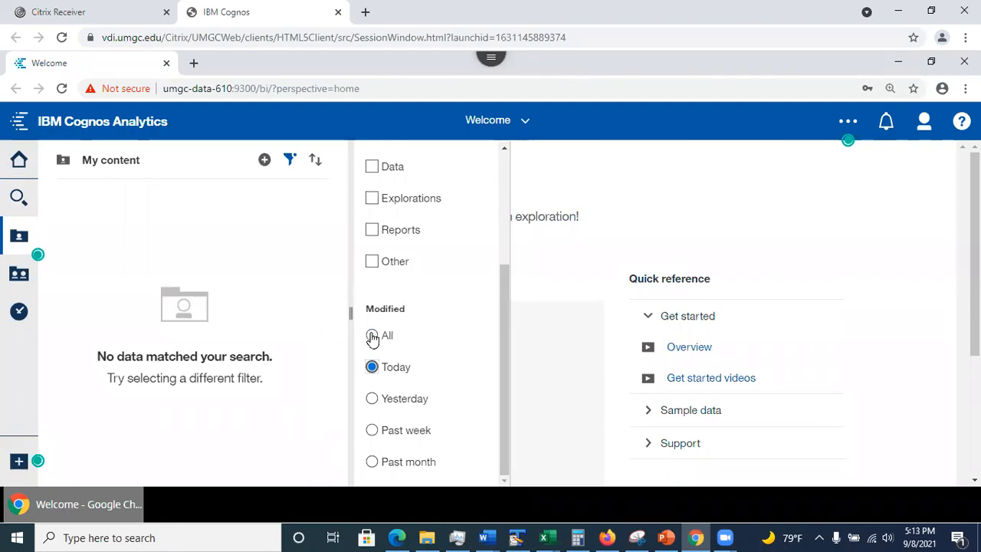
{"action": "right_click", "coordinate": [372, 291]}
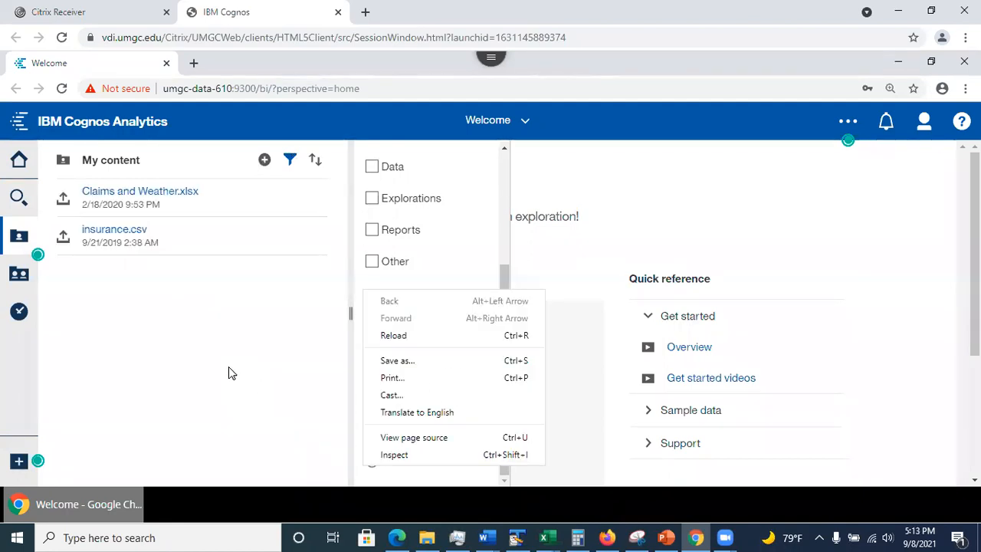
{"action": "left_click", "coordinate": [229, 366]}
{"action": "left_click_drag", "start_coordinate": [504, 324], "coordinate": [510, 175]}
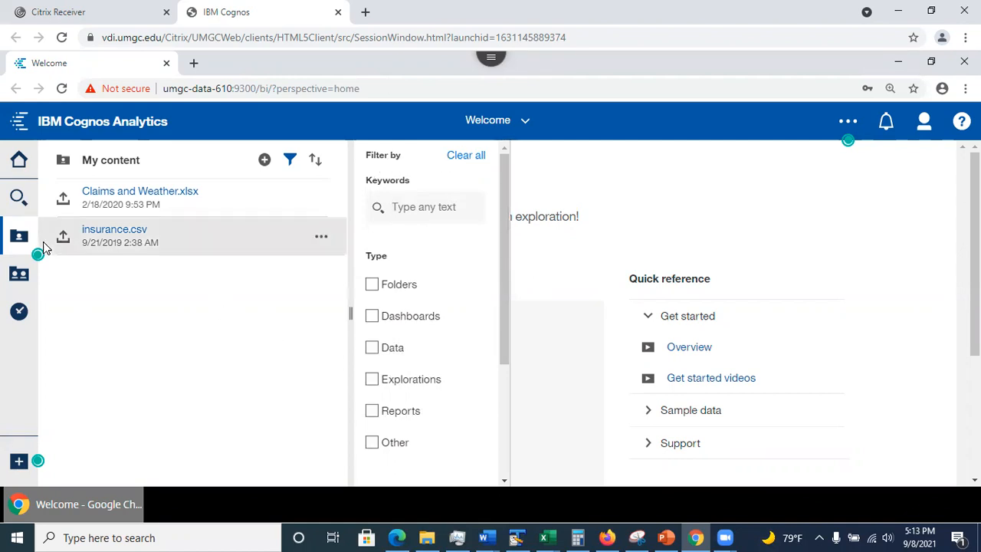
- Create a folder named "Assignment 2" in My content and close the filter options
{"action": "left_click", "coordinate": [264, 161]}
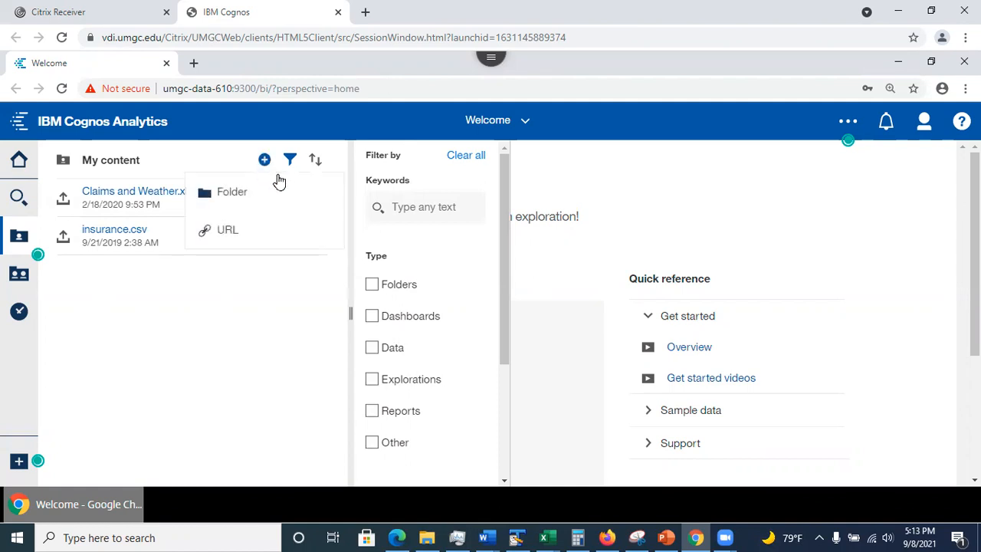
{"action": "left_click", "coordinate": [231, 192]}
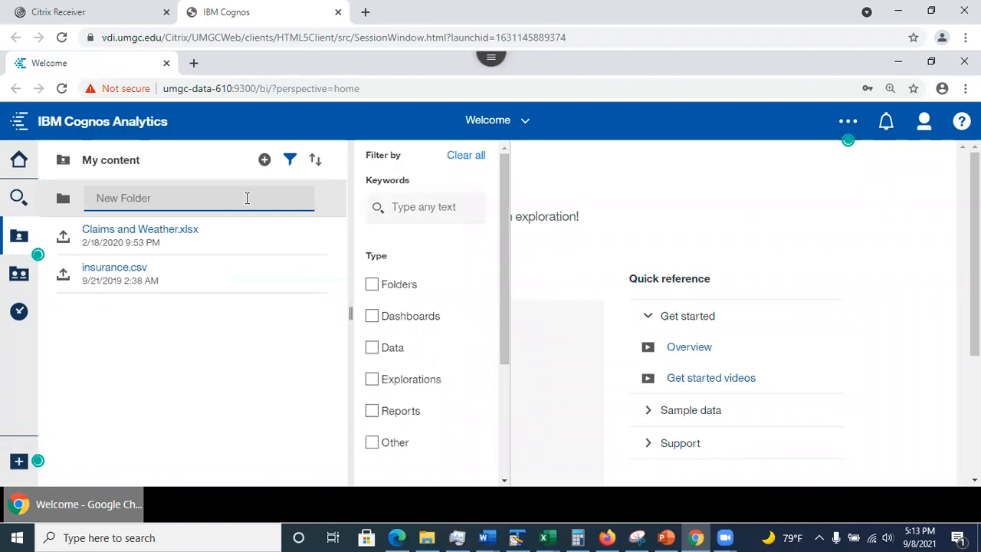
{"action": "type", "text": "Assignment 2"}
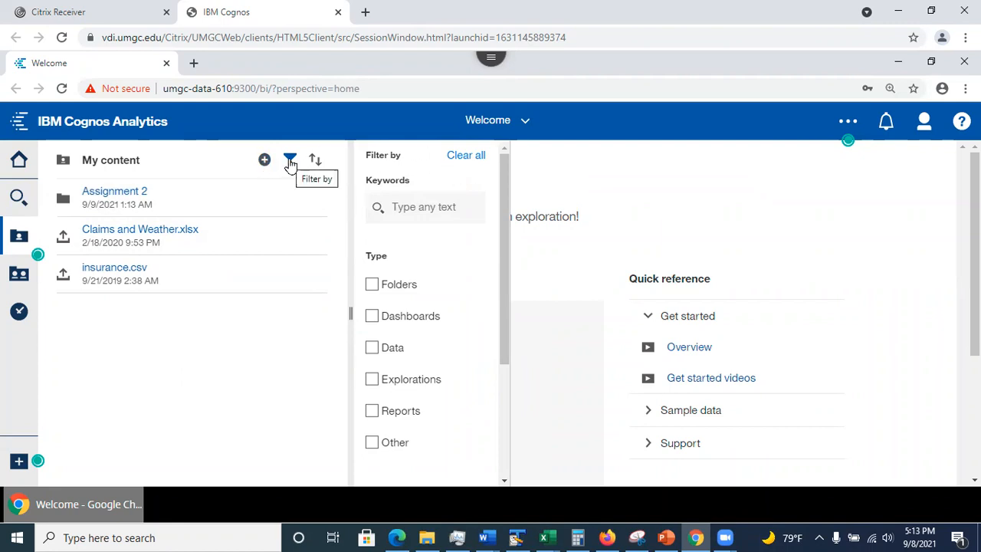
{"action": "left_click", "coordinate": [289, 159]}
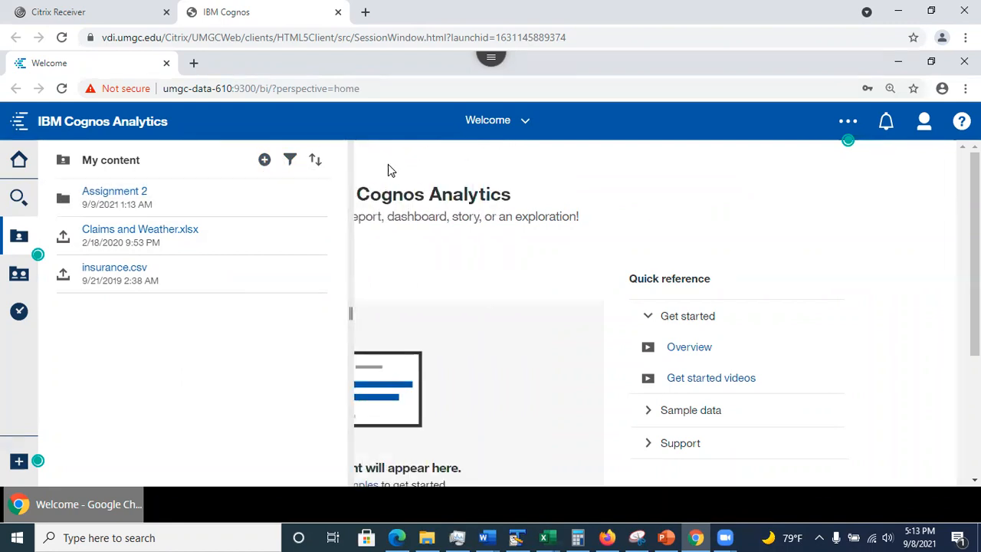
{"action": "left_click", "coordinate": [16, 238]}
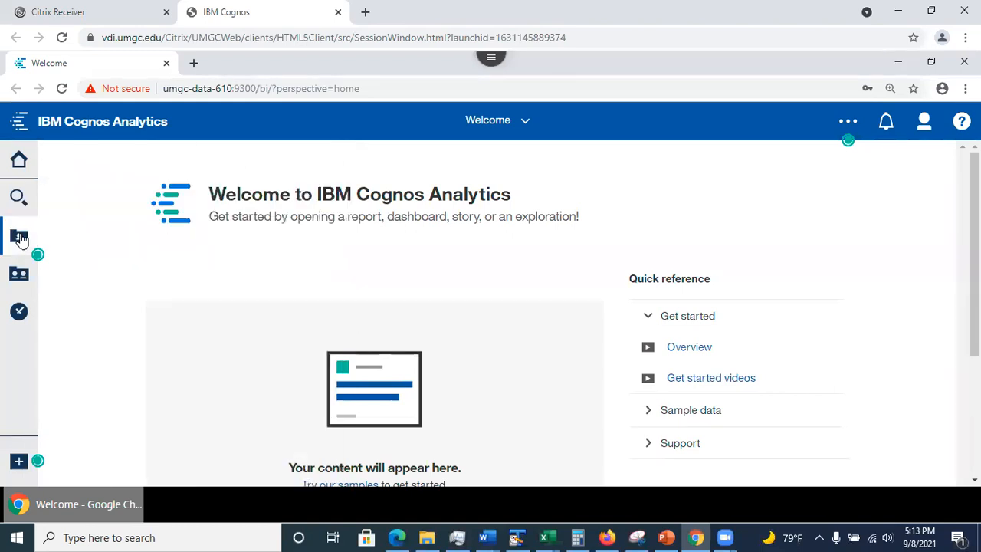
{"action": "left_click", "coordinate": [16, 236]}
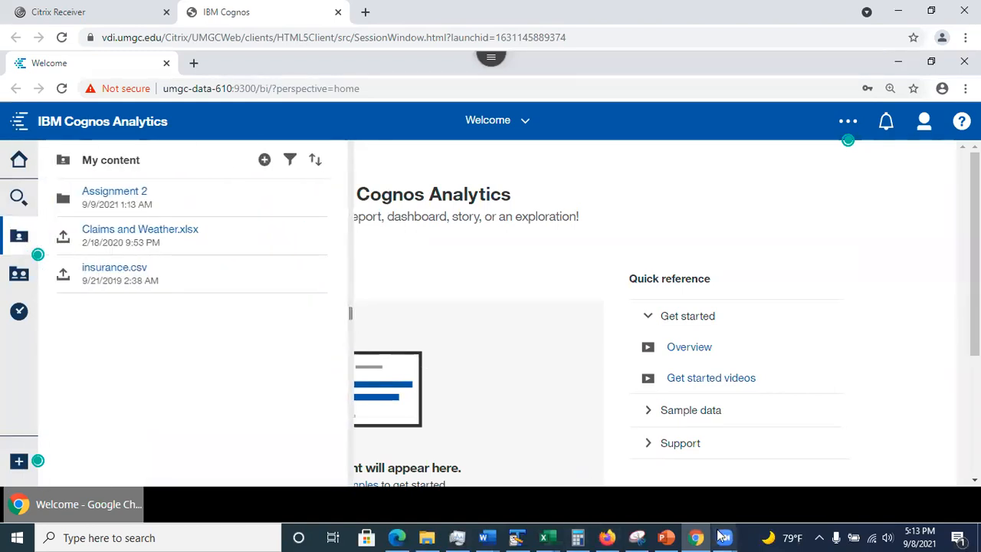
- Switch to PowerPoint to view slide 7 on the top menu bar, and return to the Cognos welcome page in Chrome
{"action": "left_click", "coordinate": [663, 536]}
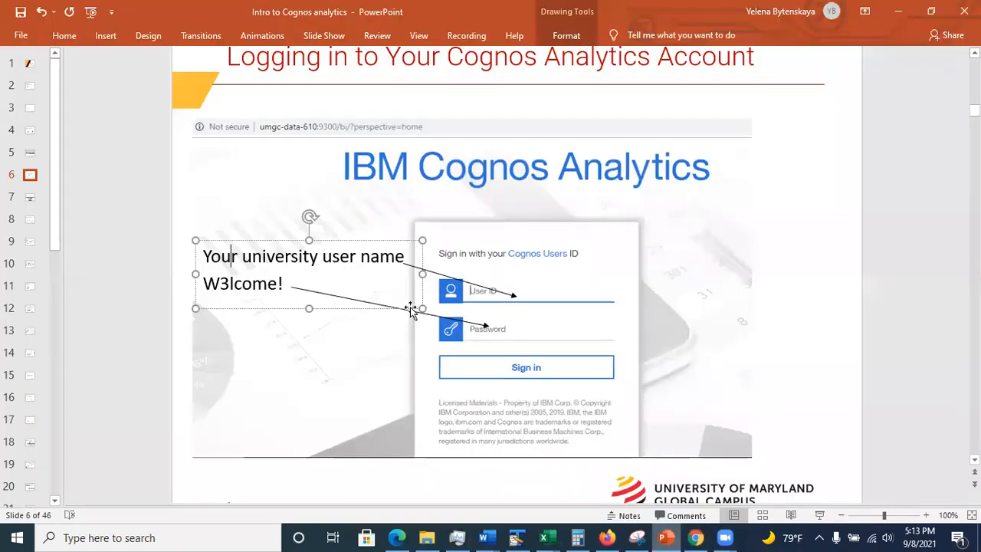
{"action": "left_click", "coordinate": [31, 199]}
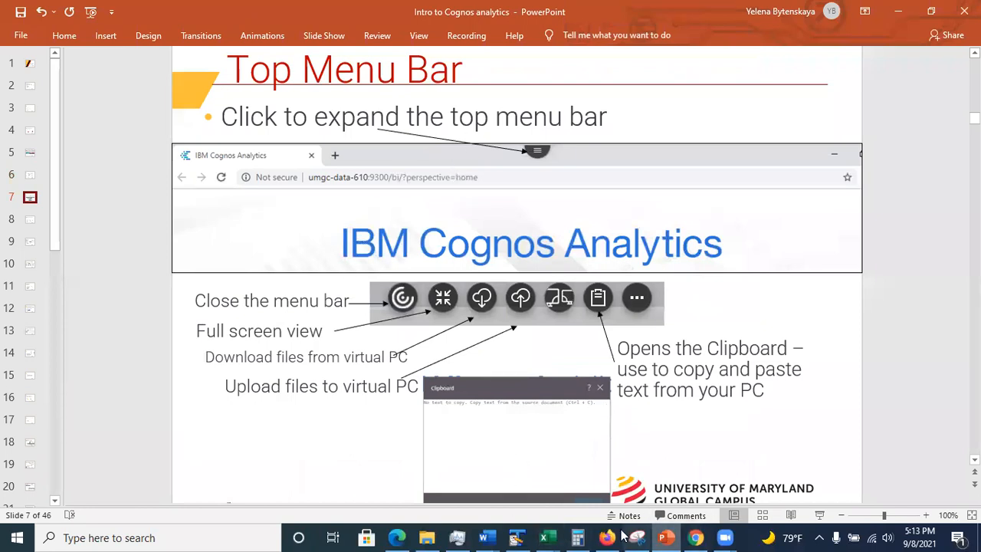
{"action": "left_click", "coordinate": [699, 537]}
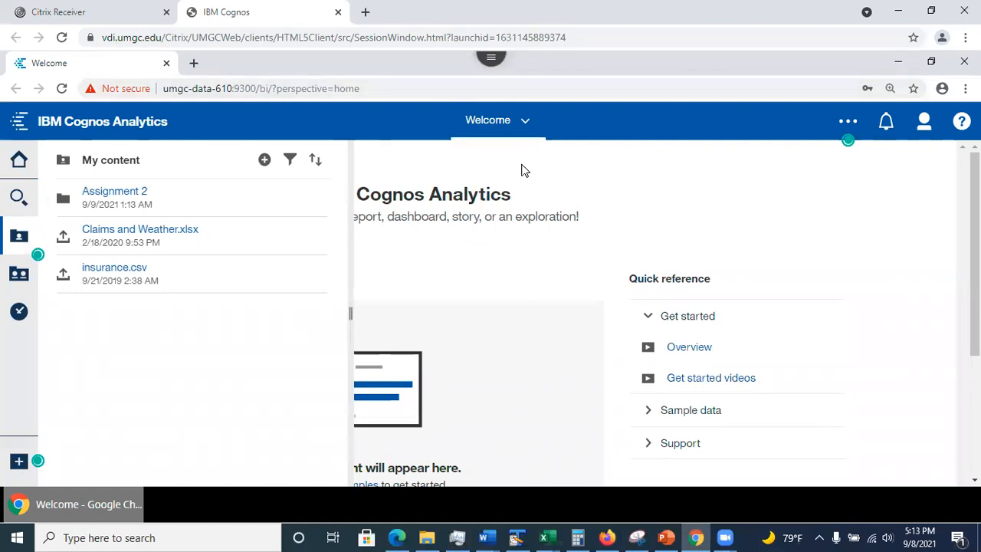
{"action": "left_click", "coordinate": [575, 272]}
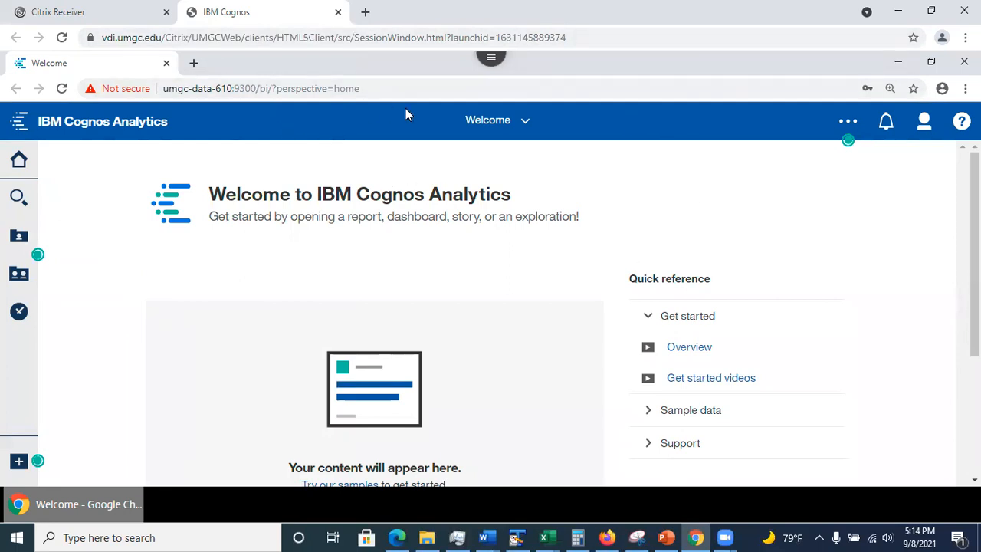
- Compare the address inside the Cognos session with the Citrix Receiver page, and return to the session
{"action": "left_click", "coordinate": [422, 88]}
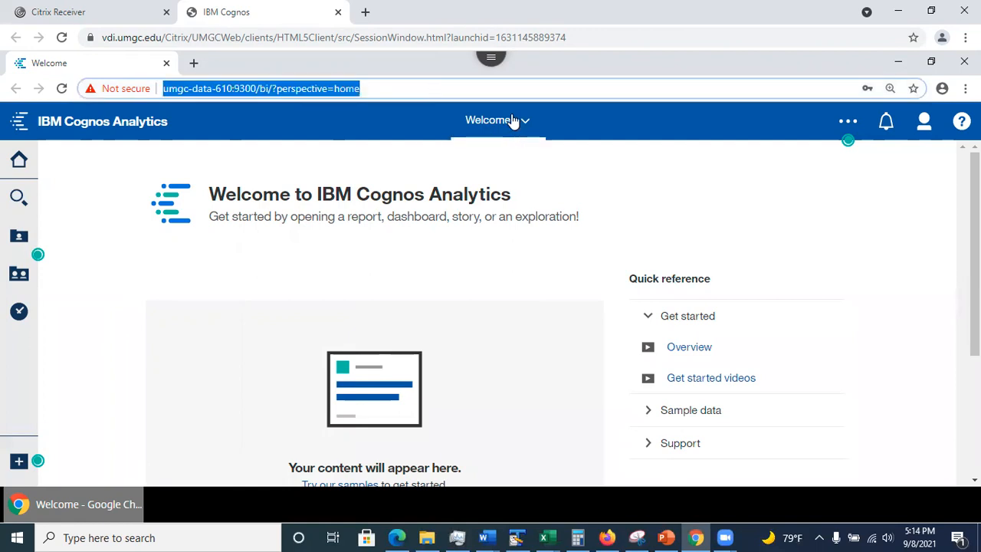
{"action": "left_click", "coordinate": [259, 110]}
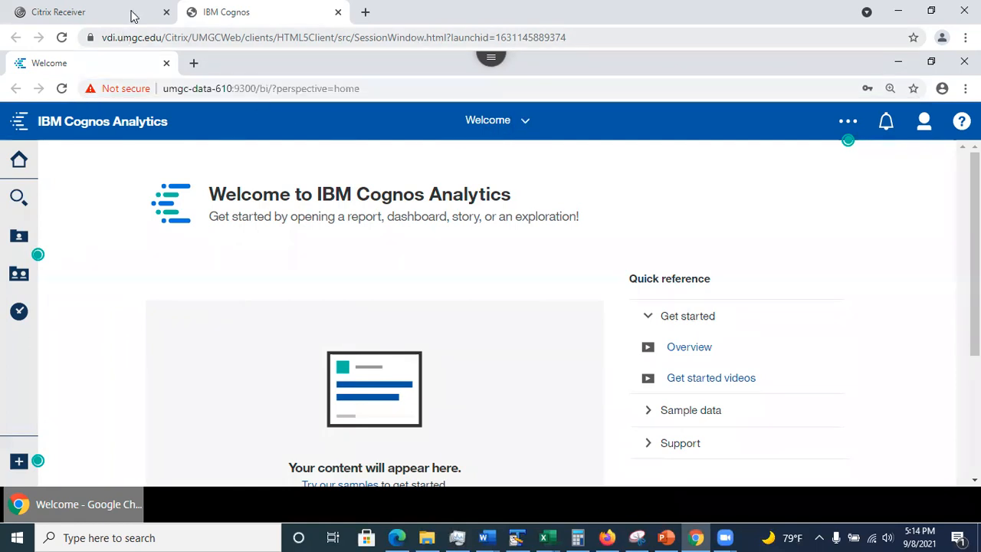
{"action": "left_click", "coordinate": [72, 12]}
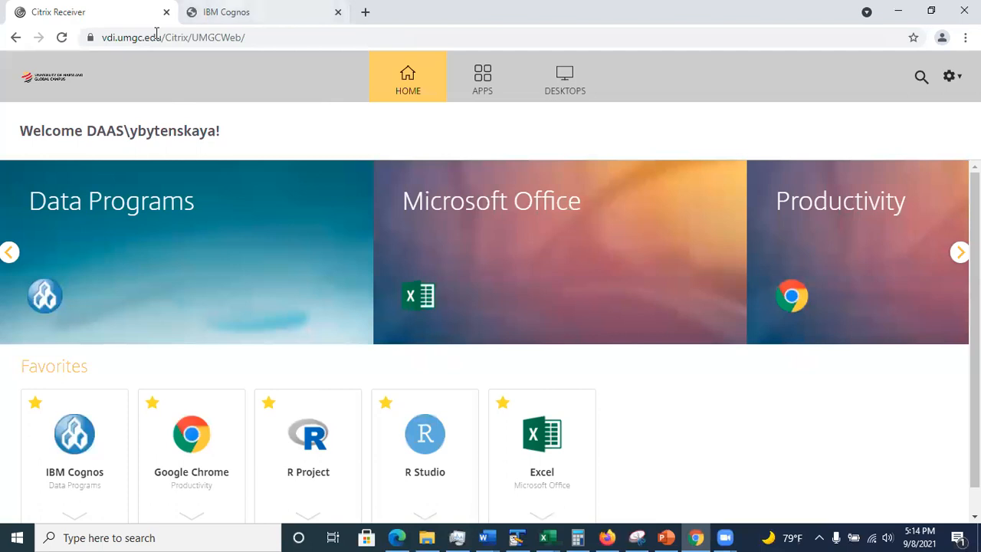
{"action": "left_click", "coordinate": [253, 12]}
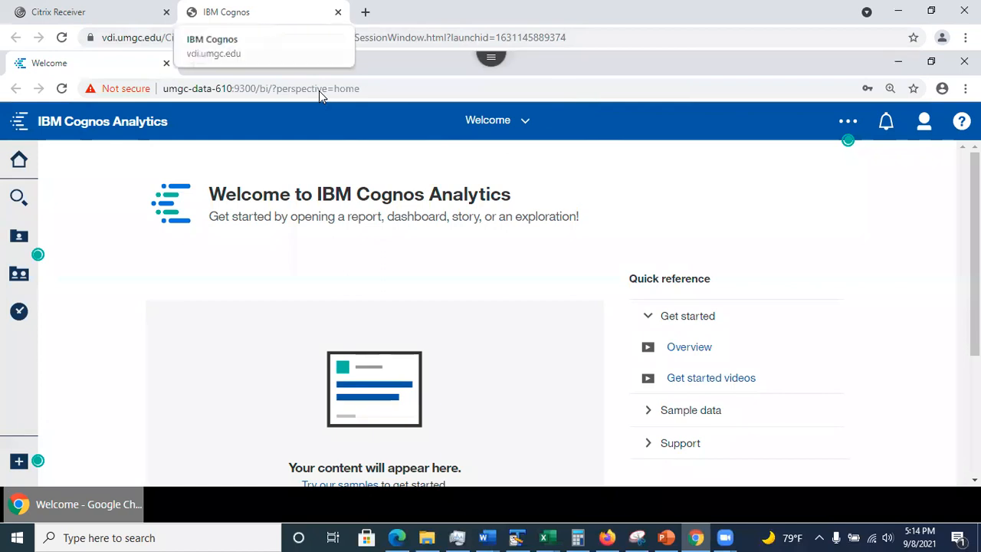
- Recheck the Top Menu Bar slide in PowerPoint, and compare the outer browser address of the session with the Citrix Receiver page
{"action": "left_click", "coordinate": [665, 537]}
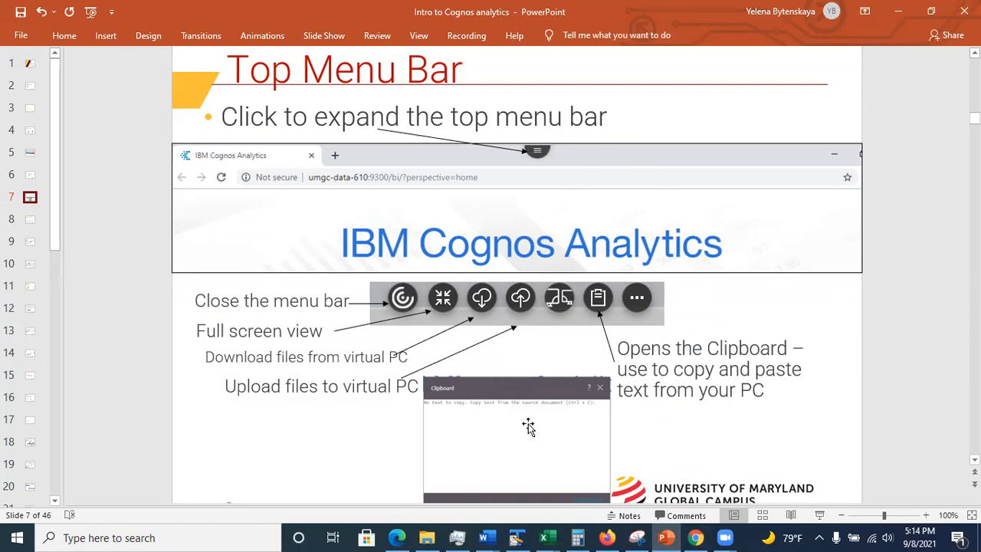
{"action": "left_click", "coordinate": [898, 12]}
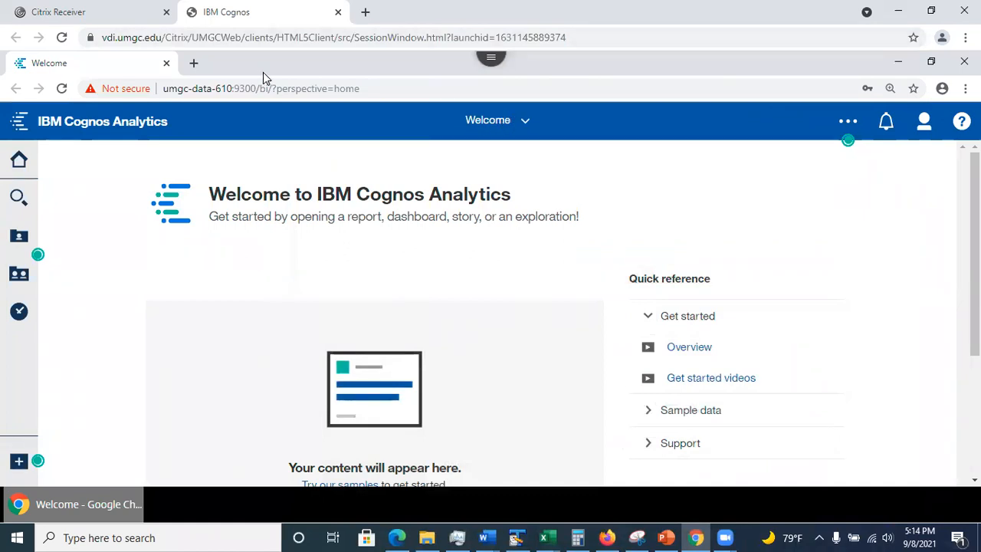
{"action": "key", "text": "ctrl+l"}
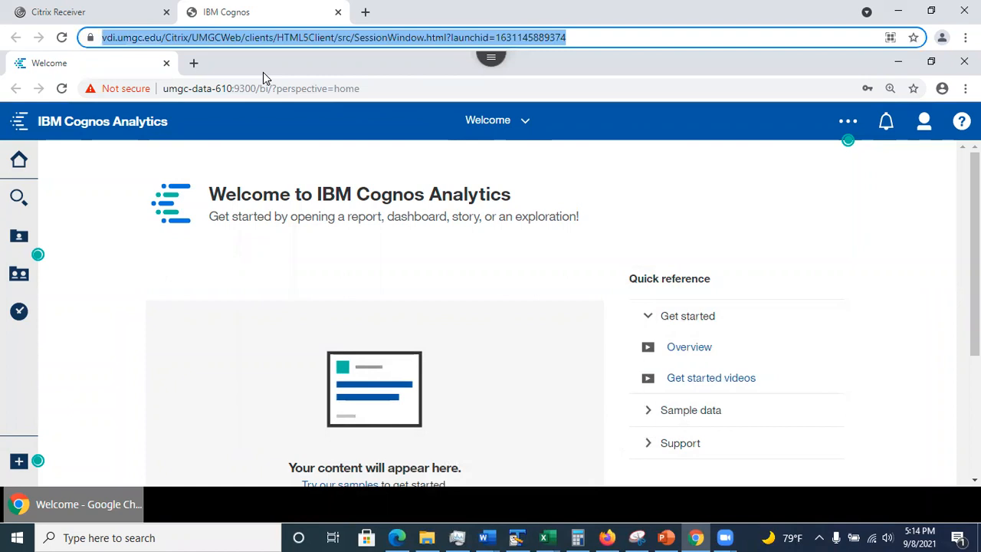
{"action": "left_click", "coordinate": [85, 14]}
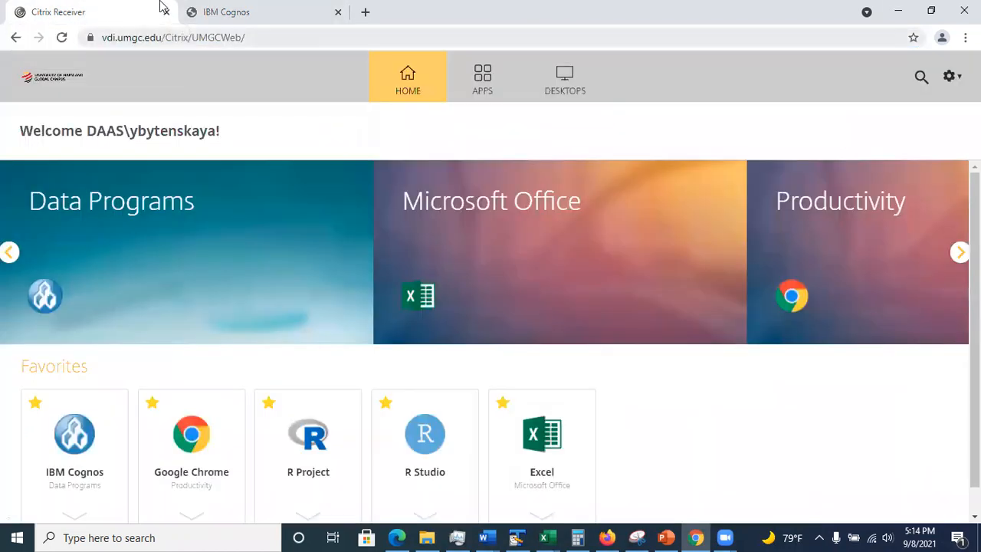
{"action": "left_click", "coordinate": [238, 12]}
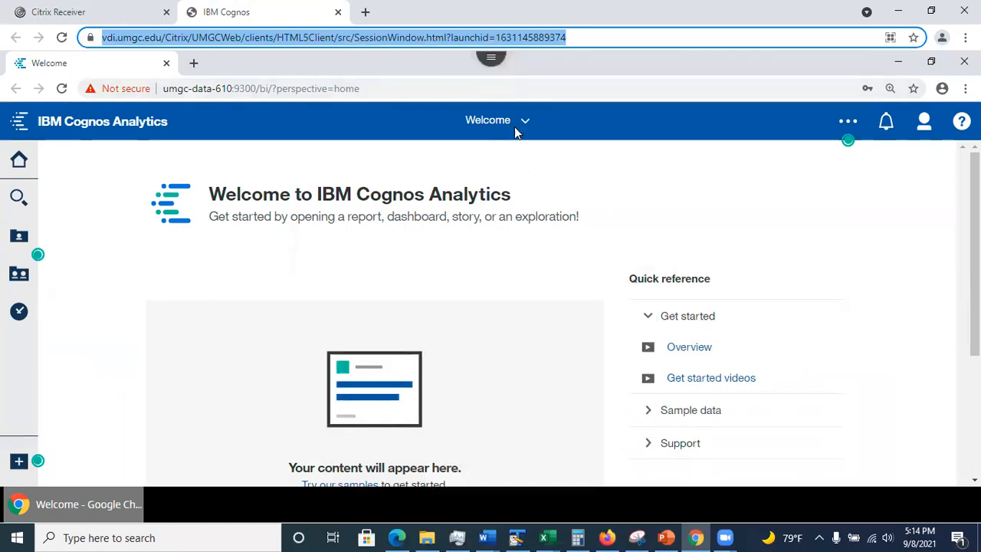
- Expand the Citrix session's menu bar to view its Clipboard window, and close that window
{"action": "left_click", "coordinate": [494, 70]}
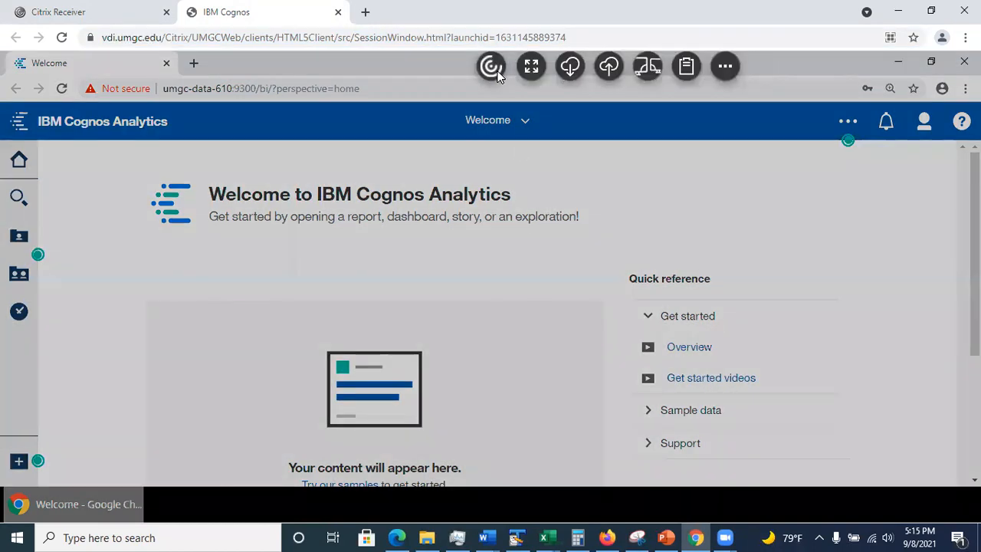
{"action": "left_click", "coordinate": [687, 68]}
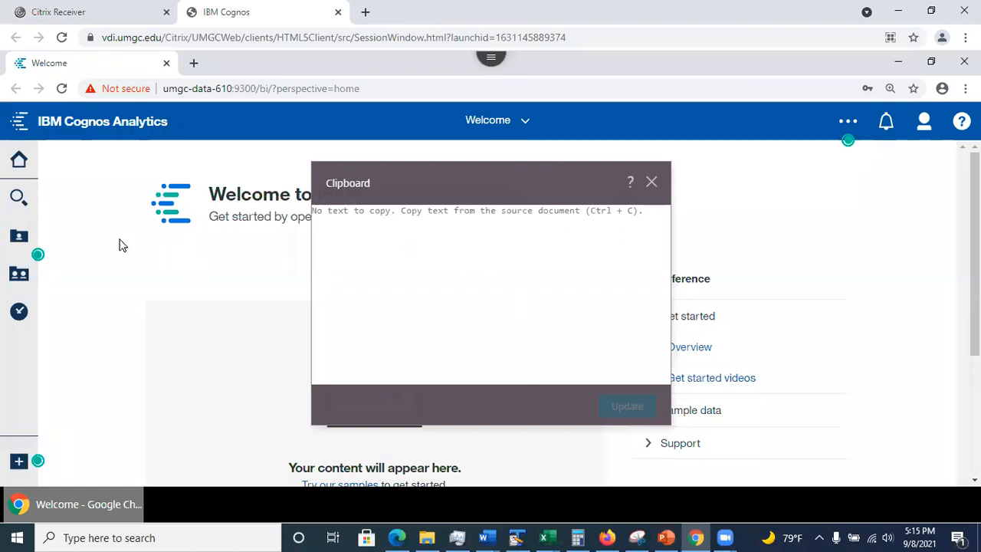
{"action": "left_click", "coordinate": [652, 182]}
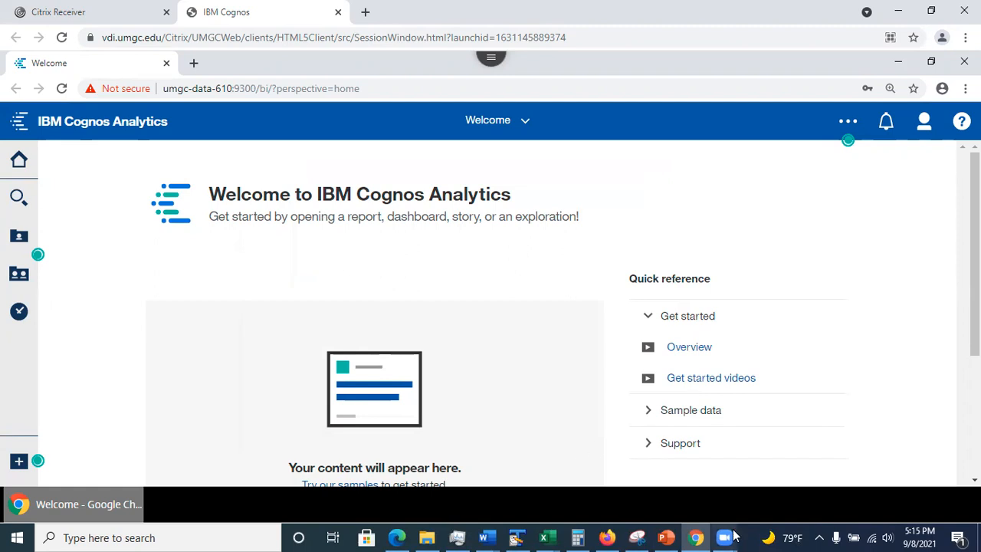
- Switch to PowerPoint and show slide 8, on the Cognos Analytics landing page and navigation
{"action": "left_click", "coordinate": [665, 536]}
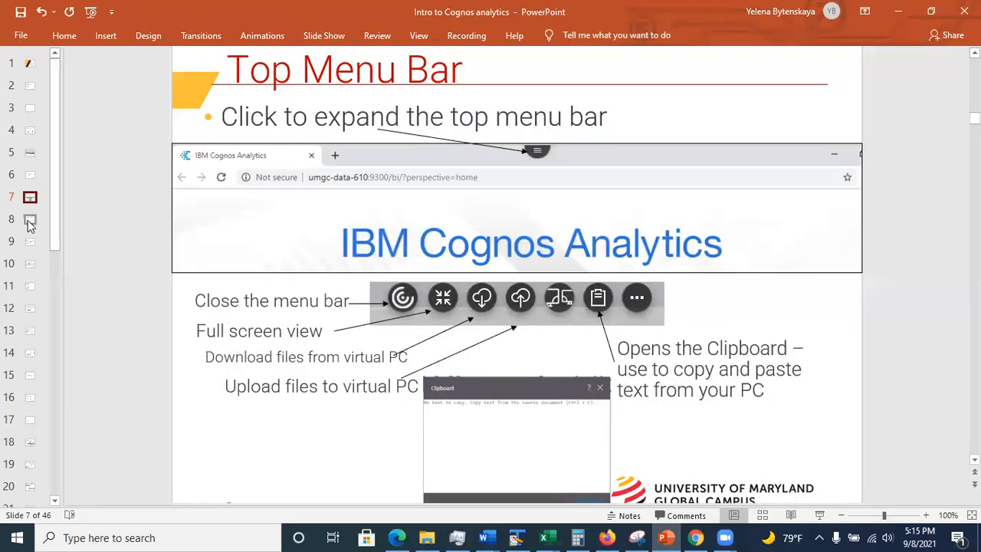
{"action": "left_click", "coordinate": [28, 221]}
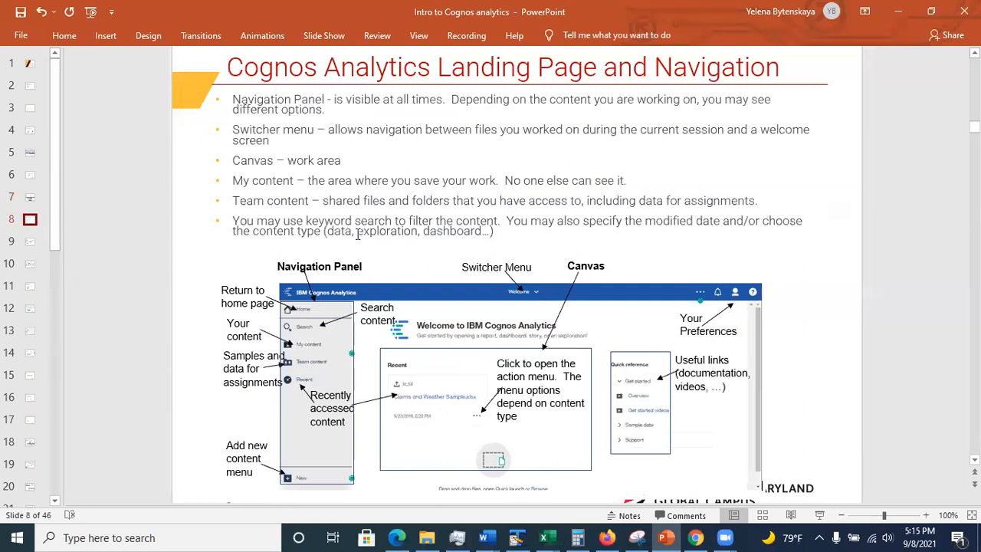
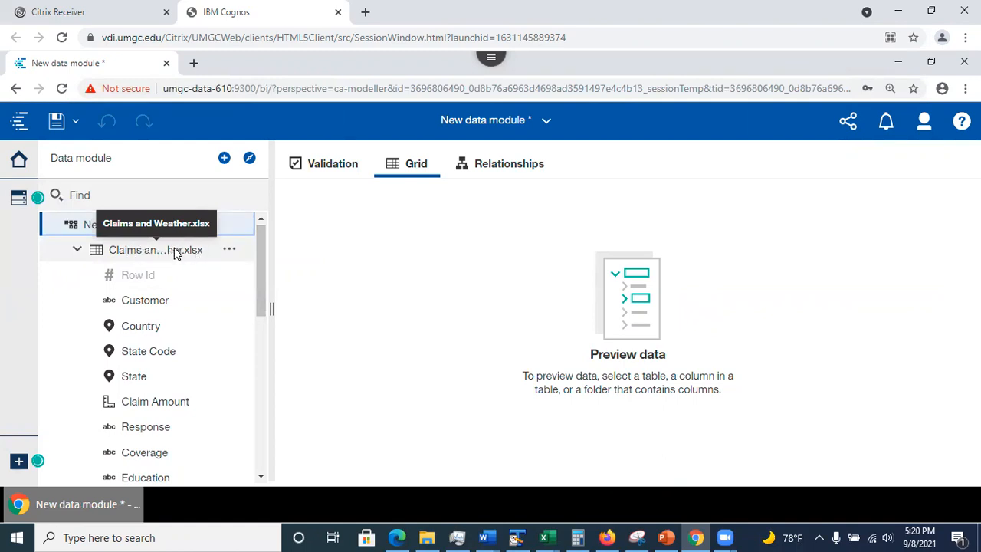
- Preview the data of the Claims and Weather.xlsx table in the new data module's grid
{"action": "left_click", "coordinate": [175, 252]}
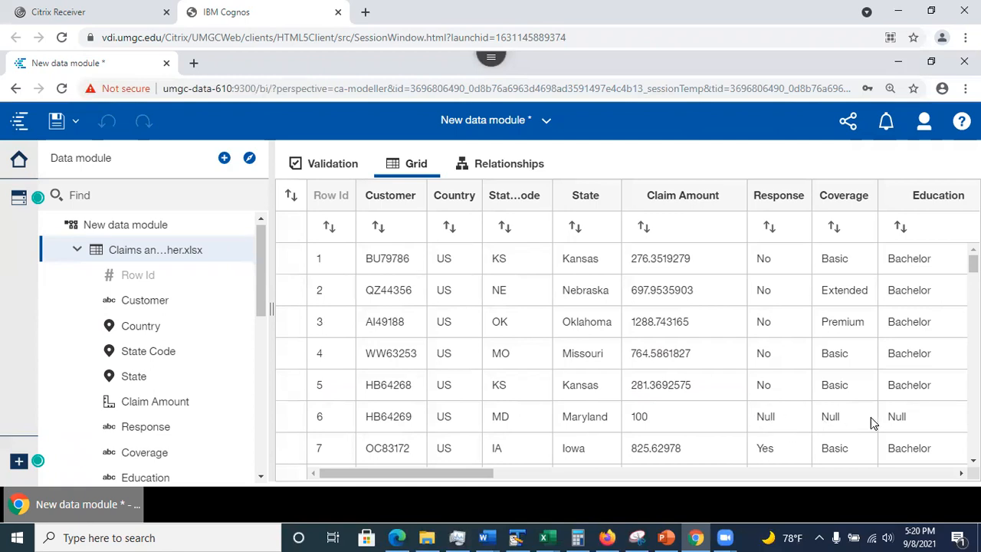
{"action": "right_click", "coordinate": [361, 309]}
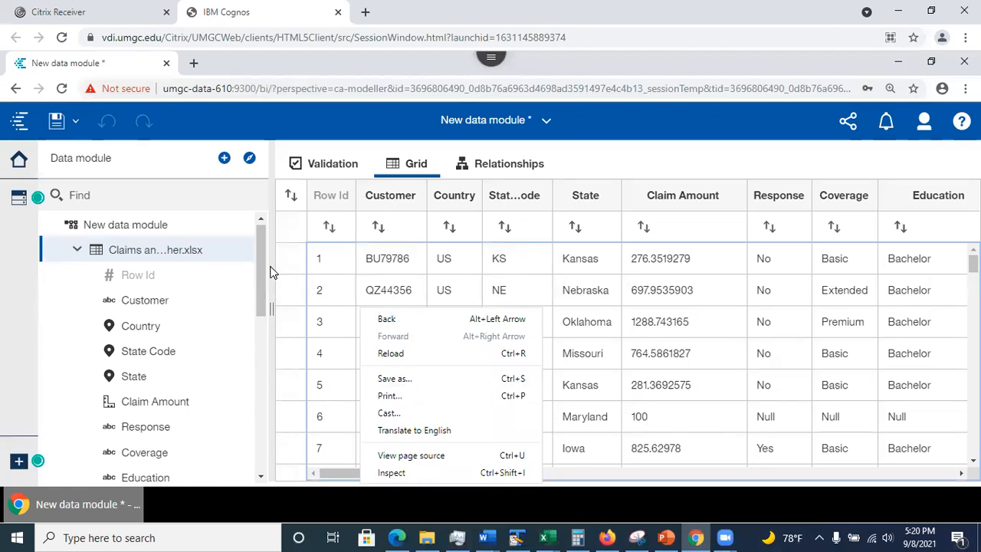
{"action": "left_click", "coordinate": [272, 292]}
{"action": "left_click_drag", "start_coordinate": [265, 292], "coordinate": [277, 245]}
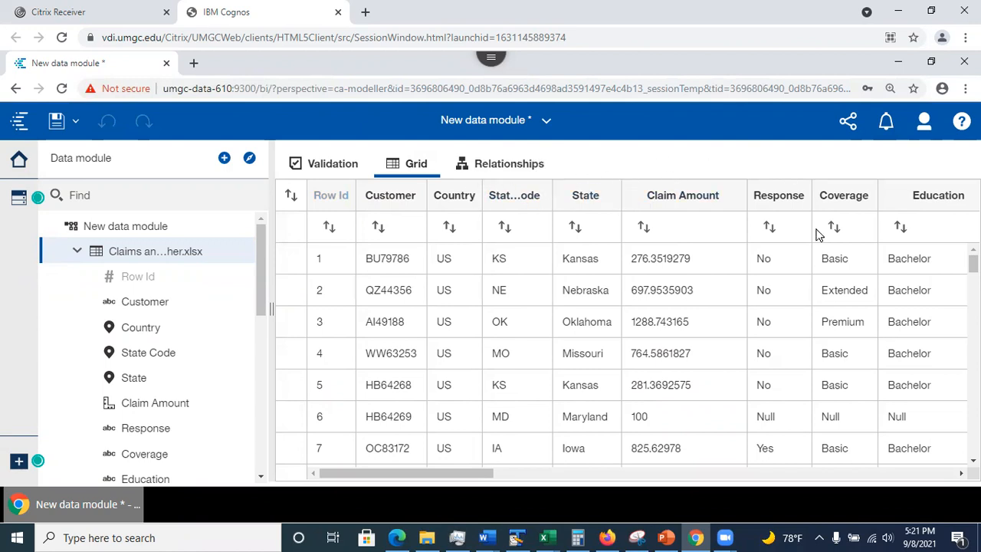
{"action": "left_click_drag", "start_coordinate": [444, 477], "coordinate": [262, 476]}
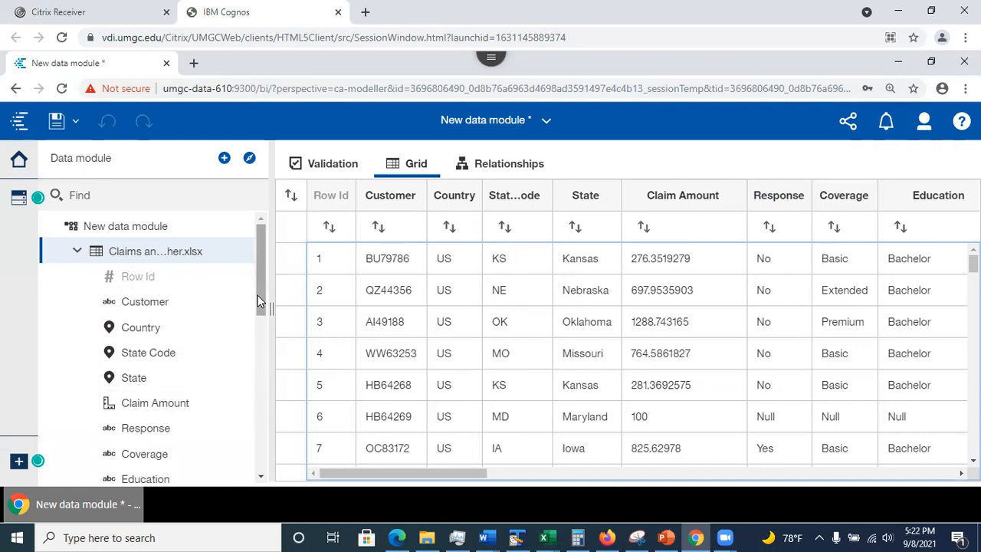
- Open the properties of the Claim Amount column and review its general settings, such as usage, aggregate and data type
{"action": "scroll", "coordinate": [174, 316], "scroll_direction": "down", "scroll_amount": 3}
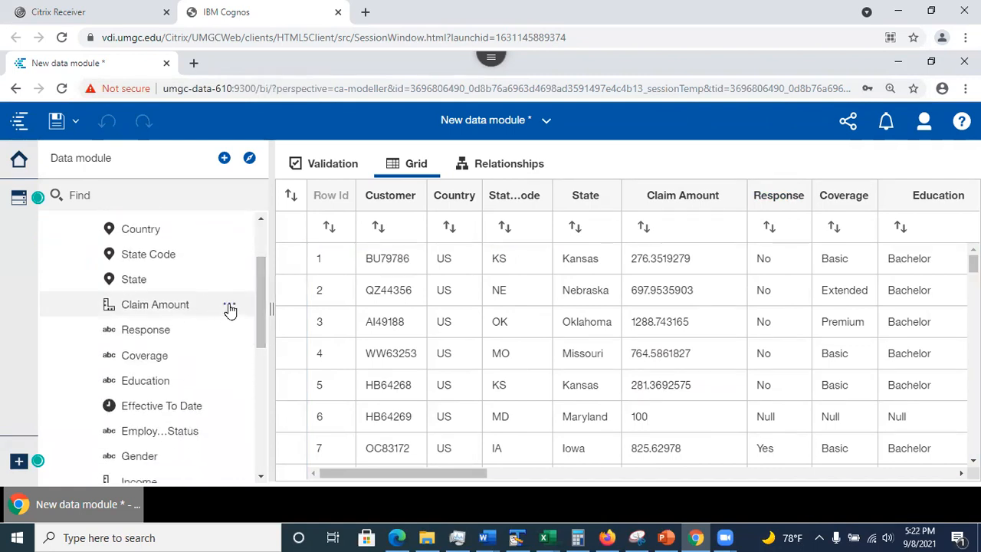
{"action": "left_click", "coordinate": [230, 308]}
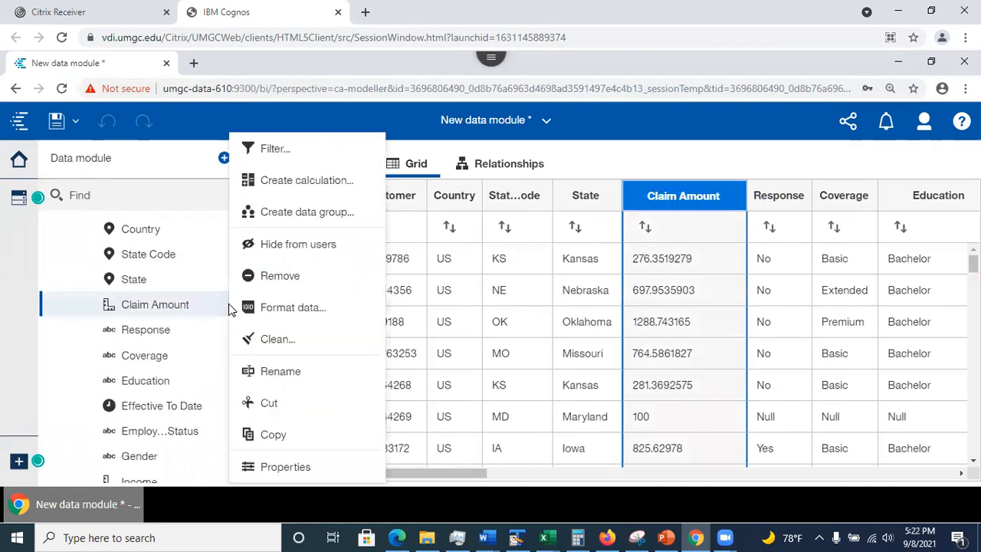
{"action": "left_click", "coordinate": [274, 468]}
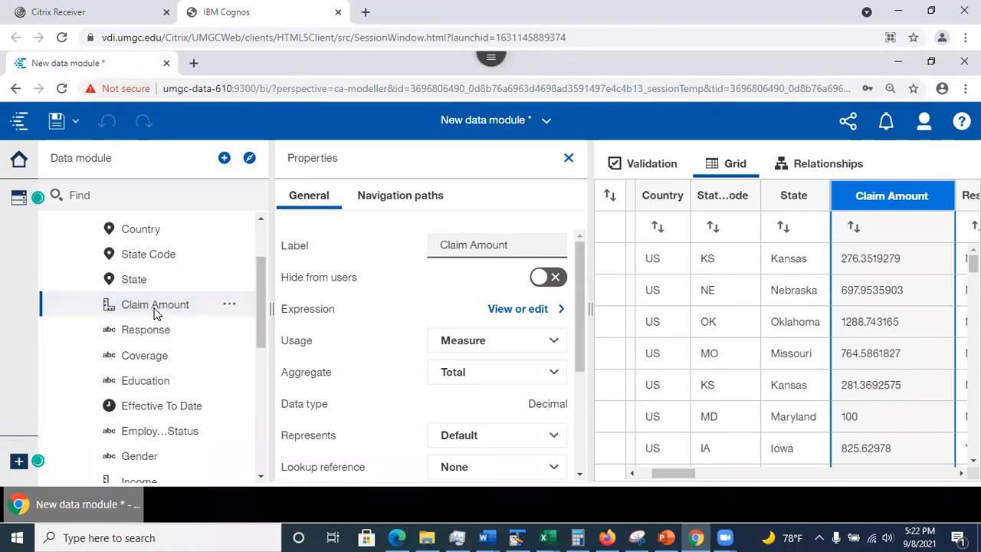
{"action": "left_click", "coordinate": [550, 280]}
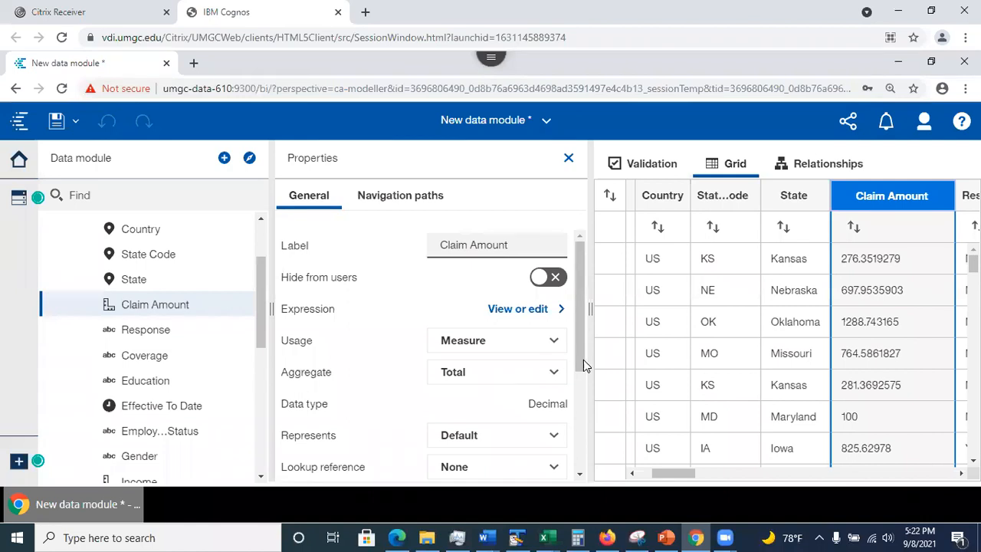
{"action": "left_click_drag", "start_coordinate": [584, 356], "coordinate": [595, 425]}
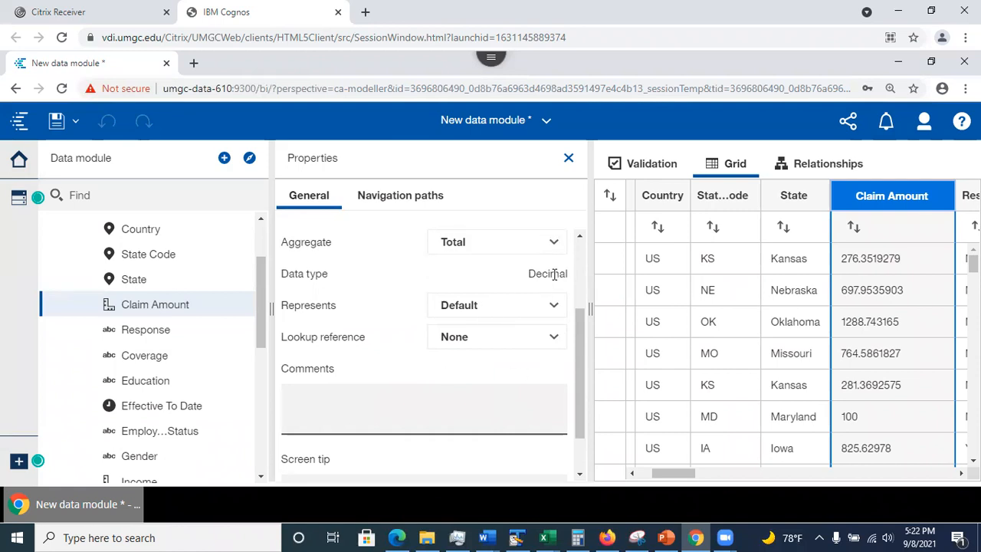
{"action": "left_click_drag", "start_coordinate": [582, 381], "coordinate": [586, 431]}
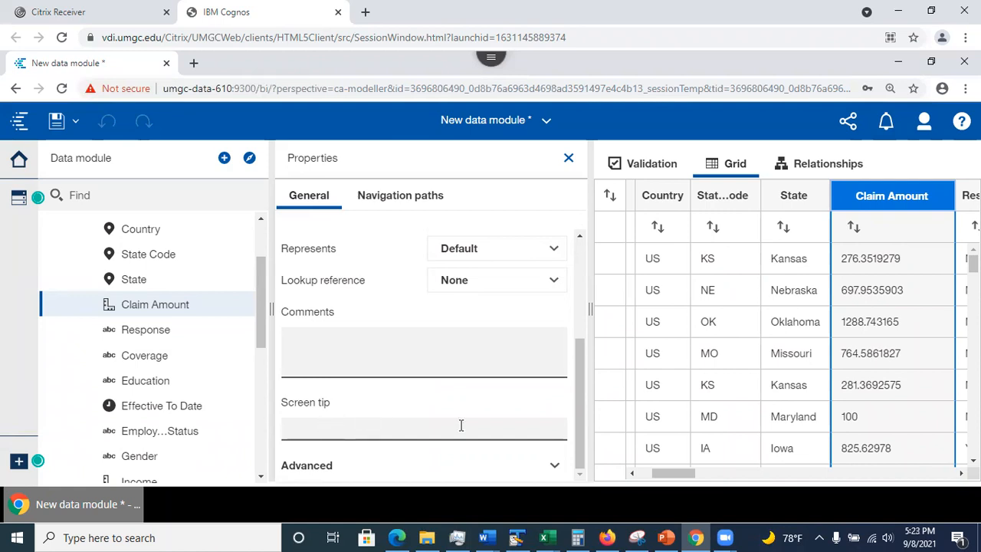
- Expand the advanced properties of Claim Amount and review its comments, identifier, technical data type, source and NULL support settings
{"action": "left_click", "coordinate": [556, 468]}
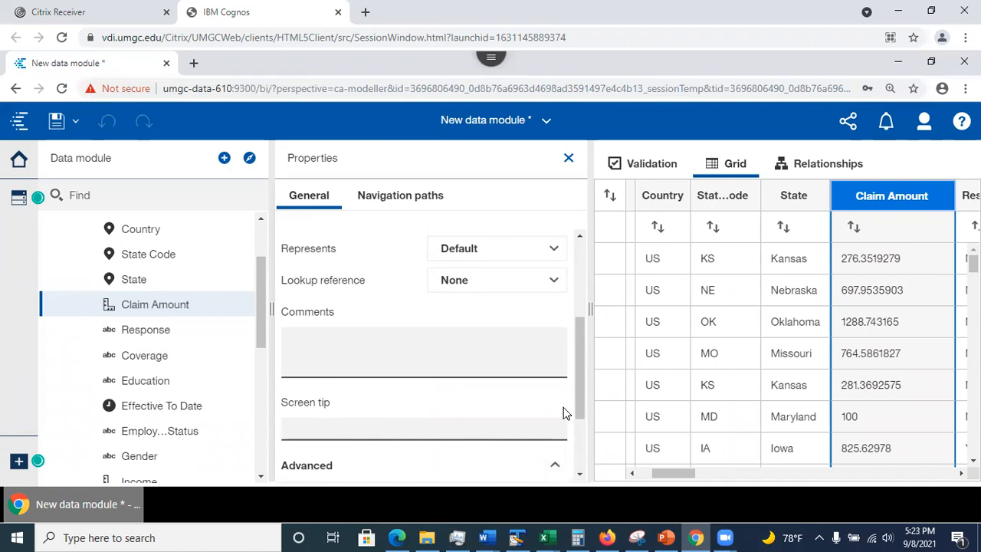
{"action": "left_click", "coordinate": [363, 338]}
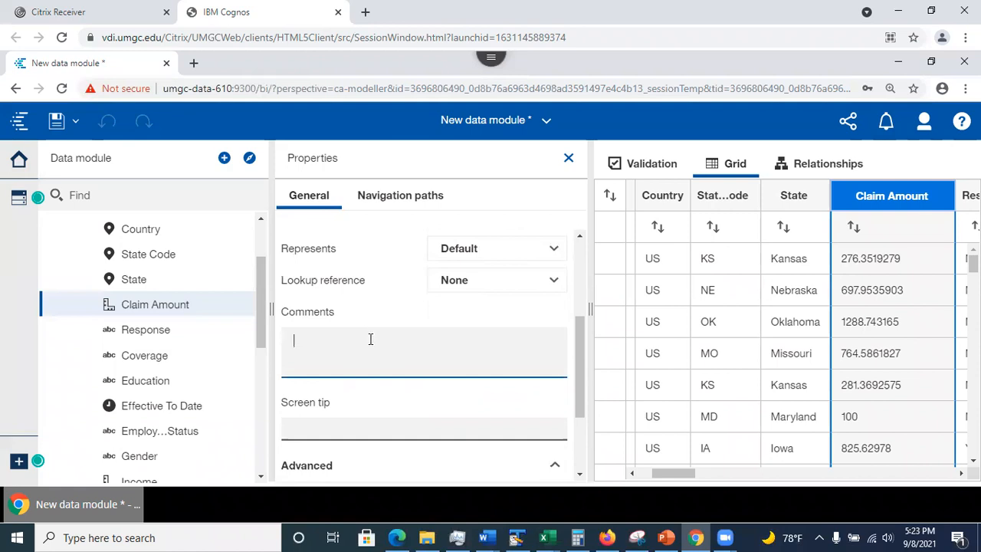
{"action": "left_click_drag", "start_coordinate": [583, 339], "coordinate": [590, 427]}
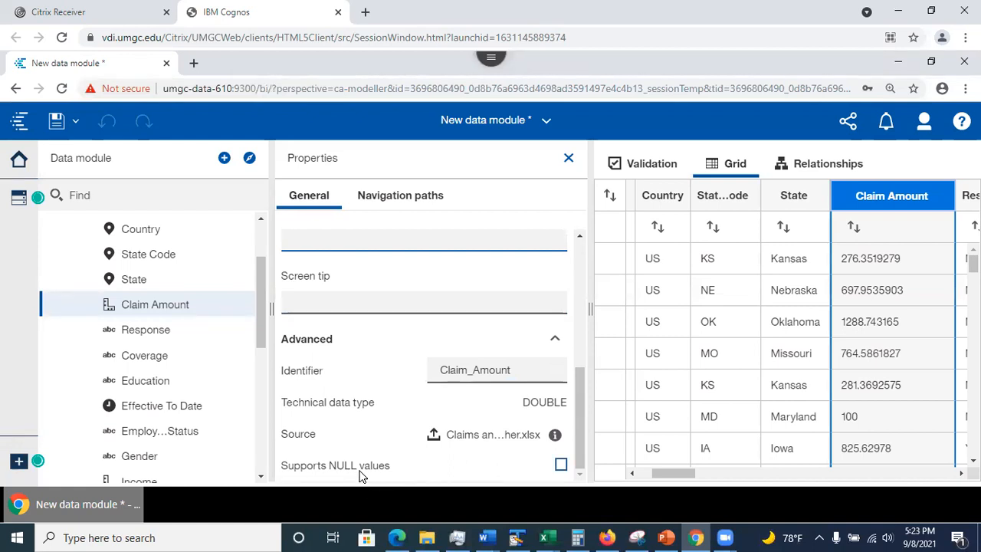
{"action": "left_click_drag", "start_coordinate": [578, 426], "coordinate": [590, 159]}
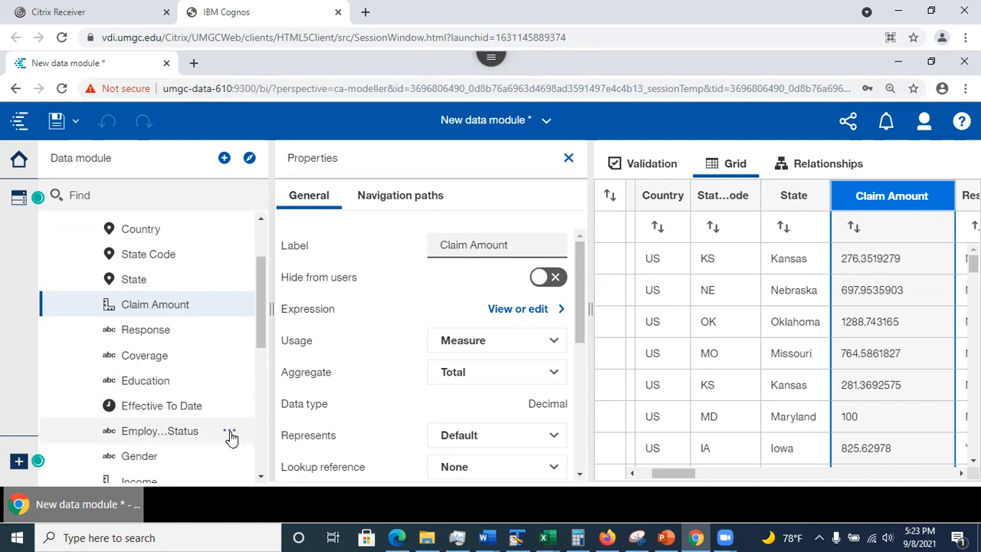
- Review the usage, aggregate and data type properties of the EmploymentStatus column, and close the properties
{"action": "left_click", "coordinate": [229, 435]}
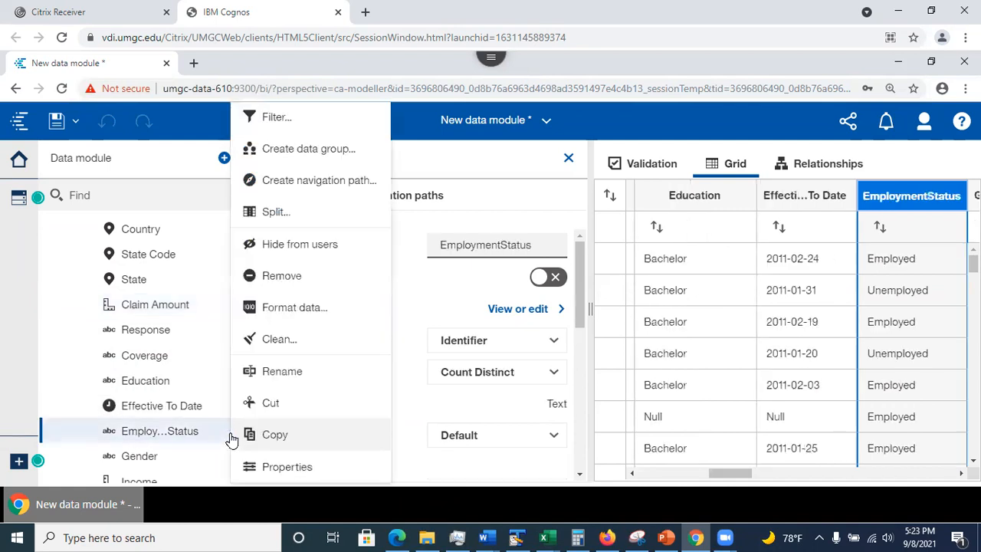
{"action": "left_click", "coordinate": [262, 472]}
{"action": "scroll", "coordinate": [398, 436], "scroll_direction": "down", "scroll_amount": 1}
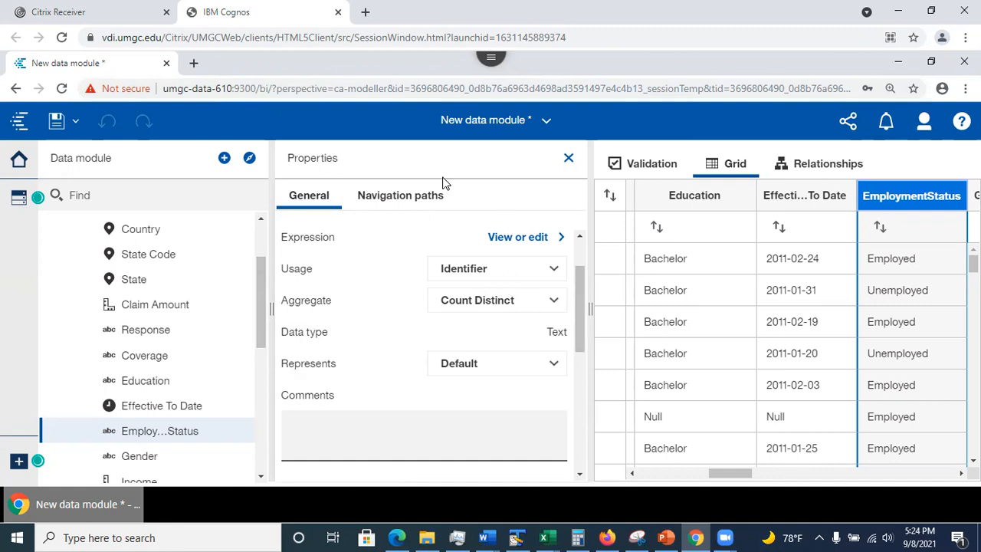
{"action": "left_click", "coordinate": [569, 158]}
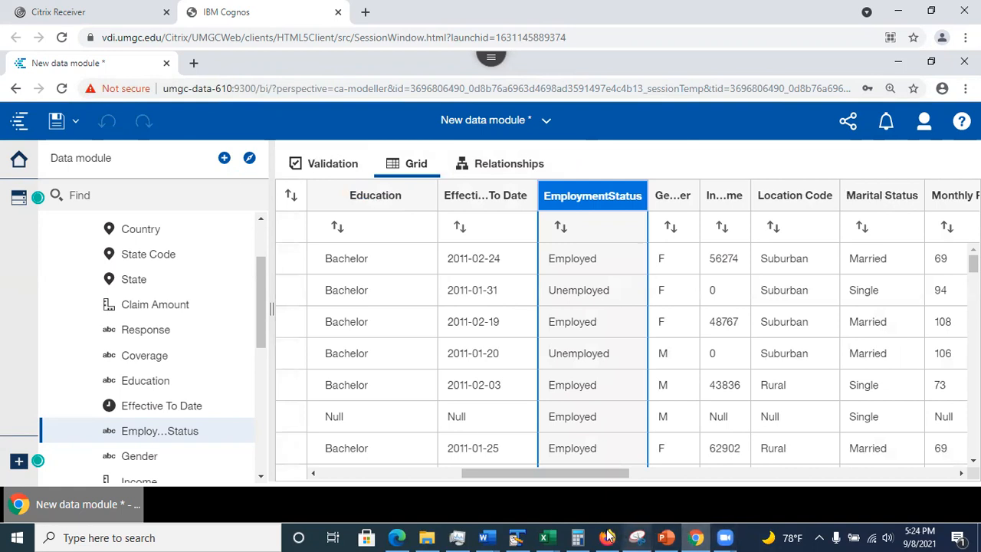
- Check the Create Data Module slide in PowerPoint, and view the list of open items back in Cognos Analytics
{"action": "left_click", "coordinate": [666, 537]}
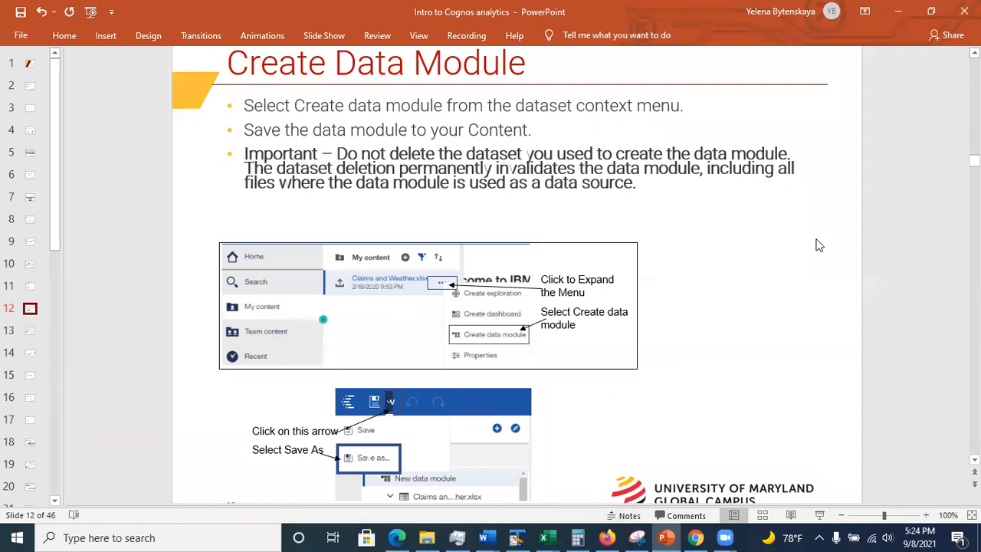
{"action": "left_click", "coordinate": [898, 11]}
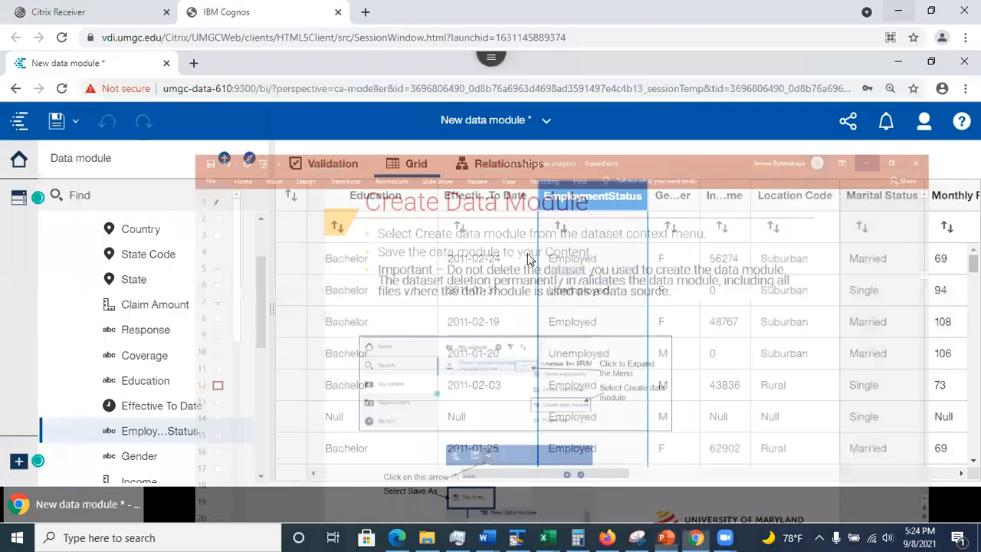
{"action": "left_click", "coordinate": [318, 194]}
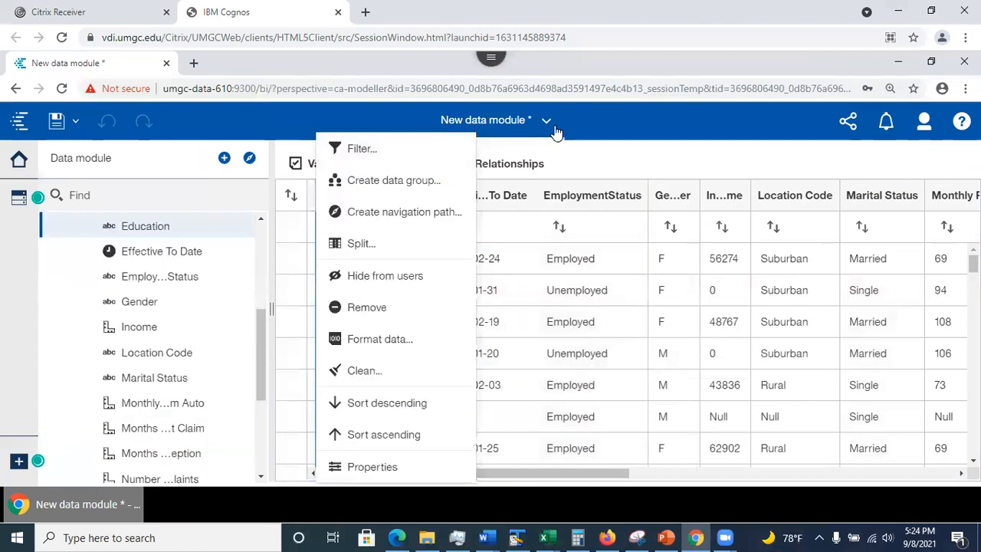
{"action": "left_click", "coordinate": [595, 142]}
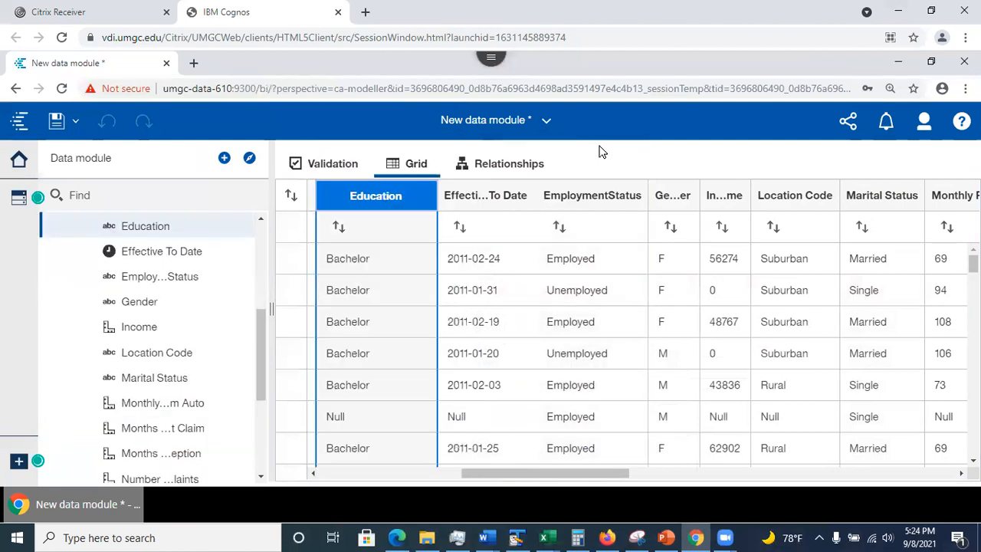
{"action": "left_click", "coordinate": [547, 122]}
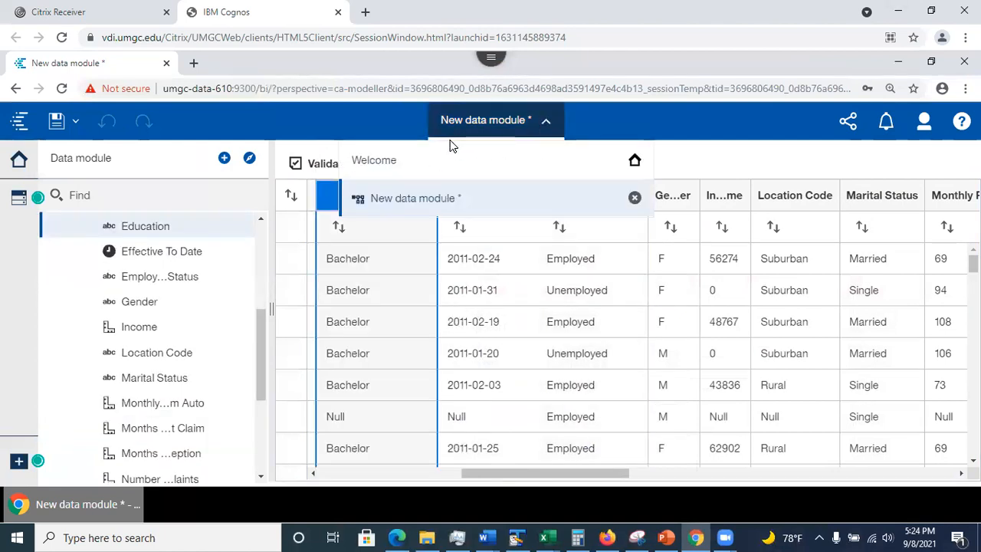
{"action": "left_click", "coordinate": [683, 150]}
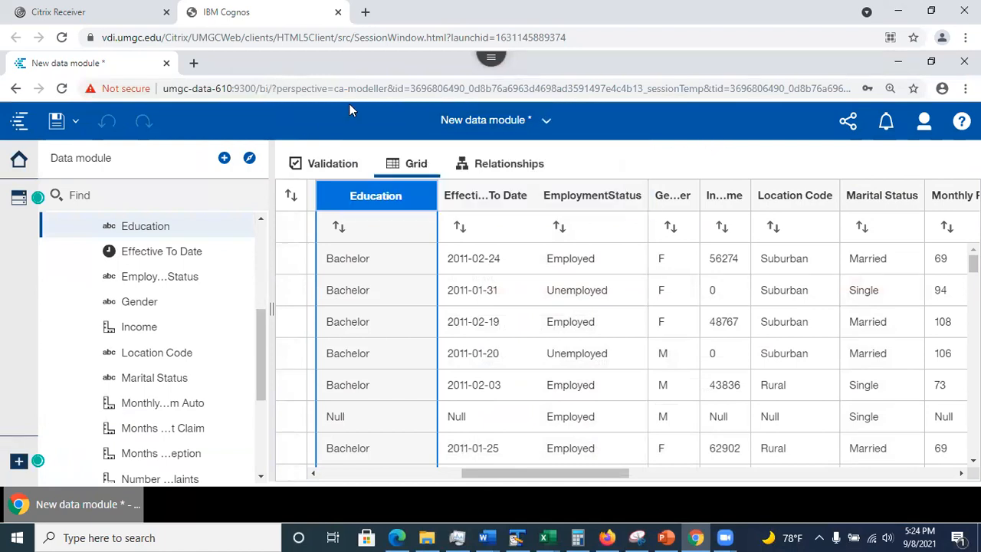
- Save the data module in My content under the name "Claims and weather Data Module"
{"action": "left_click", "coordinate": [75, 121]}
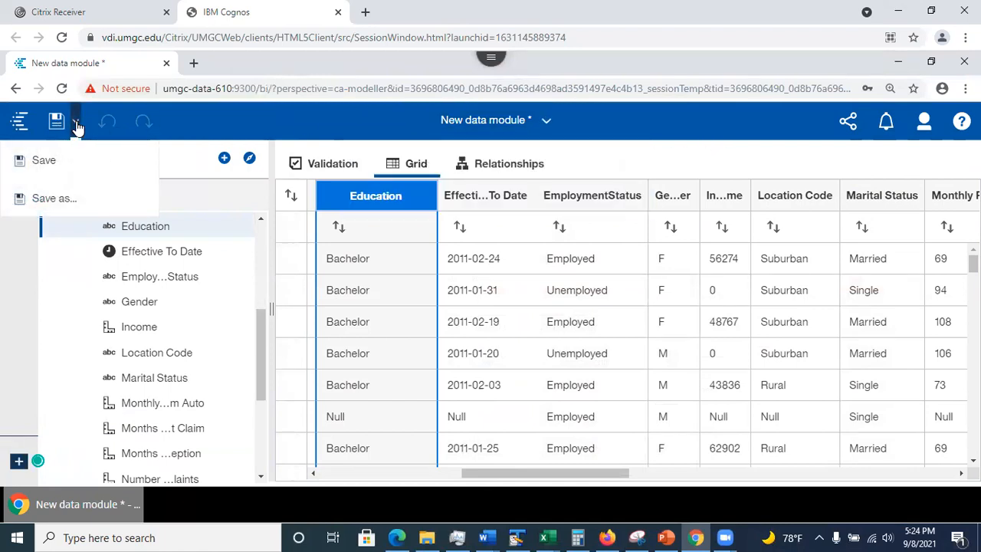
{"action": "left_click", "coordinate": [44, 160]}
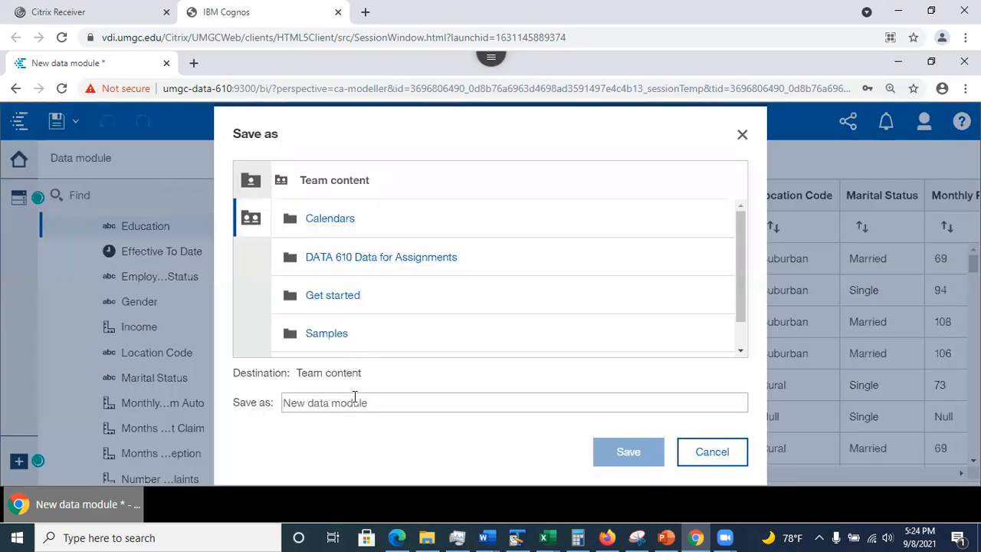
{"action": "left_click", "coordinate": [330, 403]}
{"action": "type", "text": "Clai"}
{"action": "left_click_drag", "start_coordinate": [421, 405], "coordinate": [230, 390]}
{"action": "type", "text": "Claims and weather Data Module"}
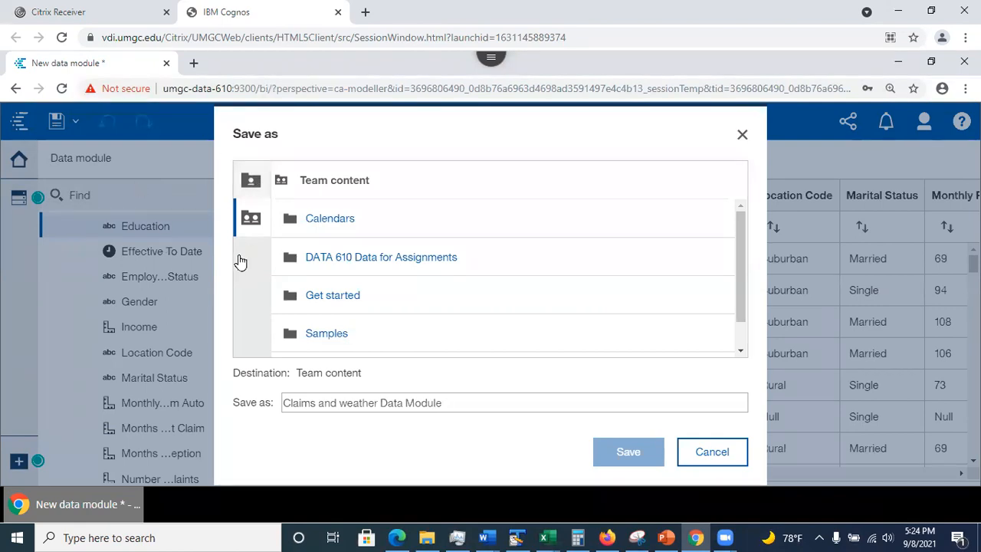
{"action": "left_click", "coordinate": [250, 181]}
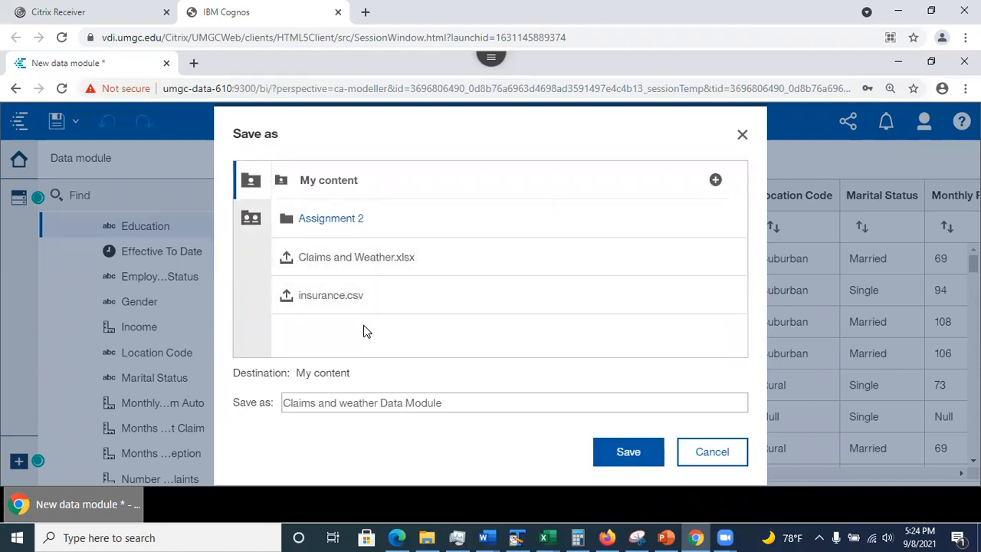
{"action": "left_click", "coordinate": [626, 453]}
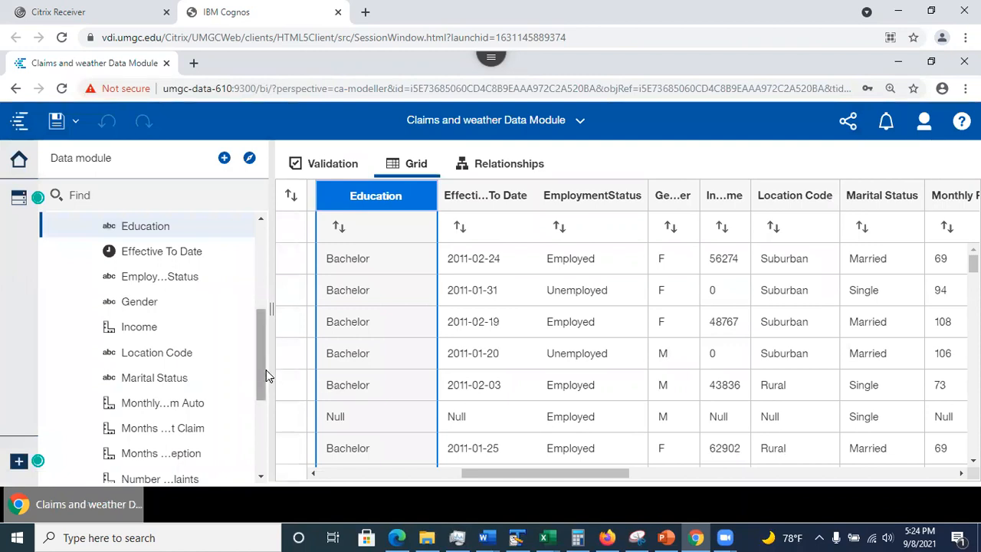
- Switch to PowerPoint to review the Data Module Interface and Create Data Module slides, and return to Cognos Analytics
{"action": "left_click_drag", "start_coordinate": [262, 352], "coordinate": [262, 357]}
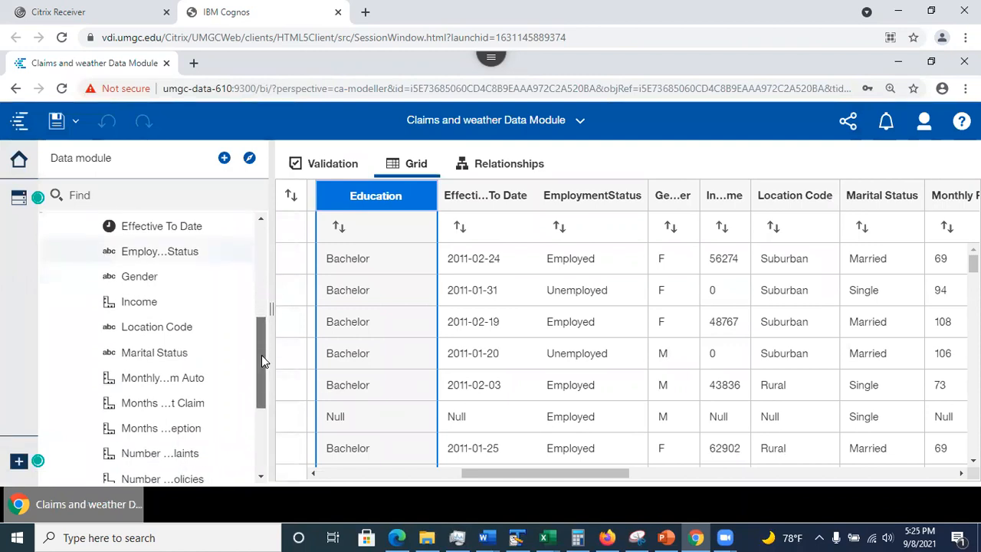
{"action": "left_click", "coordinate": [669, 536]}
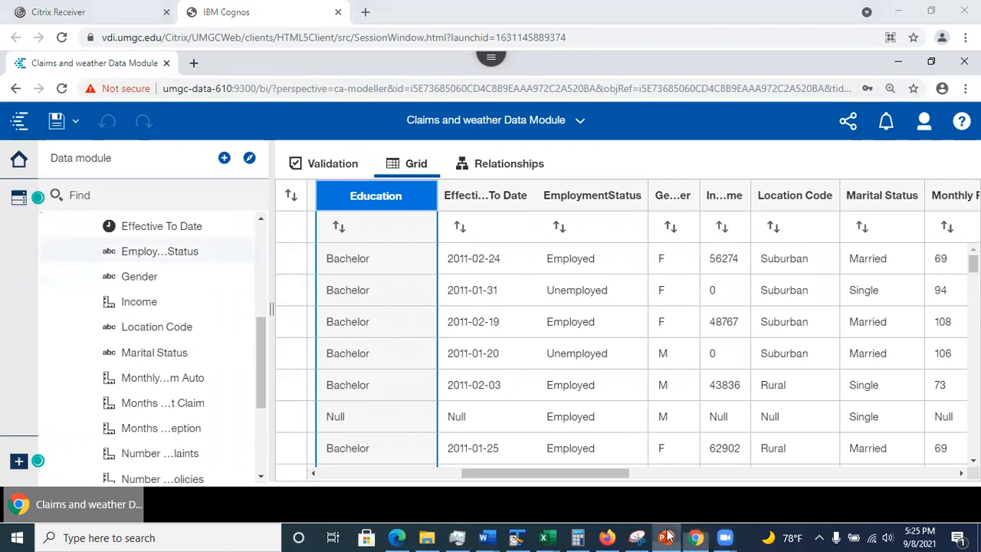
{"action": "right_click", "coordinate": [367, 385]}
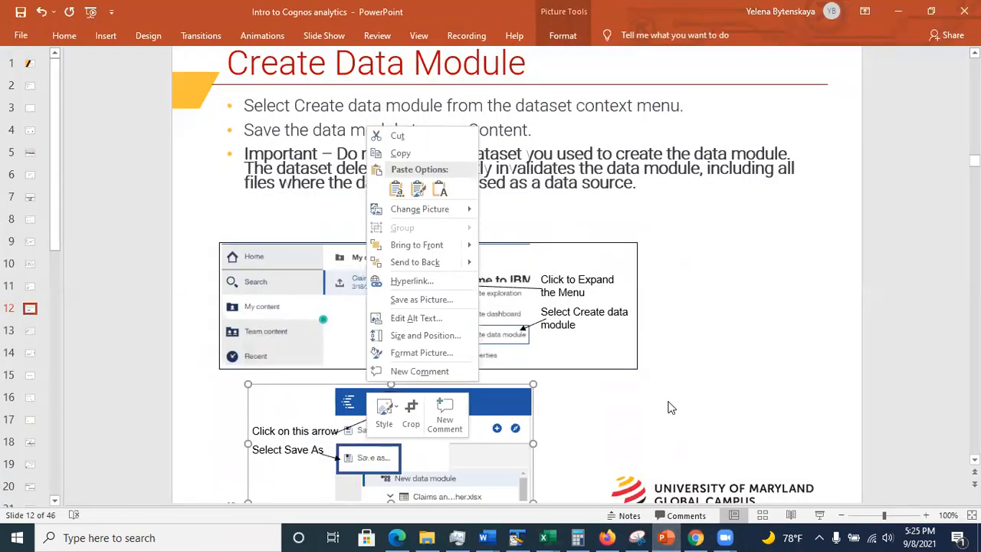
{"action": "key", "text": "Escape"}
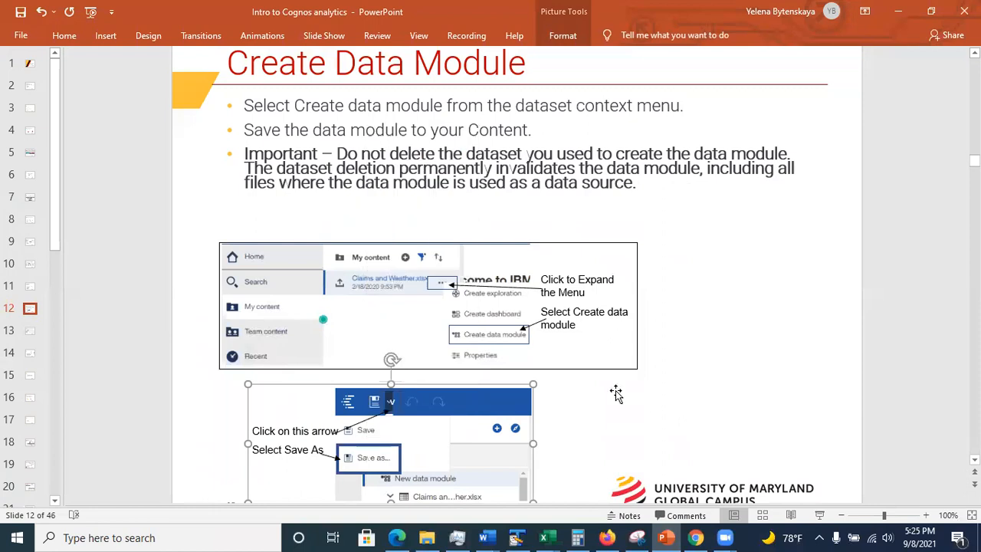
{"action": "left_click", "coordinate": [29, 332]}
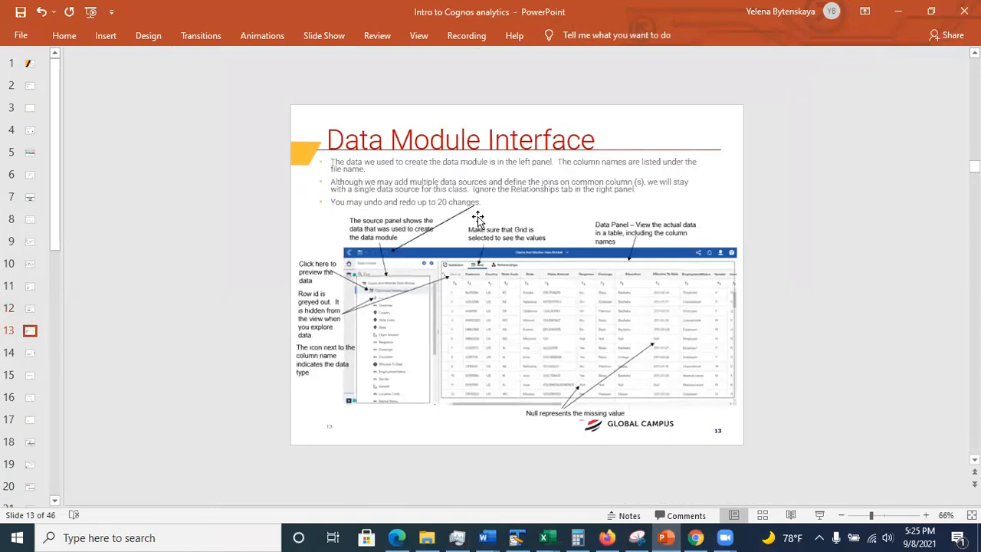
{"action": "scroll", "coordinate": [477, 220], "scroll_direction": "up", "scroll_amount": 2}
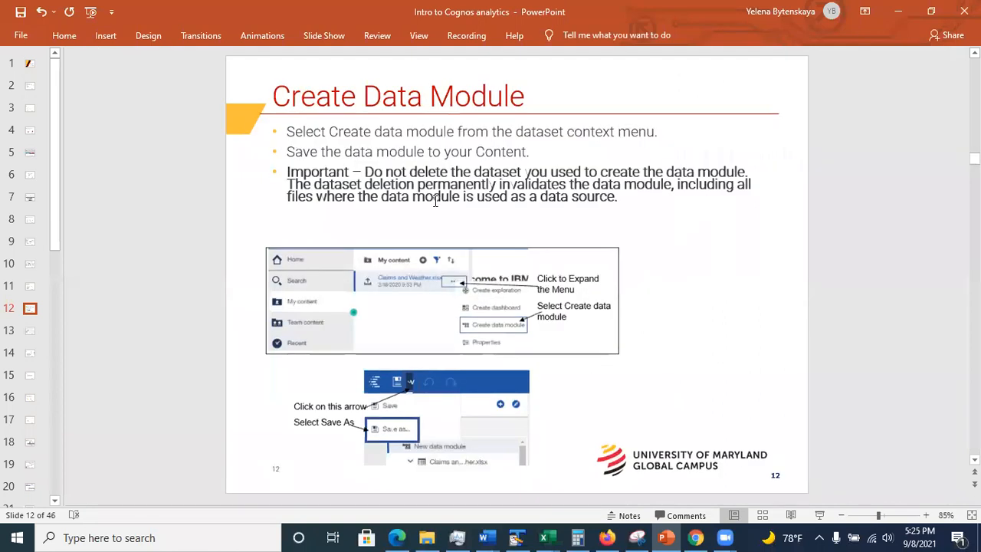
{"action": "left_click", "coordinate": [896, 15]}
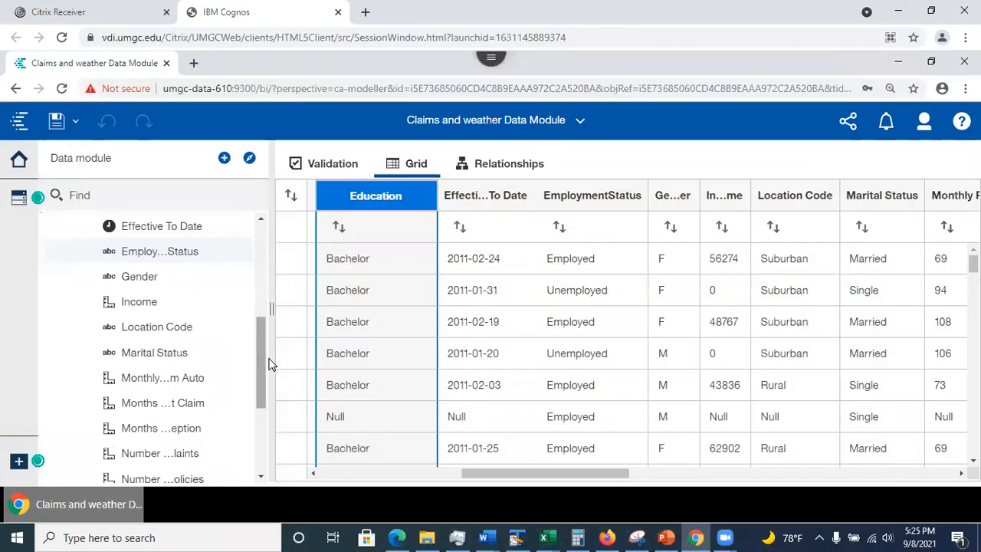
- Return to the Welcome page and check My content for the saved data module and the actions available for Claims and Weather.xlsx
{"action": "left_click", "coordinate": [565, 125]}
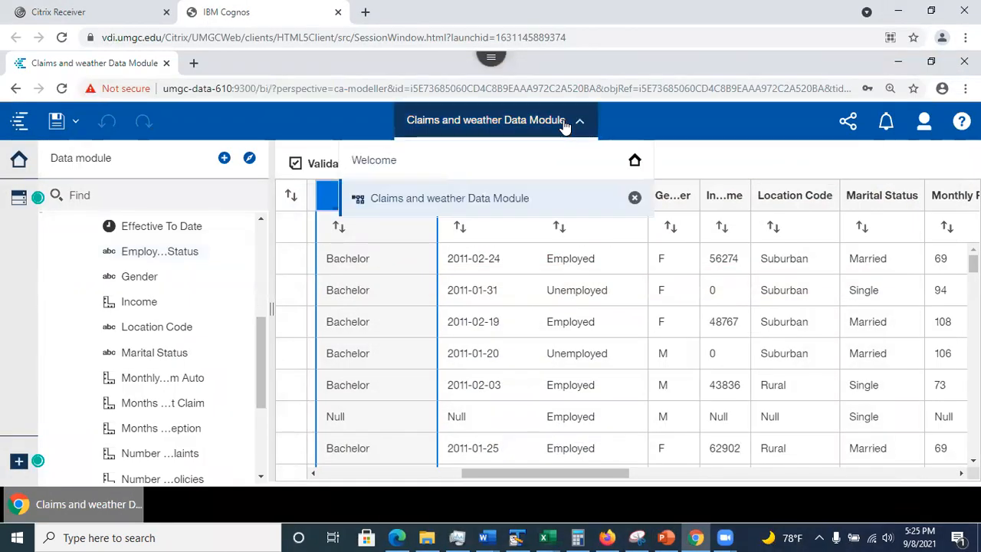
{"action": "left_click", "coordinate": [375, 161]}
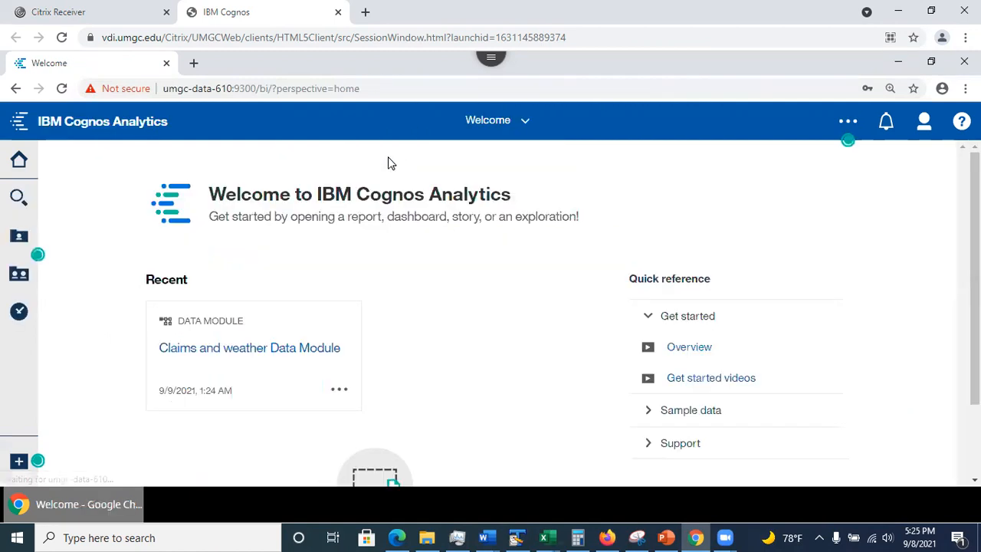
{"action": "left_click", "coordinate": [20, 241]}
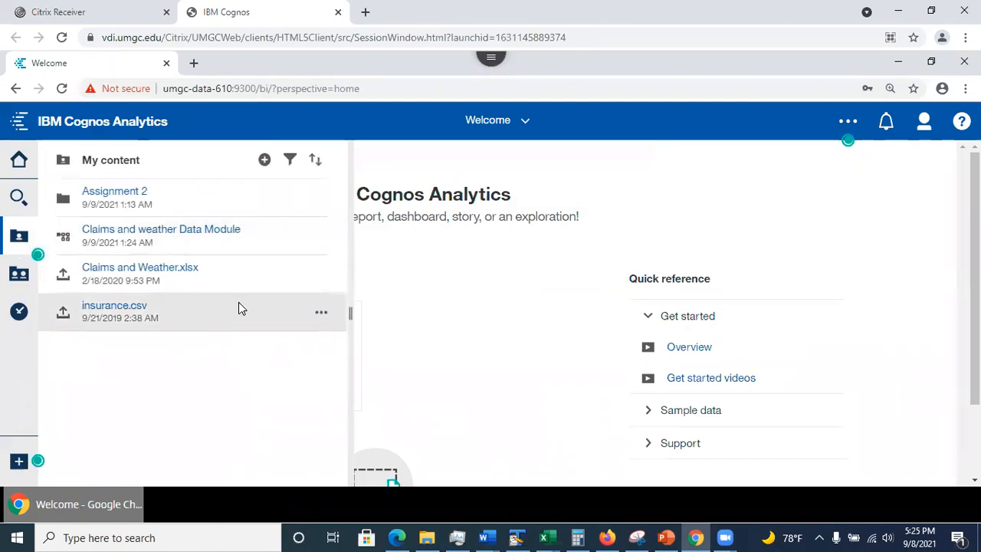
{"action": "left_click", "coordinate": [323, 275]}
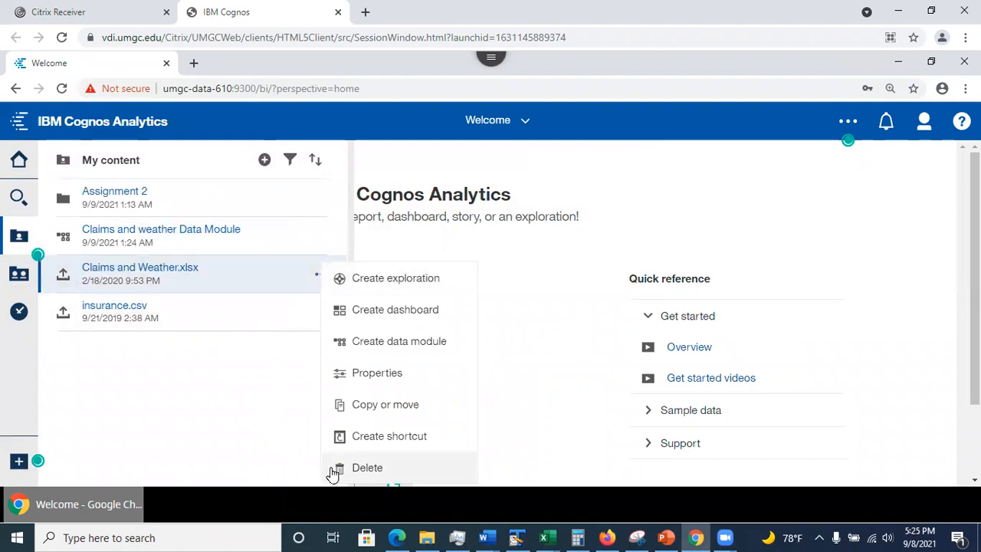
{"action": "left_click", "coordinate": [226, 243]}
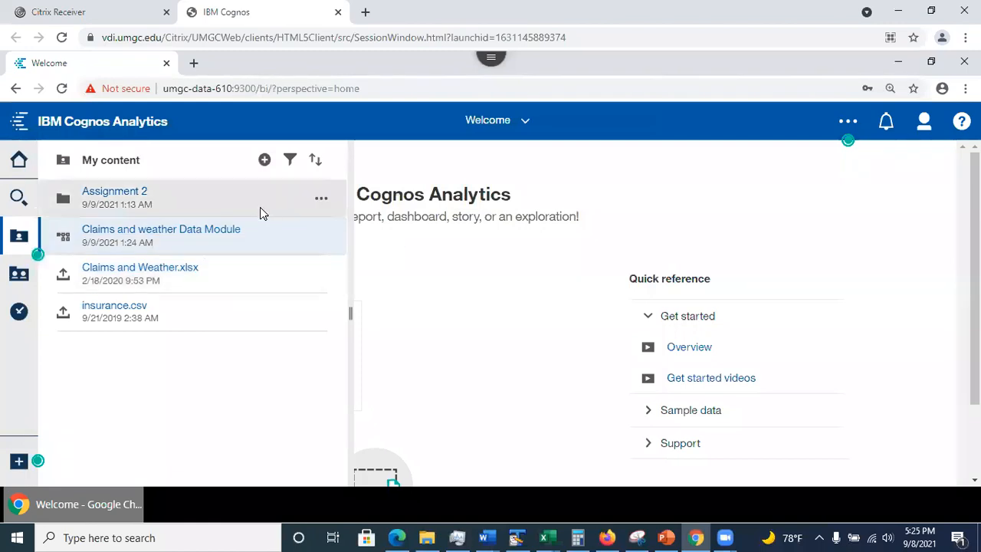
{"action": "left_click", "coordinate": [249, 236]}
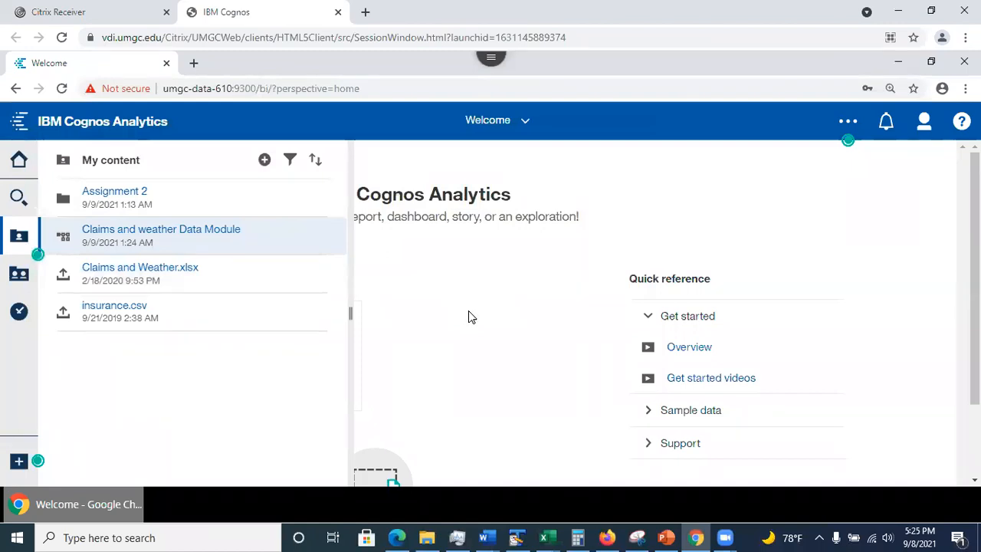
- Reopen the Claims and weather Data Module, and switch to PowerPoint to move on to slide 13
{"action": "left_click", "coordinate": [528, 121]}
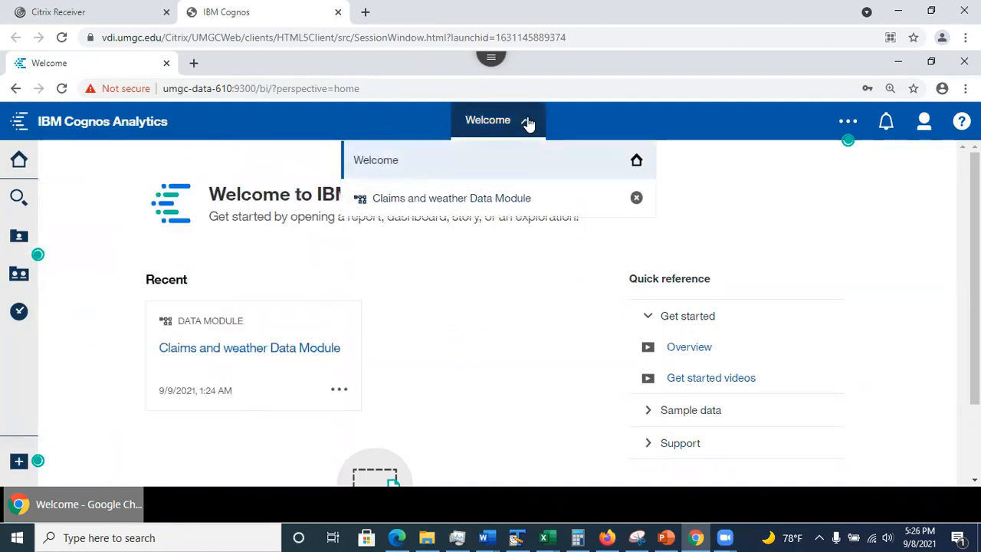
{"action": "left_click", "coordinate": [453, 201]}
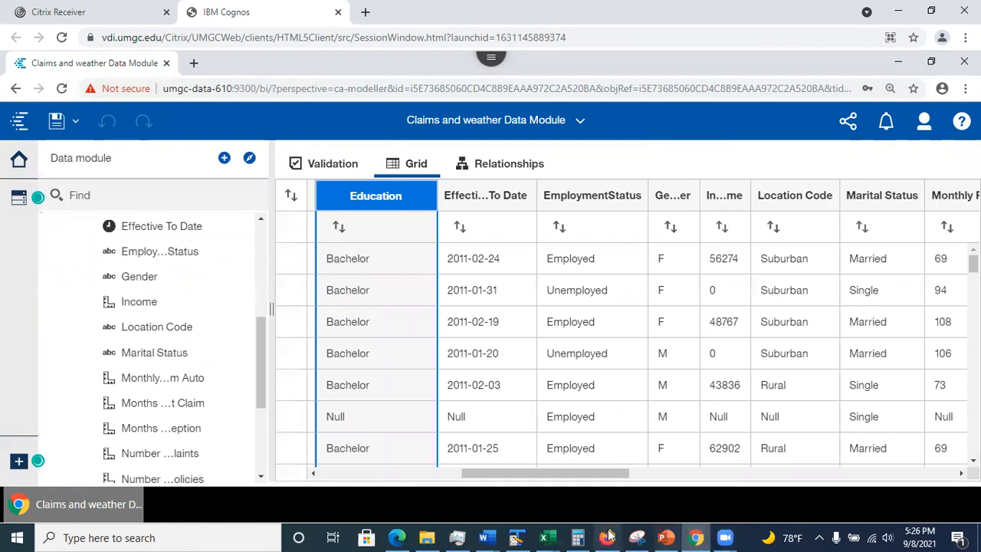
{"action": "left_click", "coordinate": [668, 537]}
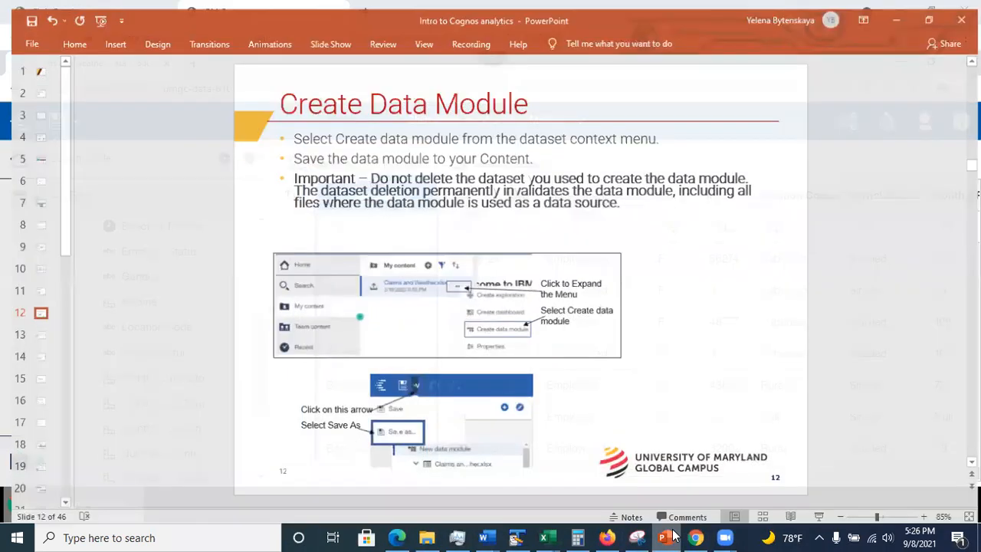
{"action": "left_click", "coordinate": [30, 332]}
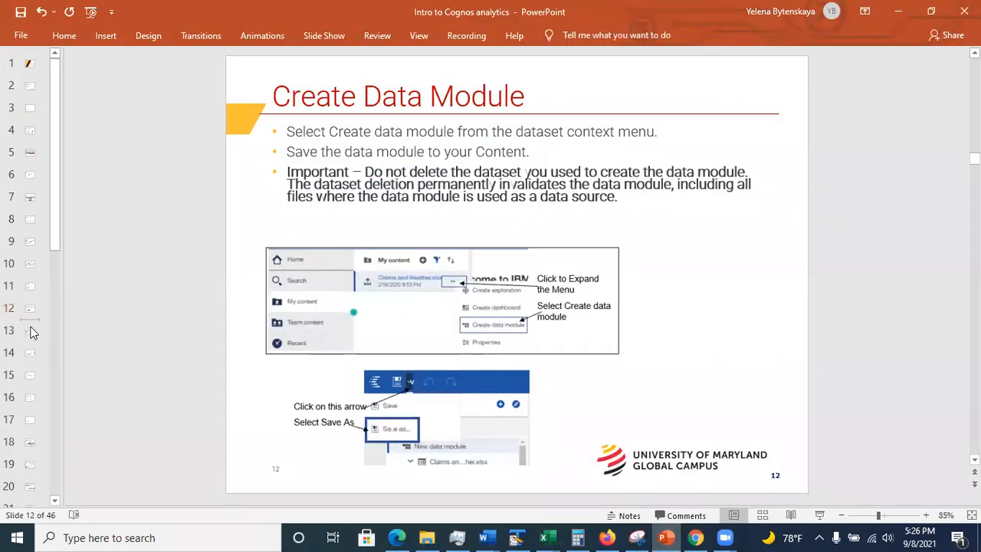
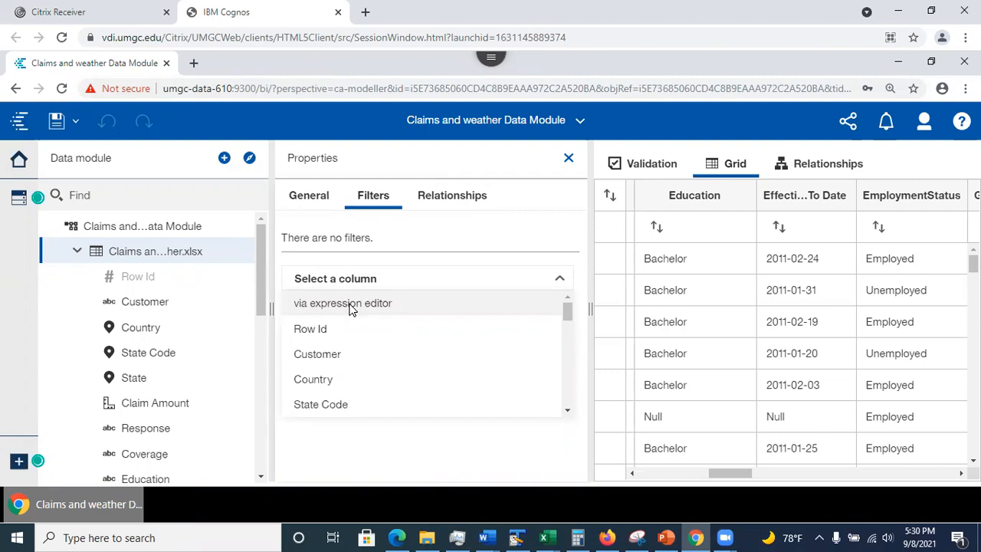
- Add a filter to the Claims and Weather.xlsx table via the expression editor and name it MustHaveEffectiveToDate
{"action": "left_click", "coordinate": [350, 306]}
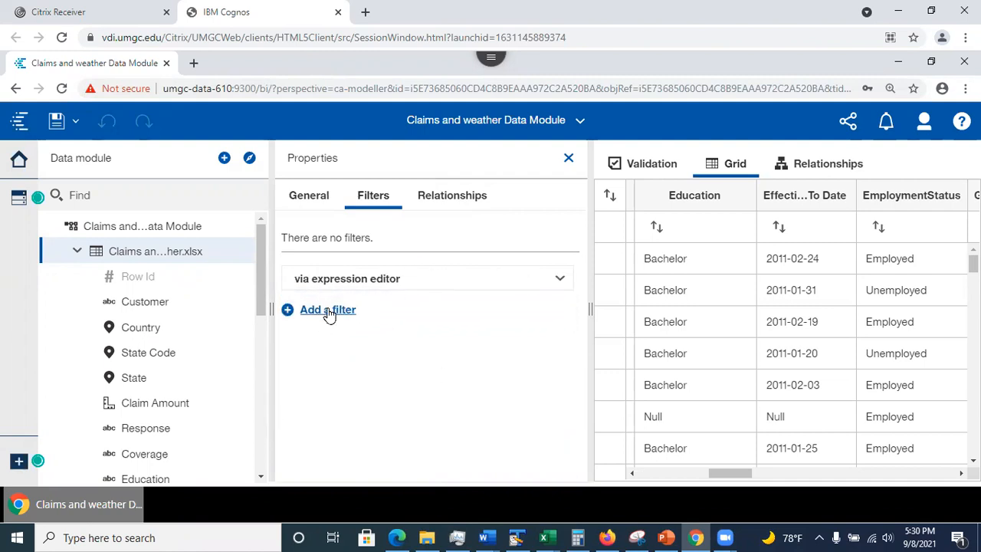
{"action": "left_click", "coordinate": [331, 311]}
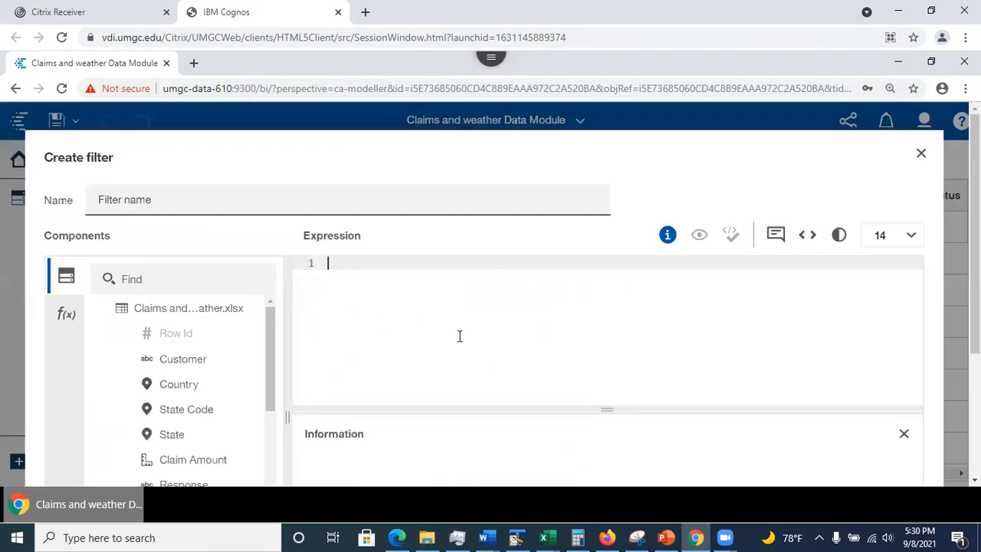
{"action": "left_click", "coordinate": [188, 205]}
{"action": "left_click_drag", "start_coordinate": [151, 200], "coordinate": [67, 203]}
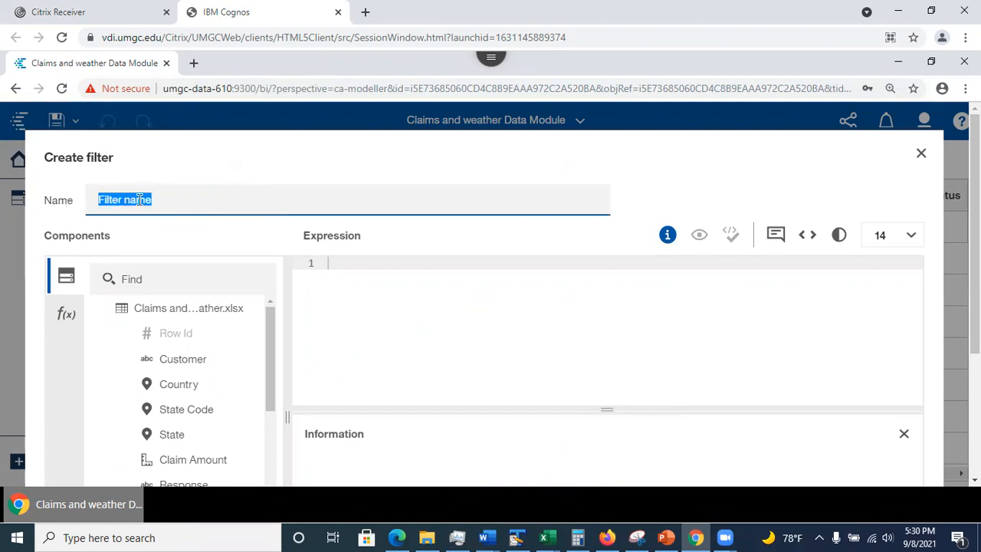
{"action": "right_click", "coordinate": [360, 262]}
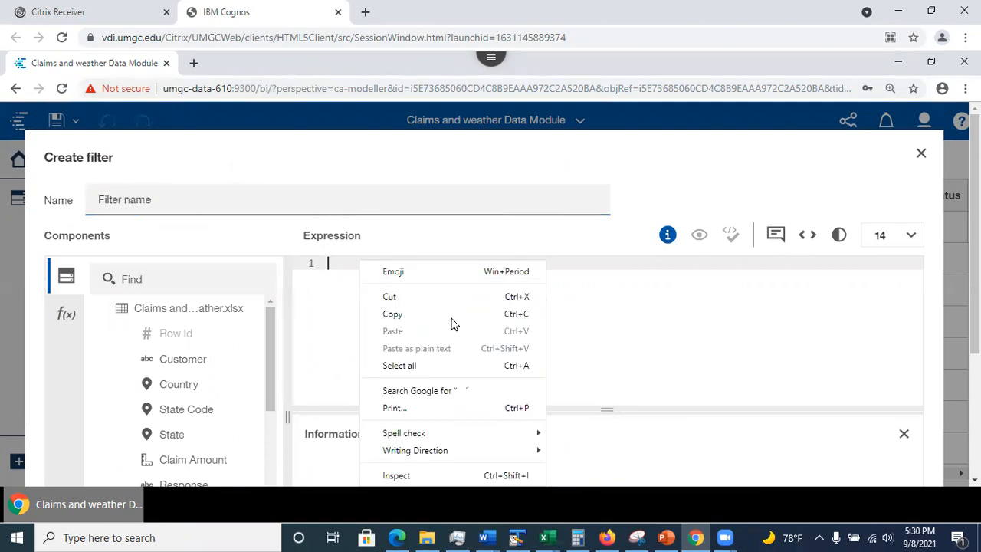
{"action": "left_click", "coordinate": [176, 205]}
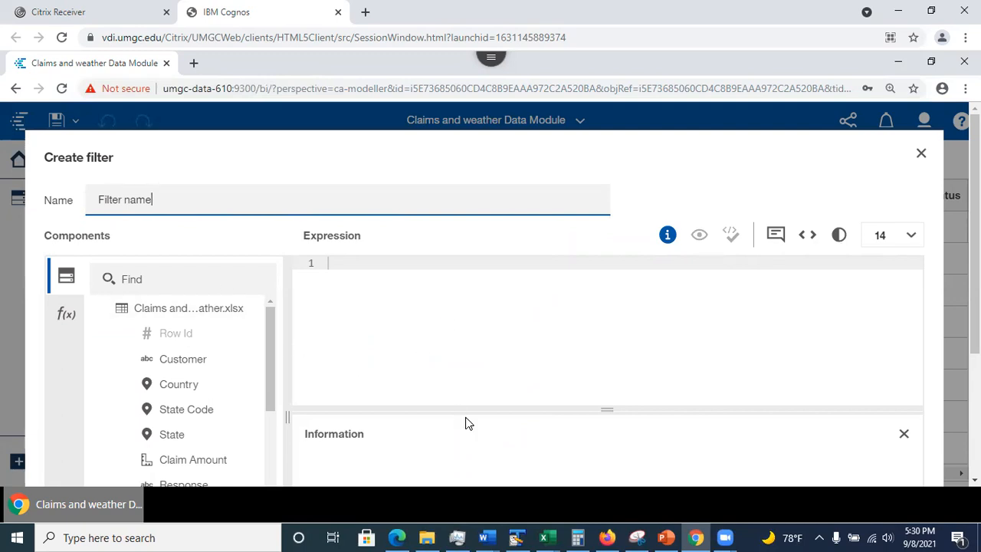
{"action": "left_click", "coordinate": [666, 537]}
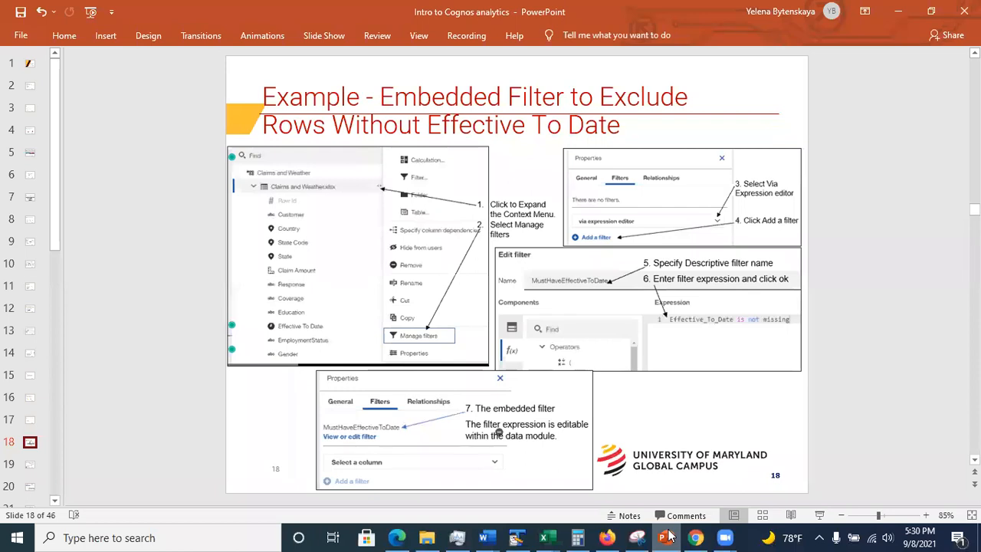
{"action": "left_click", "coordinate": [666, 537]}
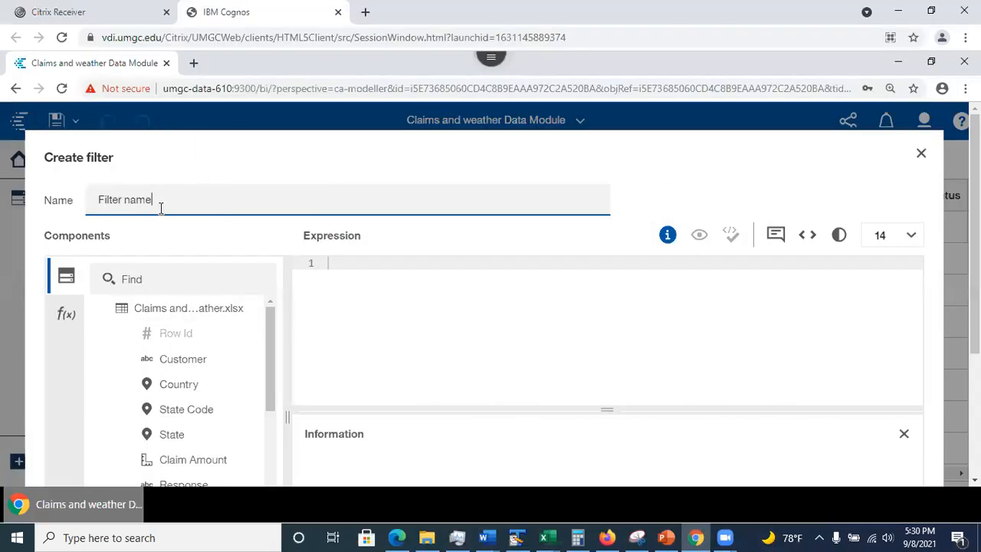
{"action": "left_click_drag", "start_coordinate": [161, 208], "coordinate": [34, 187]}
{"action": "type", "text": "Must"}
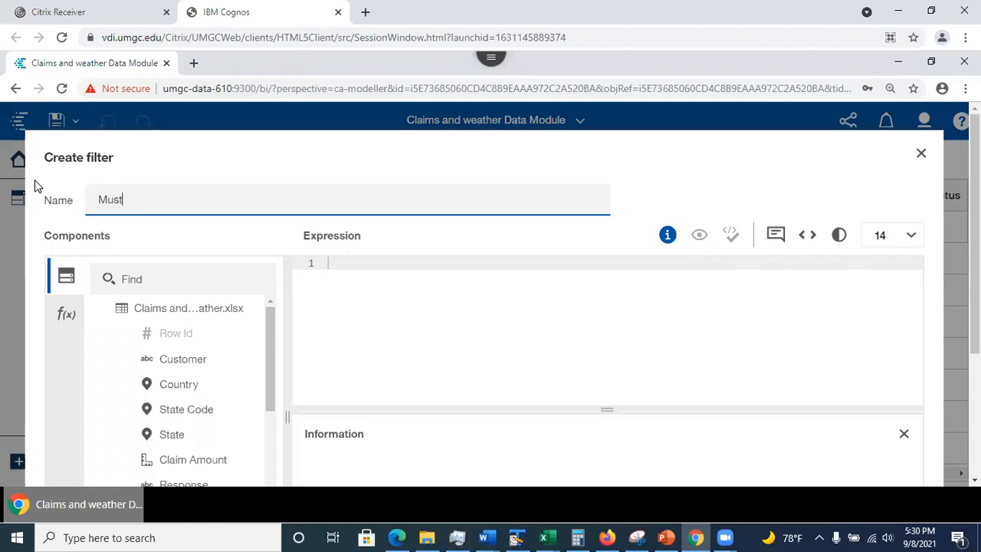
{"action": "type", "text": "HaveEffectiveToDate"}
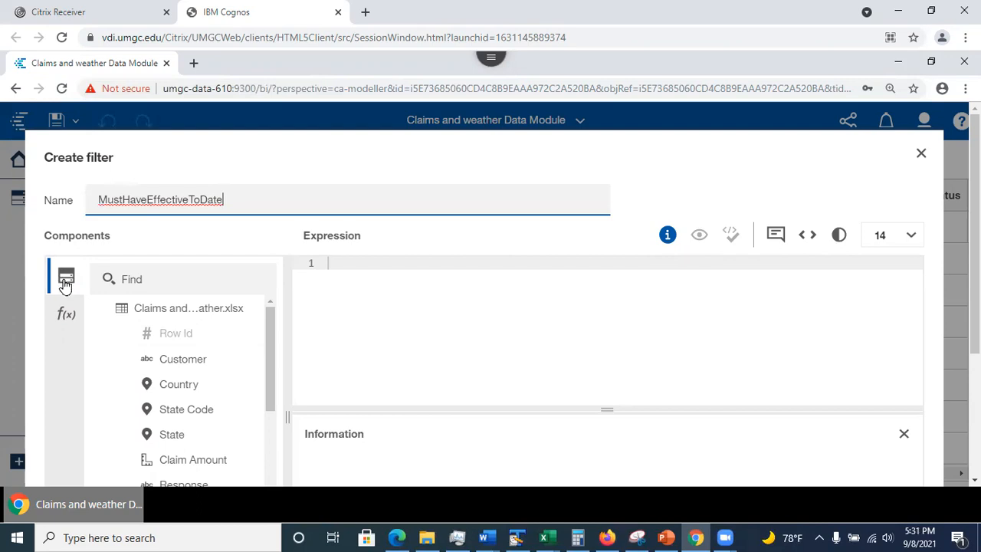
- Find the Effective To Date column among the table components and insert it into the filter expression
{"action": "left_click_drag", "start_coordinate": [274, 350], "coordinate": [283, 456]}
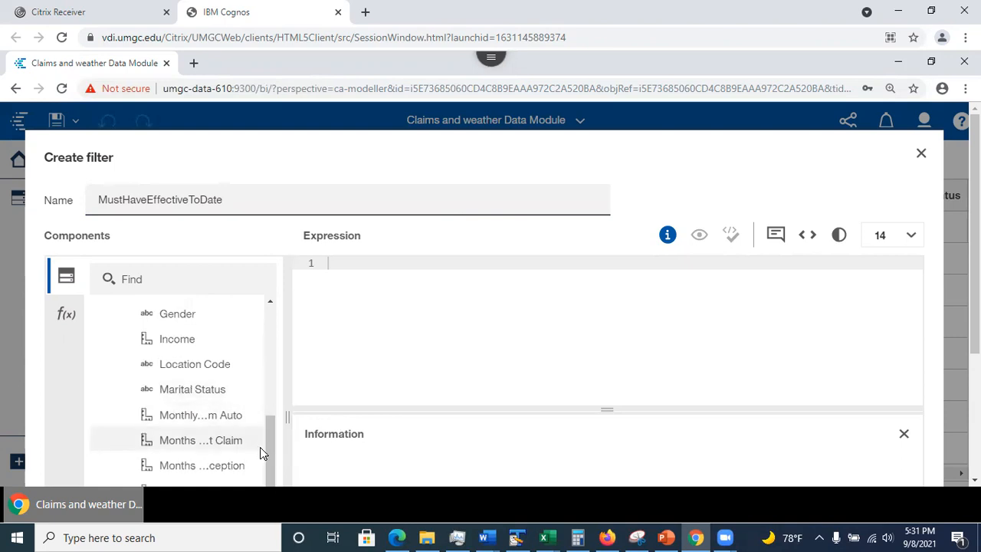
{"action": "left_click", "coordinate": [62, 325]}
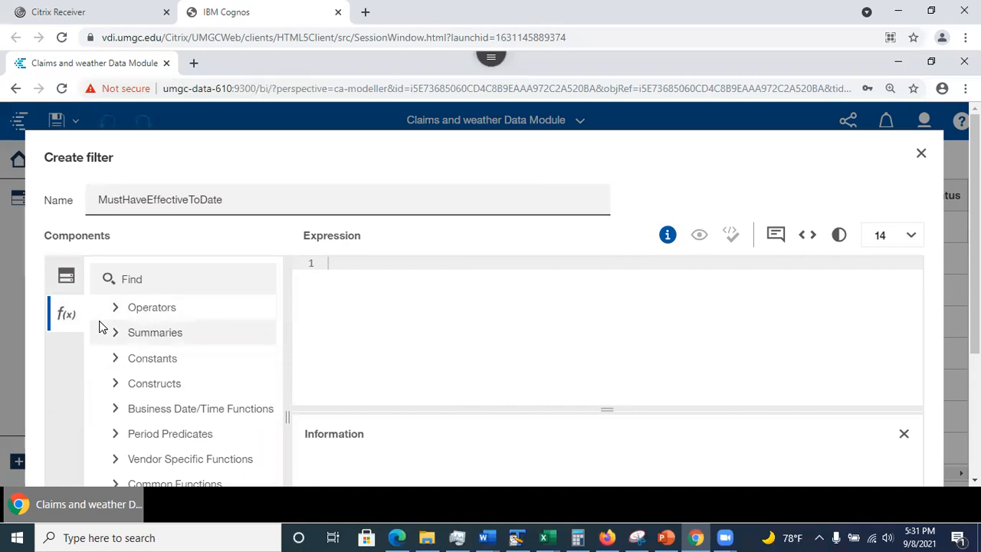
{"action": "left_click", "coordinate": [67, 279]}
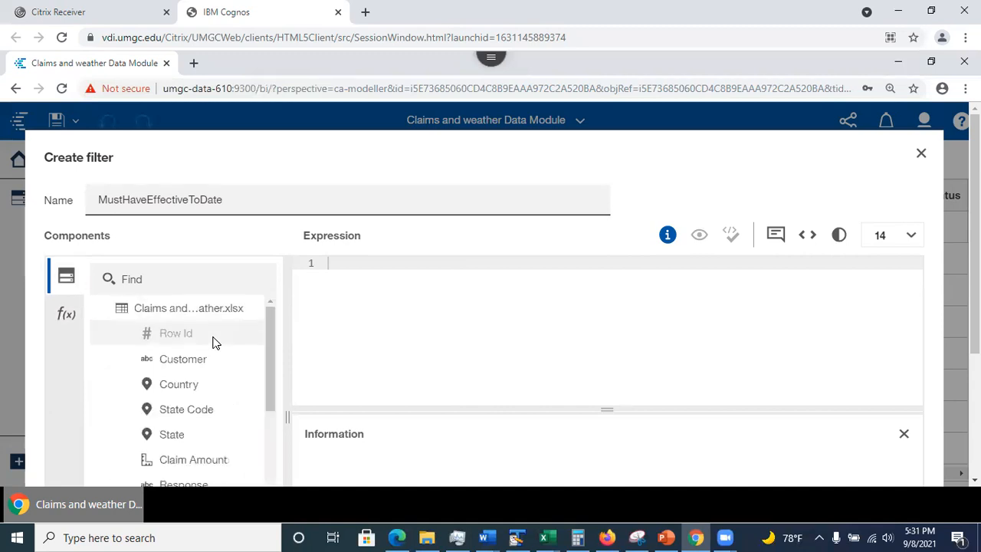
{"action": "left_click_drag", "start_coordinate": [269, 358], "coordinate": [267, 439]}
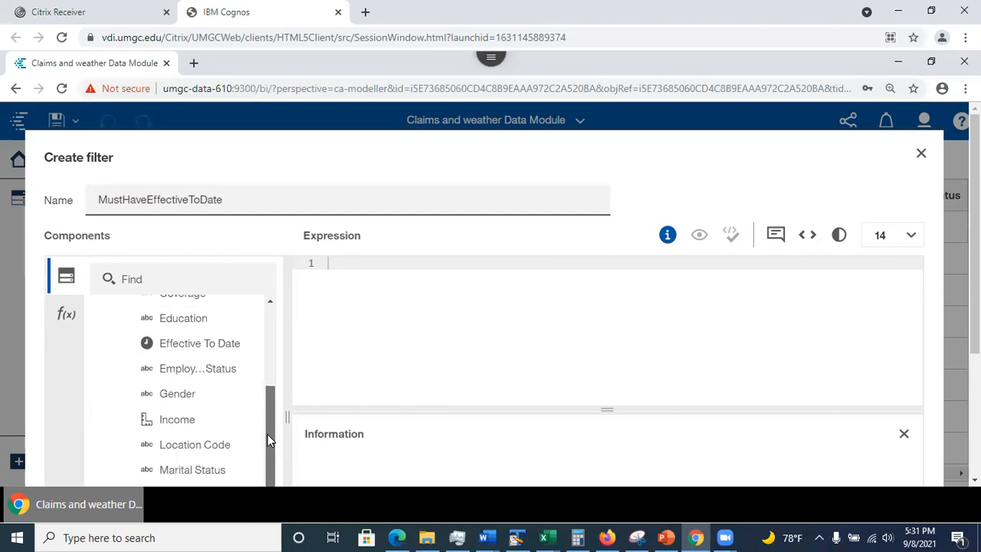
{"action": "left_click", "coordinate": [151, 282]}
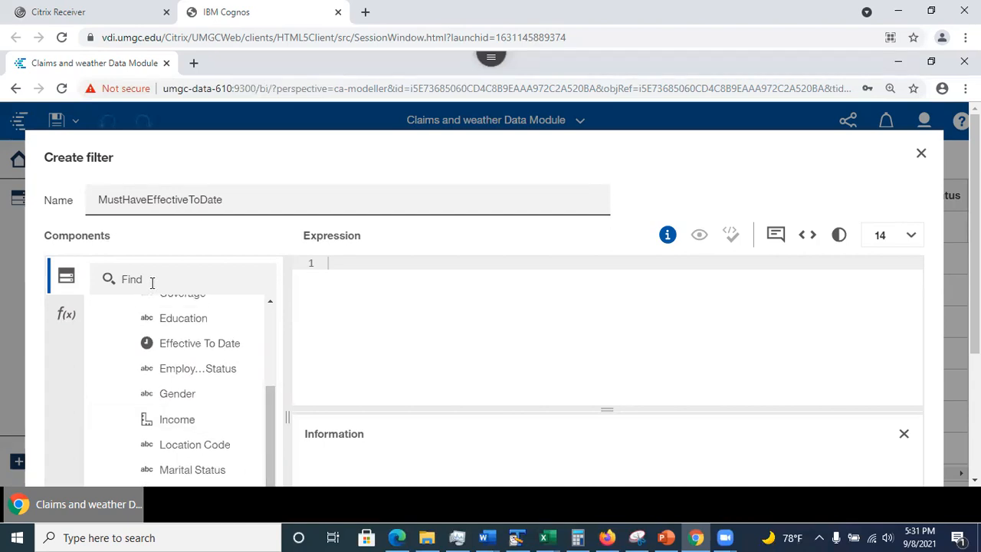
{"action": "type", "text": "effec"}
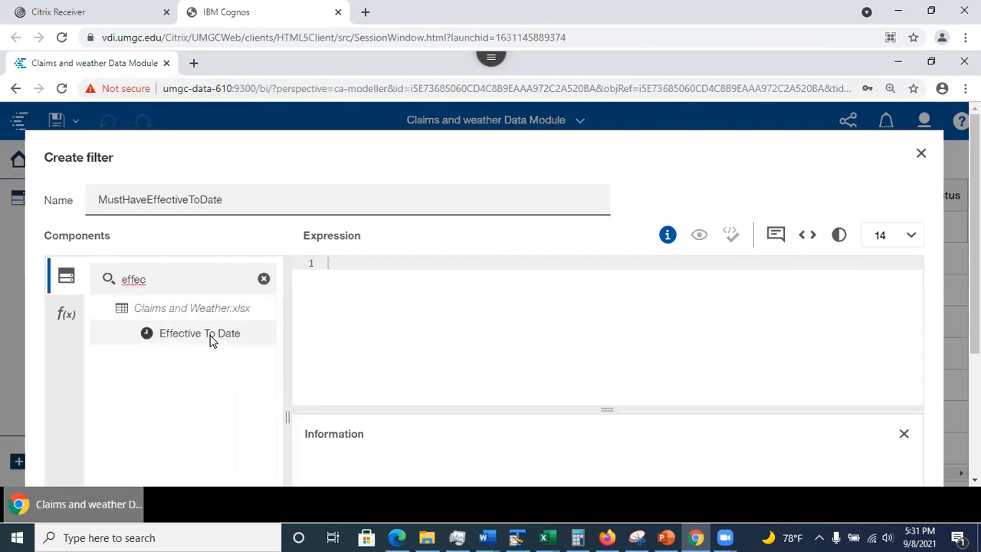
{"action": "left_click", "coordinate": [193, 330]}
{"action": "left_click_drag", "start_coordinate": [192, 330], "coordinate": [343, 266]}
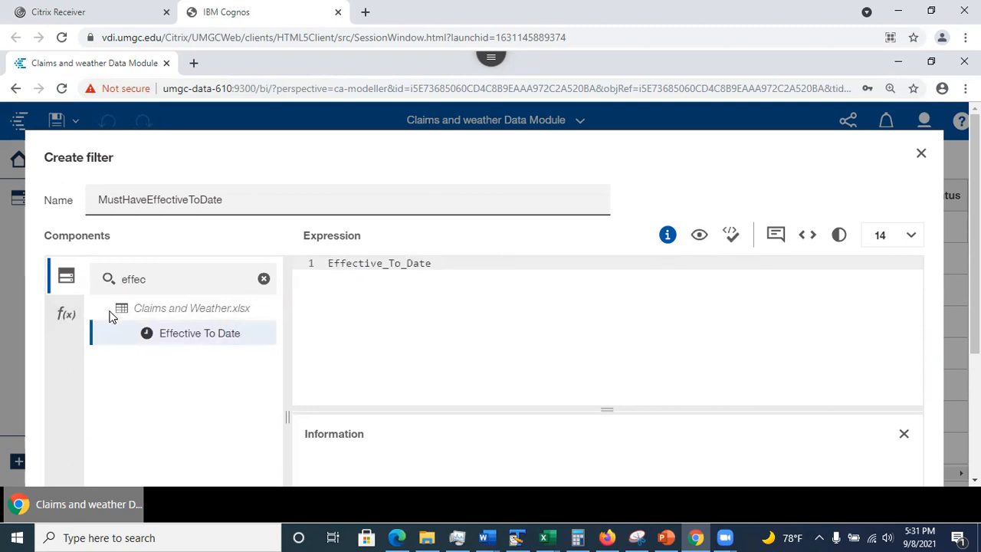
- Find the "is not missing" operator among the functions and append it after Effective_To_Date in the filter expression
{"action": "left_click", "coordinate": [64, 314]}
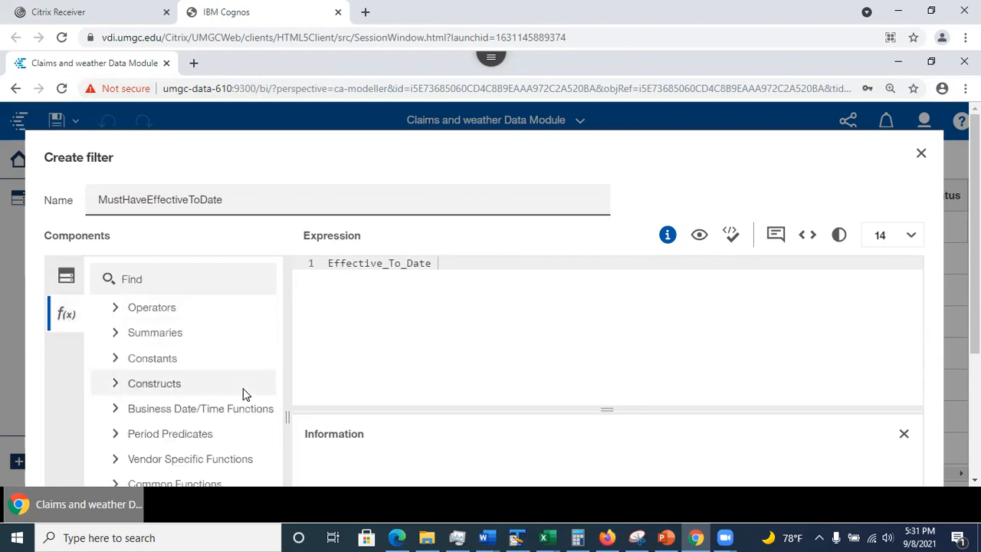
{"action": "left_click", "coordinate": [115, 310]}
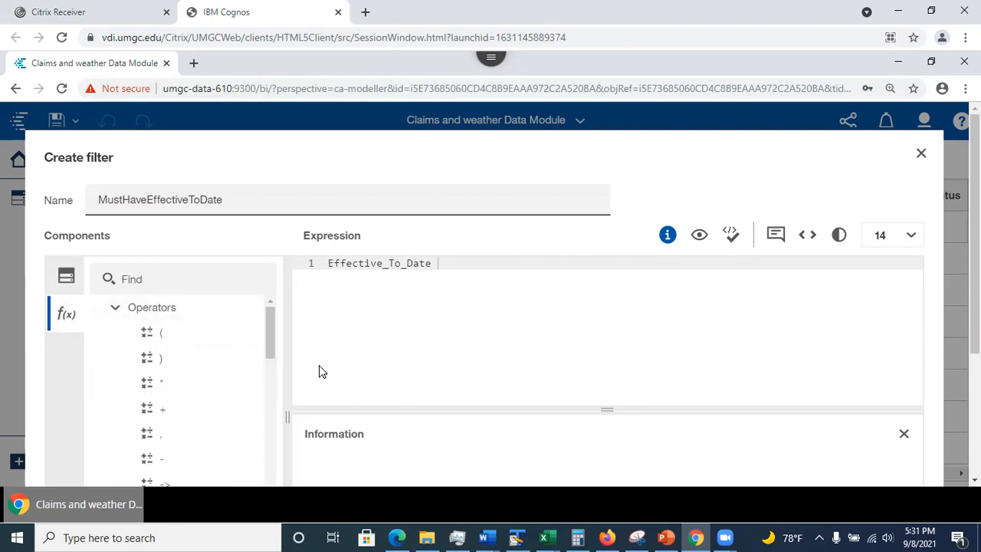
{"action": "left_click_drag", "start_coordinate": [270, 350], "coordinate": [306, 486]}
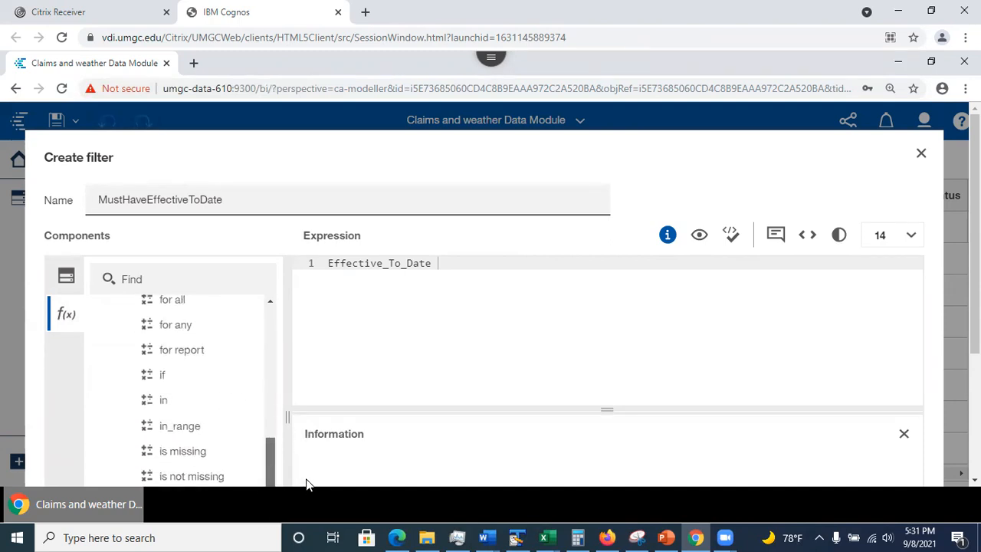
{"action": "left_click_drag", "start_coordinate": [403, 422], "coordinate": [434, 401]}
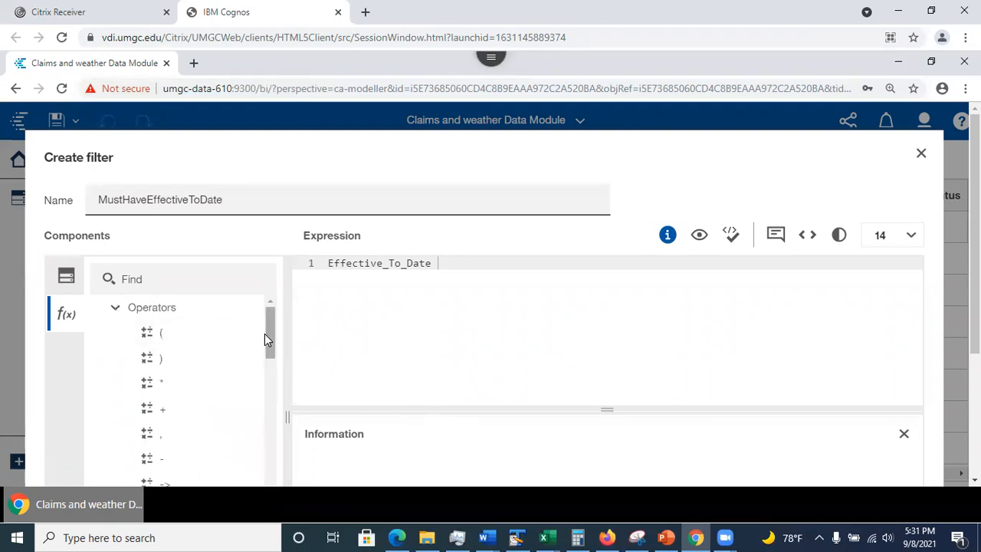
{"action": "left_click", "coordinate": [138, 284]}
{"action": "type", "text": "is not"}
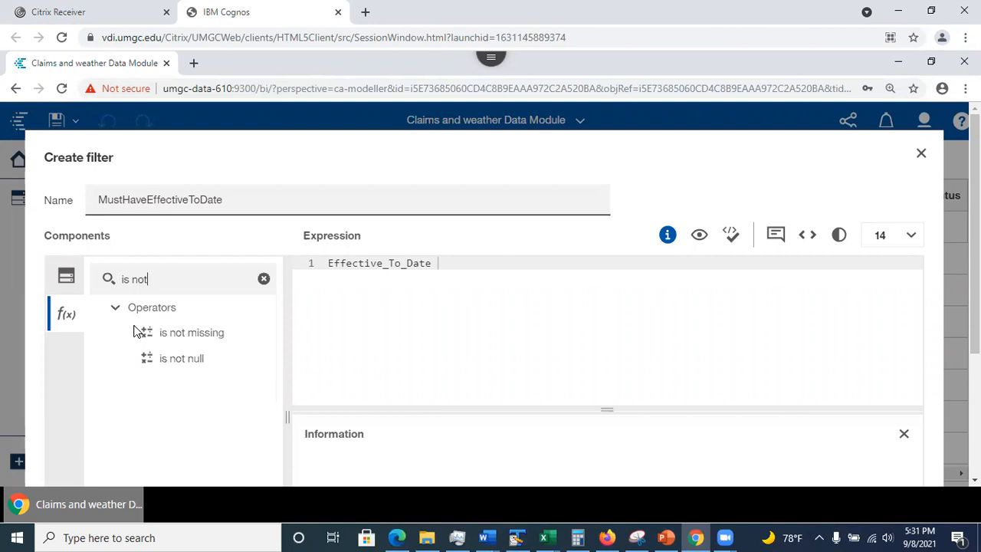
{"action": "left_click", "coordinate": [186, 338]}
{"action": "left_click_drag", "start_coordinate": [279, 333], "coordinate": [467, 269]}
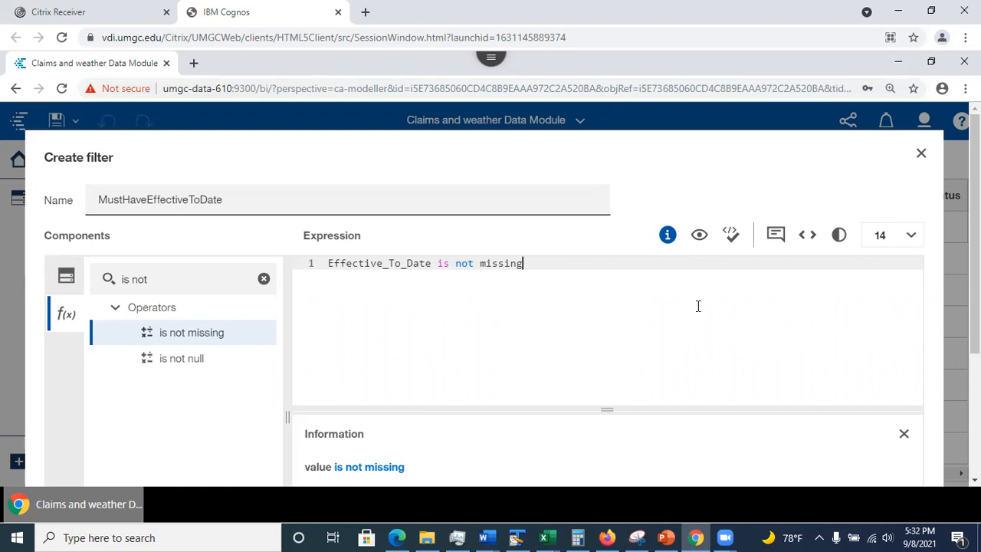
- Validate the Effective_To_Date is not missing expression and save the MustHaveEffectiveToDate filter
{"action": "left_click", "coordinate": [730, 238]}
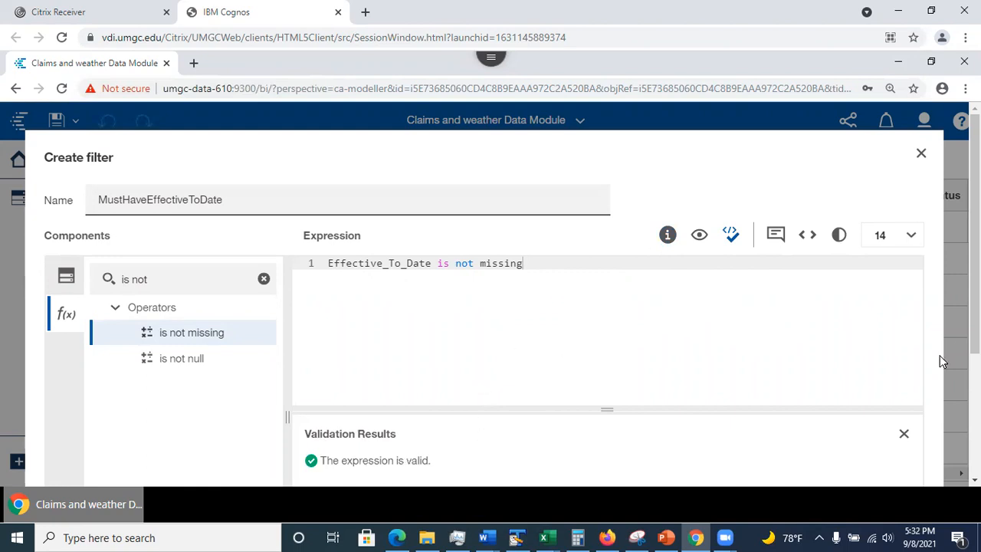
{"action": "scroll", "coordinate": [940, 354], "scroll_direction": "down", "scroll_amount": 3}
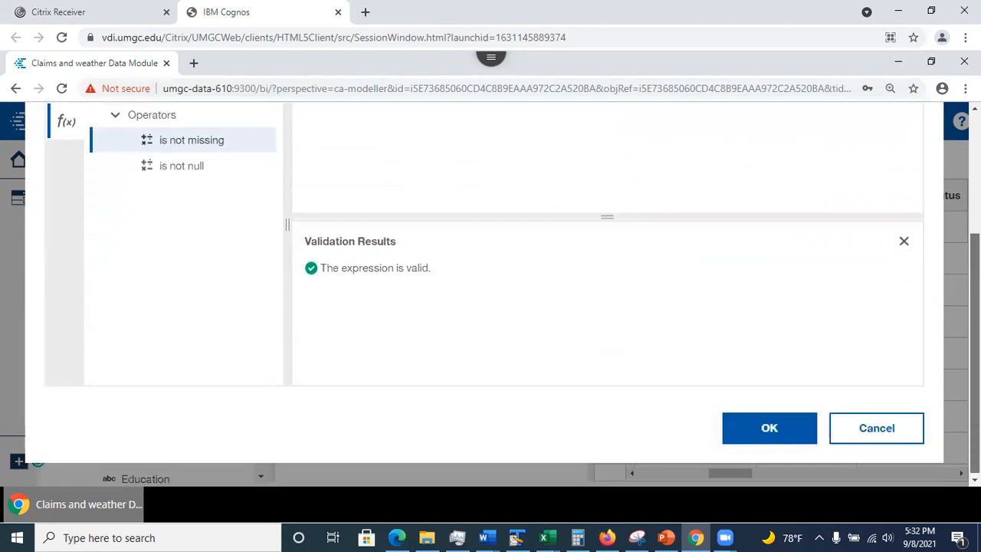
{"action": "left_click", "coordinate": [766, 430]}
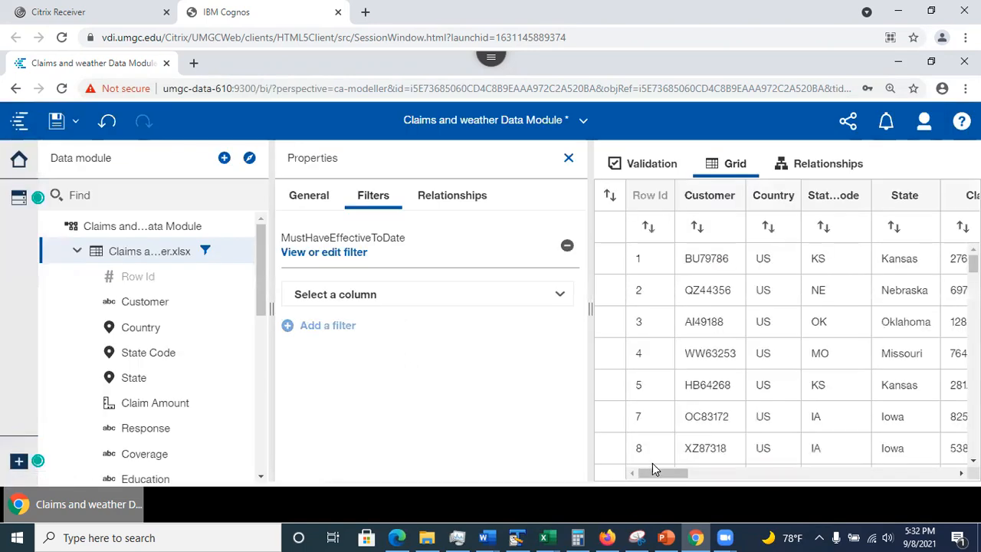
- Close the table's properties and examine the filtered rows in the grid, including the Effective To Date column
{"action": "left_click_drag", "start_coordinate": [659, 478], "coordinate": [578, 181]}
{"action": "right_click", "coordinate": [565, 402]}
{"action": "left_click", "coordinate": [568, 158]}
{"action": "left_click", "coordinate": [568, 158]}
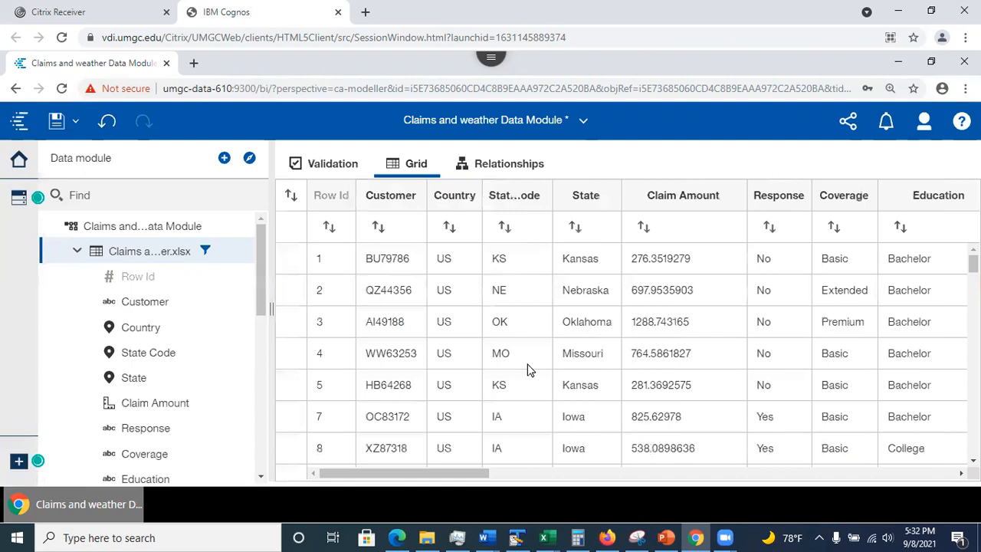
{"action": "left_click_drag", "start_coordinate": [450, 480], "coordinate": [677, 385]}
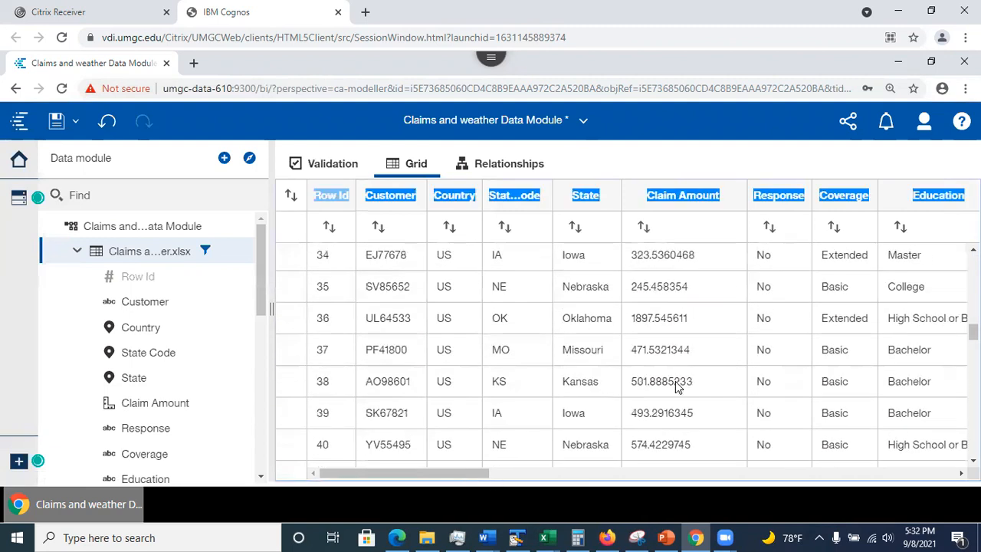
{"action": "scroll", "coordinate": [939, 356], "scroll_direction": "up", "scroll_amount": 8}
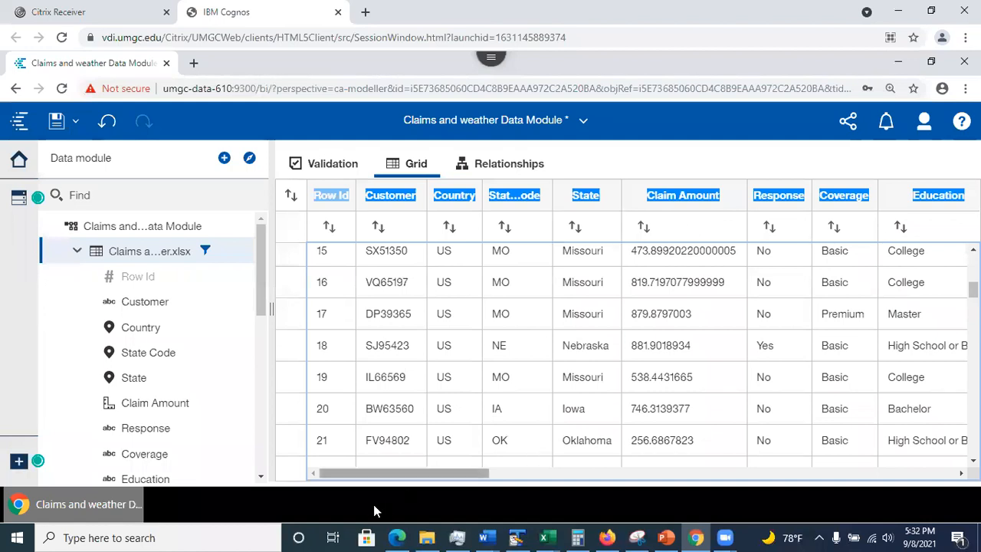
{"action": "left_click_drag", "start_coordinate": [437, 476], "coordinate": [496, 495]}
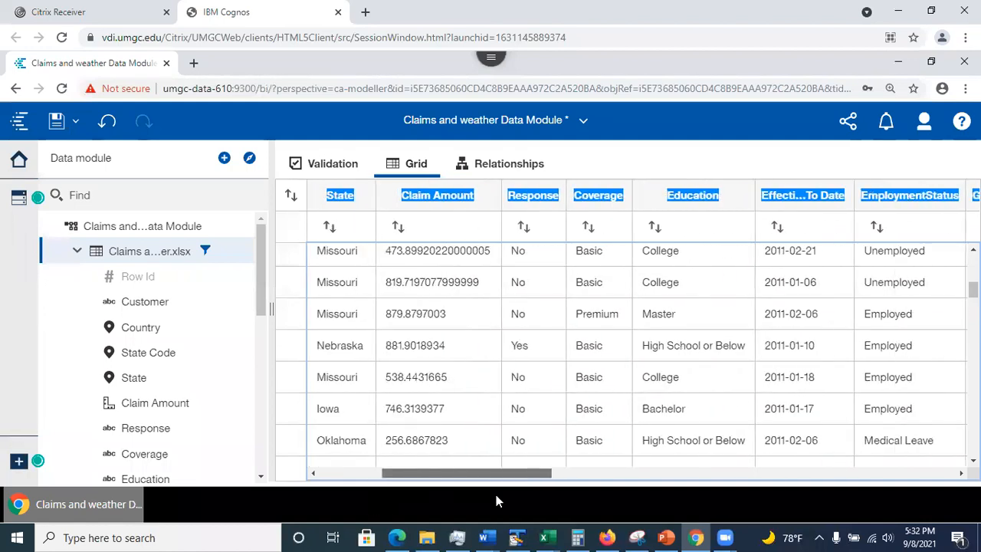
{"action": "left_click_drag", "start_coordinate": [867, 331], "coordinate": [761, 483]}
{"action": "left_click_drag", "start_coordinate": [628, 471], "coordinate": [557, 366]}
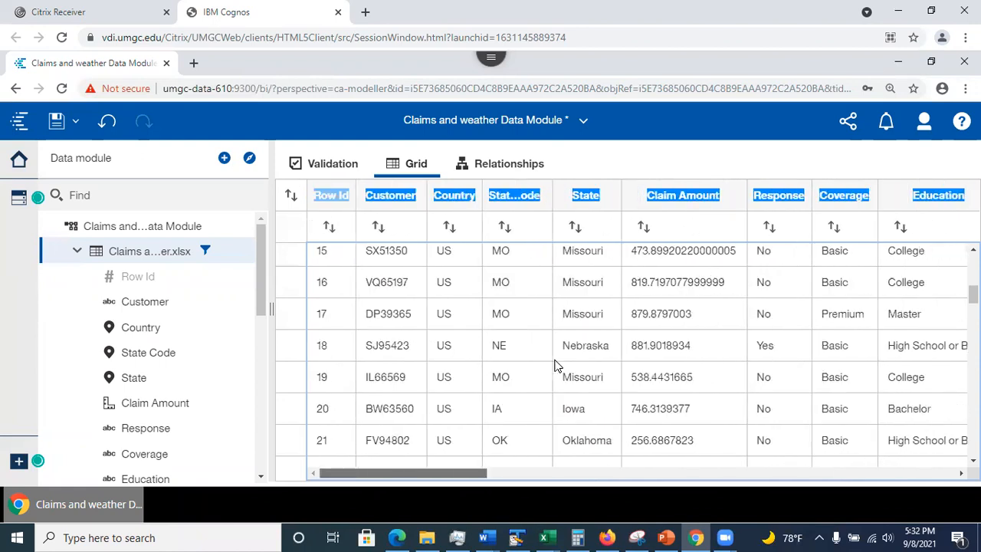
{"action": "left_click", "coordinate": [653, 164]}
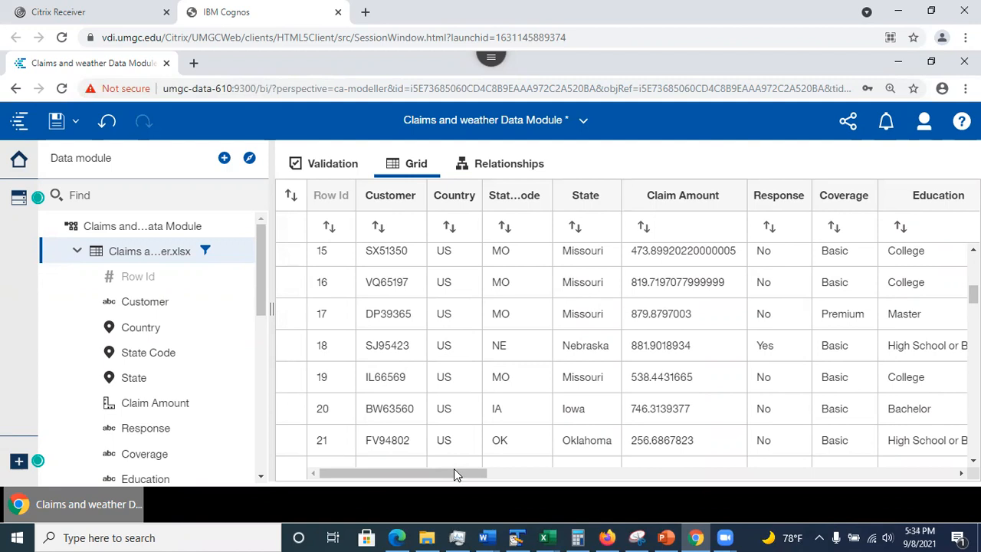
{"action": "left_click_drag", "start_coordinate": [452, 472], "coordinate": [420, 490]}
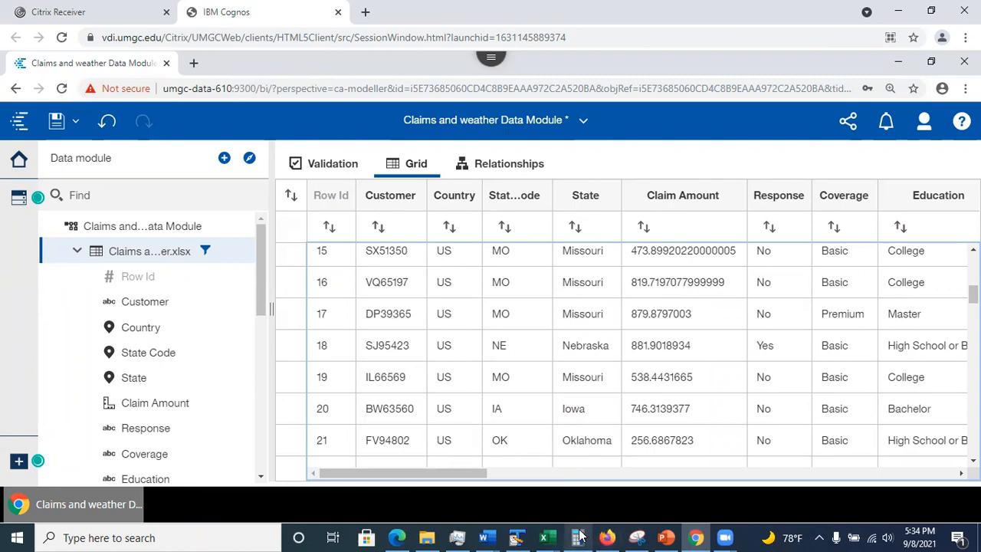
- Switch to PowerPoint, copy the Policy_Type and Vehicle_Size filter expression from slide 19, and return to the Cognos session
{"action": "left_click", "coordinate": [665, 536]}
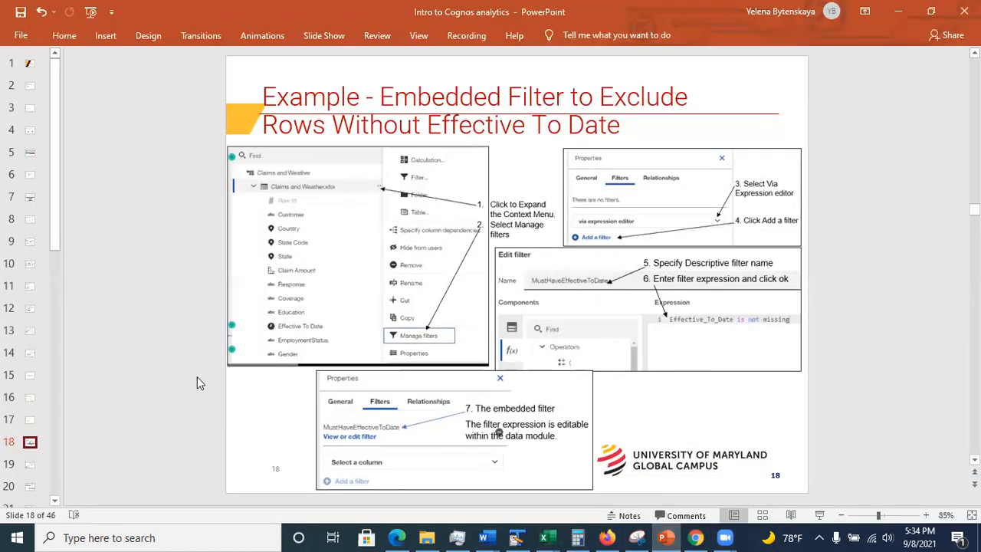
{"action": "left_click", "coordinate": [29, 465]}
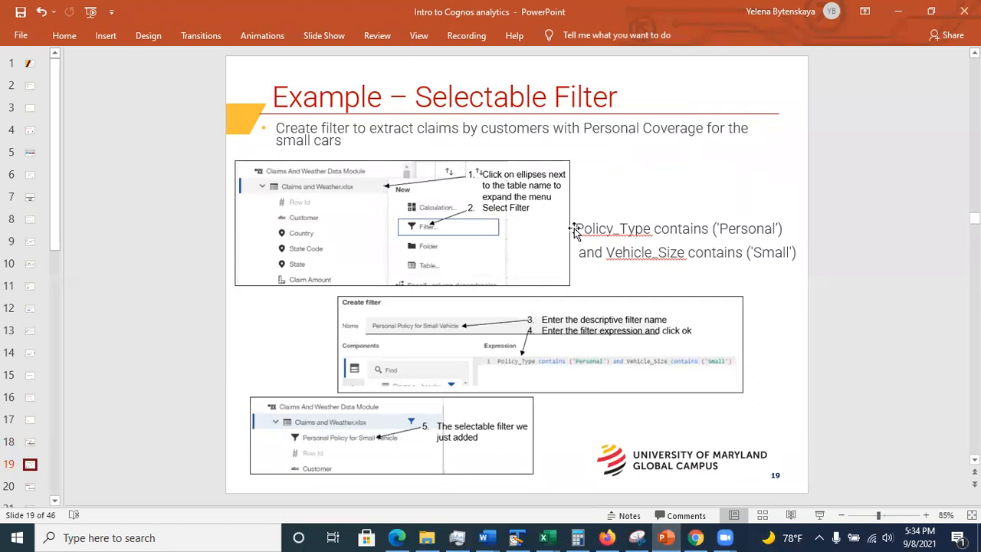
{"action": "left_click_drag", "start_coordinate": [576, 228], "coordinate": [803, 256]}
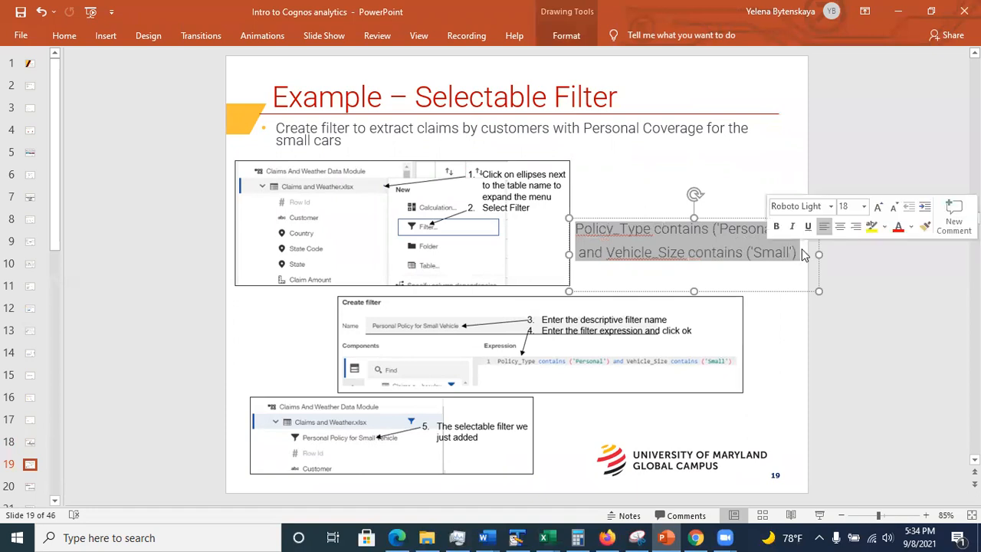
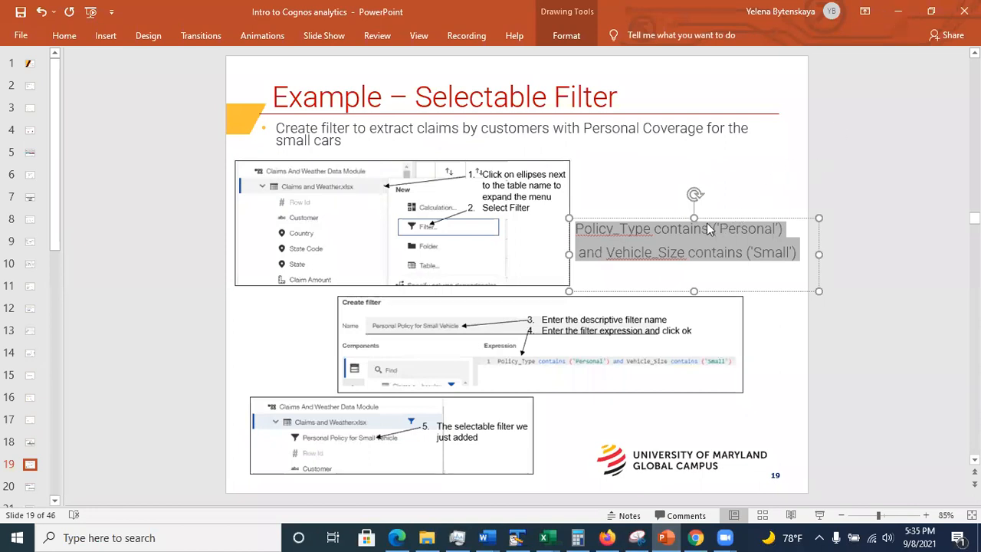
{"action": "left_click", "coordinate": [899, 15]}
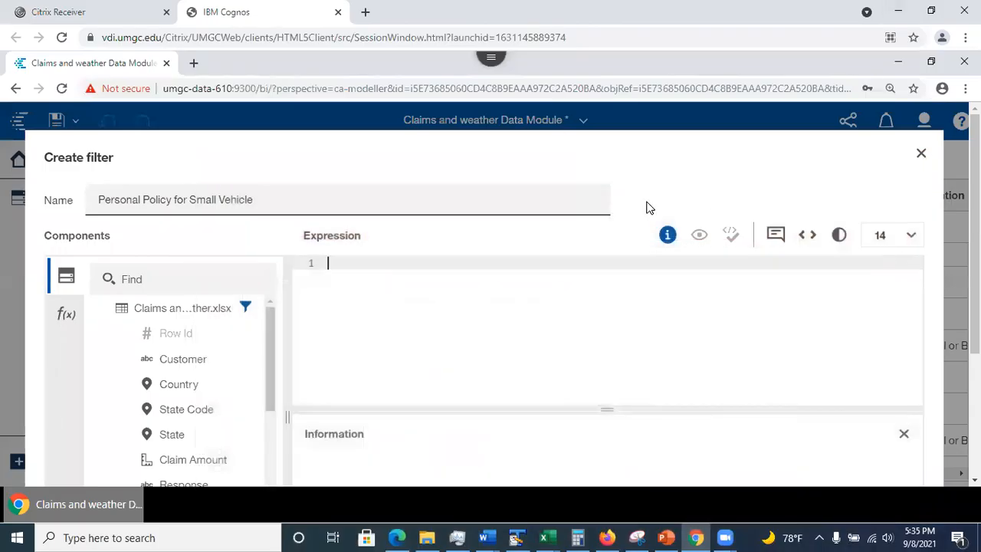
- Transfer the copied text to the remote session's clipboard and paste it as the Personal Policy for Small Vehicle filter expression
{"action": "left_click", "coordinate": [494, 70]}
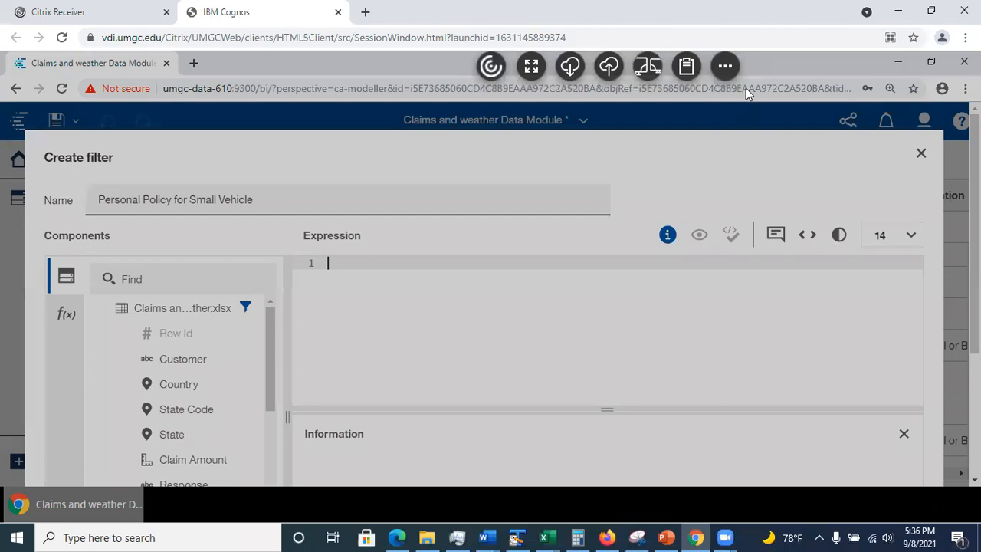
{"action": "left_click", "coordinate": [686, 65]}
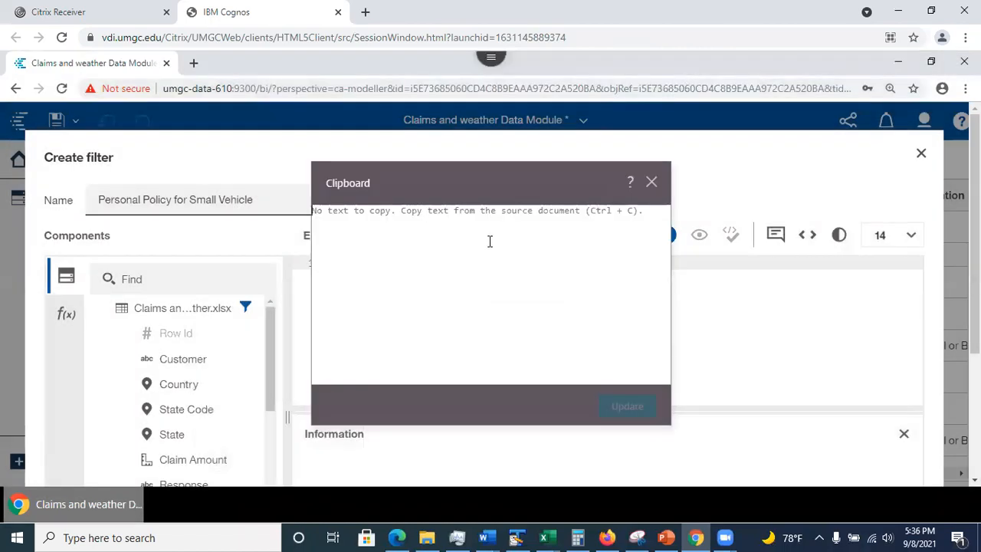
{"action": "key", "text": "ctrl+v"}
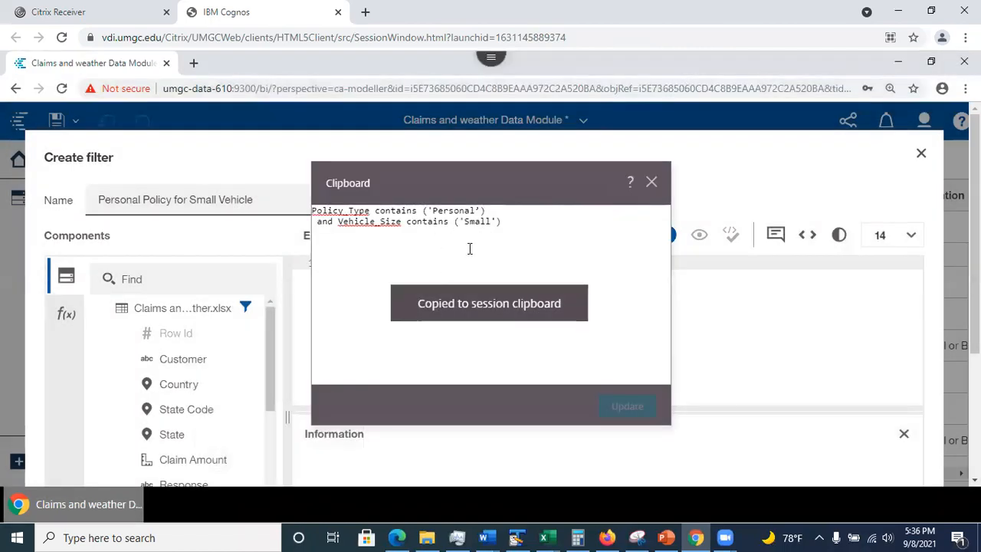
{"action": "left_click", "coordinate": [711, 320]}
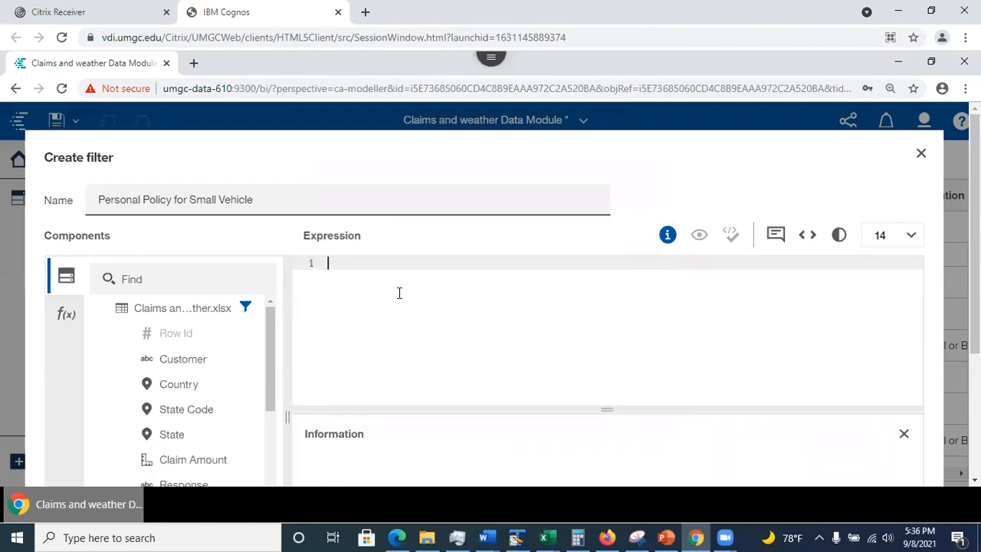
{"action": "key", "text": "ctrl+v"}
{"action": "left_click", "coordinate": [443, 223]}
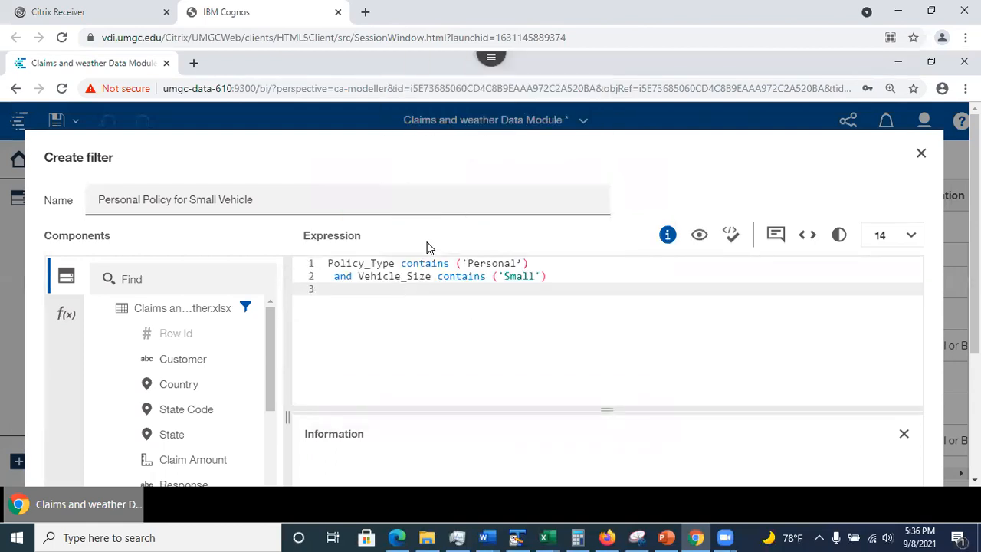
- Look through the filter's components and operators, and search the functions for "cont"
{"action": "left_click", "coordinate": [328, 264]}
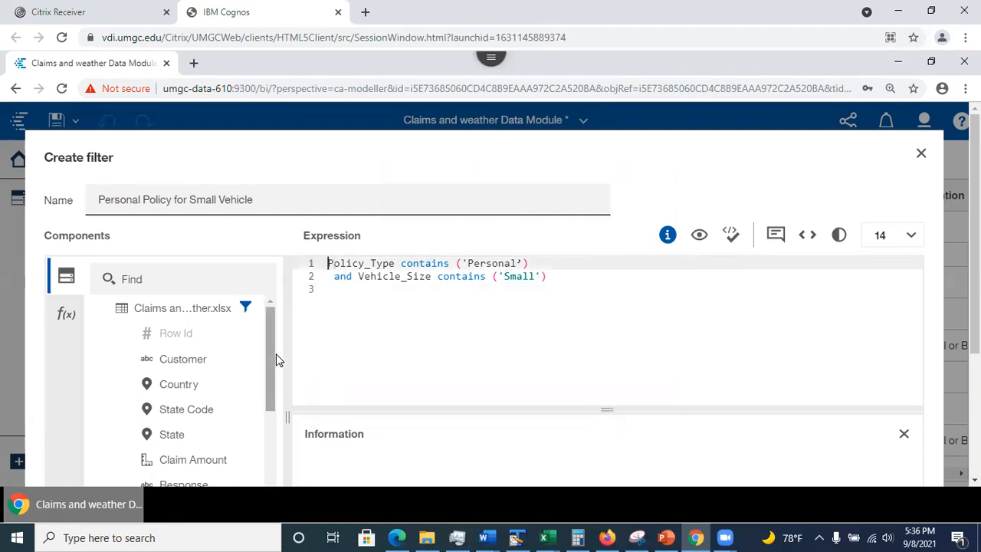
{"action": "left_click_drag", "start_coordinate": [271, 355], "coordinate": [285, 294]}
{"action": "left_click", "coordinate": [66, 318]}
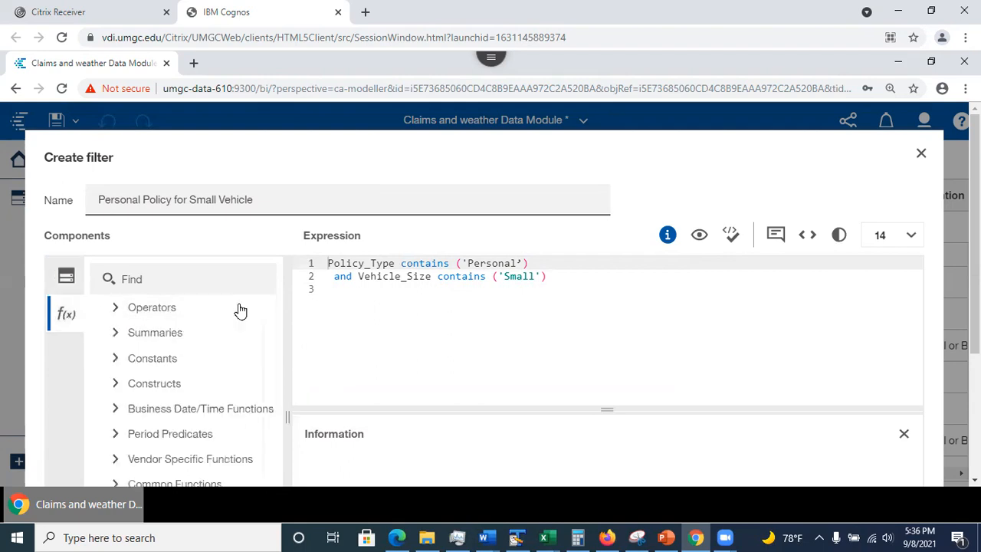
{"action": "left_click", "coordinate": [118, 309]}
{"action": "left_click_drag", "start_coordinate": [268, 333], "coordinate": [183, 191]}
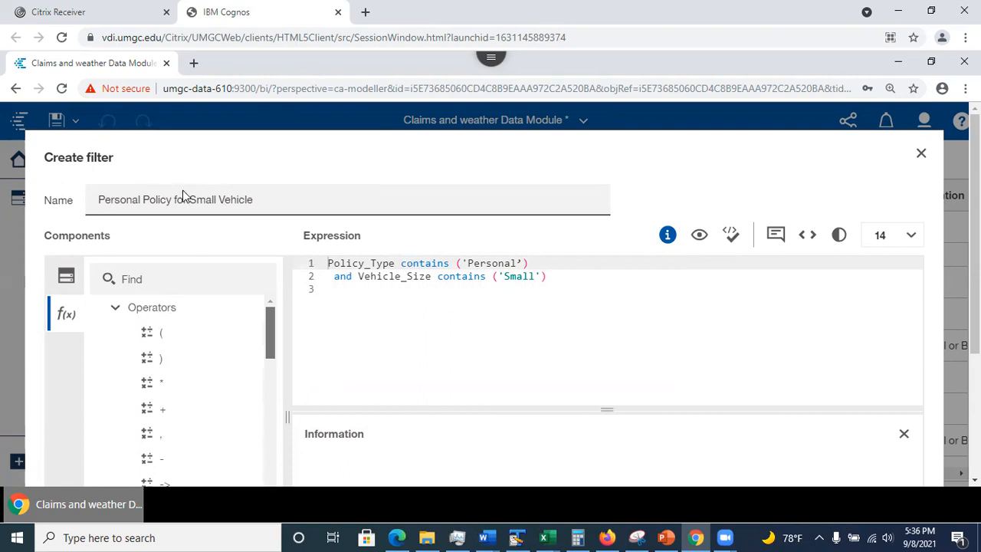
{"action": "left_click", "coordinate": [153, 279]}
{"action": "type", "text": "cont"}
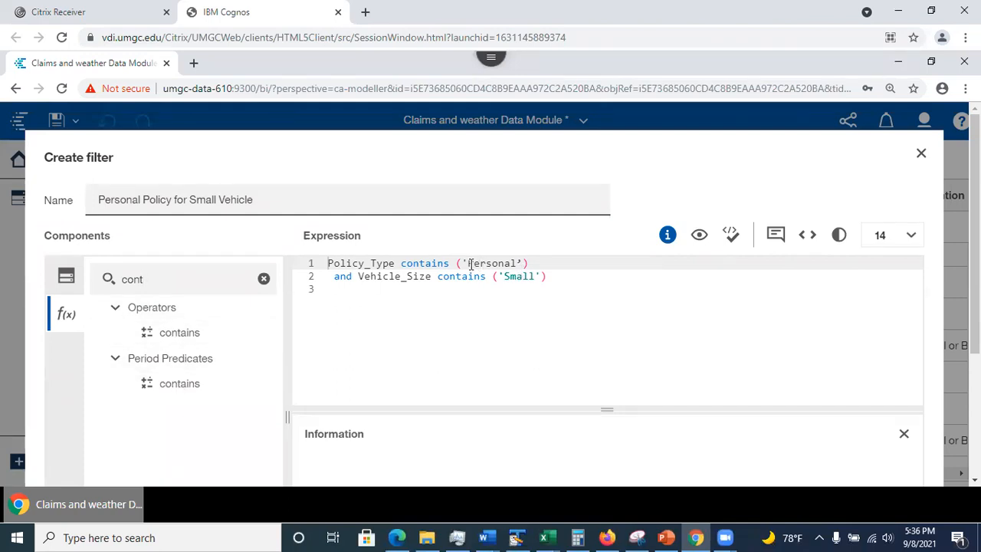
- Review the pasted expression's 'Personal' value, the "and" operator and the contains condition on Vehicle_Size
{"action": "left_click_drag", "start_coordinate": [467, 263], "coordinate": [520, 261]}
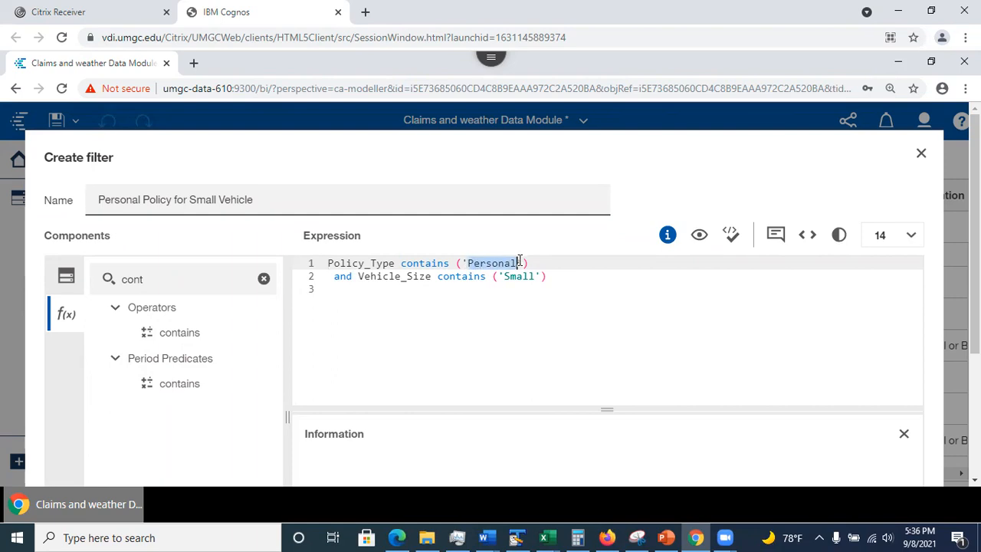
{"action": "left_click_drag", "start_coordinate": [353, 265], "coordinate": [354, 274]}
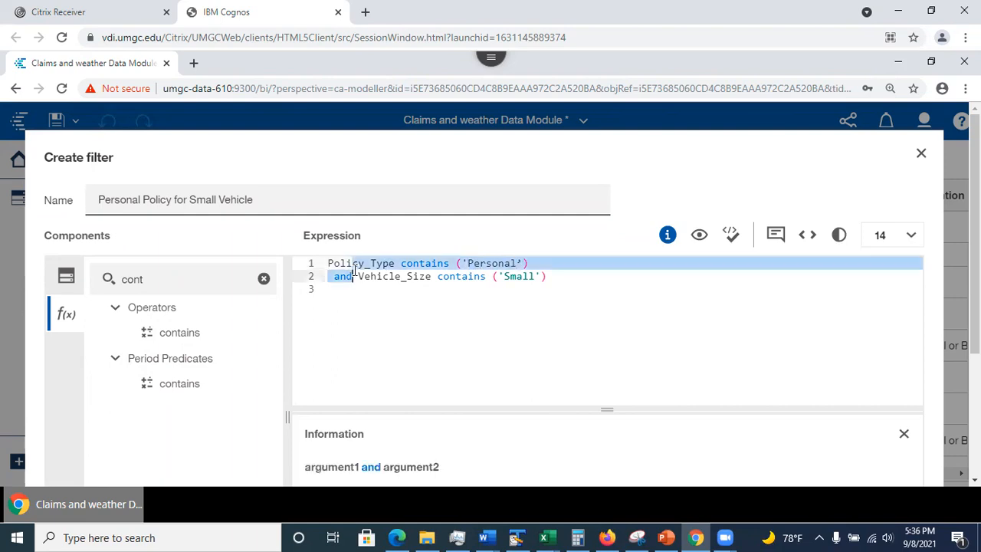
{"action": "left_click", "coordinate": [353, 276]}
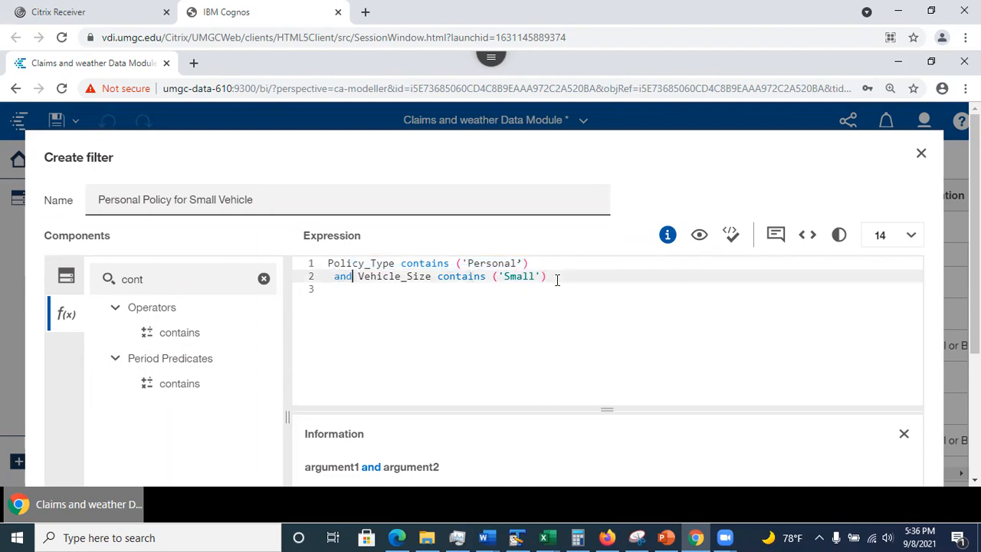
{"action": "left_click", "coordinate": [536, 326]}
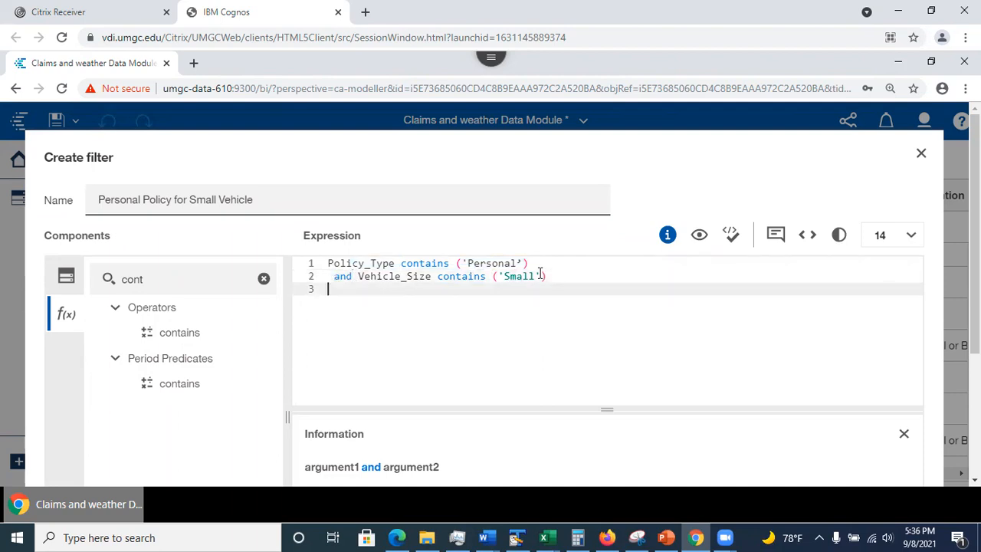
{"action": "left_click", "coordinate": [521, 262]}
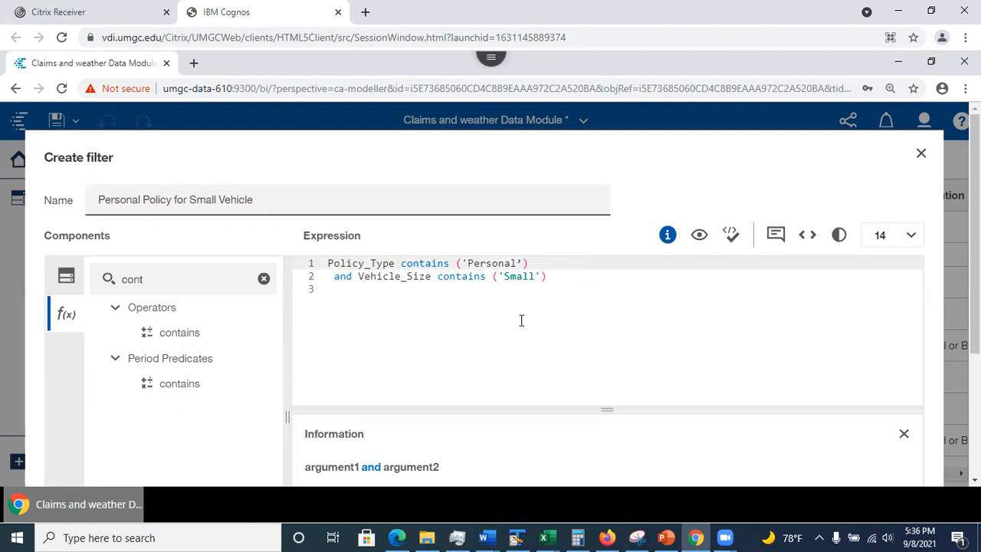
{"action": "left_click", "coordinate": [460, 278]}
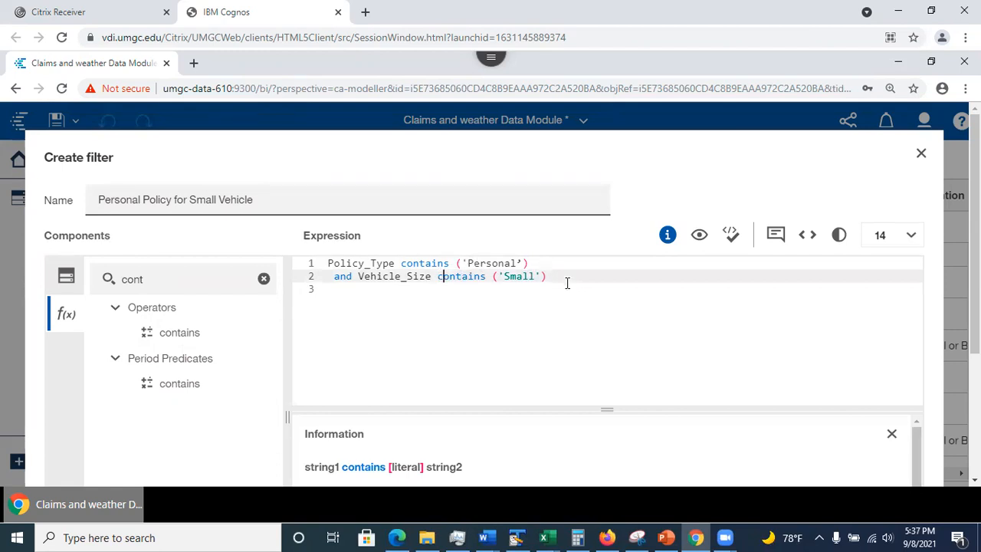
{"action": "left_click", "coordinate": [526, 265]}
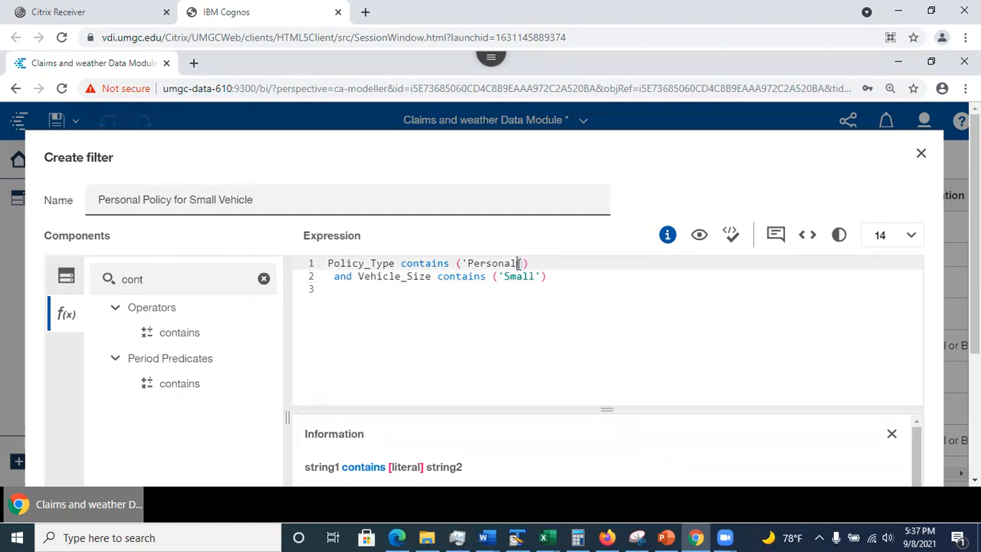
{"action": "left_click", "coordinate": [529, 312]}
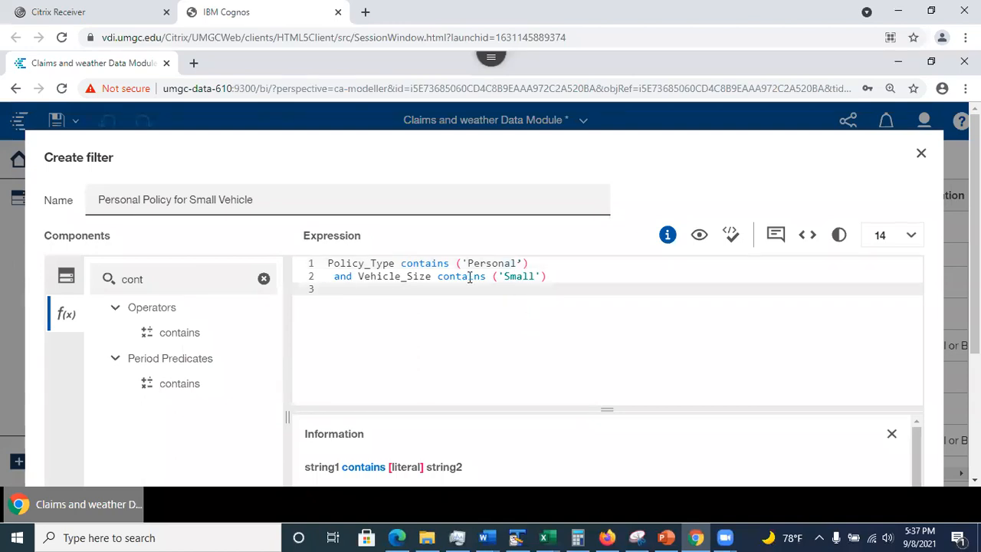
- Validate the expression, and replace the curly closing quote after Personal with a straight single quote
{"action": "left_click", "coordinate": [730, 235]}
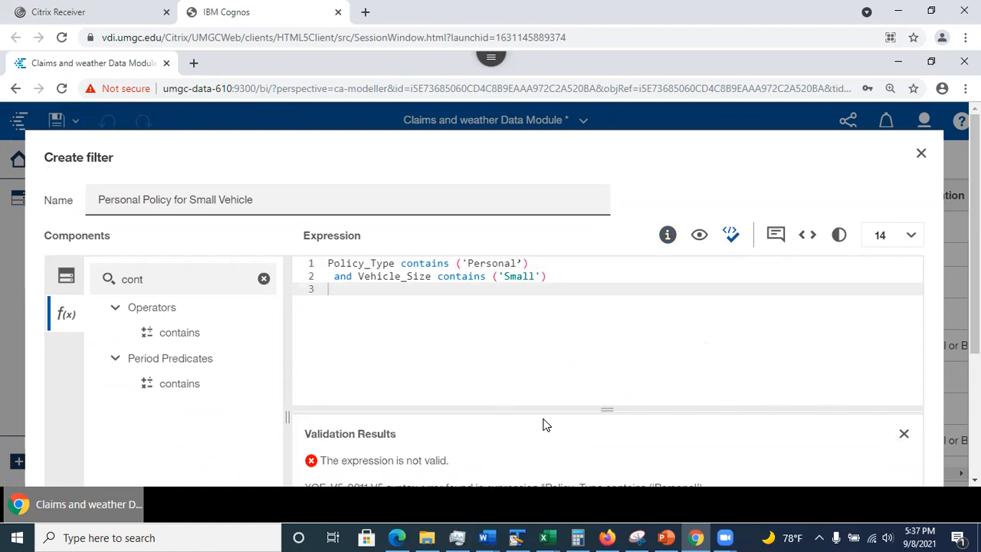
{"action": "left_click_drag", "start_coordinate": [543, 422], "coordinate": [533, 387]}
{"action": "left_click", "coordinate": [434, 474]}
{"action": "left_click", "coordinate": [523, 262]}
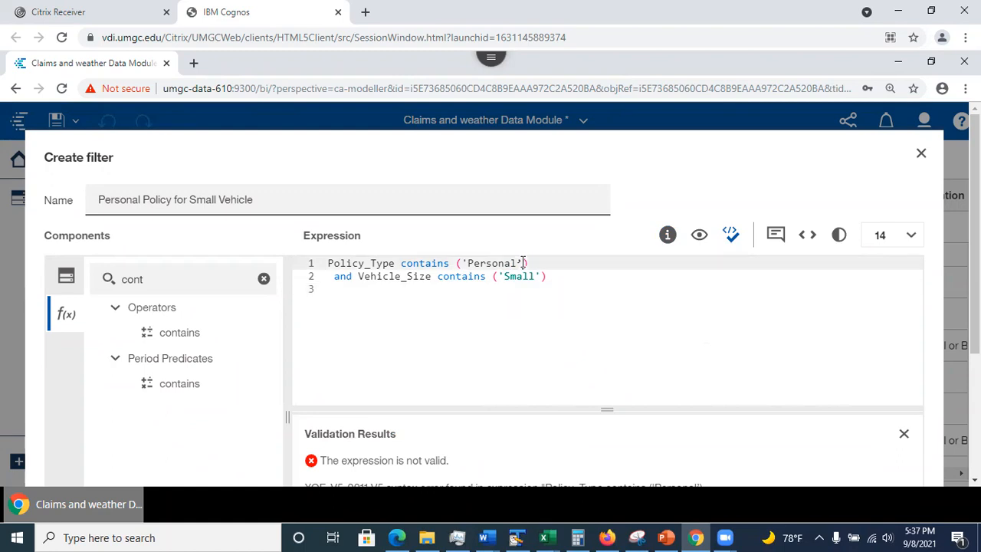
{"action": "key", "text": "BackSpace"}
{"action": "key", "text": "BackSpace"}
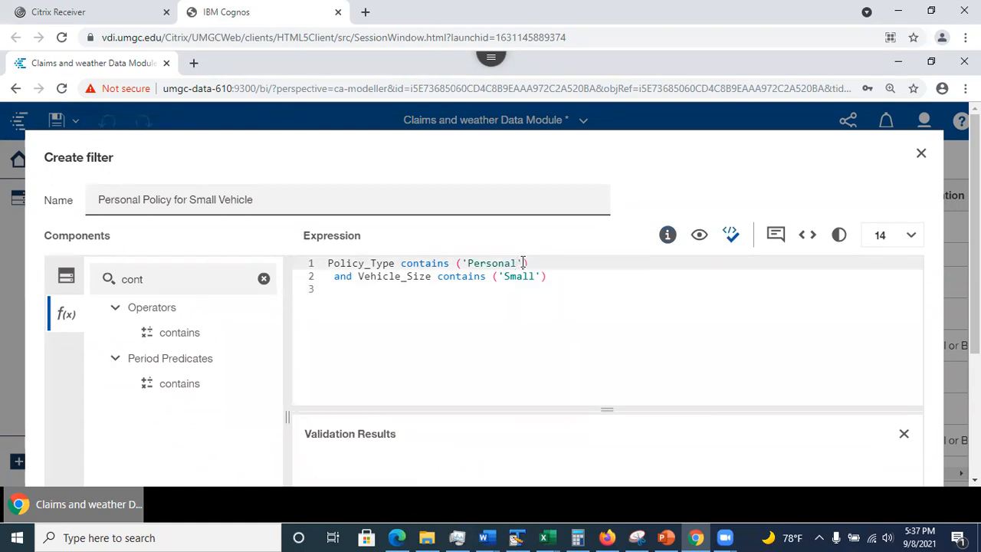
- Validate the corrected expression and create the Personal Policy for Small Vehicle filter
{"action": "left_click", "coordinate": [729, 242]}
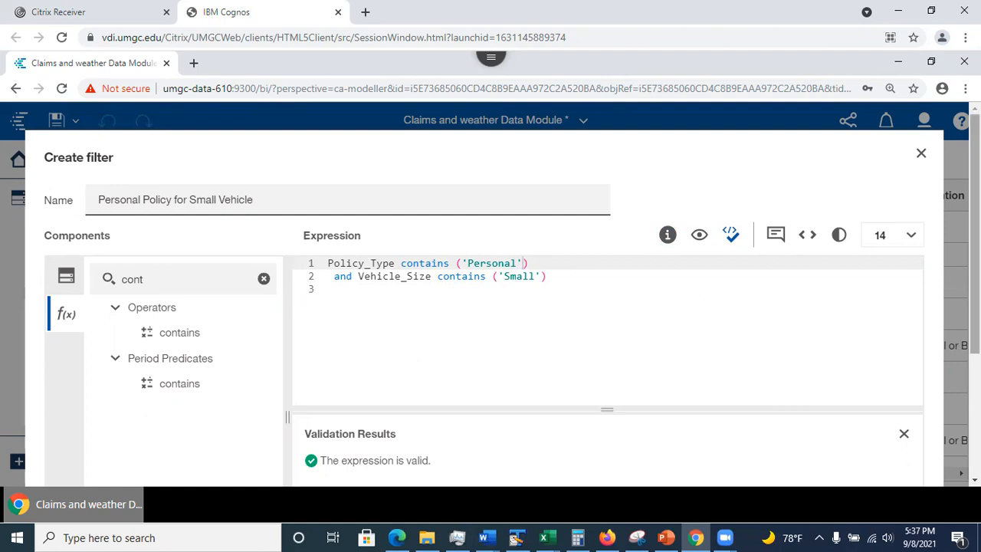
{"action": "scroll", "coordinate": [728, 340], "scroll_direction": "down", "scroll_amount": 3}
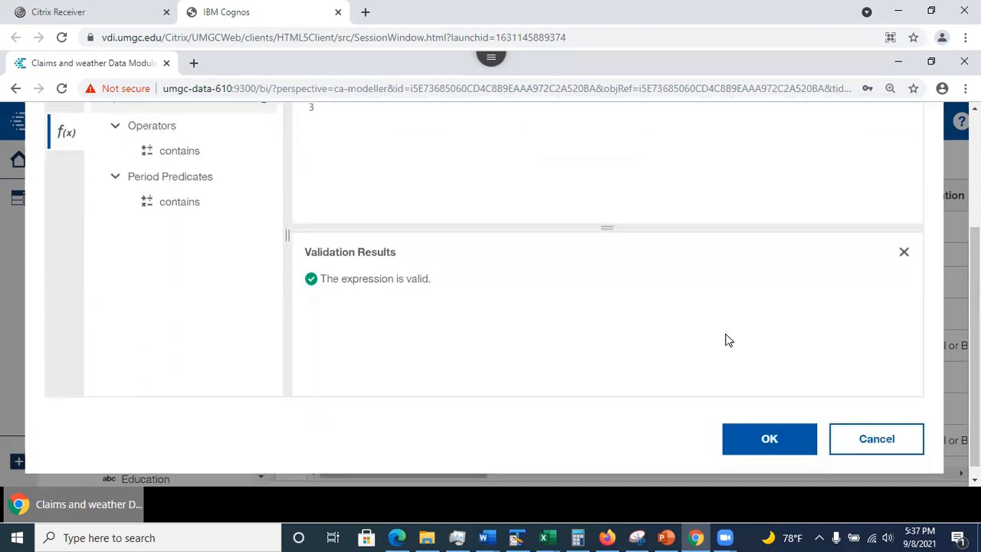
{"action": "left_click", "coordinate": [764, 441]}
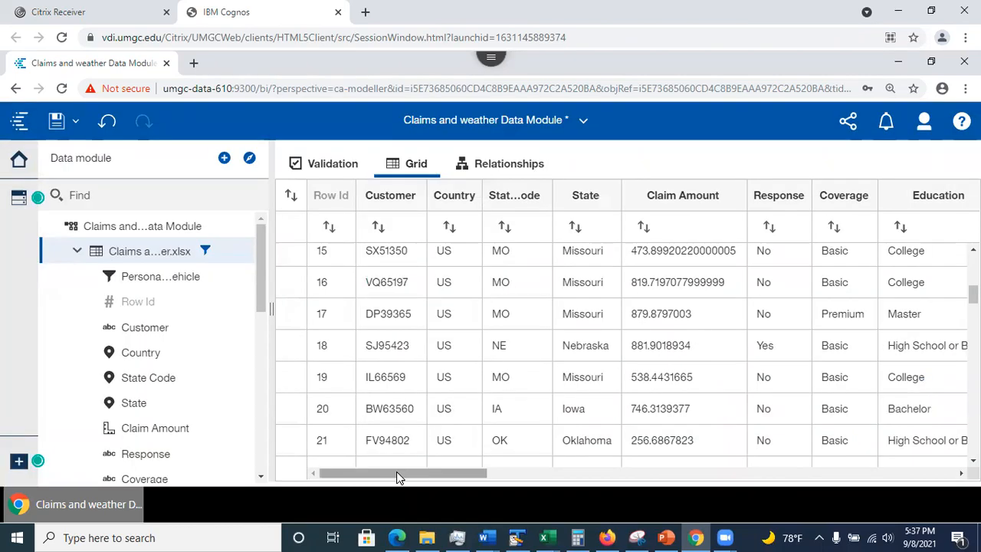
- Examine the Policy Type and Vehicle Size columns in the data module's grid
{"action": "left_click_drag", "start_coordinate": [397, 468], "coordinate": [905, 458]}
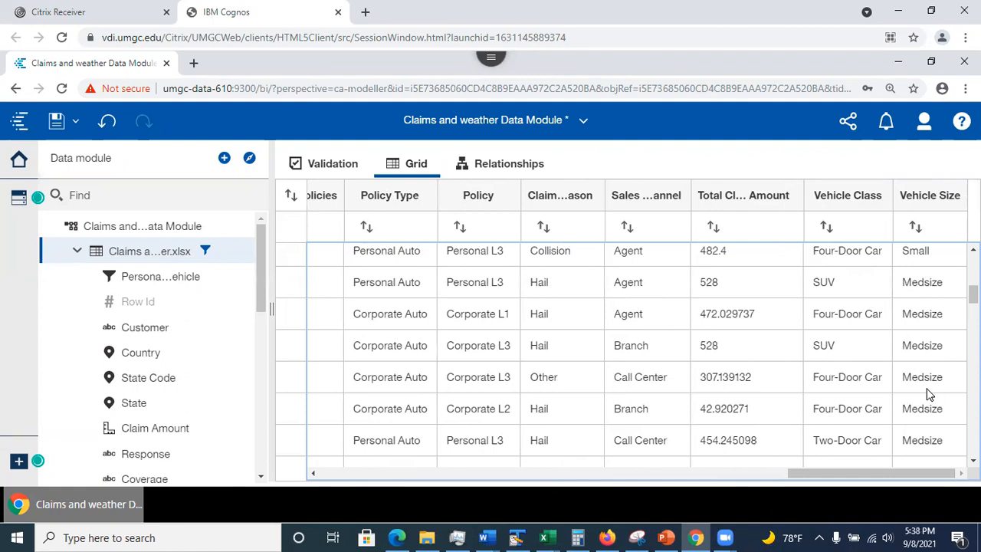
{"action": "scroll", "coordinate": [636, 353], "scroll_direction": "up", "scroll_amount": 5}
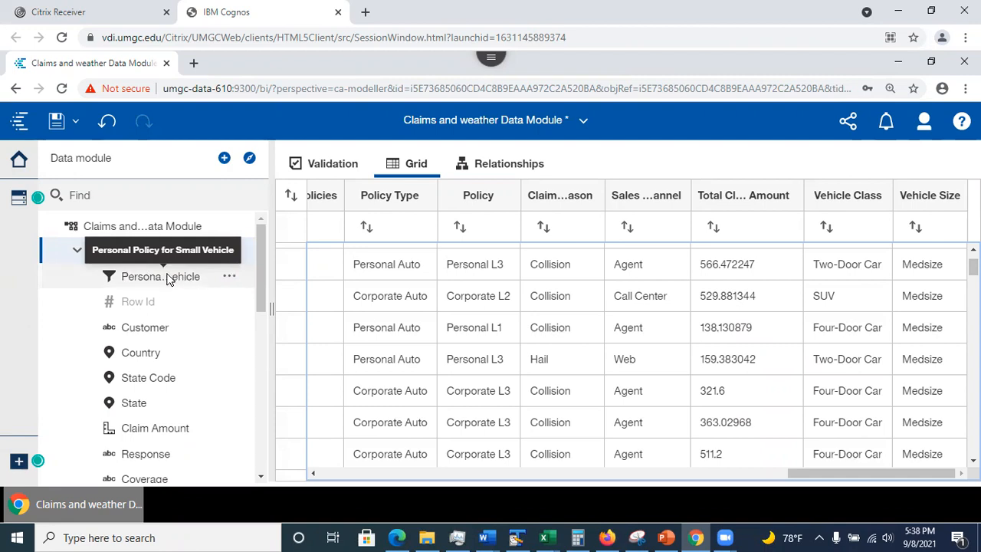
- Reopen the Personal Policy for Small Vehicle filter to review its expression, close it unchanged, and switch to the PowerPoint slides
{"action": "left_click", "coordinate": [229, 281]}
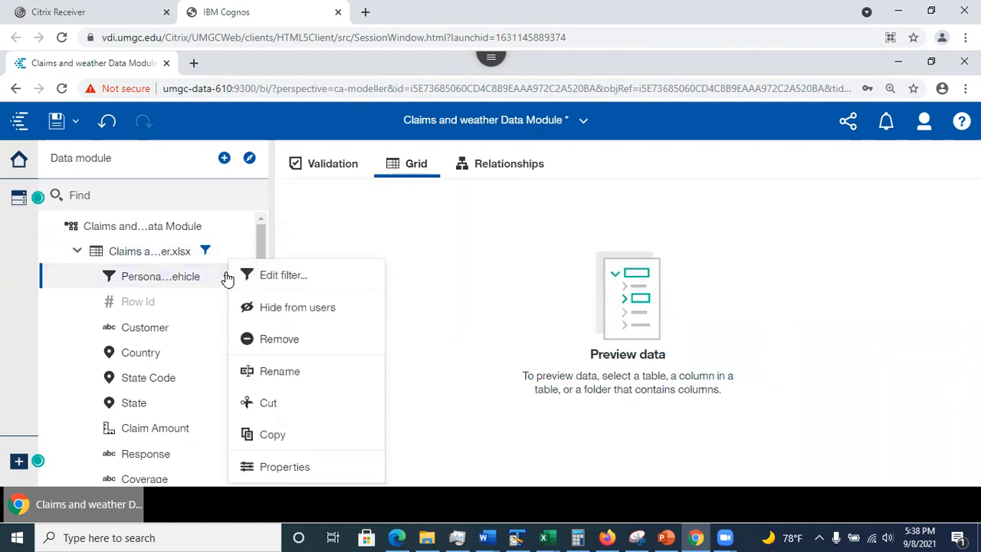
{"action": "left_click", "coordinate": [274, 275]}
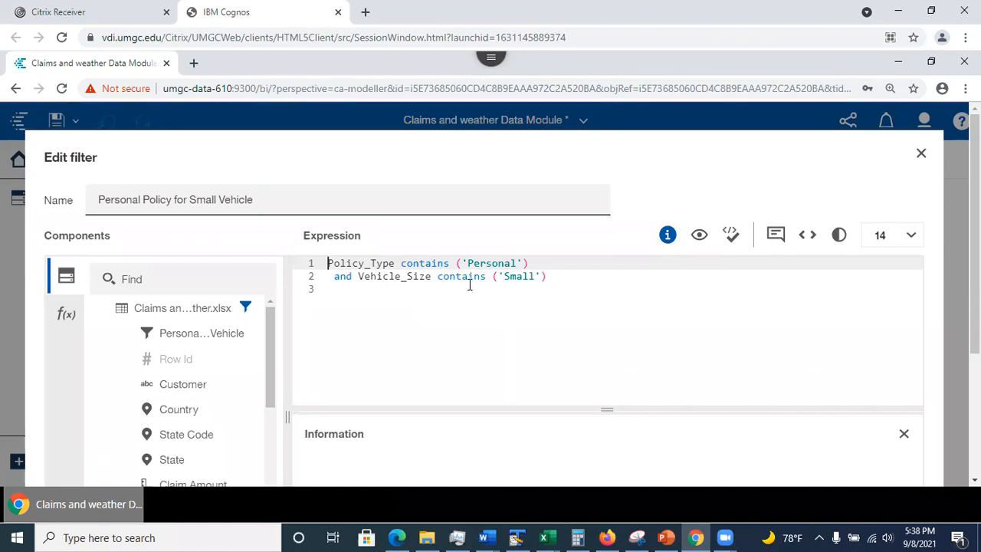
{"action": "left_click", "coordinate": [922, 154]}
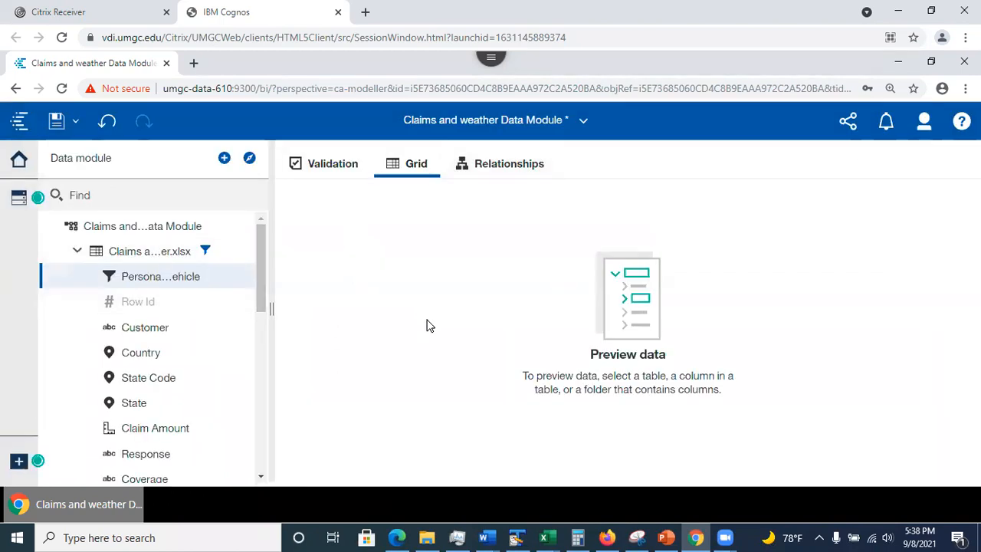
{"action": "left_click", "coordinate": [666, 536]}
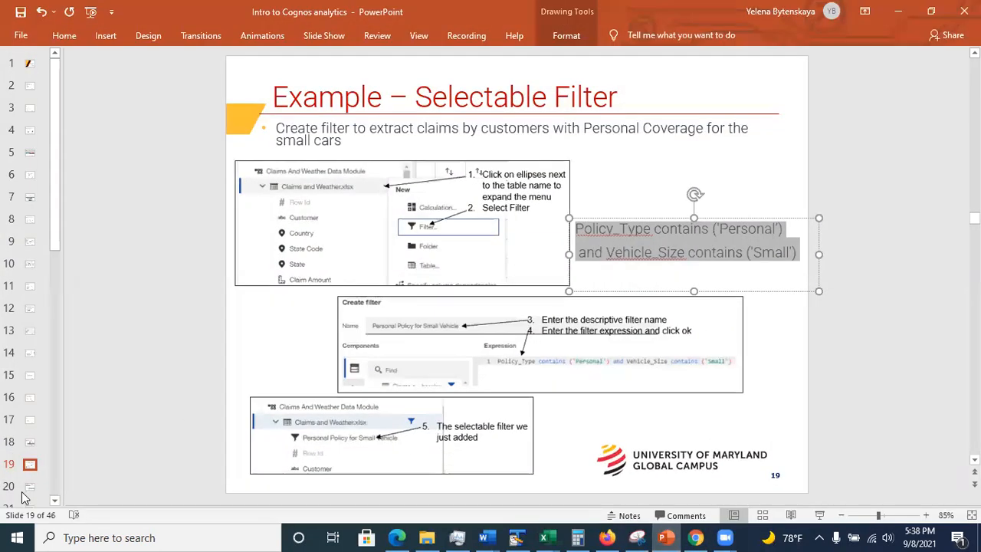
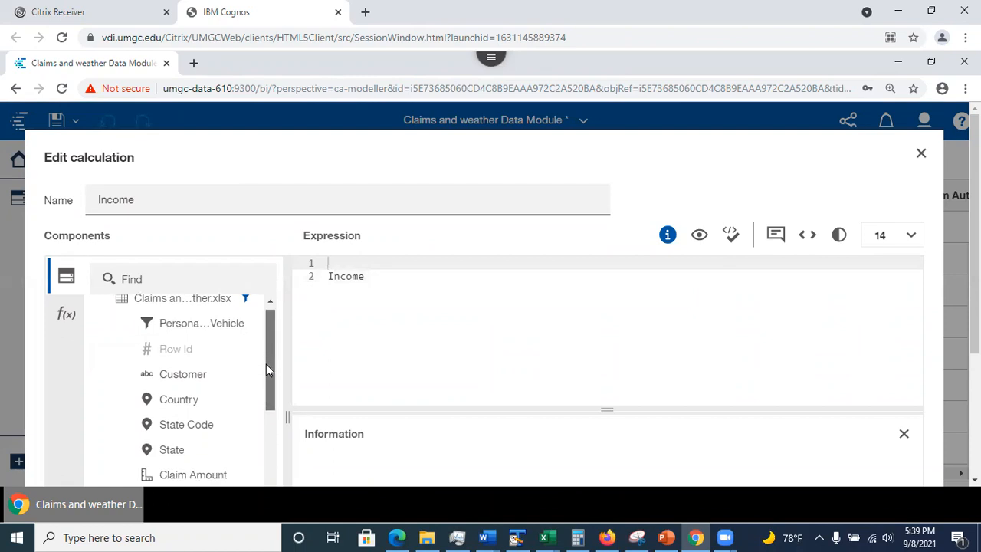
- Insert the if then else construct into the Income calculation, then copy the original Income reference and remove it from the second line
{"action": "left_click", "coordinate": [68, 320]}
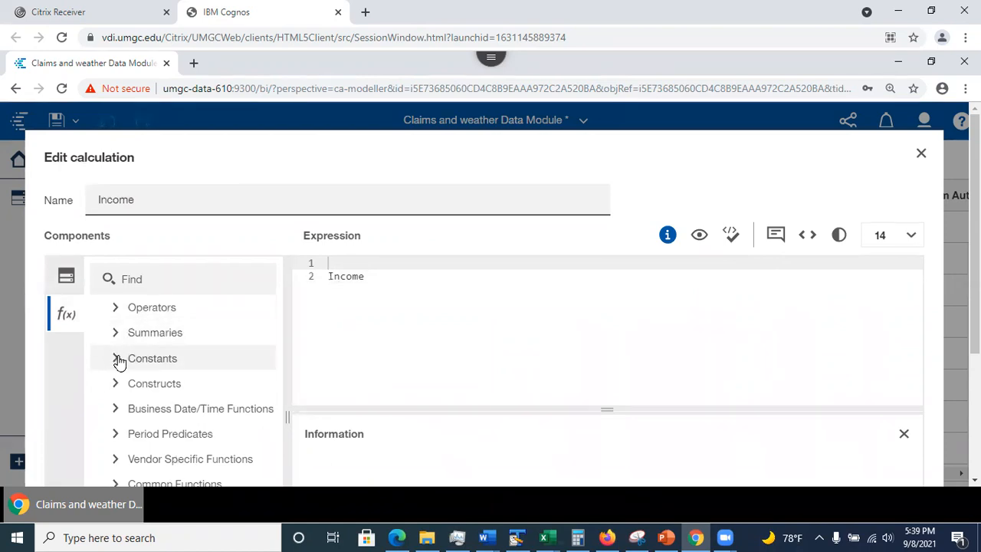
{"action": "left_click", "coordinate": [117, 384]}
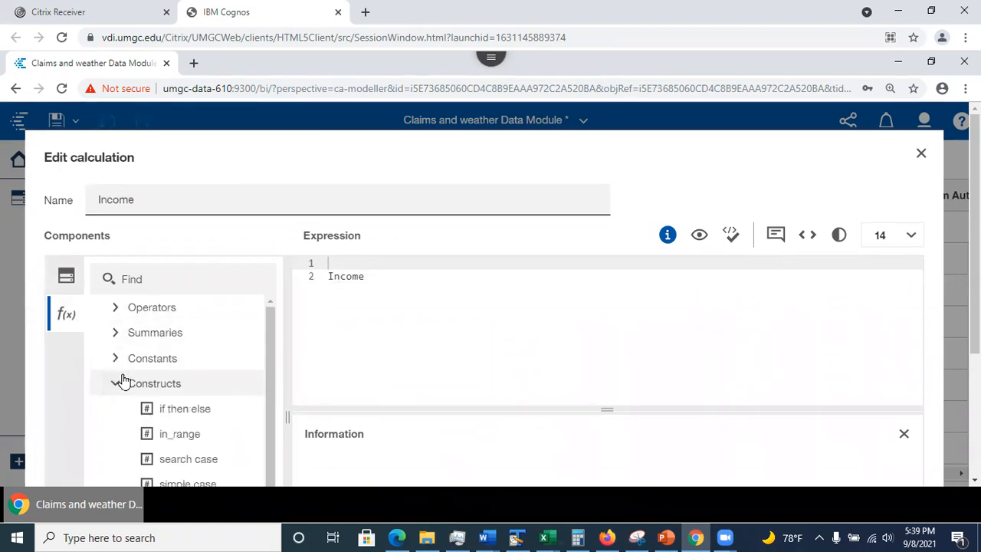
{"action": "left_click_drag", "start_coordinate": [272, 352], "coordinate": [271, 378]}
{"action": "left_click_drag", "start_coordinate": [175, 387], "coordinate": [365, 281]}
{"action": "key", "text": "ctrl+c"}
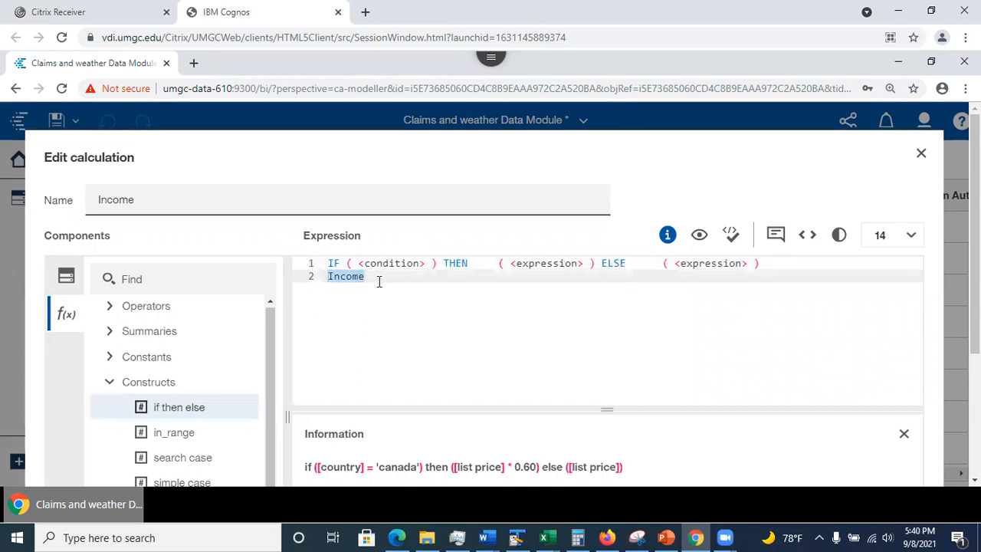
{"action": "key", "text": "Delete"}
- Replace the IF condition placeholder with "Income is missing" and the ELSE expression placeholder with Income
{"action": "left_click_drag", "start_coordinate": [359, 266], "coordinate": [430, 266]}
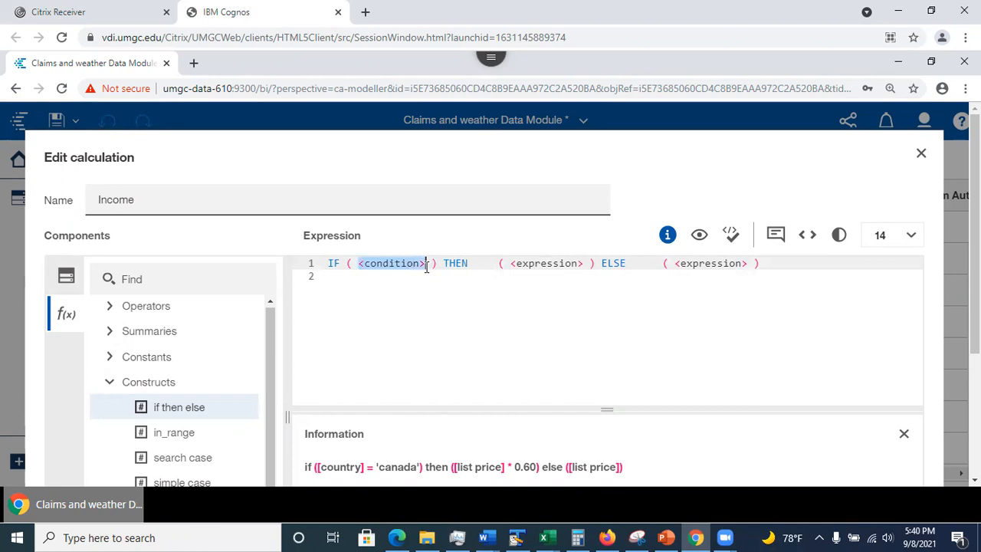
{"action": "key", "text": "ctrl+v"}
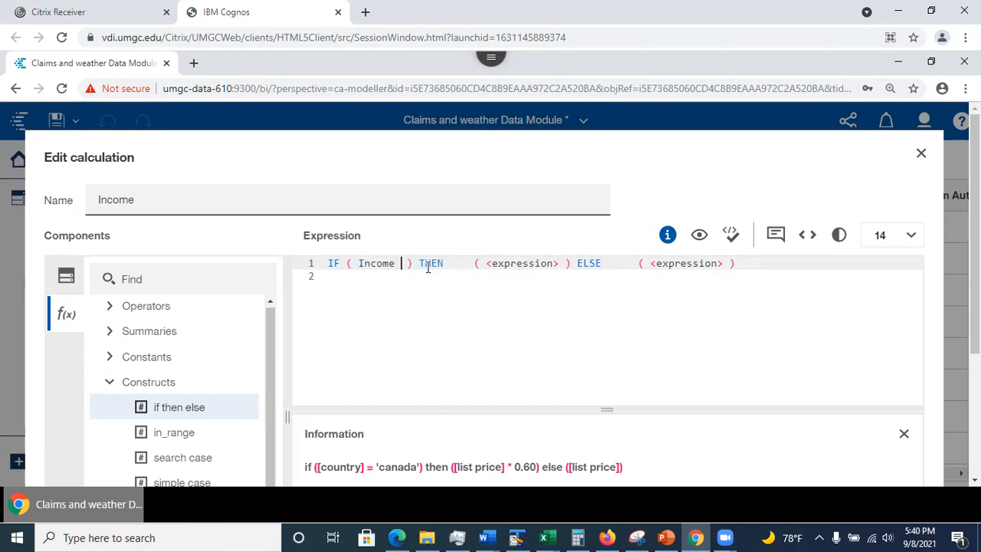
{"action": "type", "text": "is missing"}
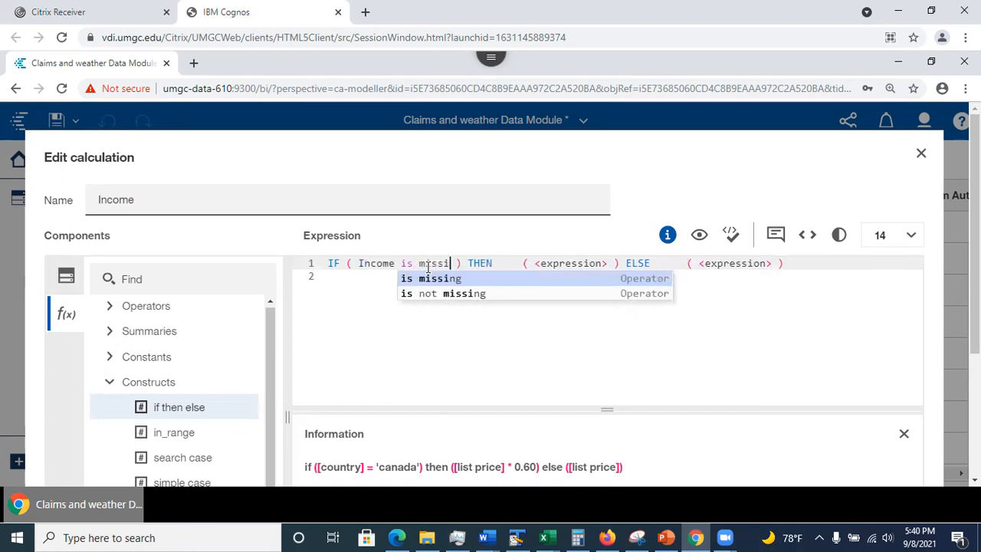
{"action": "left_click", "coordinate": [360, 321]}
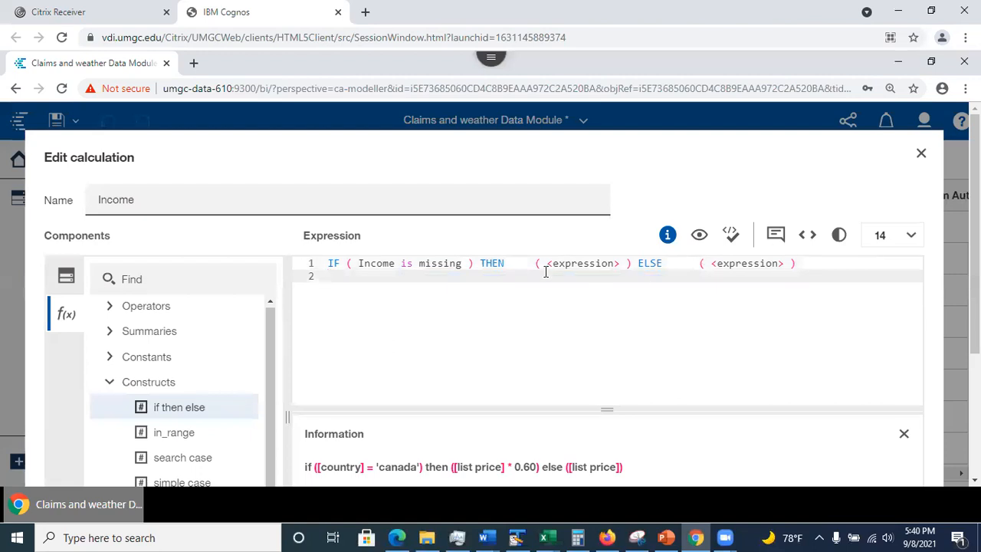
{"action": "left_click_drag", "start_coordinate": [709, 264], "coordinate": [786, 263]}
{"action": "type", "text": "Income"}
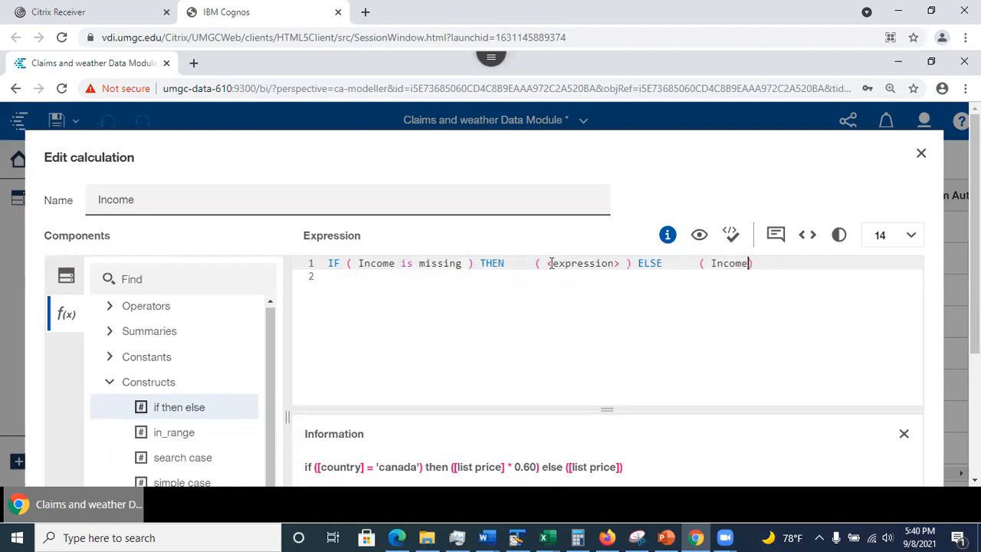
- Replace the THEN expression placeholder with the average summary function applied to Income
{"action": "left_click_drag", "start_coordinate": [547, 264], "coordinate": [626, 264]}
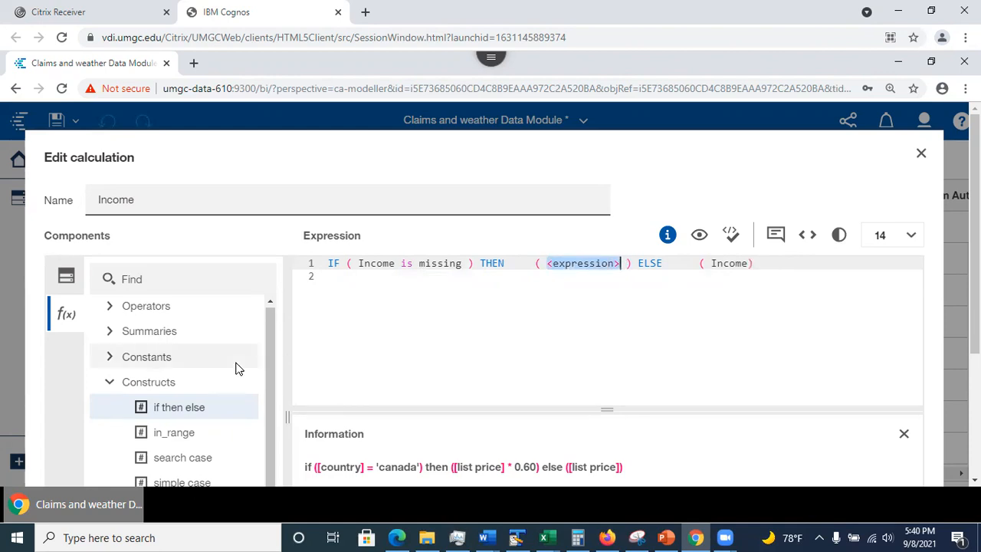
{"action": "left_click", "coordinate": [110, 332]}
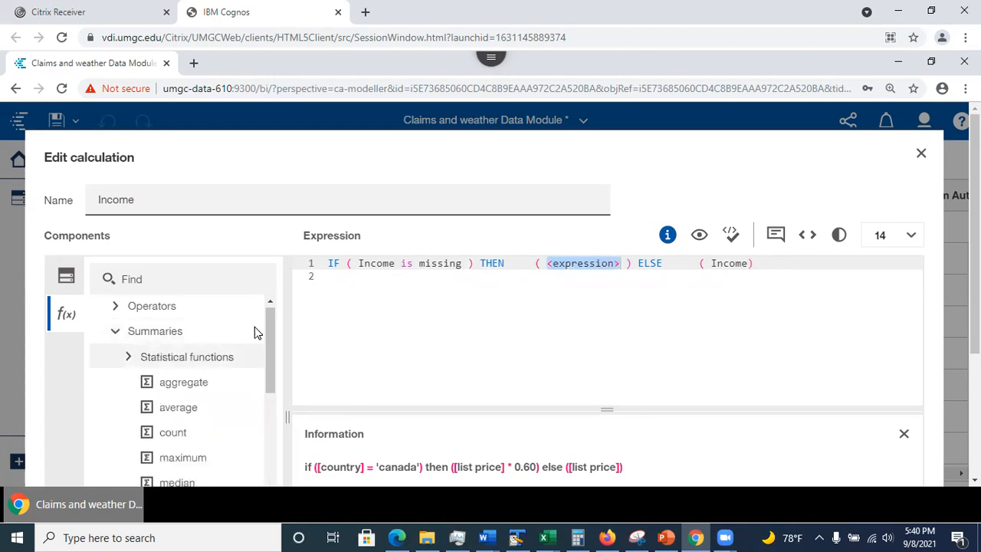
{"action": "left_click_drag", "start_coordinate": [270, 349], "coordinate": [268, 380]}
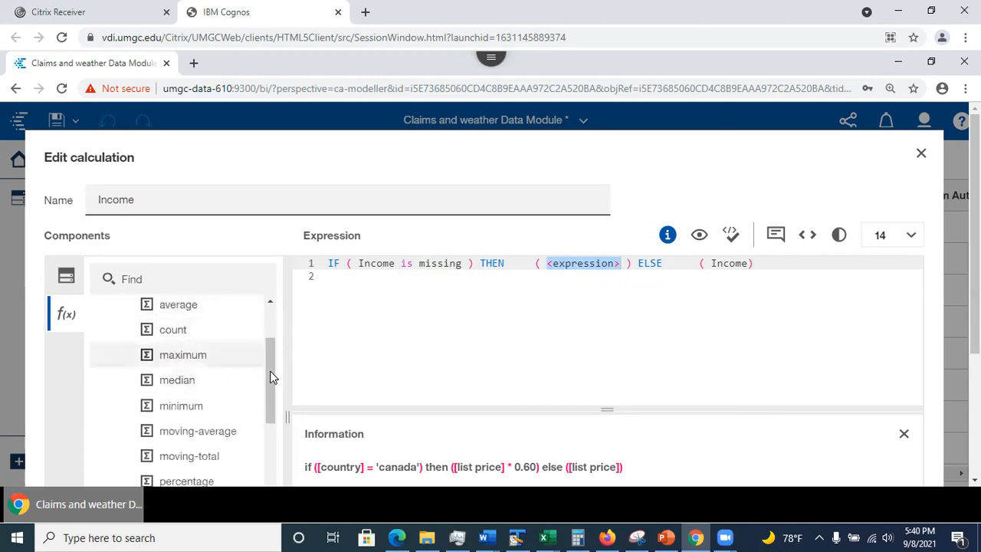
{"action": "left_click_drag", "start_coordinate": [175, 310], "coordinate": [548, 261]}
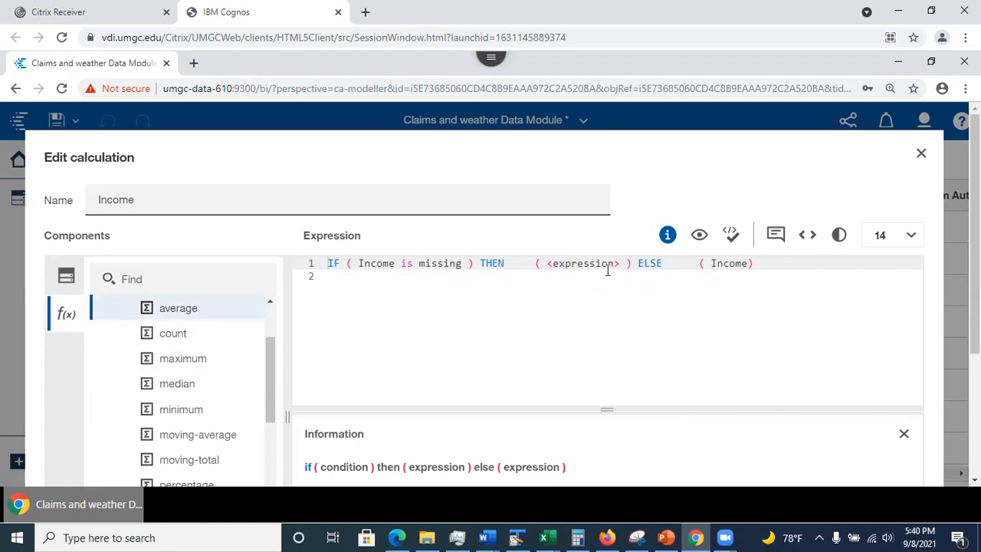
{"action": "left_click", "coordinate": [547, 263]}
{"action": "left_click_drag", "start_coordinate": [170, 314], "coordinate": [547, 265]}
{"action": "left_click_drag", "start_coordinate": [626, 263], "coordinate": [700, 262]}
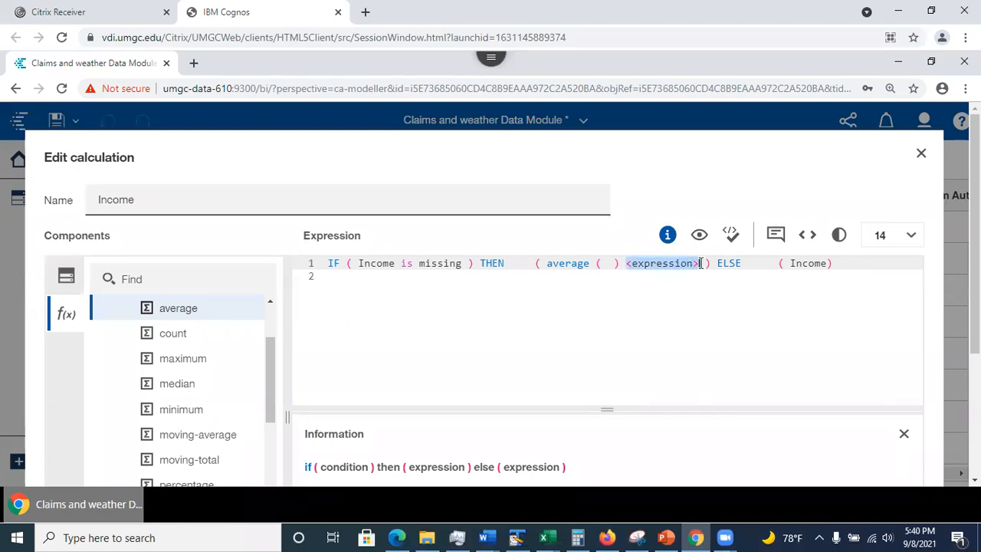
{"action": "key", "text": "Delete"}
{"action": "left_click", "coordinate": [602, 264]}
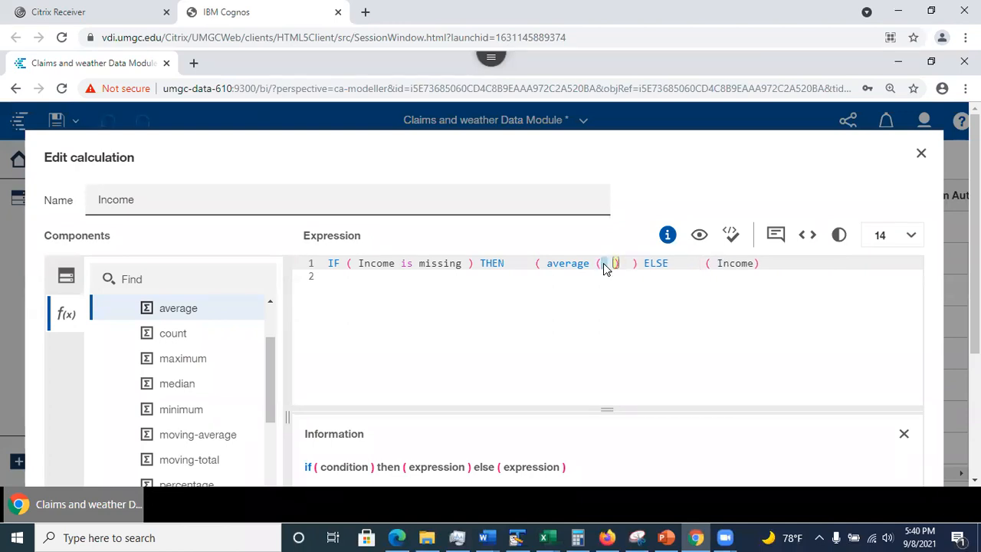
{"action": "type", "text": "In"}
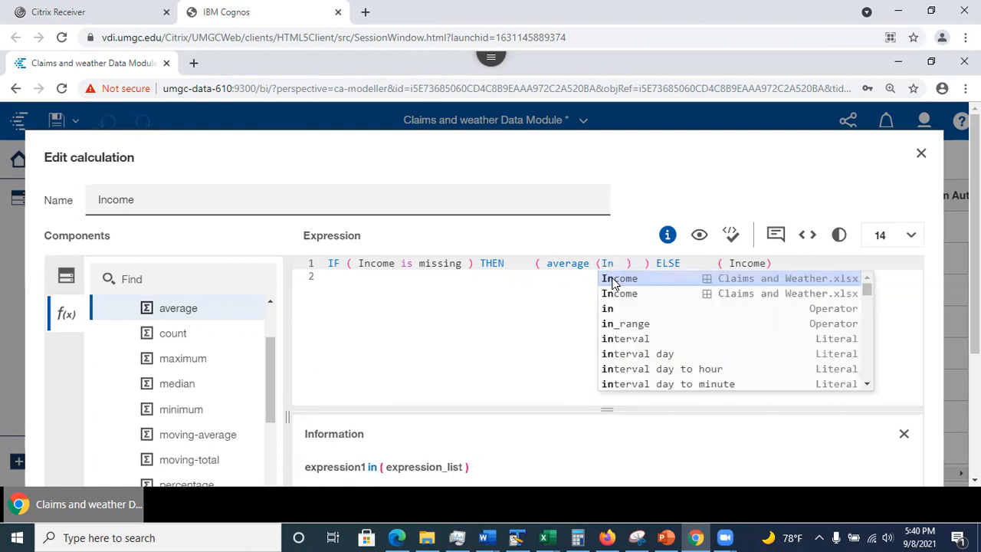
{"action": "type", "text": "come"}
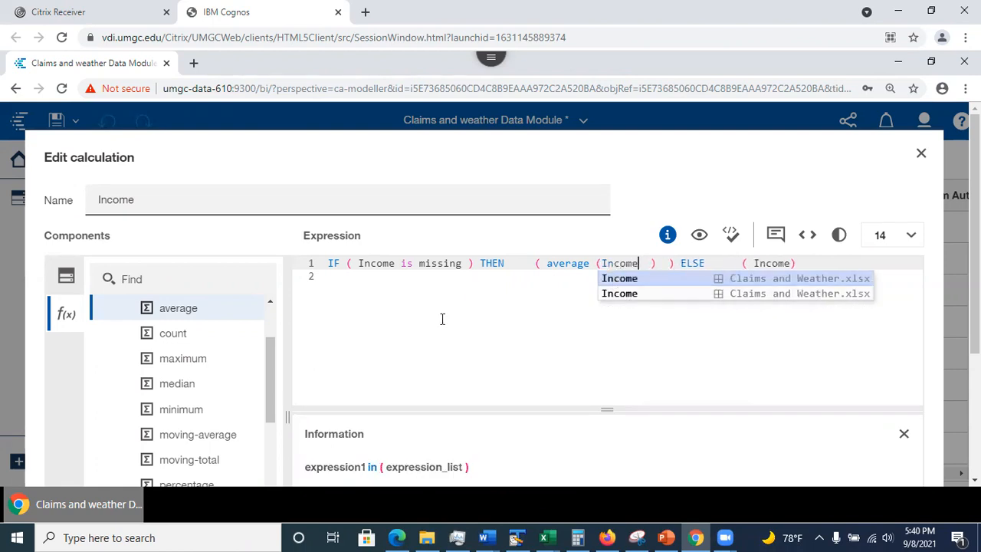
{"action": "left_click", "coordinate": [713, 282]}
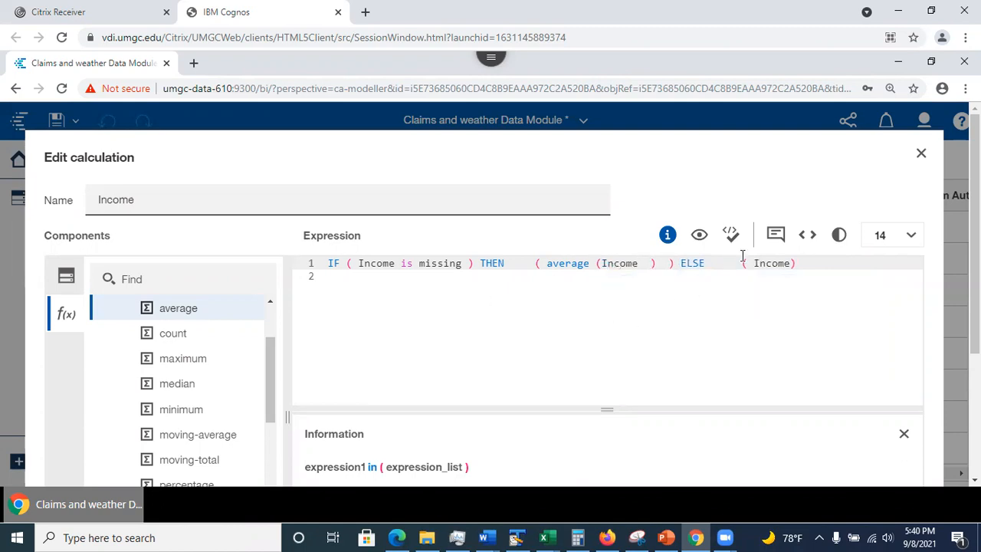
- Validate the Income expression, format its code onto separate lines, and validate it again
{"action": "left_click", "coordinate": [730, 234]}
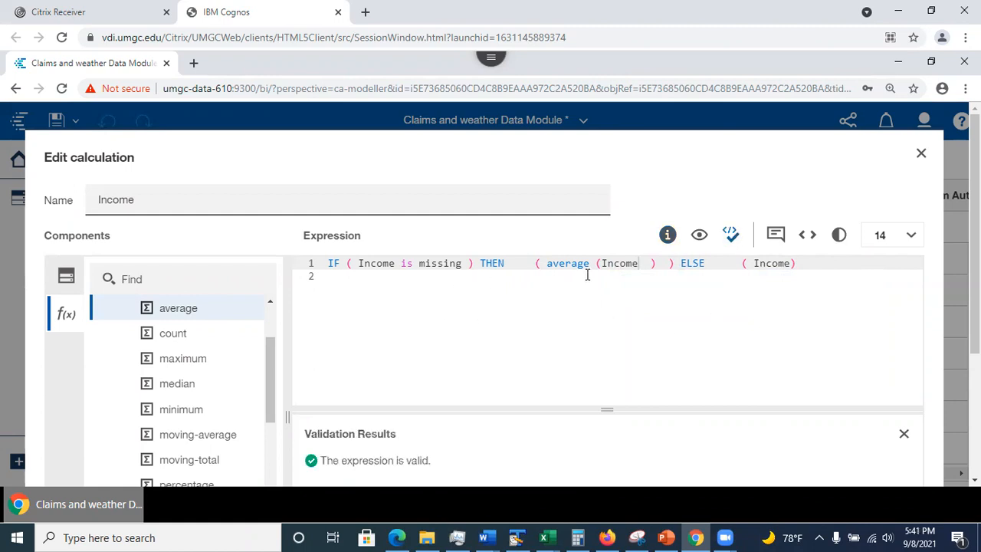
{"action": "left_click", "coordinate": [806, 242]}
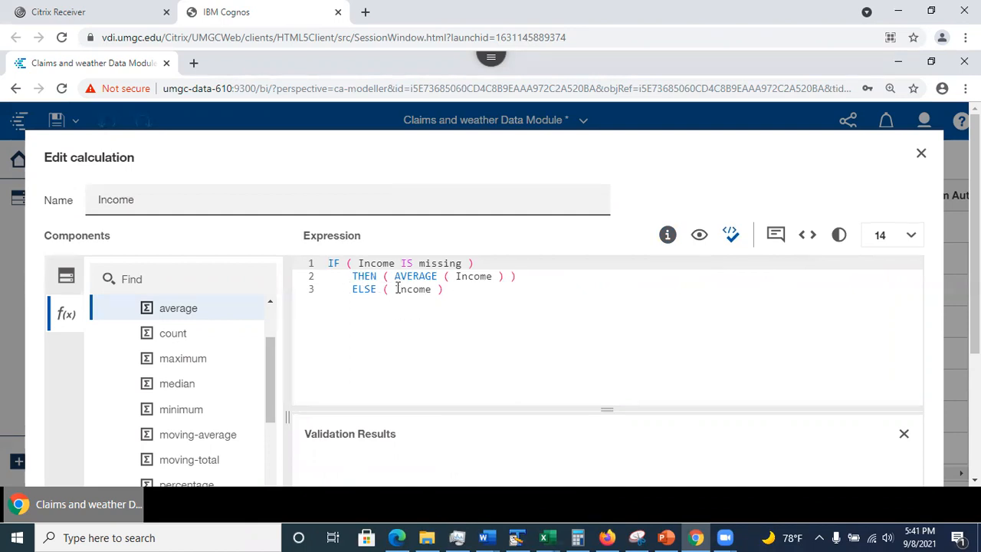
{"action": "left_click", "coordinate": [732, 240]}
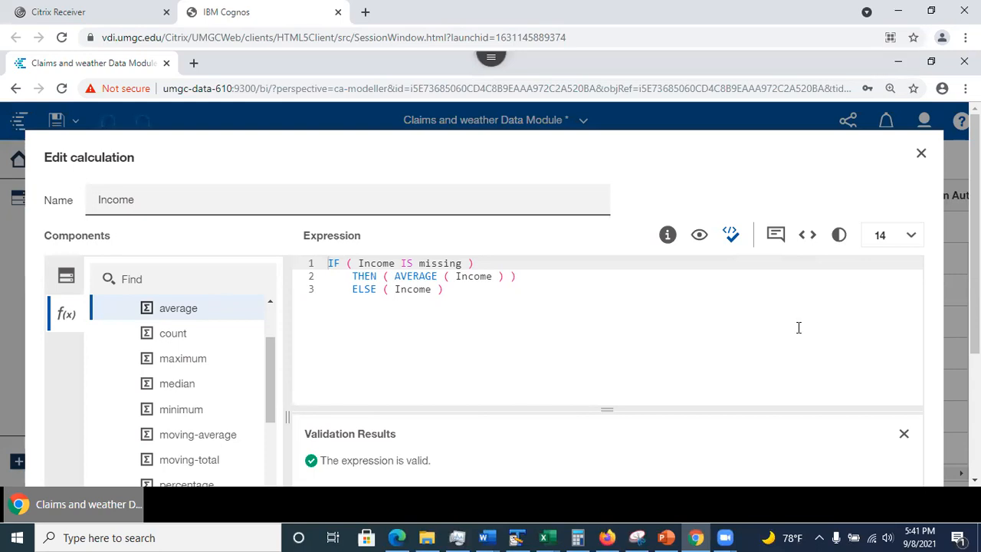
- Accept the edited calculation for the Income column
{"action": "scroll", "coordinate": [799, 328], "scroll_direction": "down", "scroll_amount": 2}
{"action": "scroll", "coordinate": [484, 294], "scroll_direction": "down", "scroll_amount": 2}
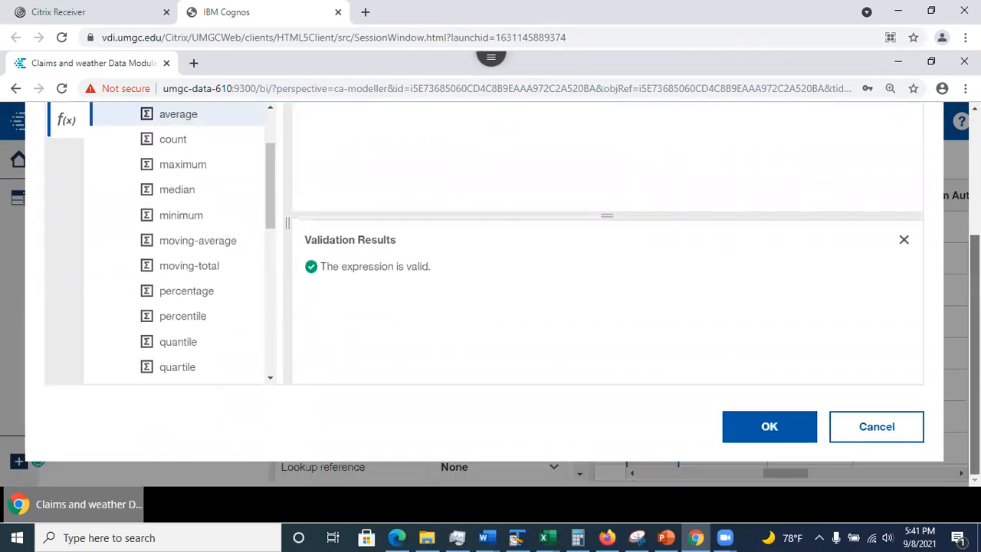
{"action": "scroll", "coordinate": [484, 294], "scroll_direction": "up", "scroll_amount": 4}
{"action": "scroll", "coordinate": [485, 294], "scroll_direction": "down", "scroll_amount": 4}
{"action": "scroll", "coordinate": [955, 267], "scroll_direction": "up", "scroll_amount": 4}
{"action": "scroll", "coordinate": [948, 261], "scroll_direction": "down", "scroll_amount": 4}
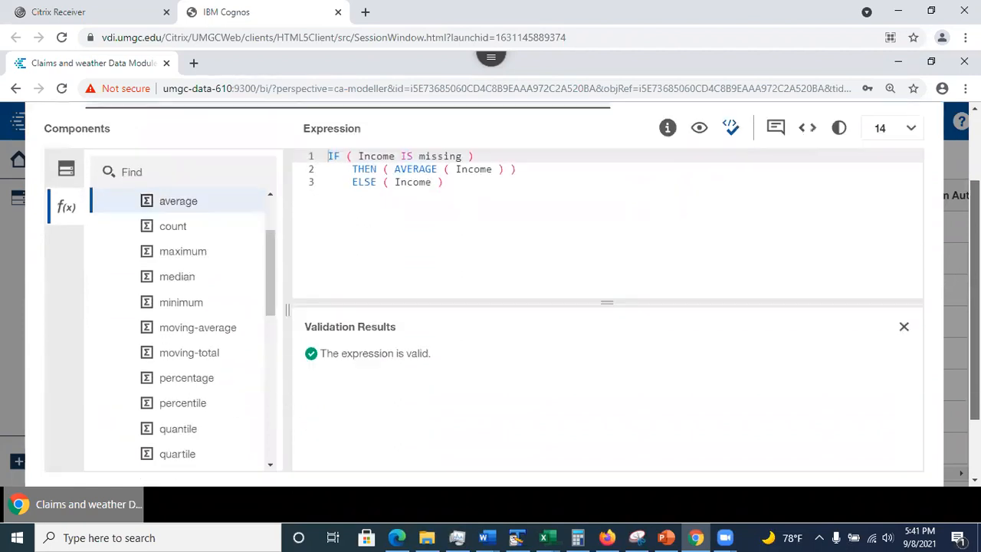
{"action": "left_click", "coordinate": [767, 426]}
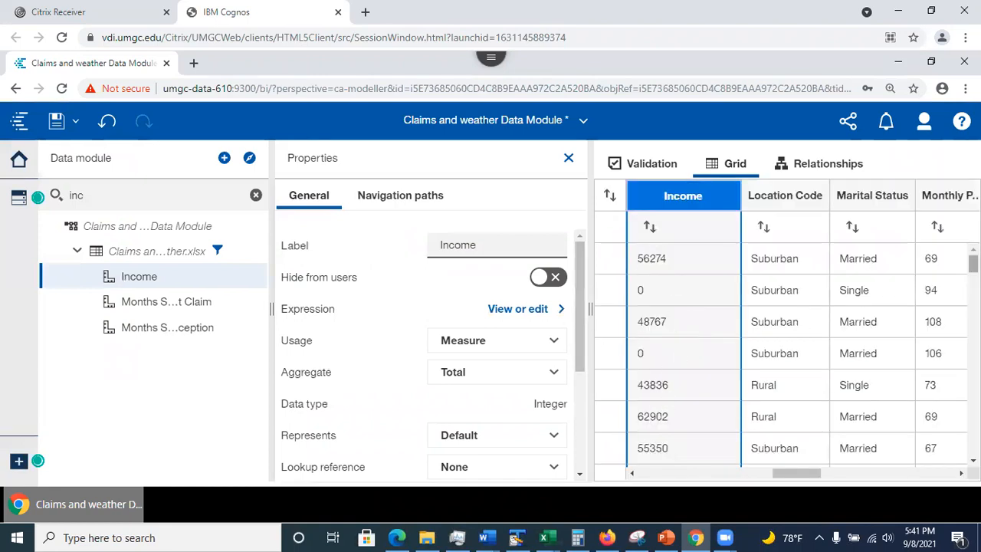
- Look through the Income column's values in the grid, and switch to the PowerPoint slides
{"action": "scroll", "coordinate": [674, 267], "scroll_direction": "down", "scroll_amount": 5}
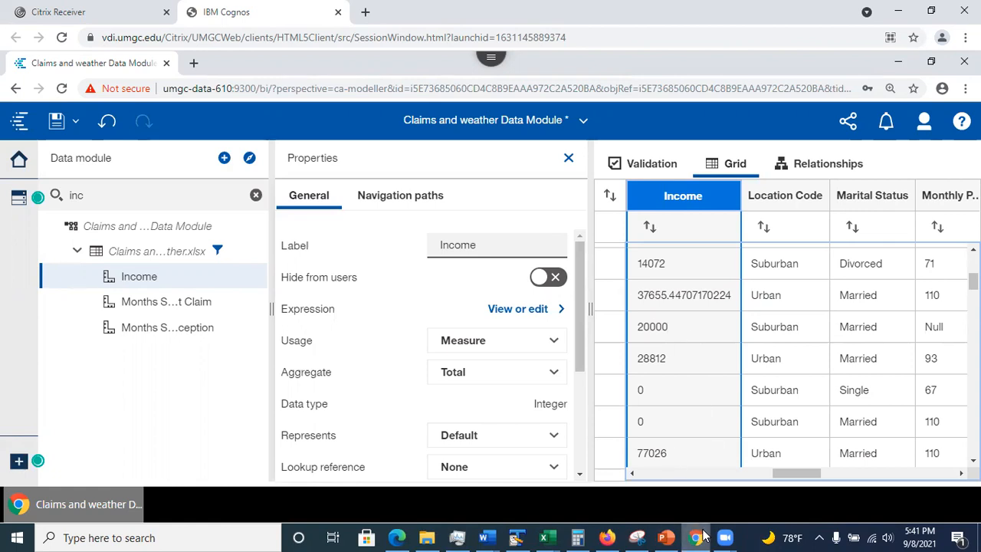
{"action": "left_click", "coordinate": [665, 537]}
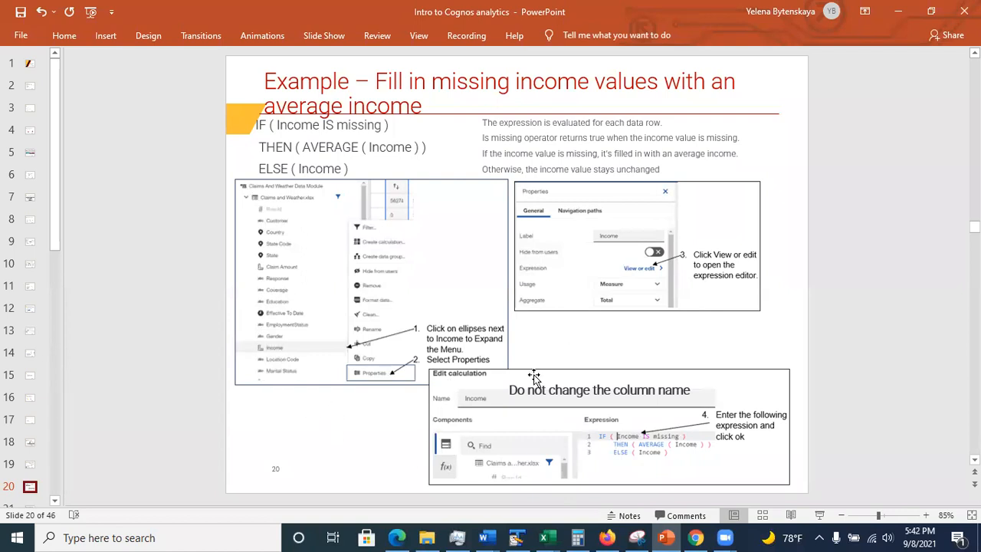
- View slide 21 on creating a new exploration from a data module, and switch back to IBM Cognos Analytics
{"action": "left_click", "coordinate": [31, 507]}
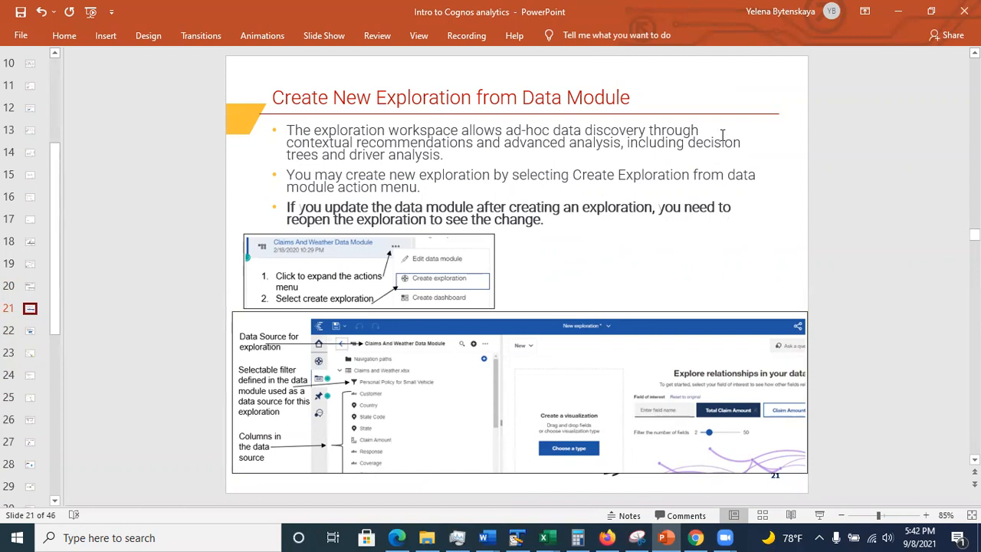
{"action": "left_click", "coordinate": [898, 19]}
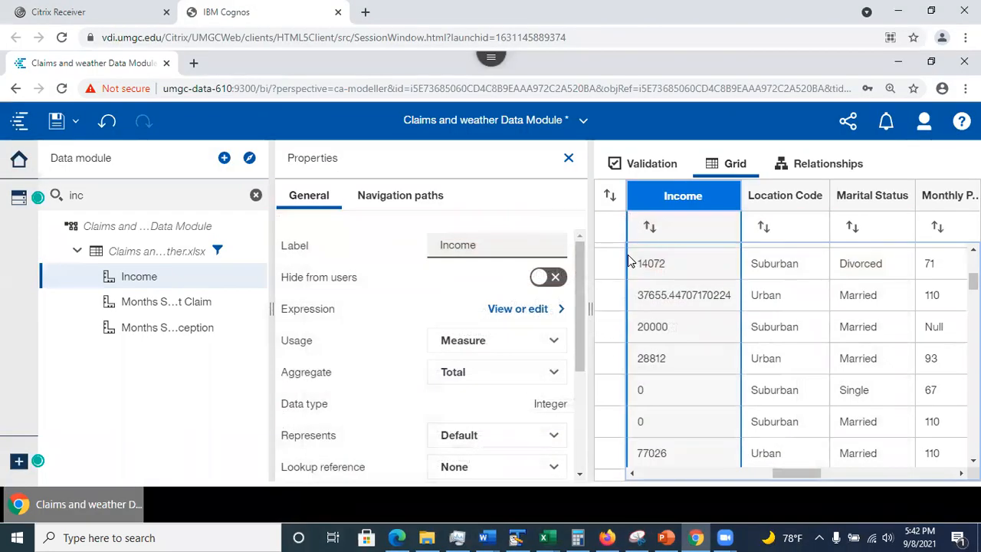
- Close the Income column's properties, then save and close the Claims and weather Data Module
{"action": "left_click", "coordinate": [568, 161]}
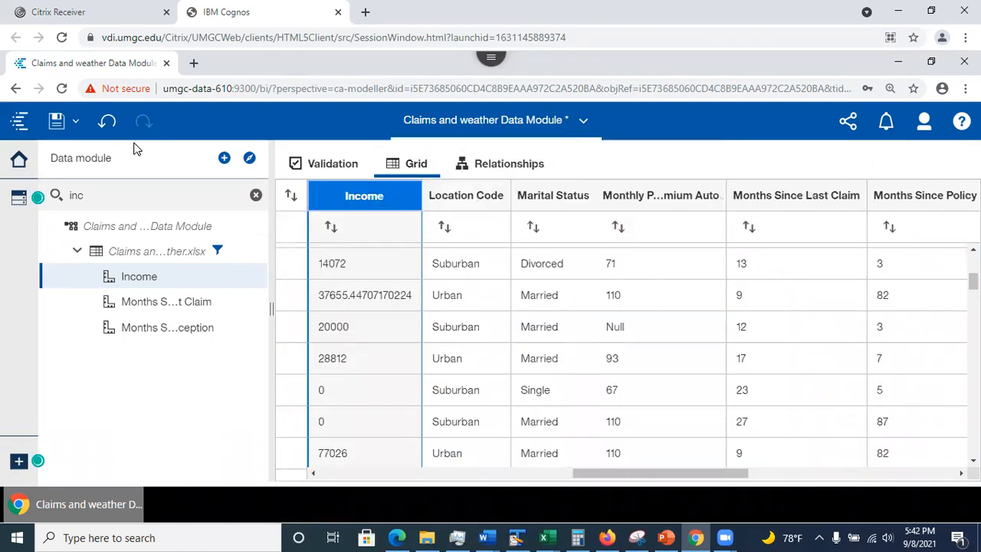
{"action": "left_click", "coordinate": [57, 123]}
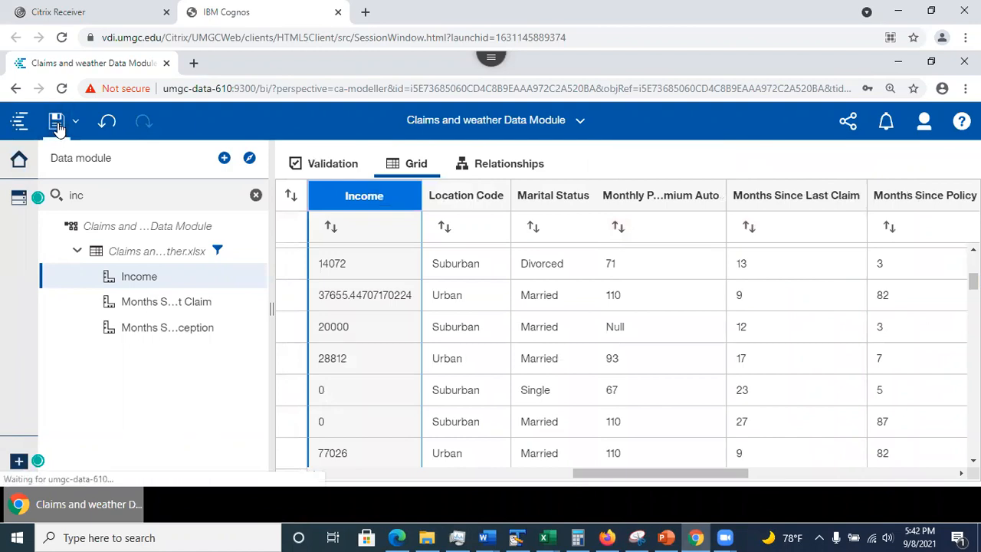
{"action": "left_click", "coordinate": [582, 121]}
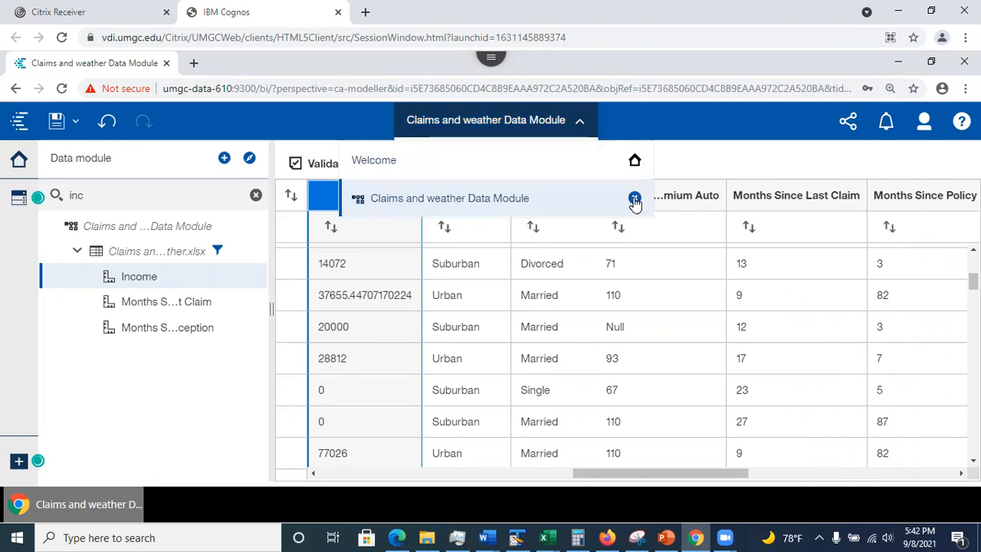
{"action": "left_click", "coordinate": [634, 200]}
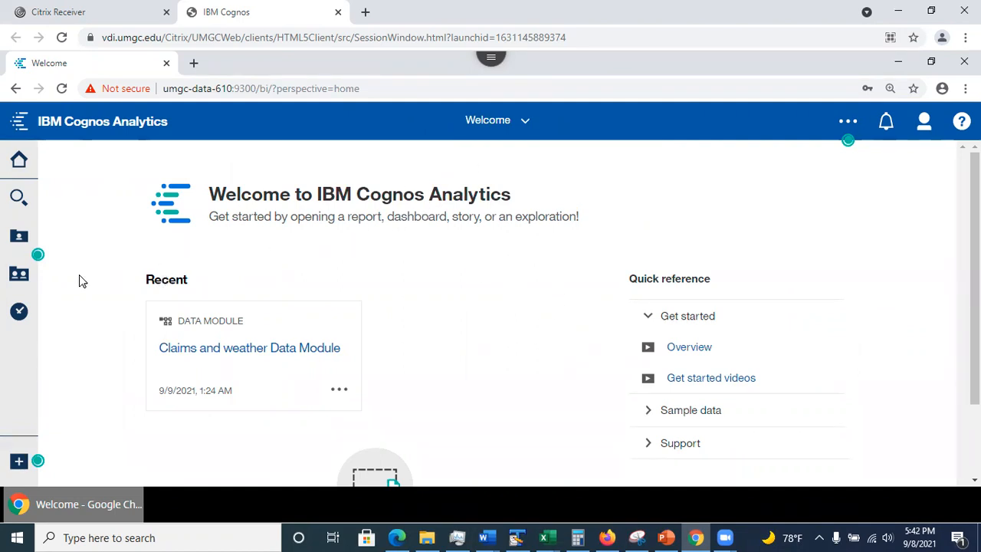
- Look at the actions offered for the Claims and weather Data Module in My content
{"action": "left_click", "coordinate": [17, 239]}
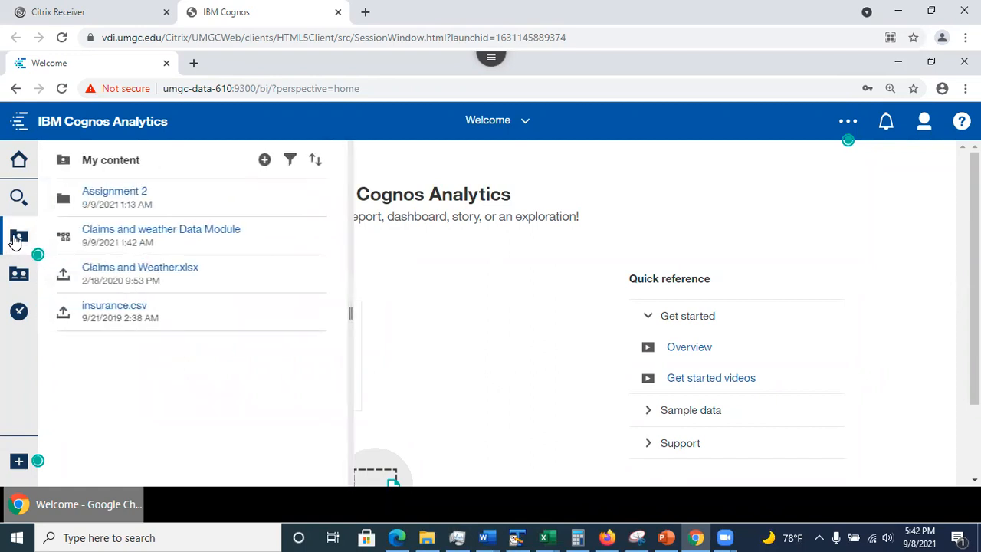
{"action": "mouse_move", "coordinate": [330, 227]}
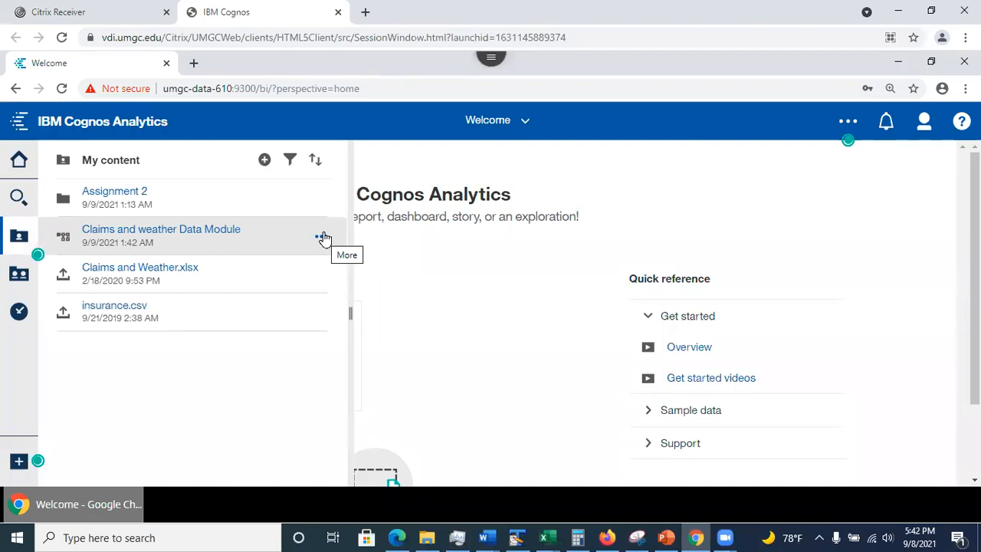
{"action": "left_click", "coordinate": [321, 238]}
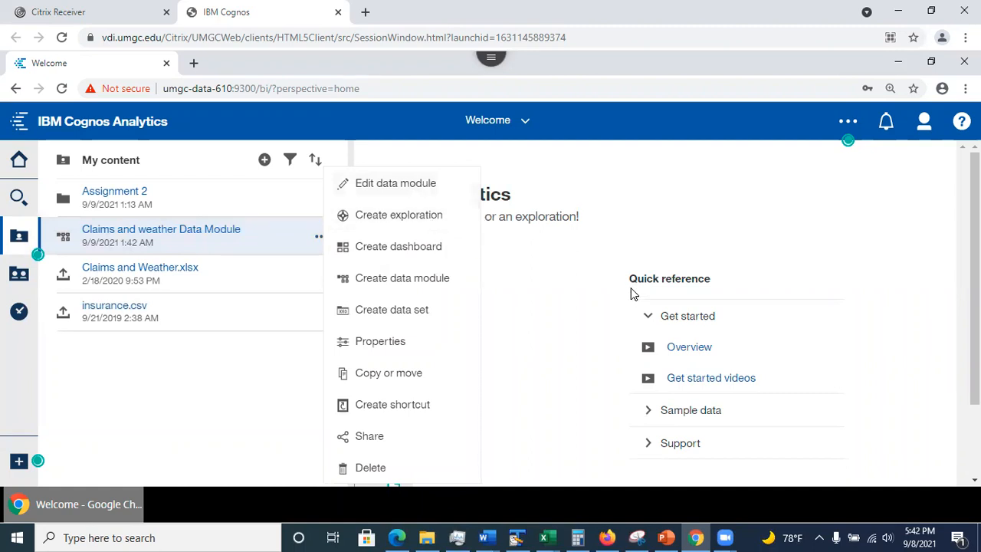
{"action": "left_click", "coordinate": [650, 244]}
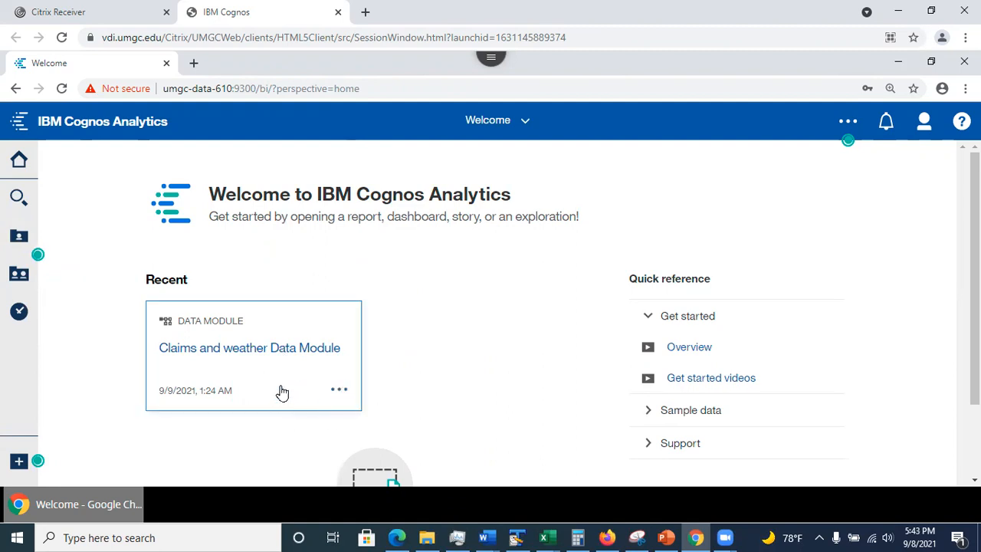
- Create an exploration from the Claims and weather Data Module listed among the recent items
{"action": "left_click", "coordinate": [339, 391]}
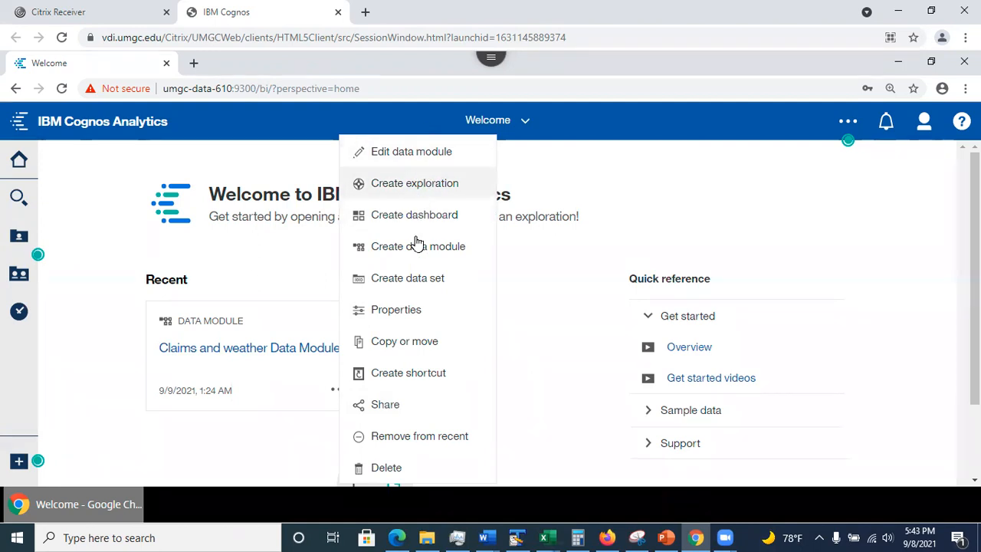
{"action": "left_click", "coordinate": [423, 186]}
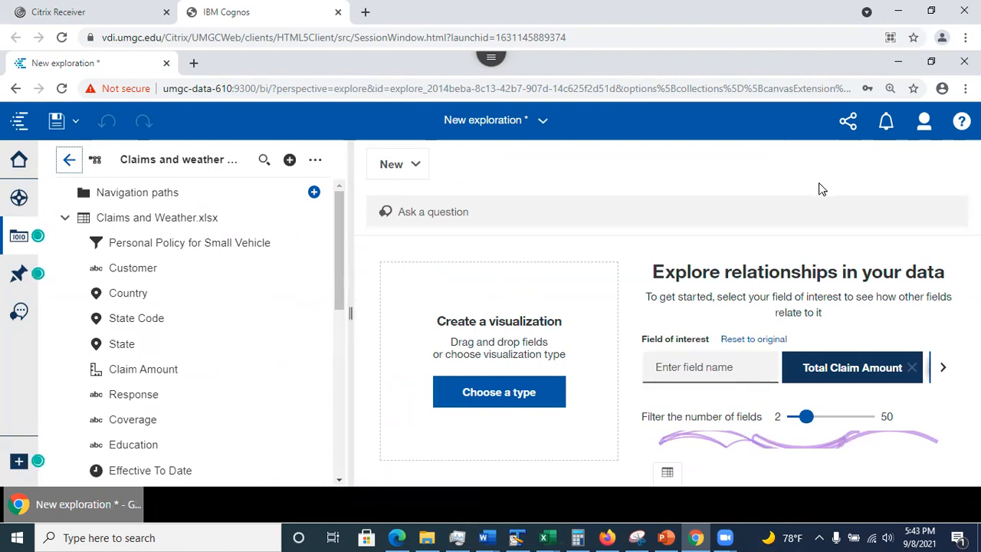
{"action": "left_click", "coordinate": [896, 203]}
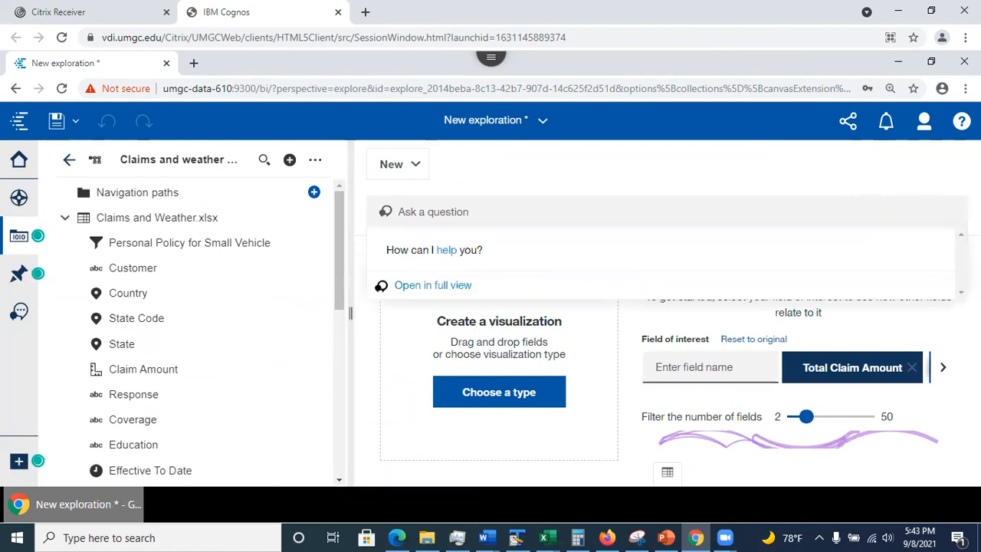
{"action": "left_click_drag", "start_coordinate": [866, 325], "coordinate": [866, 339]}
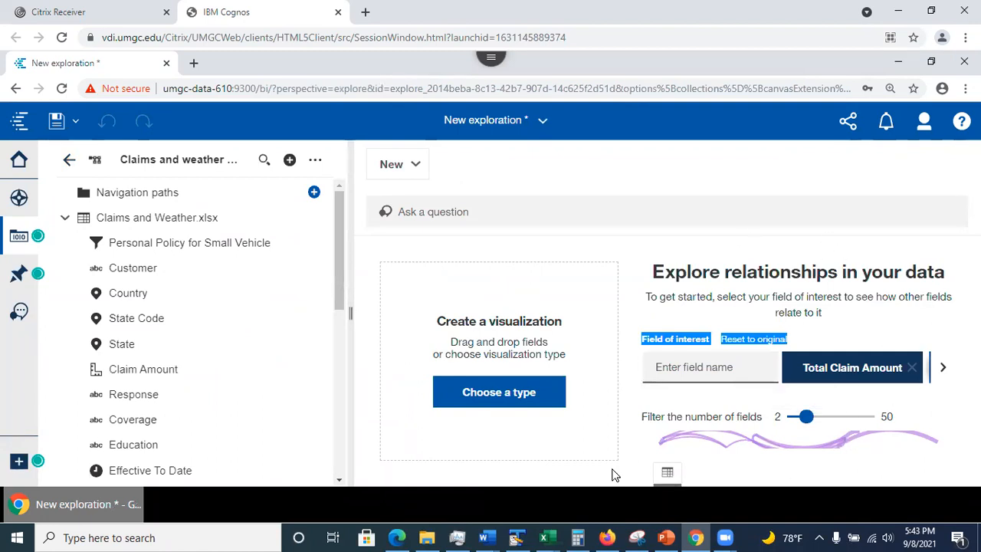
{"action": "left_click_drag", "start_coordinate": [686, 68], "coordinate": [628, 112]}
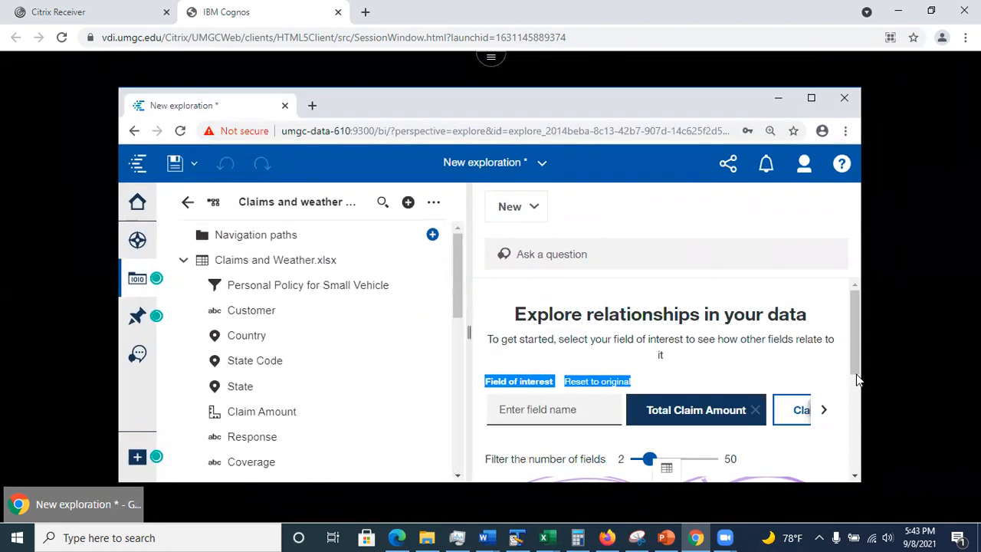
{"action": "left_click_drag", "start_coordinate": [856, 378], "coordinate": [874, 283]}
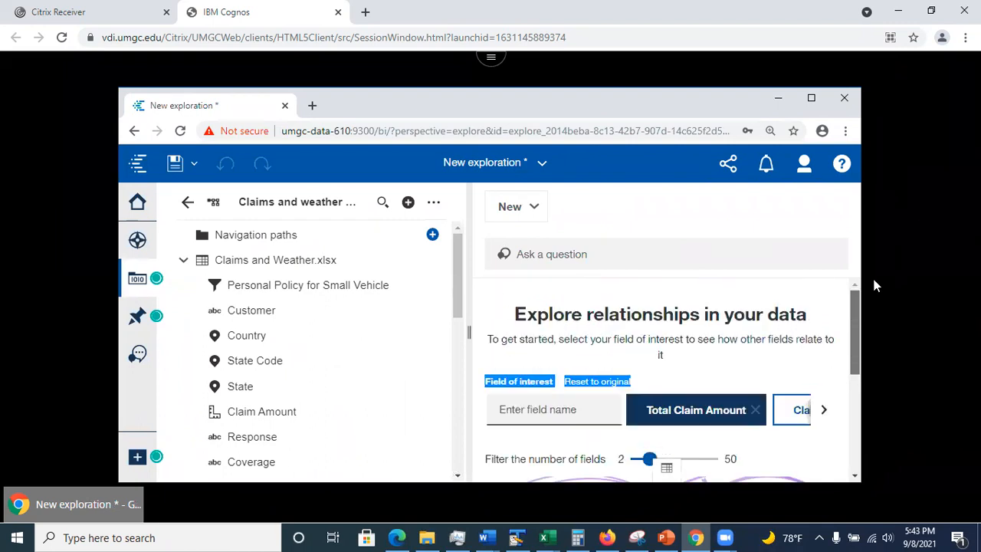
{"action": "left_click", "coordinate": [812, 100]}
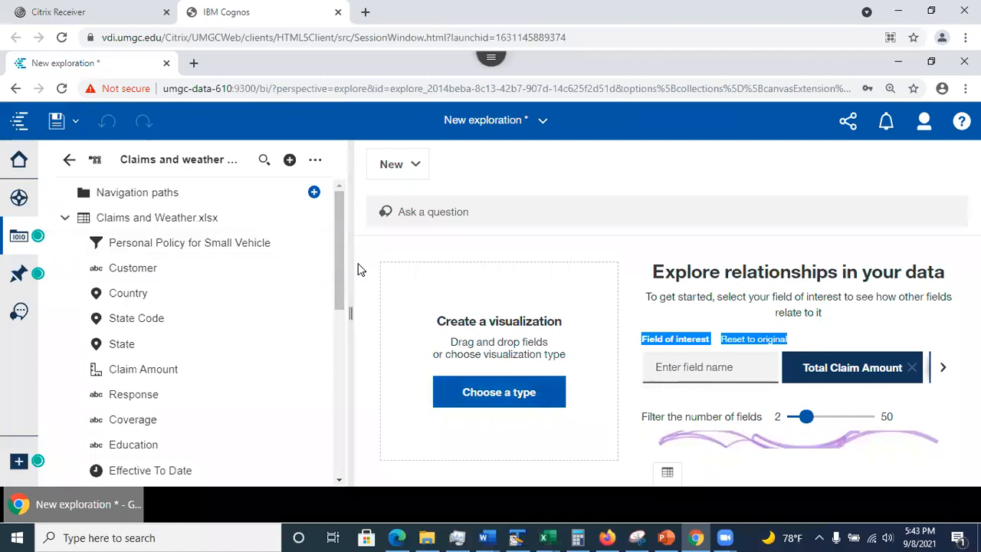
- View the properties of the Personal Policy for Small Vehicle filter in the exploration's data source, and close them
{"action": "left_click_drag", "start_coordinate": [341, 271], "coordinate": [355, 452]}
{"action": "left_click_drag", "start_coordinate": [356, 333], "coordinate": [349, 171]}
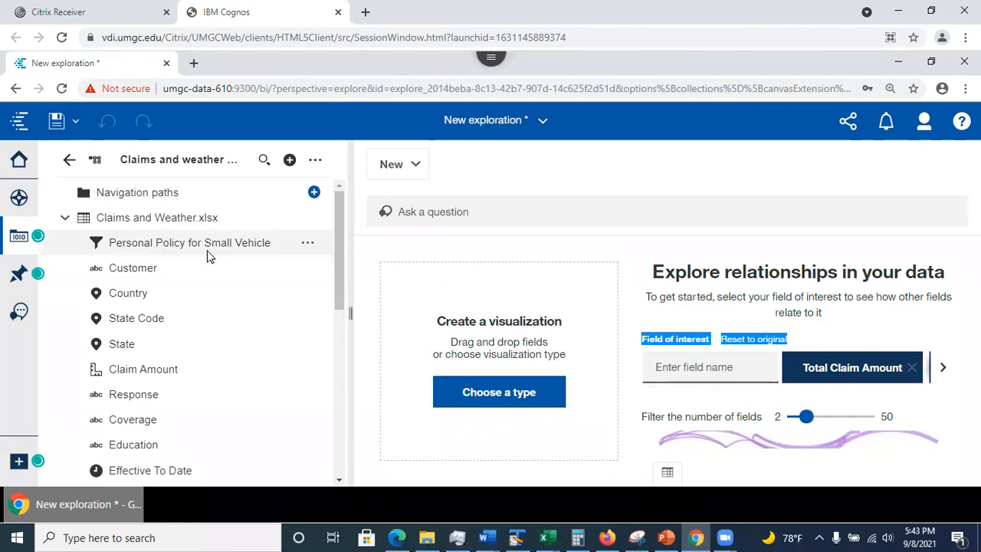
{"action": "left_click", "coordinate": [307, 245]}
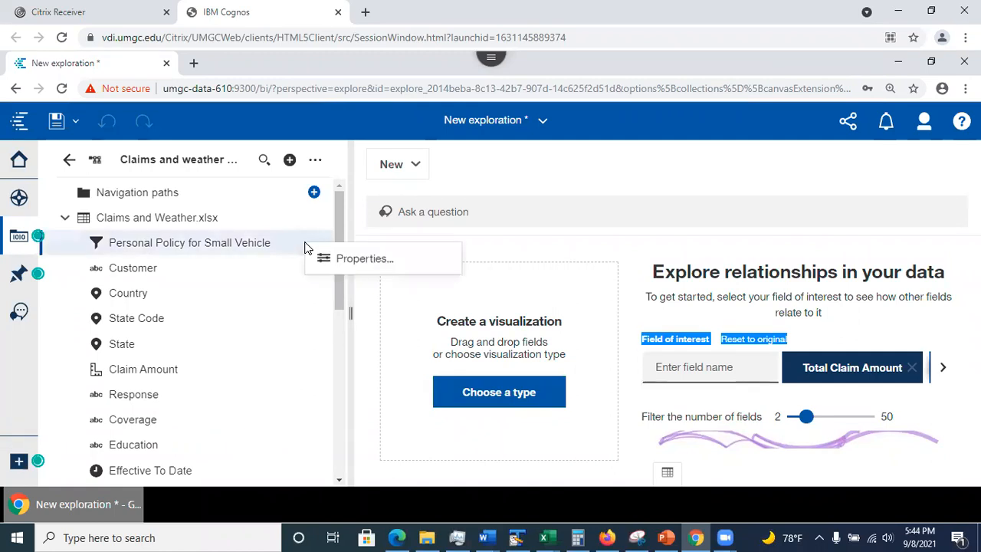
{"action": "left_click", "coordinate": [357, 260]}
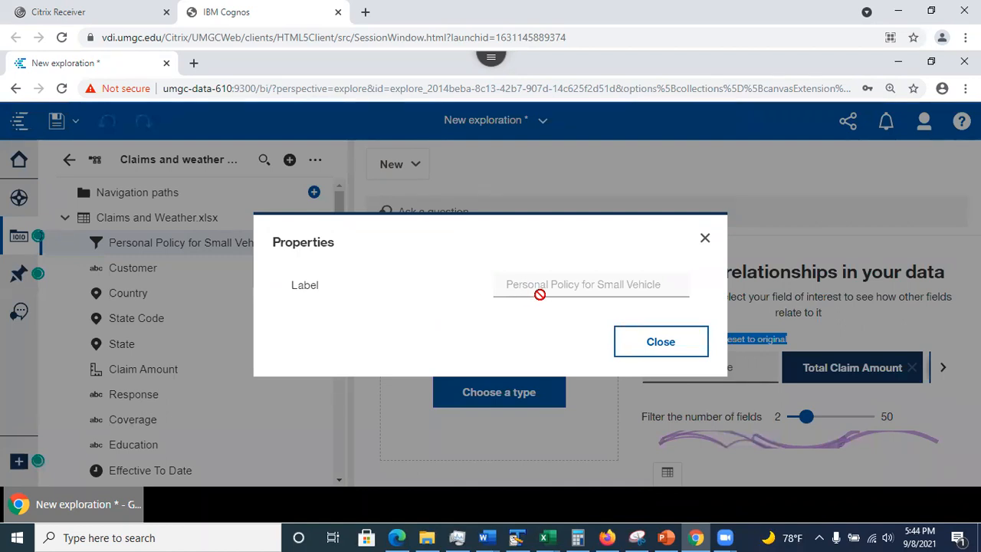
{"action": "left_click", "coordinate": [684, 346]}
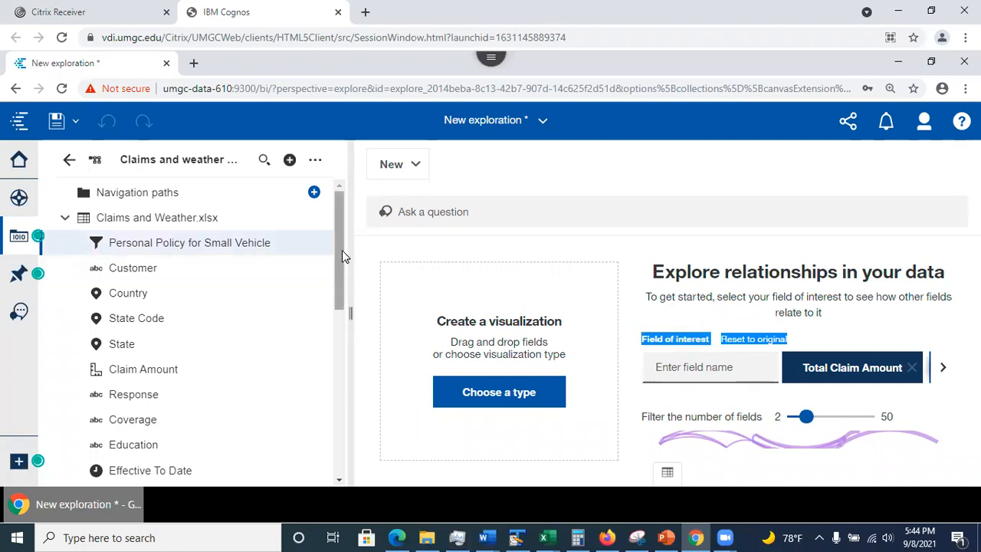
- Look through the columns and the selectable filter listed under Claims and Weather.xlsx in the exploration's data source
{"action": "left_click_drag", "start_coordinate": [342, 250], "coordinate": [349, 441]}
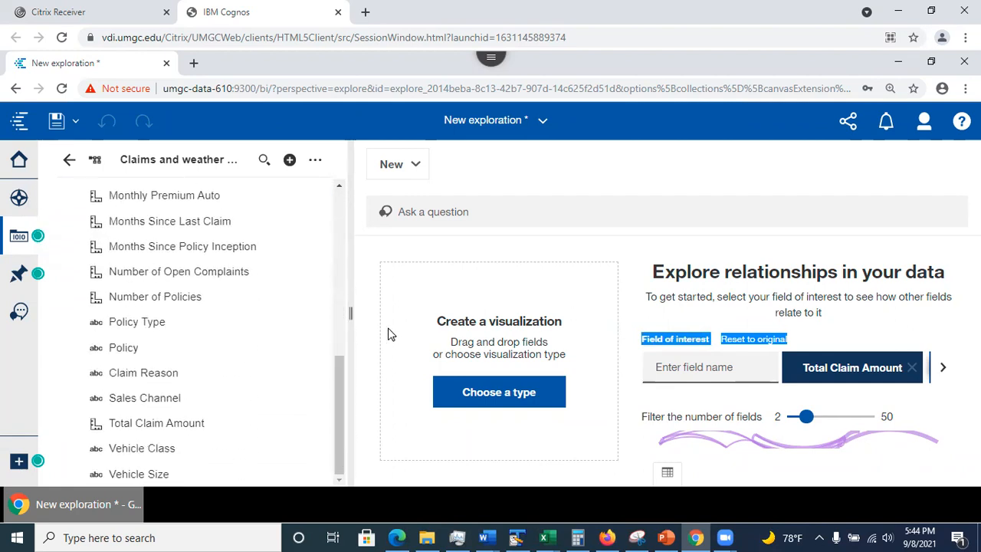
{"action": "left_click_drag", "start_coordinate": [340, 437], "coordinate": [348, 247]}
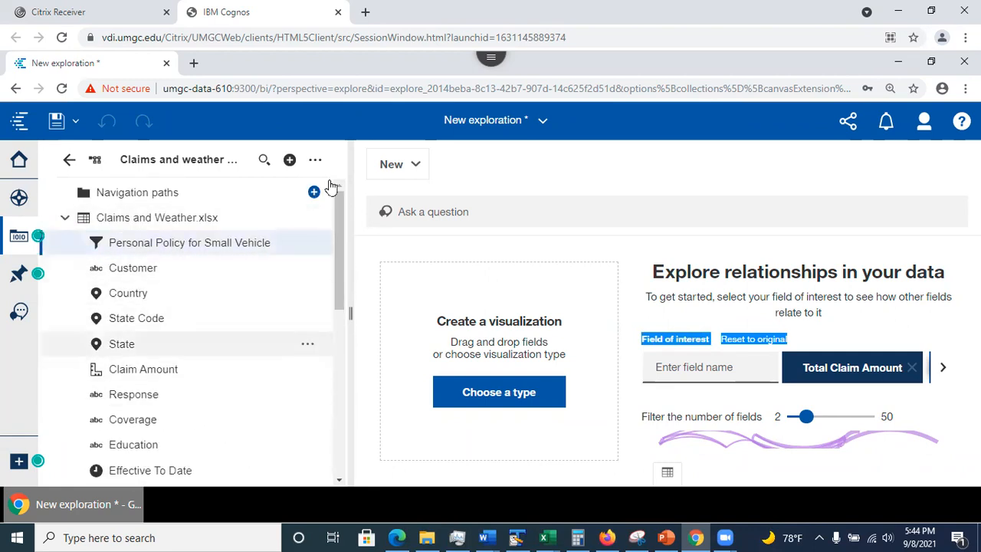
{"action": "left_click_drag", "start_coordinate": [339, 291], "coordinate": [362, 490]}
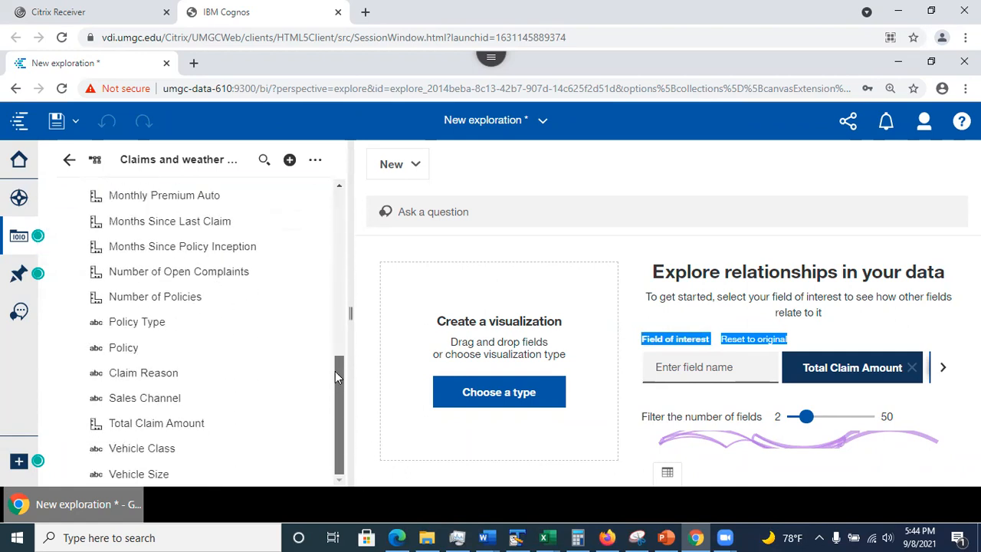
{"action": "left_click_drag", "start_coordinate": [334, 375], "coordinate": [356, 272]}
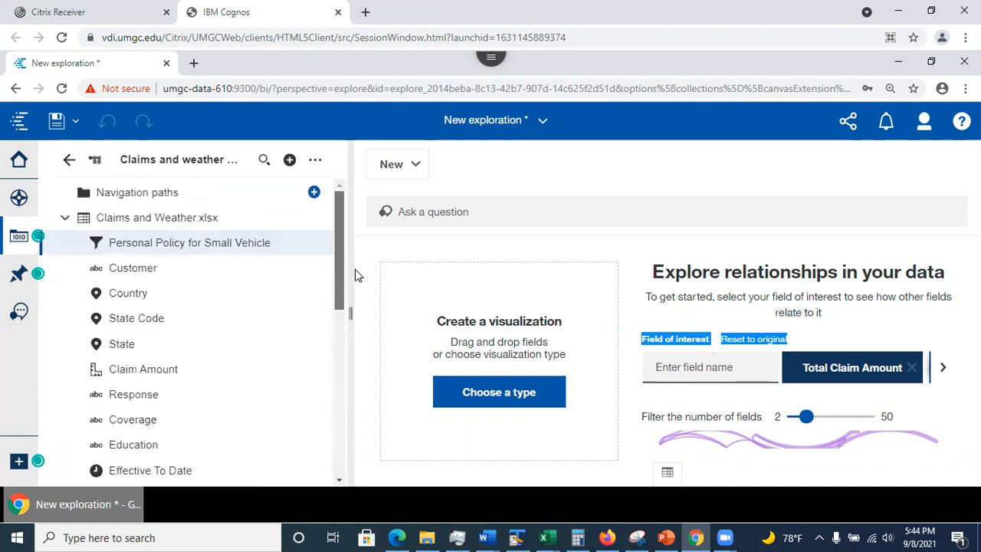
{"action": "left_click", "coordinate": [155, 249]}
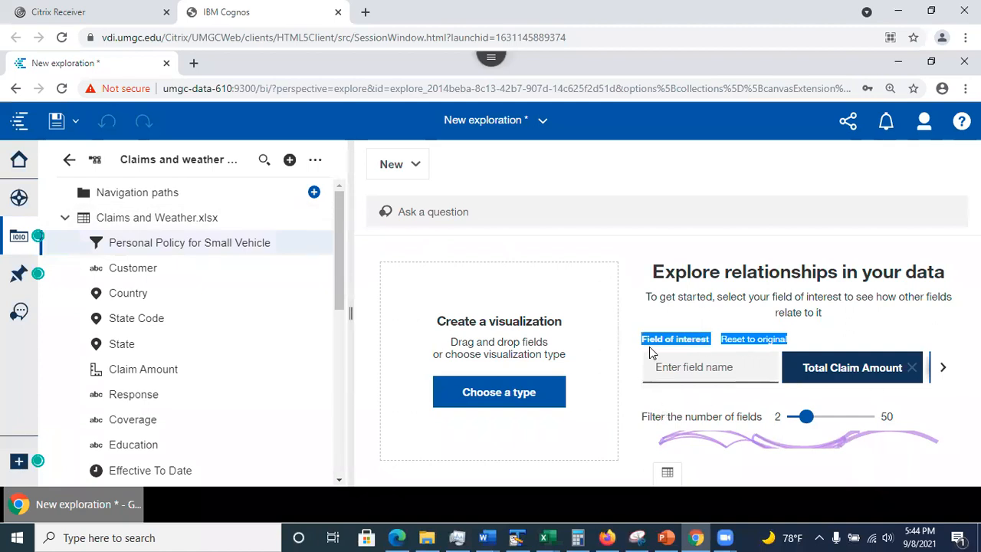
- Hide the data source list so the exploration's relationship diagram has more room
{"action": "key", "text": "ctrl+minus"}
{"action": "key", "text": "ctrl+minus"}
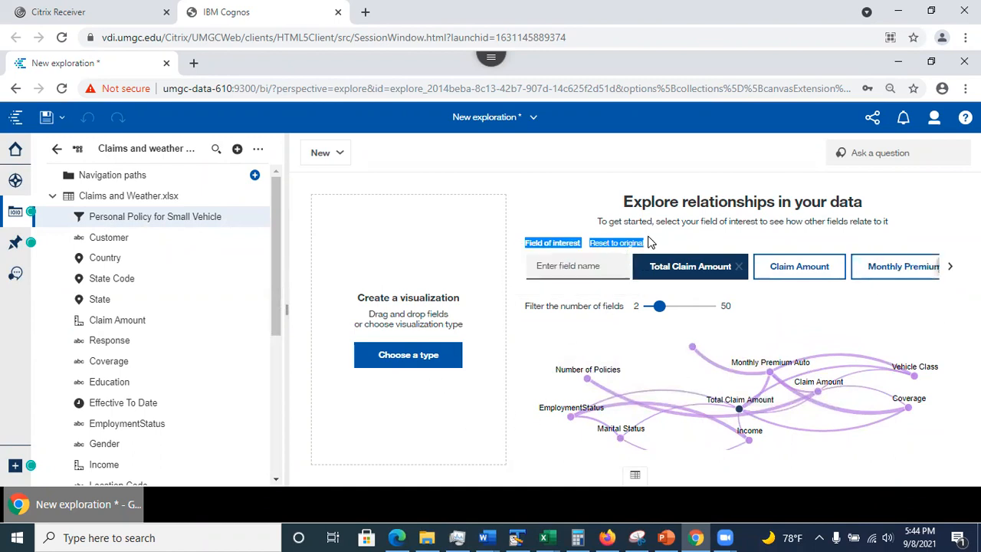
{"action": "left_click", "coordinate": [675, 230]}
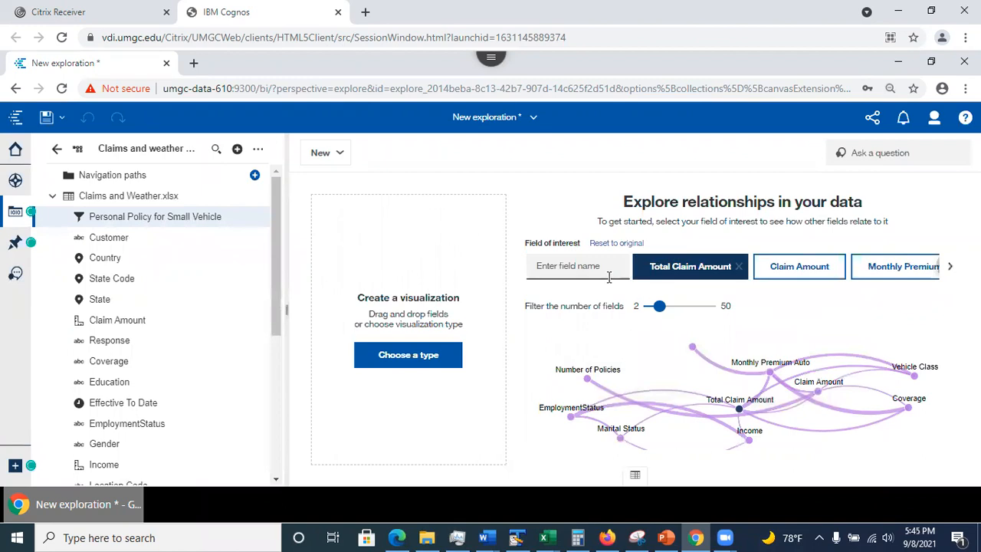
{"action": "left_click", "coordinate": [812, 266]}
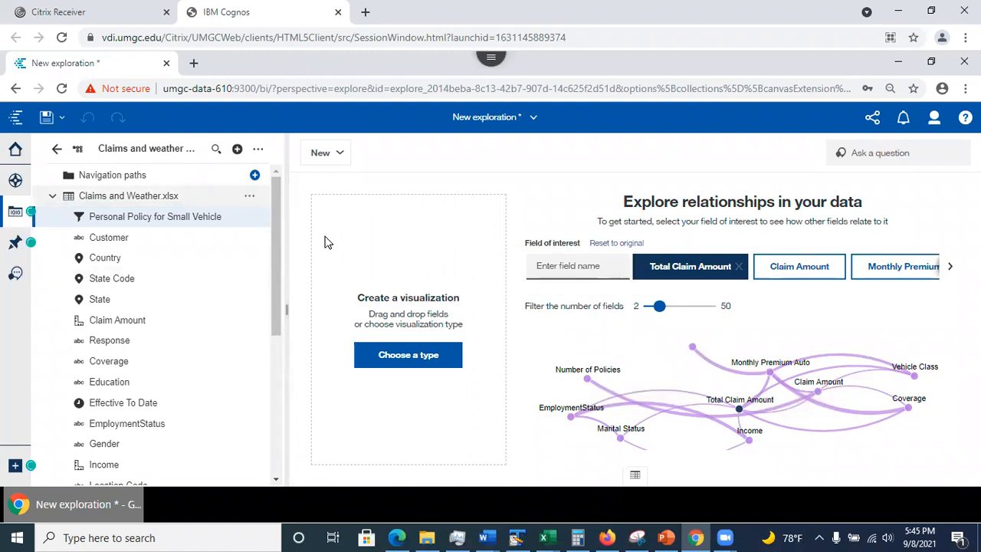
{"action": "left_click", "coordinate": [14, 215]}
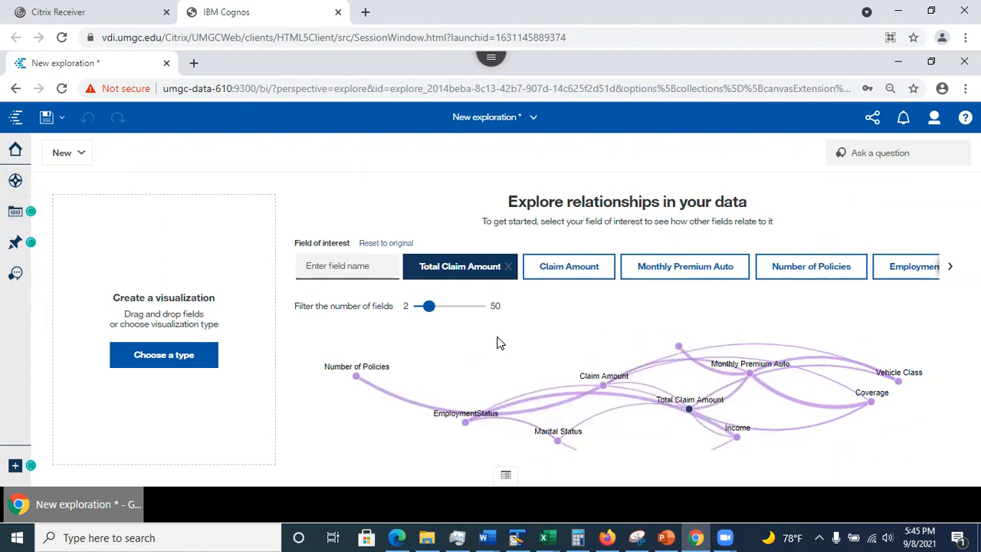
{"action": "key", "text": "ctrl+plus"}
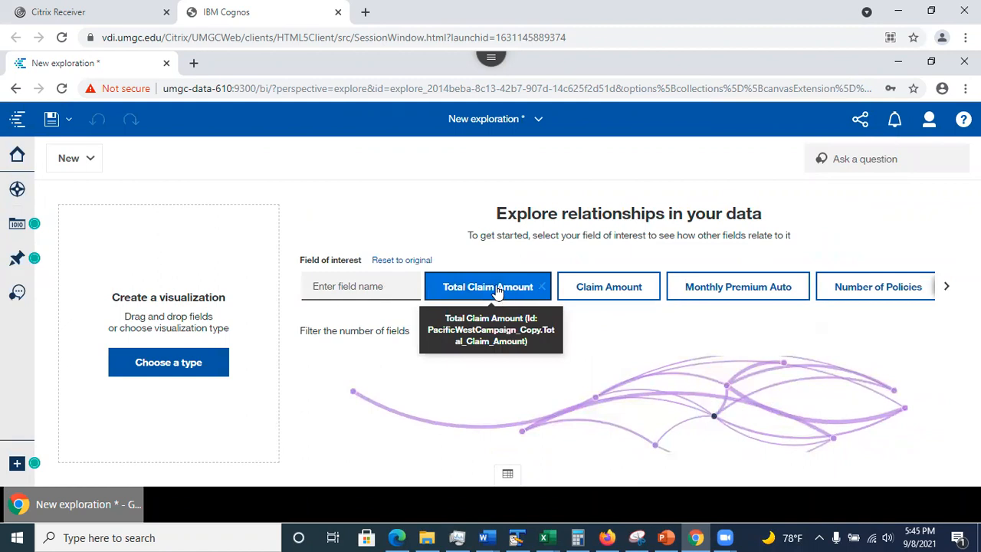
- Switch the field of interest to Claim Amount and back to Total Claim Amount, and examine its relationships in the diagram
{"action": "left_click", "coordinate": [594, 295]}
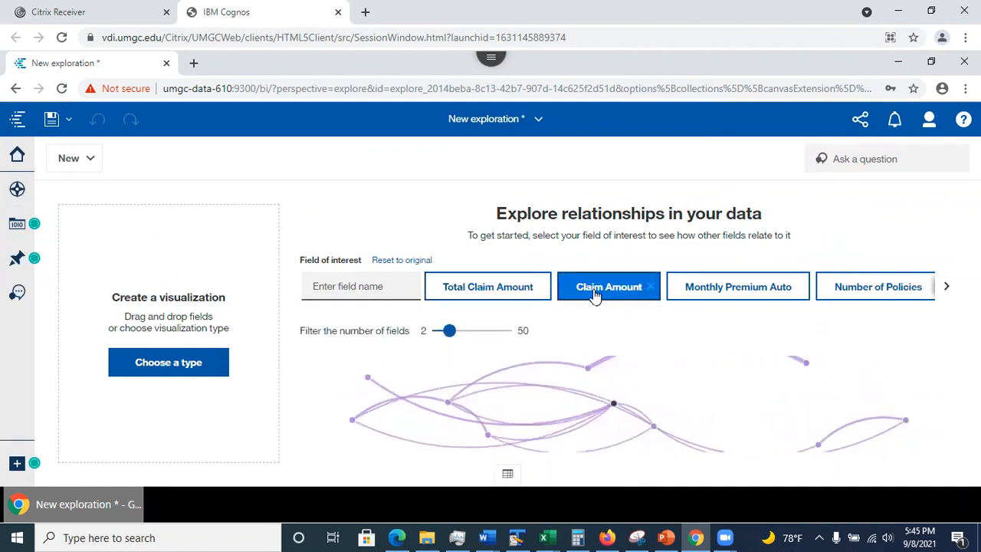
{"action": "left_click", "coordinate": [484, 289]}
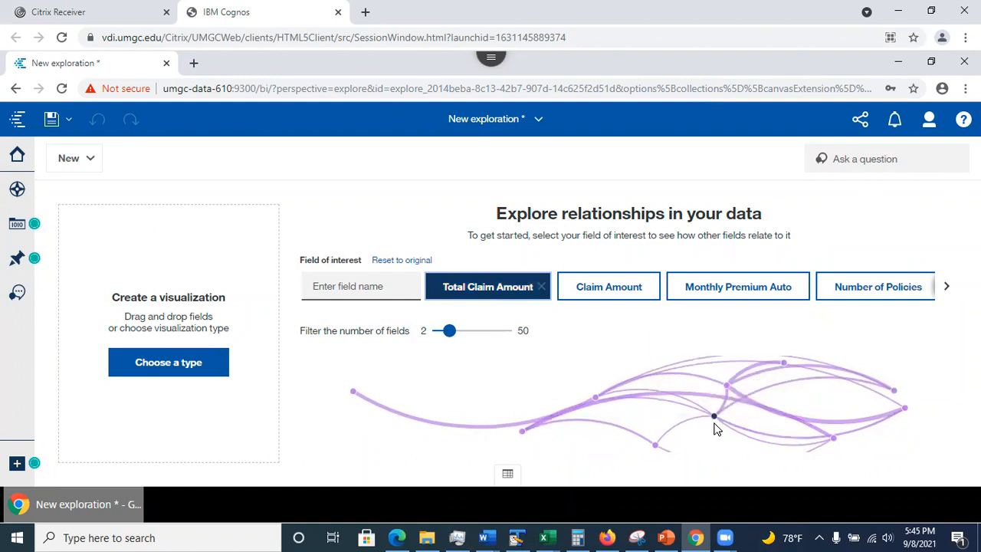
{"action": "mouse_move", "coordinate": [714, 418]}
{"action": "key", "text": "ctrl+minus"}
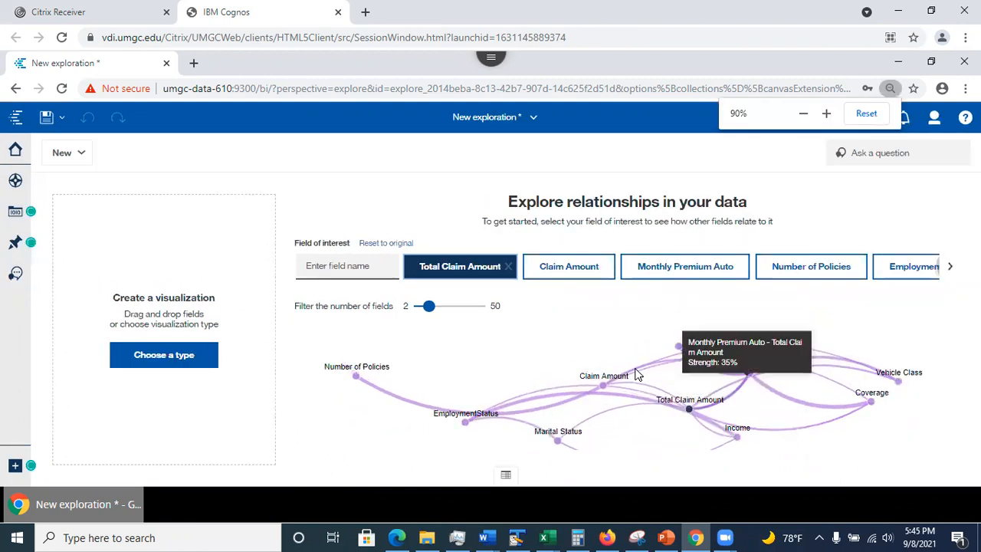
{"action": "mouse_move", "coordinate": [657, 408]}
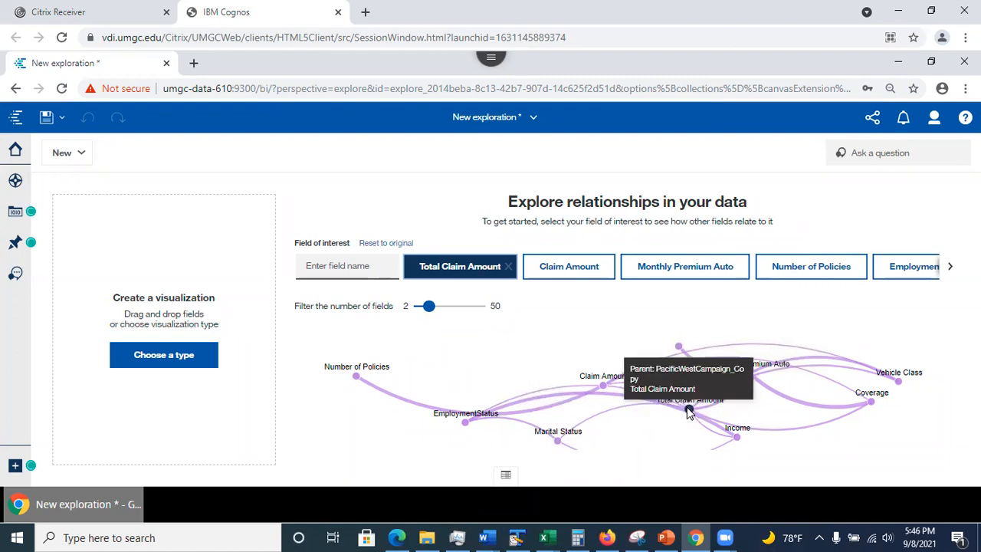
- Examine the relationship lines around Total Claim Amount and select its node to show the suggested visualizations
{"action": "mouse_move", "coordinate": [595, 417]}
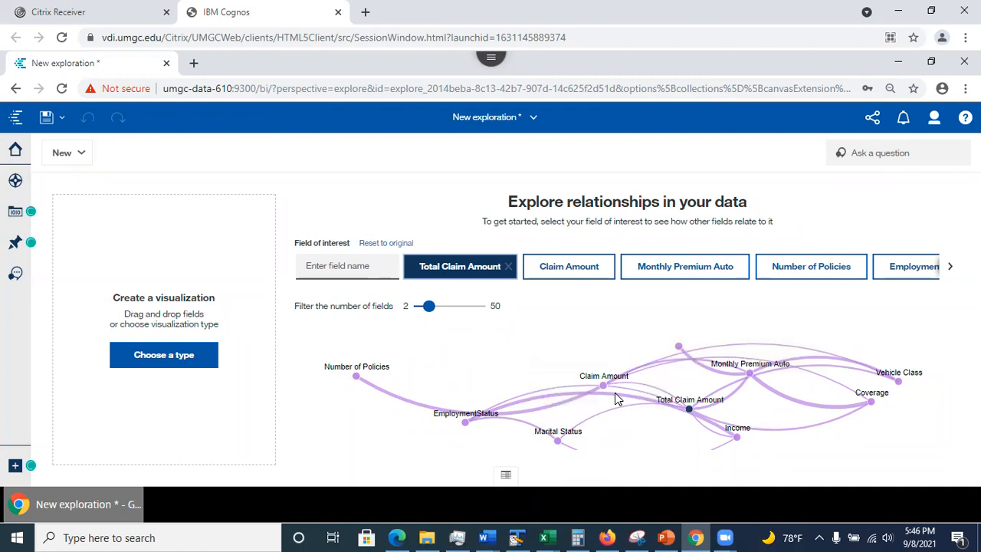
{"action": "mouse_move", "coordinate": [618, 400]}
{"action": "mouse_move", "coordinate": [781, 430]}
{"action": "mouse_move", "coordinate": [468, 426]}
{"action": "mouse_move", "coordinate": [688, 411]}
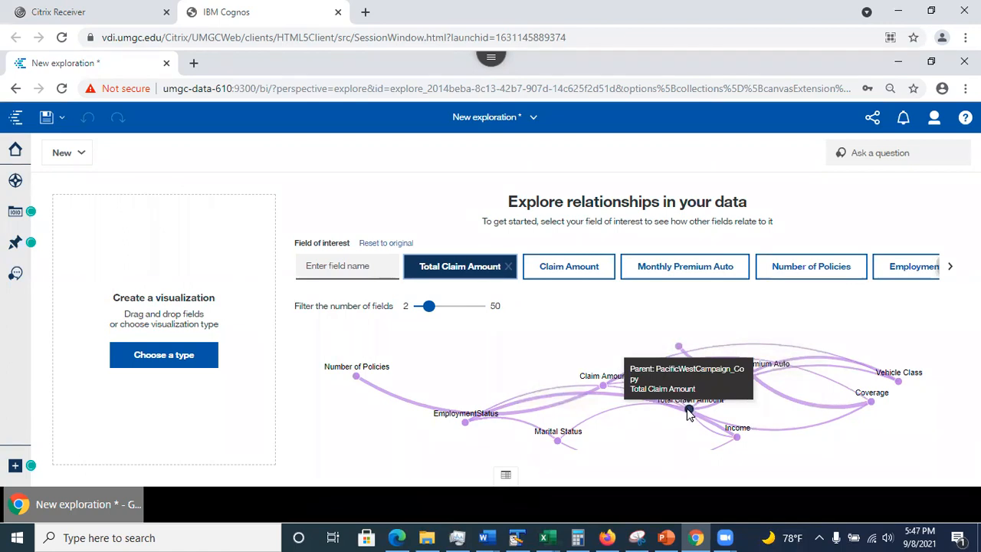
{"action": "left_click", "coordinate": [689, 411]}
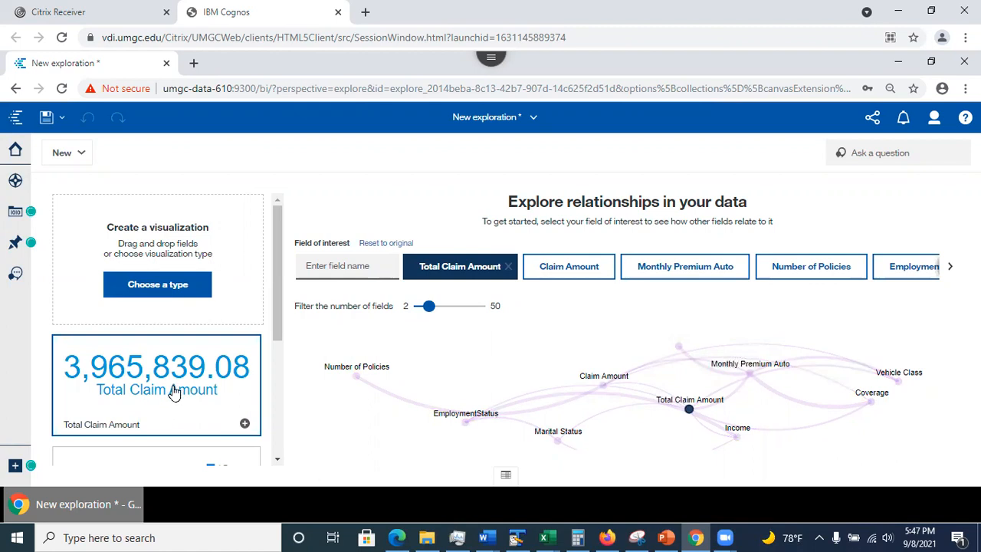
- Set the aggregate of the Total Claim Amount column to Average in the exploration's data source
{"action": "left_click", "coordinate": [17, 213]}
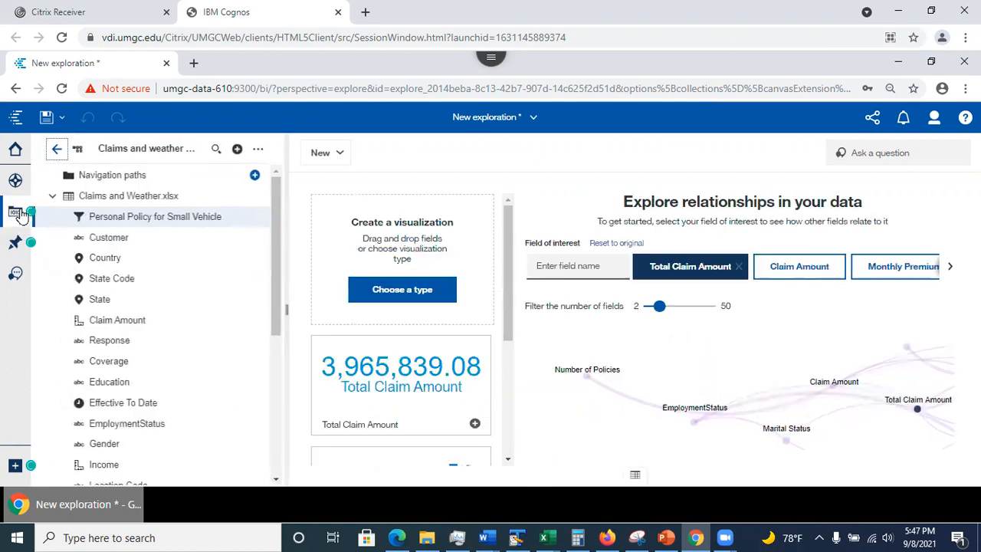
{"action": "left_click_drag", "start_coordinate": [276, 230], "coordinate": [265, 388]}
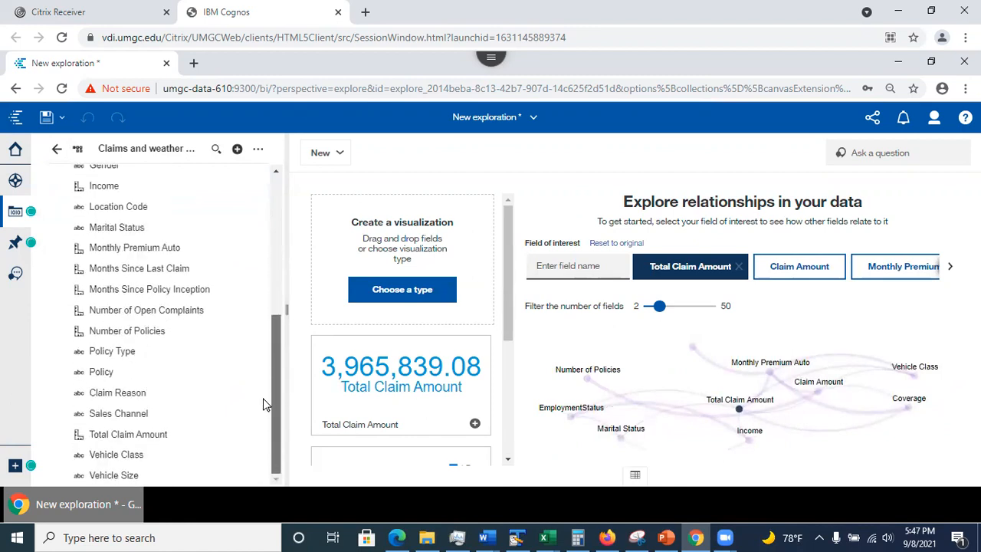
{"action": "left_click", "coordinate": [247, 434]}
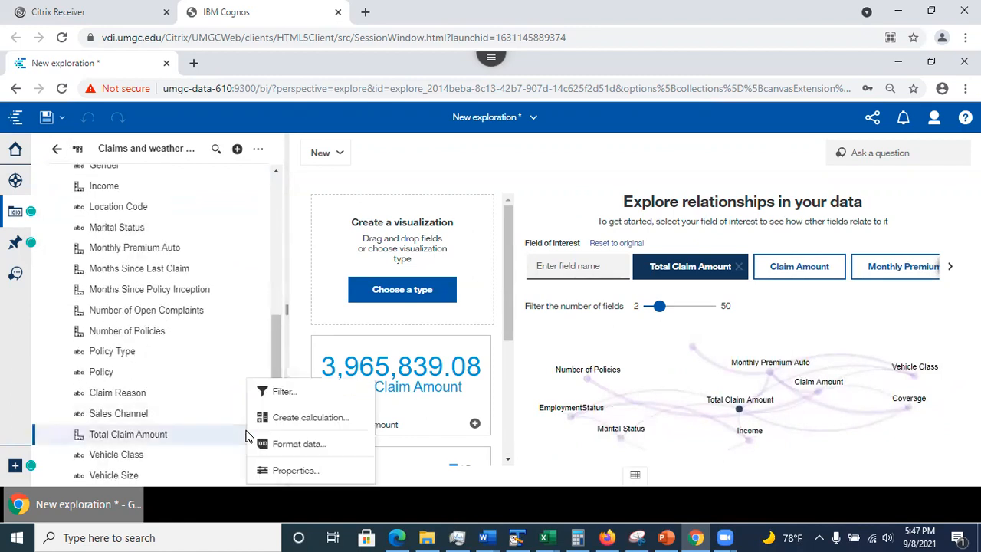
{"action": "left_click", "coordinate": [299, 470]}
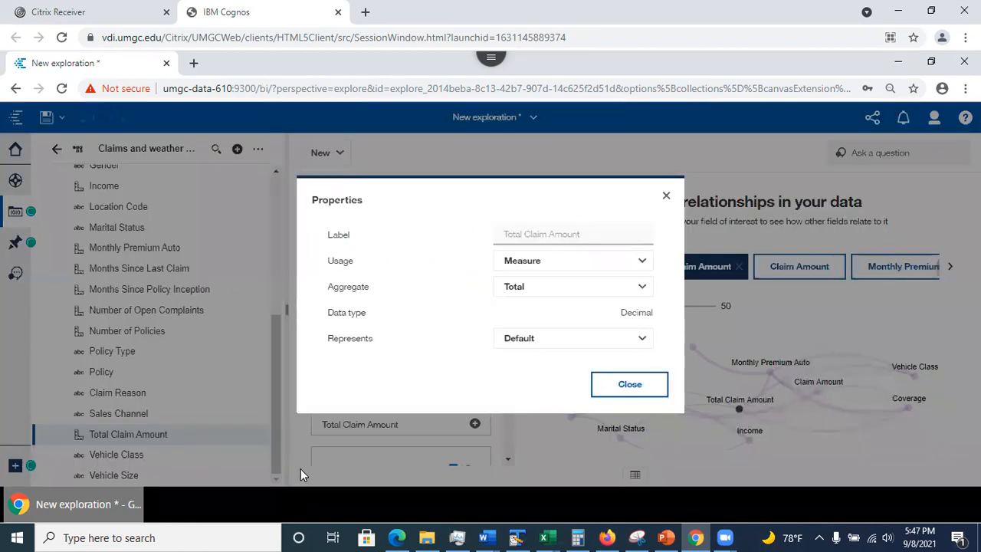
{"action": "left_click", "coordinate": [532, 289]}
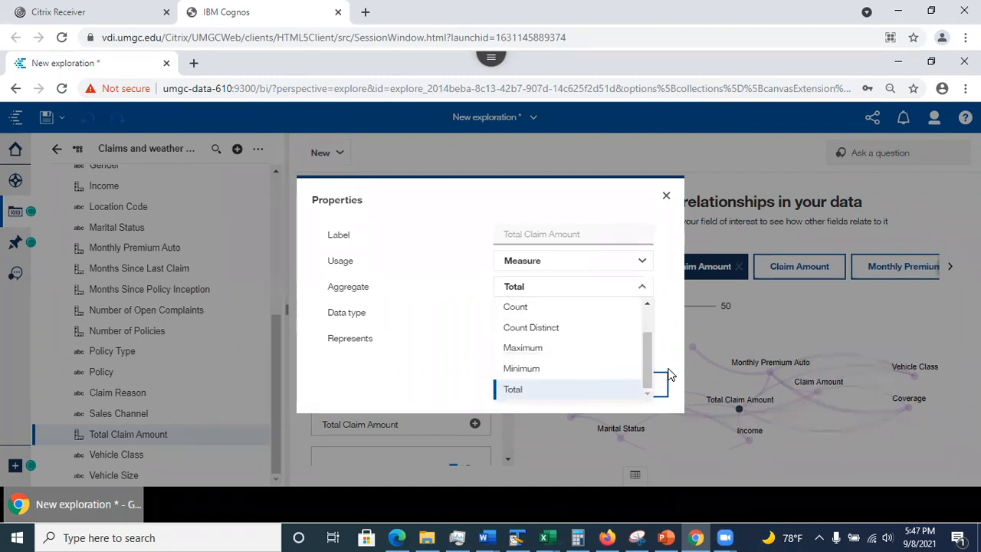
{"action": "left_click_drag", "start_coordinate": [647, 361], "coordinate": [647, 337]}
{"action": "left_click", "coordinate": [534, 328]}
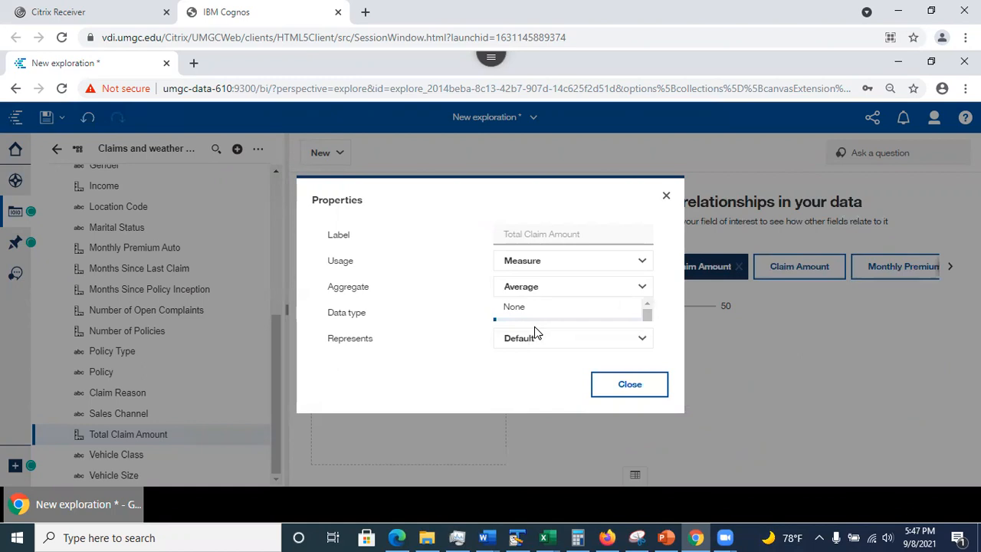
{"action": "left_click", "coordinate": [630, 385]}
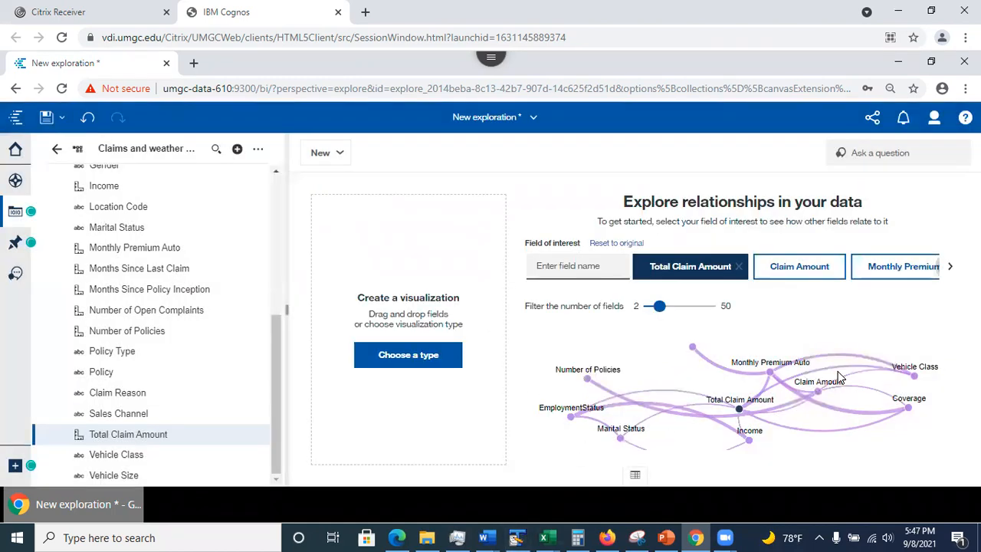
- Show the suggested visualizations for Total Claim Amount and add its EmploymentStatus column chart and its driver chart as cards
{"action": "left_click", "coordinate": [740, 410]}
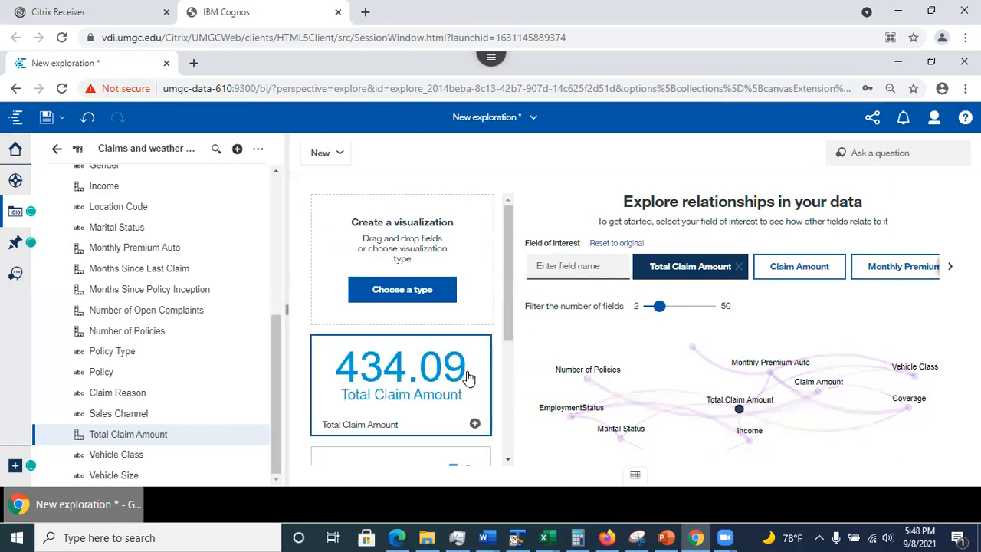
{"action": "left_click_drag", "start_coordinate": [512, 310], "coordinate": [508, 362]}
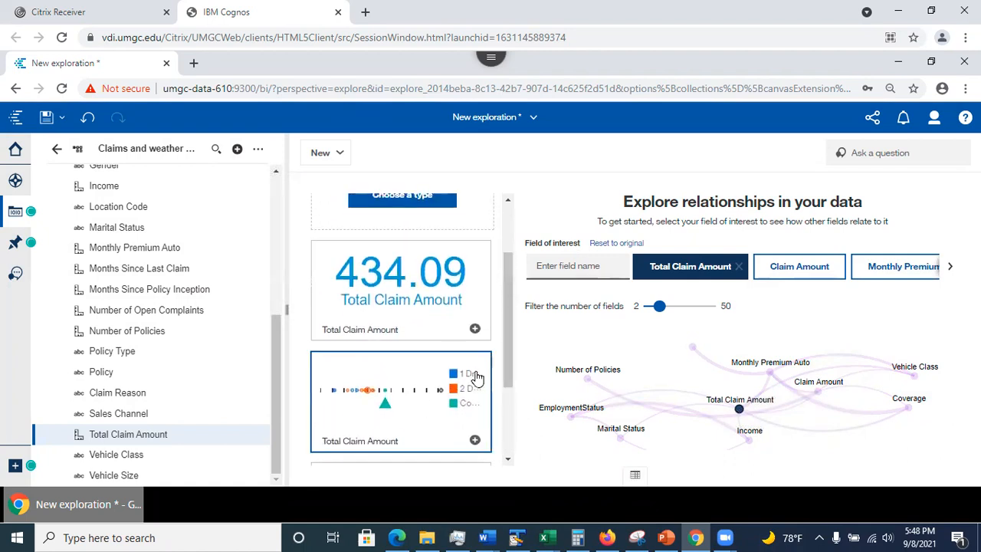
{"action": "left_click_drag", "start_coordinate": [512, 329], "coordinate": [516, 451]}
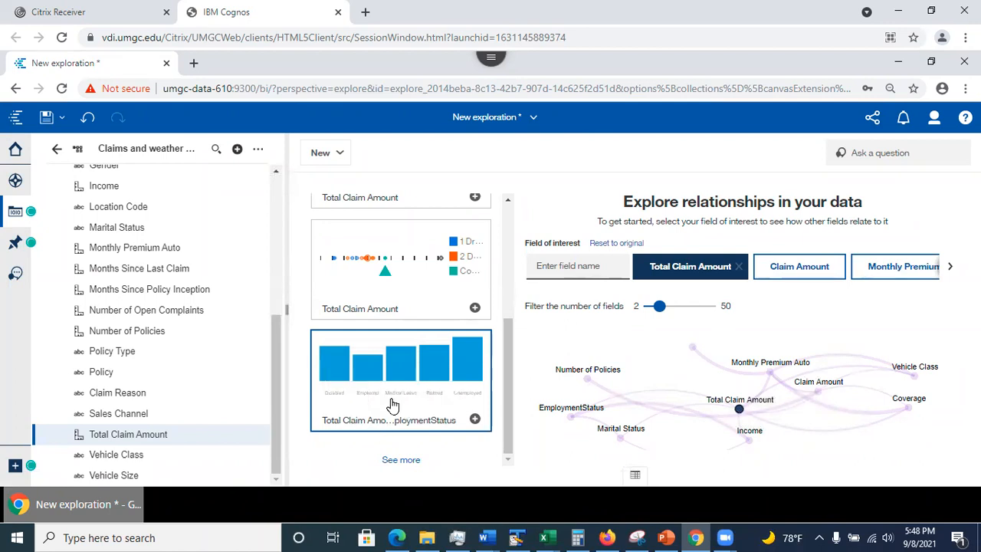
{"action": "left_click", "coordinate": [475, 420]}
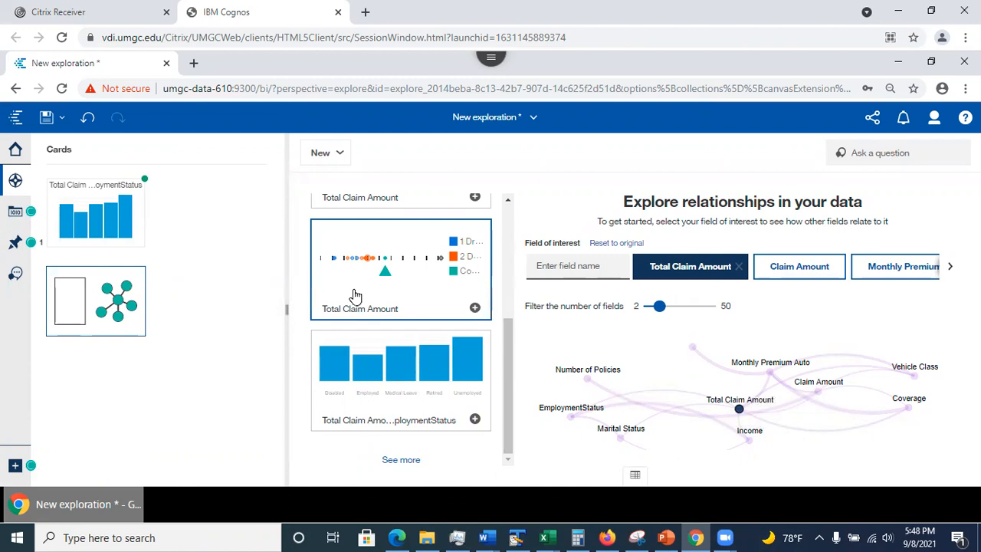
{"action": "left_click", "coordinate": [475, 308]}
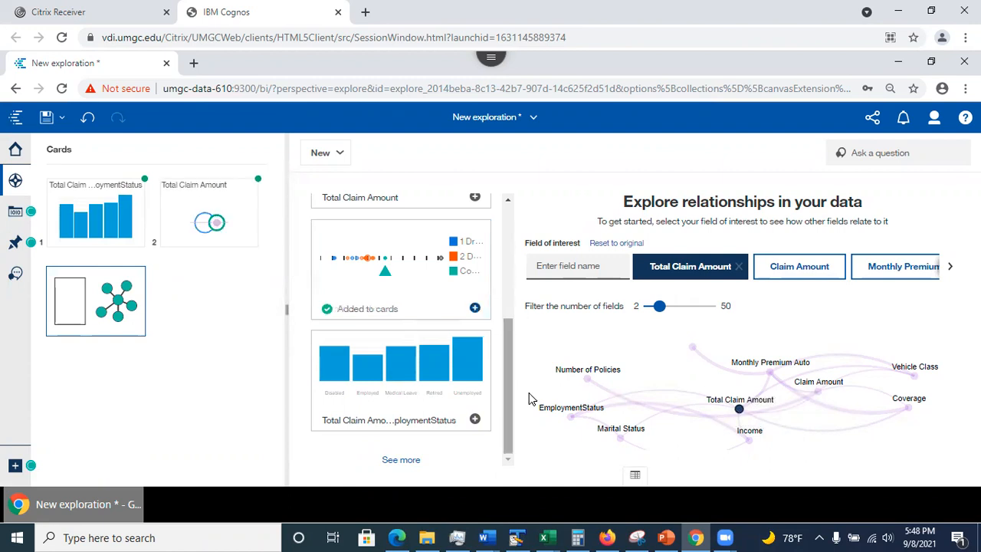
- Expand the list of suggested visualizations and add Total Claim Amount by Response as a card
{"action": "left_click_drag", "start_coordinate": [506, 379], "coordinate": [512, 328]}
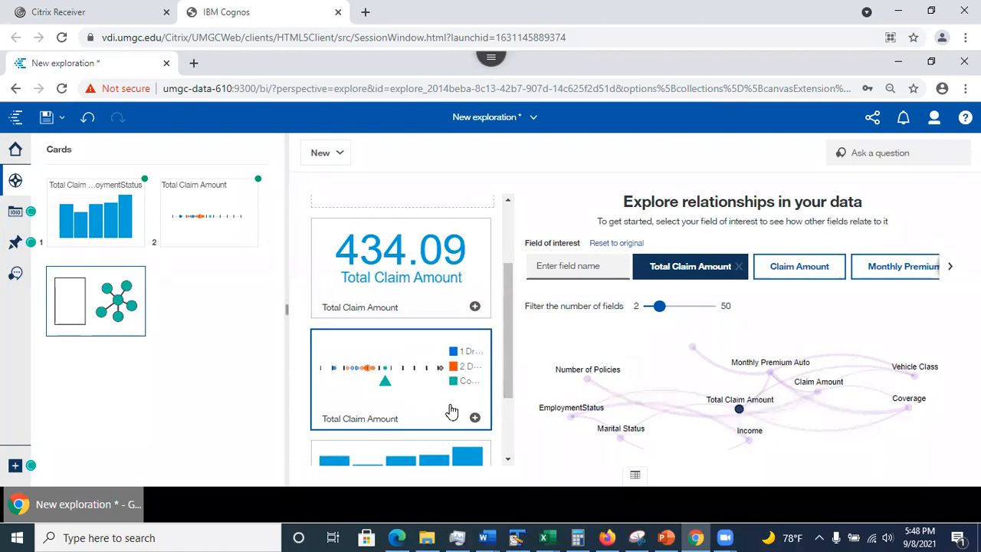
{"action": "left_click_drag", "start_coordinate": [504, 319], "coordinate": [518, 417]}
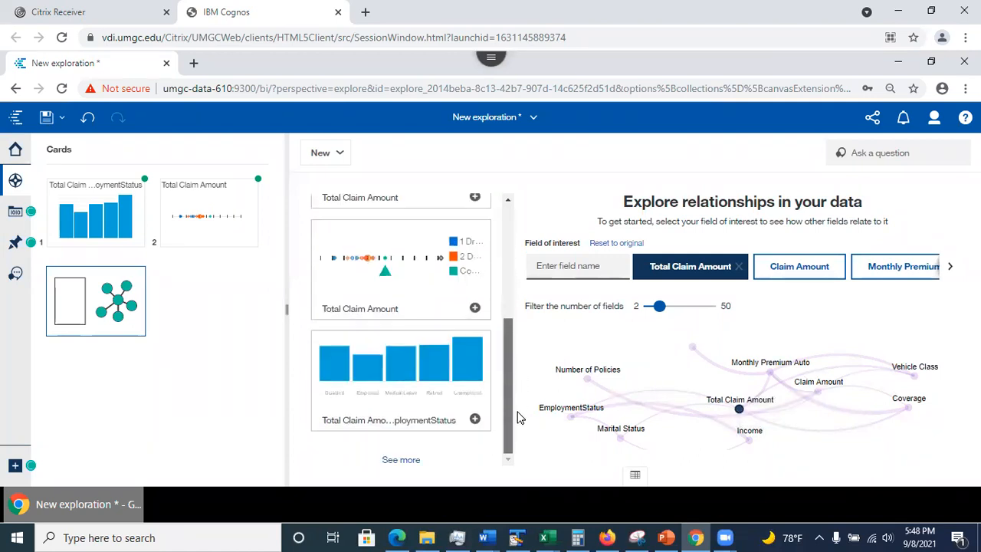
{"action": "left_click", "coordinate": [395, 461]}
{"action": "left_click_drag", "start_coordinate": [505, 267], "coordinate": [494, 363]}
{"action": "left_click", "coordinate": [475, 352]}
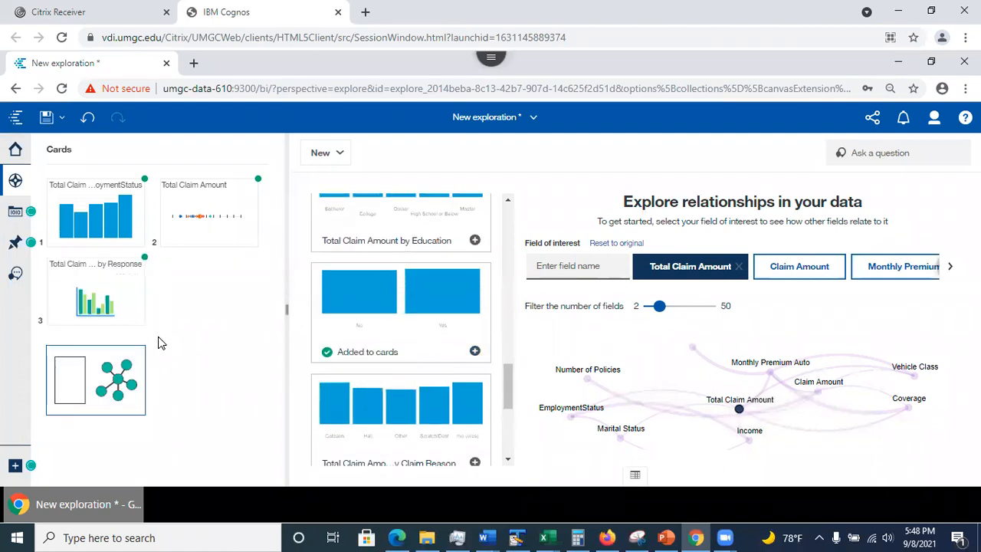
- Switch to the Intro to Cognos analytics presentation in PowerPoint, view slide 22 on the Exploration Interface, and return to the exploration
{"action": "left_click", "coordinate": [667, 536]}
{"action": "left_click", "coordinate": [695, 536]}
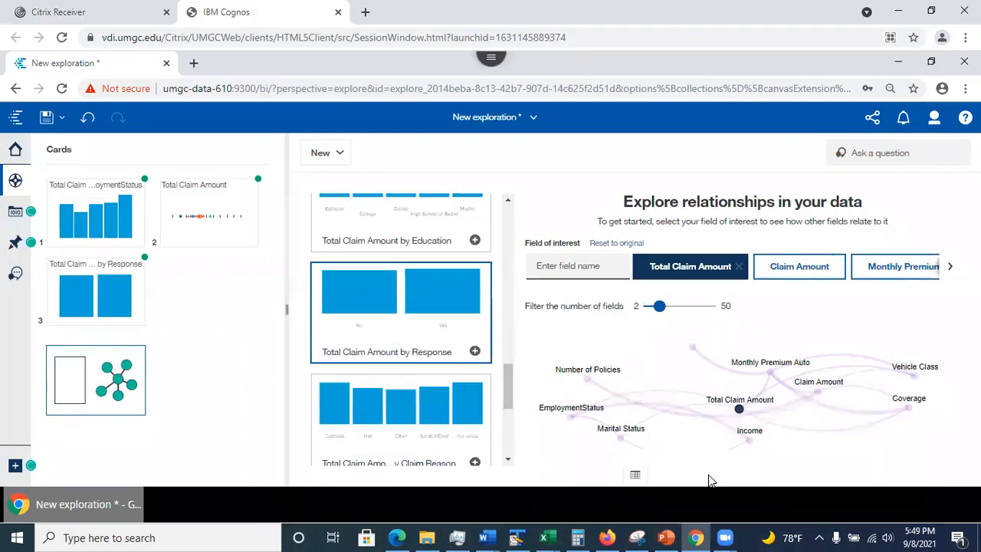
{"action": "left_click", "coordinate": [665, 536]}
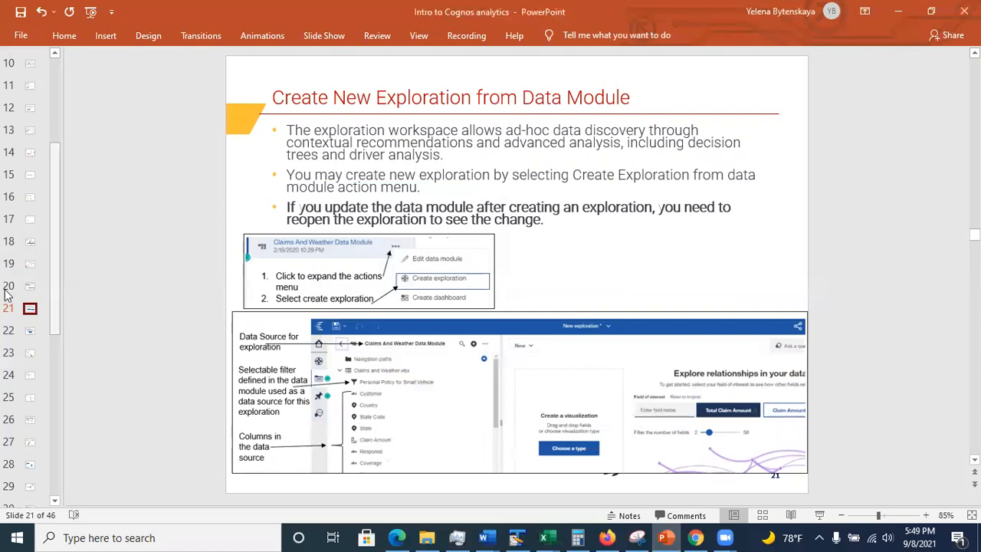
{"action": "left_click", "coordinate": [31, 331]}
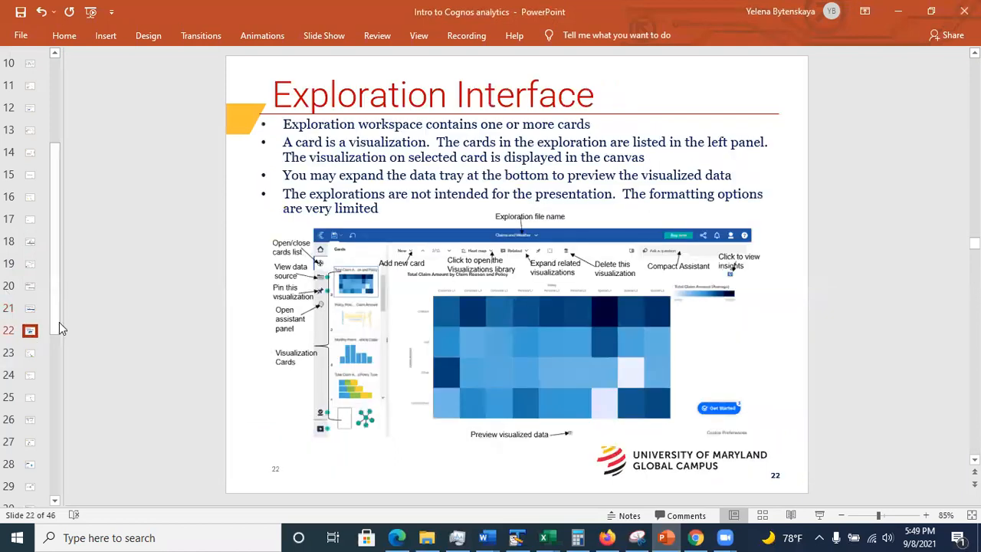
{"action": "left_click", "coordinate": [898, 14]}
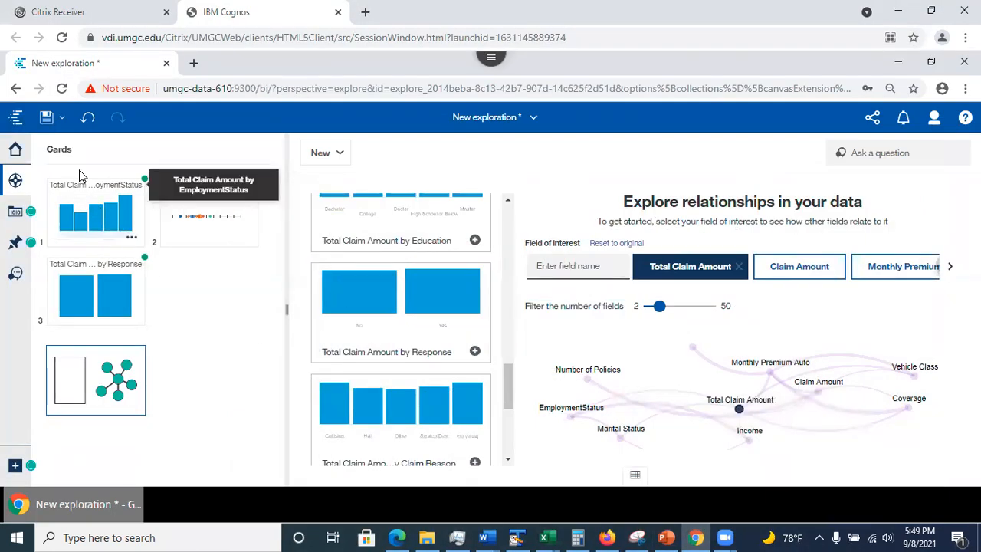
- Open the Total Claim Amount by EmploymentStatus card and read through the insights in its details
{"action": "left_click", "coordinate": [98, 225]}
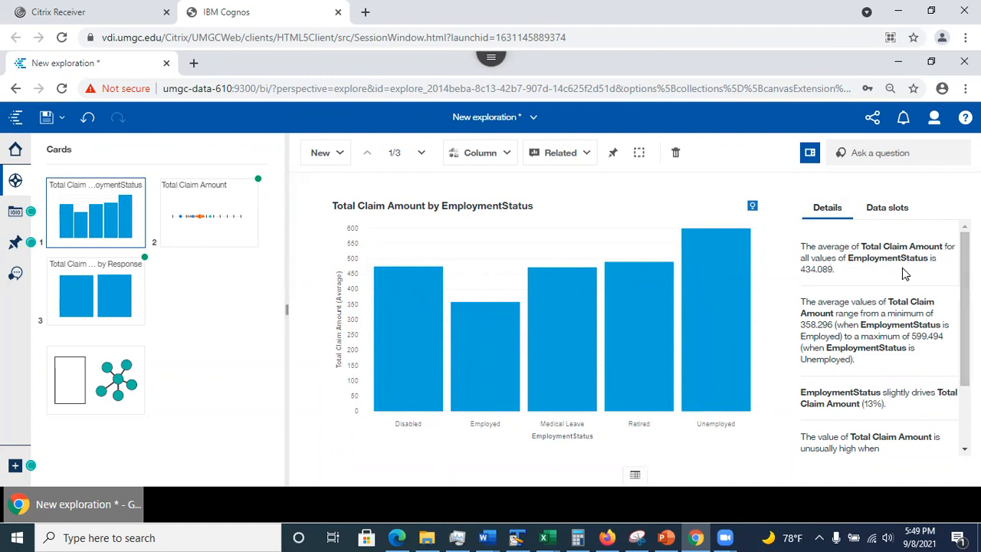
{"action": "left_click_drag", "start_coordinate": [799, 270], "coordinate": [849, 270]}
{"action": "left_click", "coordinate": [848, 270]}
{"action": "scroll", "coordinate": [881, 337], "scroll_direction": "down", "scroll_amount": 2}
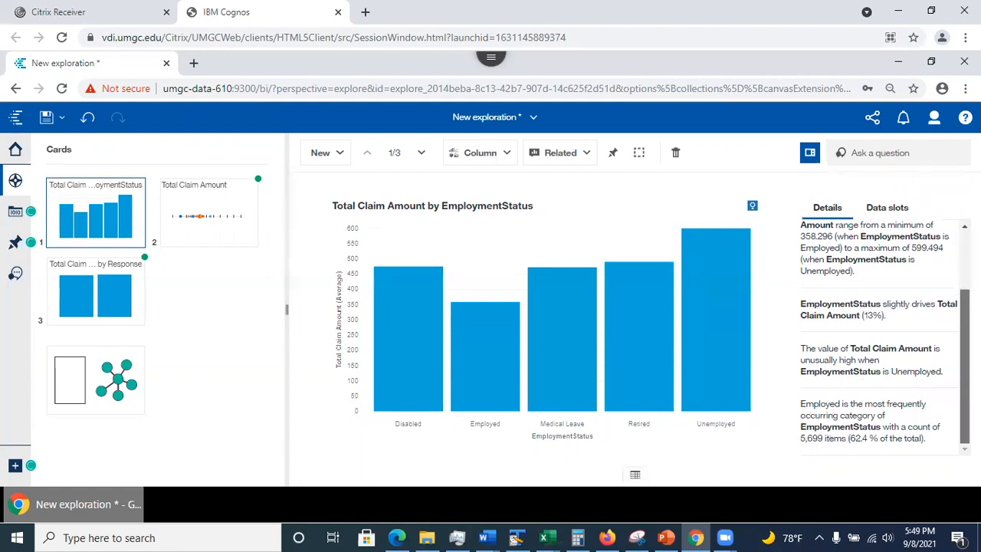
{"action": "scroll", "coordinate": [882, 337], "scroll_direction": "up", "scroll_amount": 2}
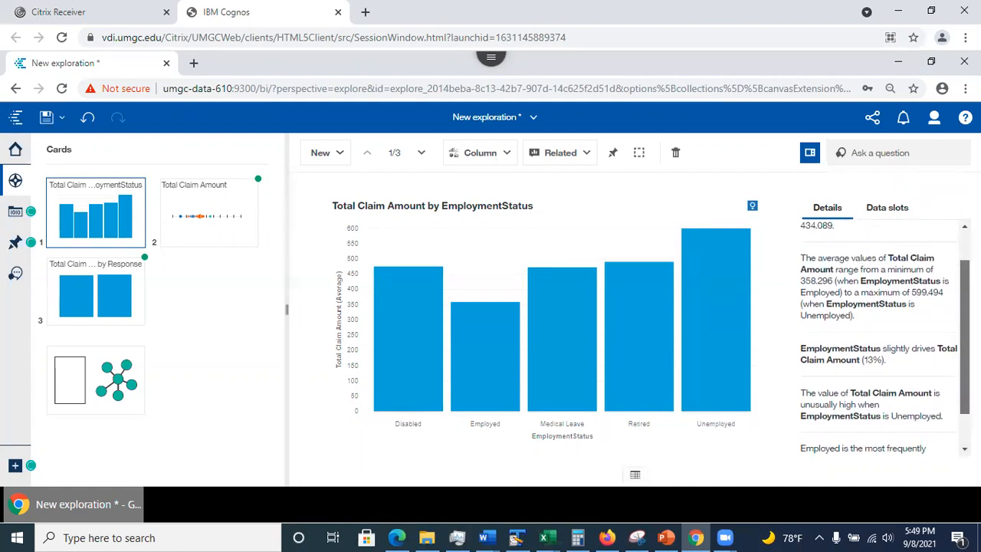
- Replace EmploymentStatus with State Code as the bars of the Total Claim Amount chart
{"action": "left_click", "coordinate": [898, 209]}
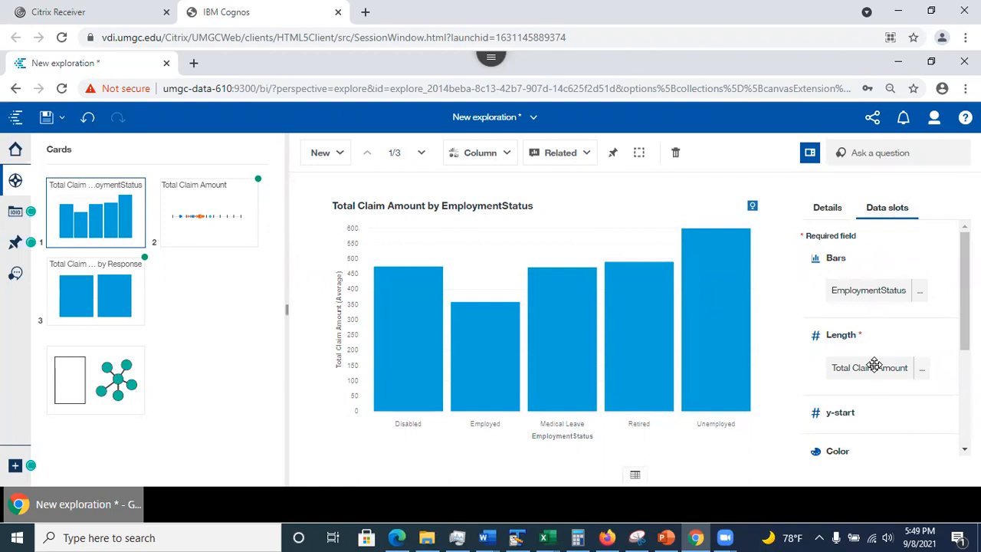
{"action": "left_click", "coordinate": [15, 213]}
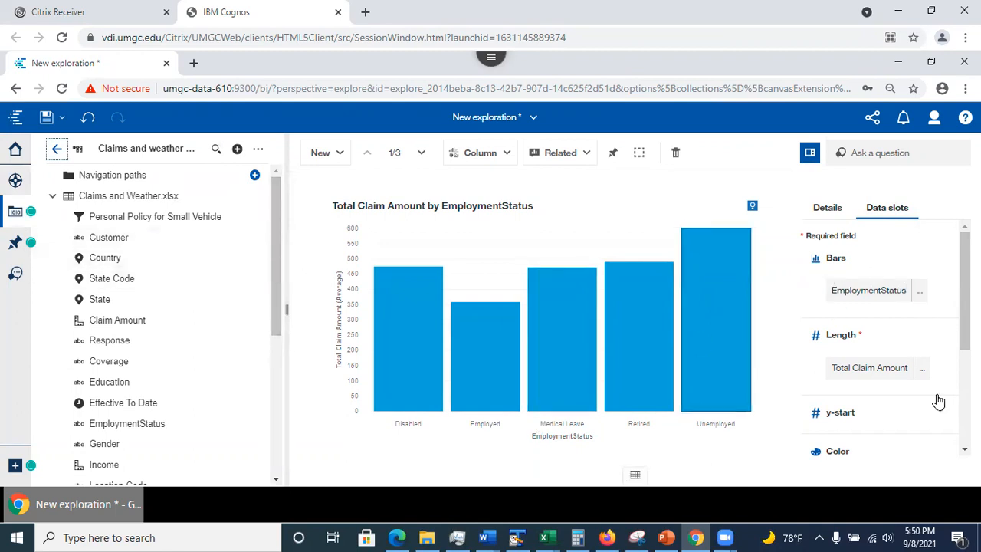
{"action": "left_click", "coordinate": [920, 291]}
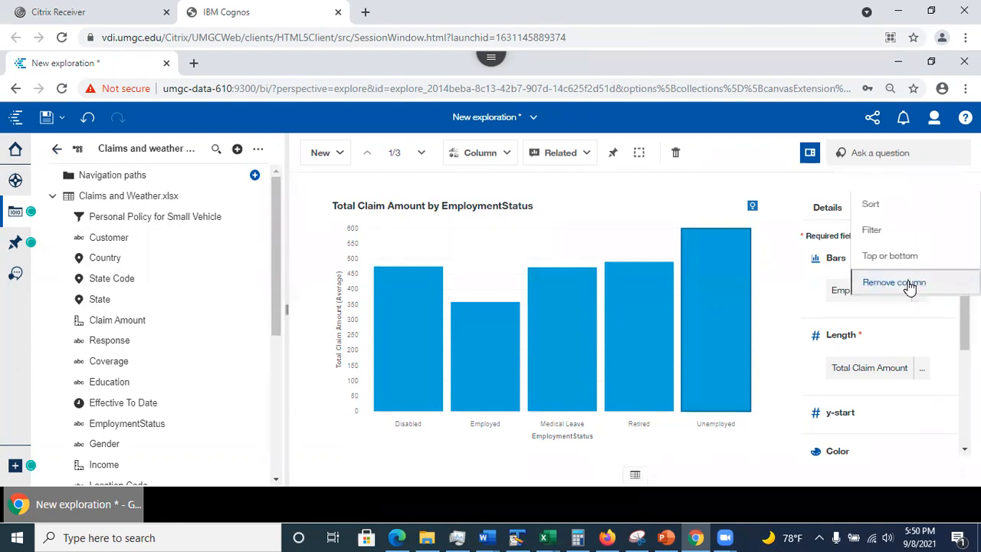
{"action": "left_click", "coordinate": [910, 285]}
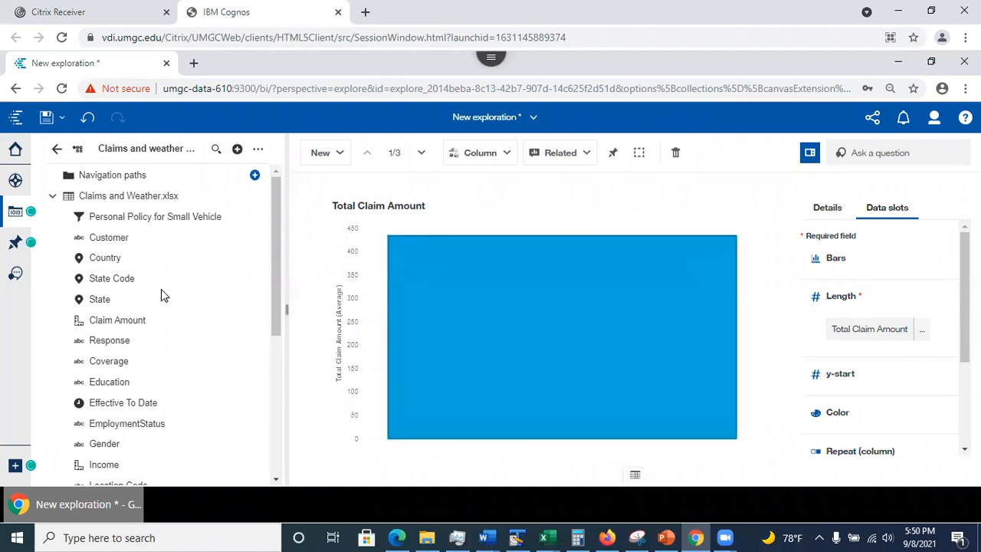
{"action": "left_click_drag", "start_coordinate": [97, 282], "coordinate": [837, 274]}
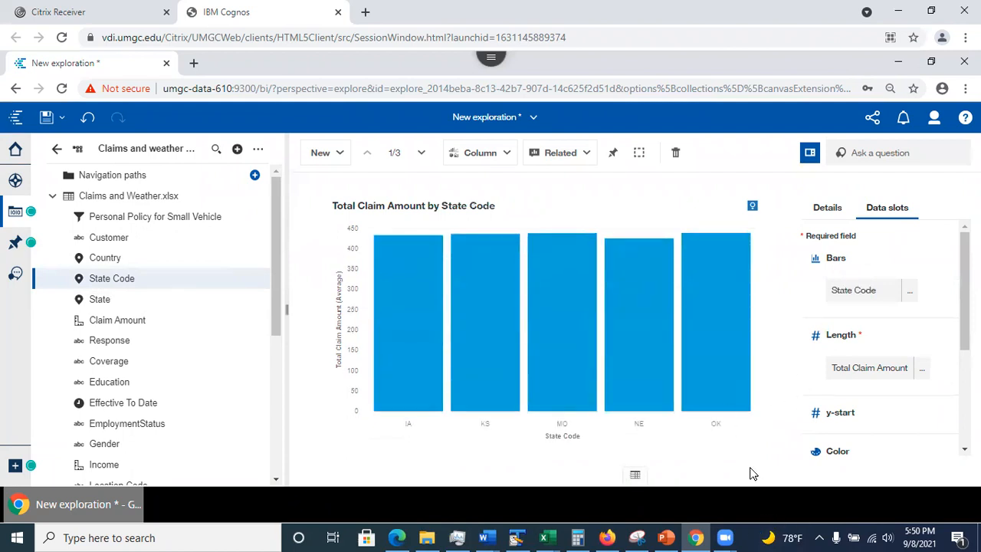
- Apply the Personal Policy for Small Vehicle filter as a local filter on the Total Claim Amount by State Code chart
{"action": "scroll", "coordinate": [888, 337], "scroll_direction": "down", "scroll_amount": 4}
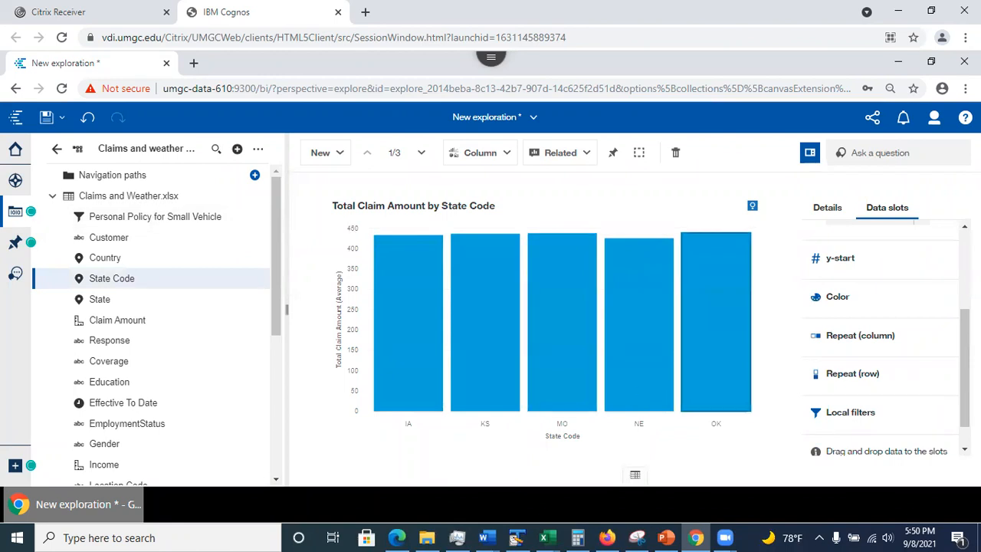
{"action": "scroll", "coordinate": [893, 392], "scroll_direction": "down", "scroll_amount": 1}
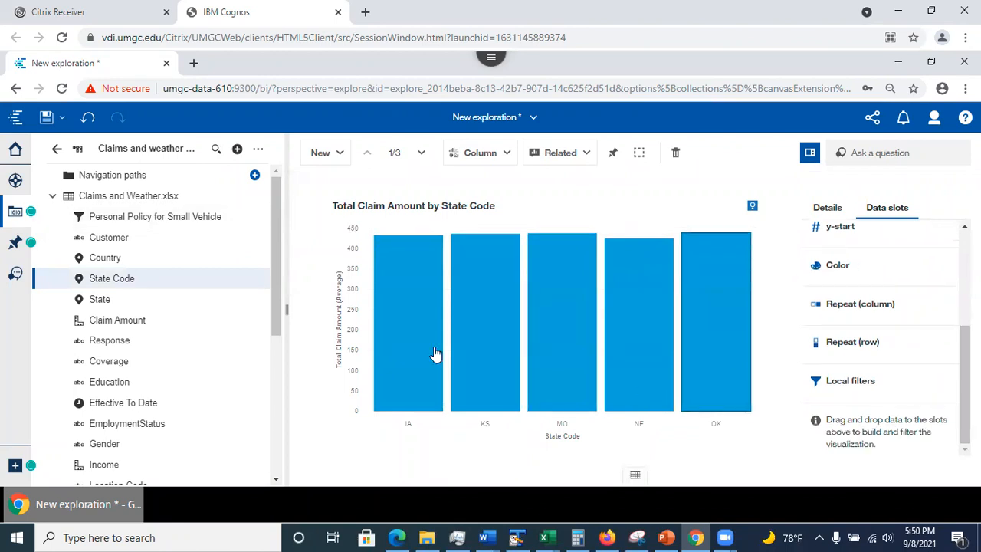
{"action": "left_click_drag", "start_coordinate": [98, 215], "coordinate": [840, 377]}
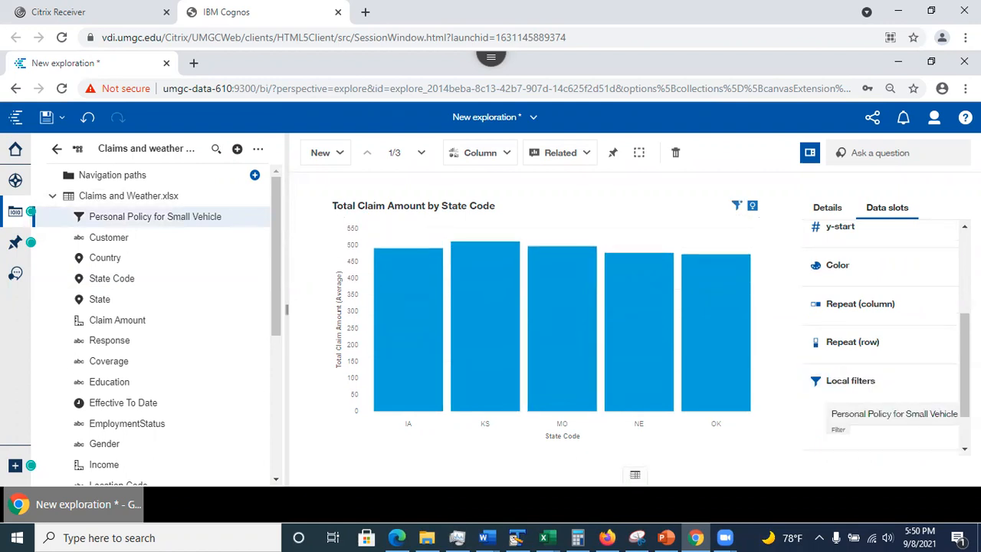
{"action": "scroll", "coordinate": [868, 414], "scroll_direction": "down", "scroll_amount": 1}
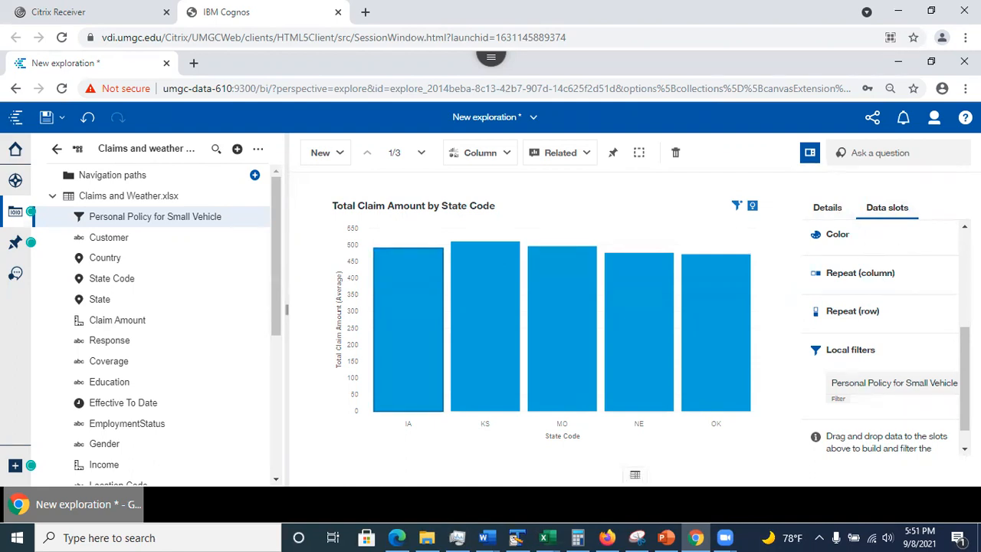
{"action": "scroll", "coordinate": [911, 253], "scroll_direction": "up", "scroll_amount": 5}
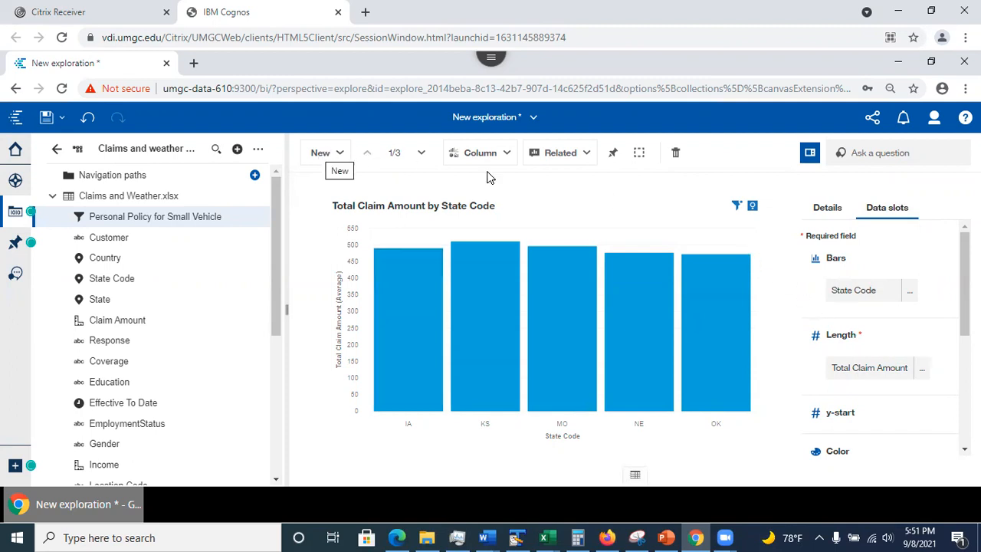
- Add the related Total Claim Amount by Marital Status visualization as a new card in the exploration
{"action": "left_click", "coordinate": [334, 154]}
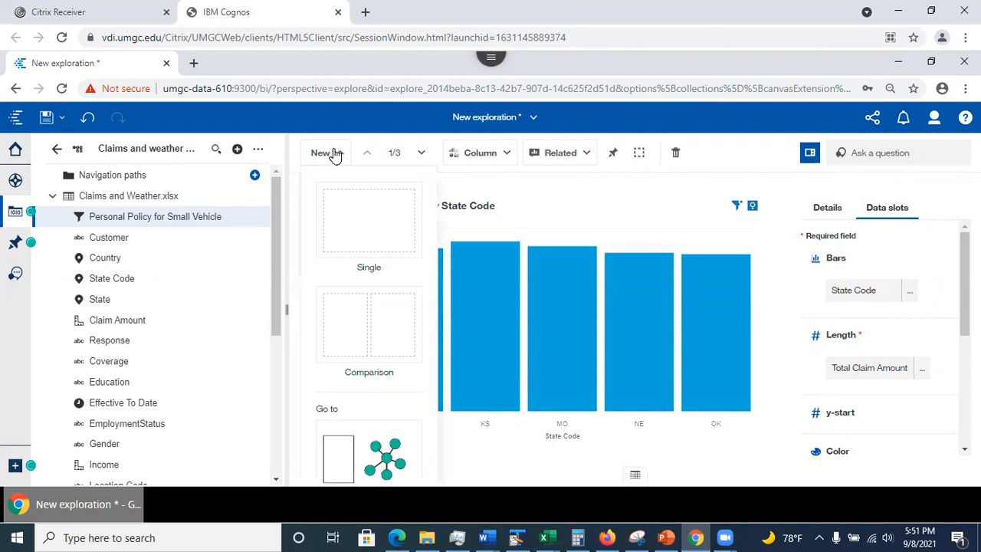
{"action": "left_click", "coordinate": [516, 175]}
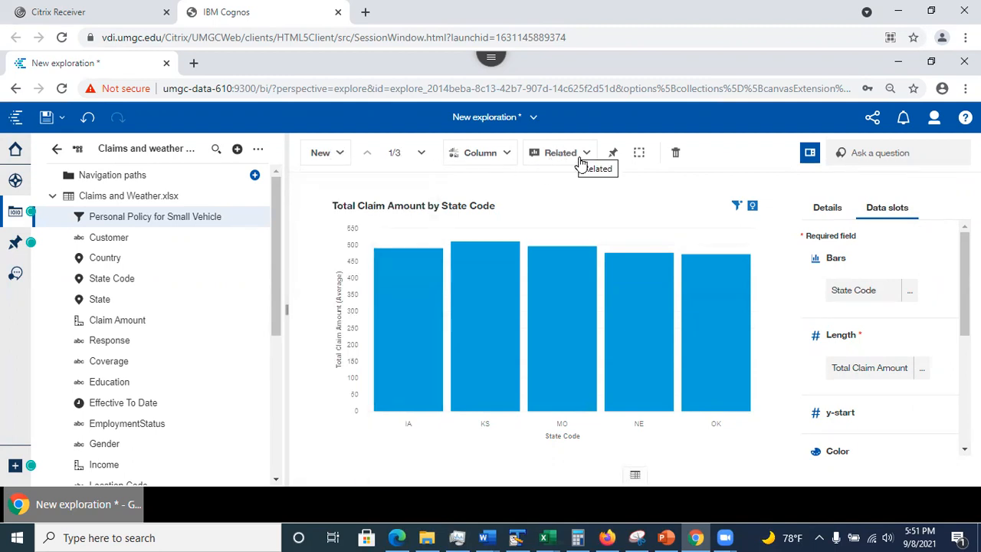
{"action": "left_click", "coordinate": [558, 158]}
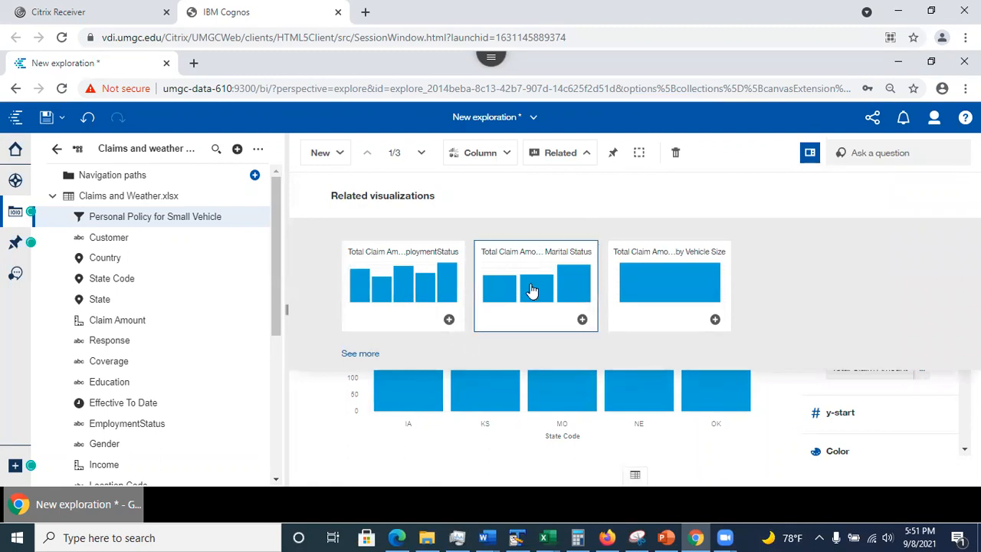
{"action": "left_click", "coordinate": [582, 320]}
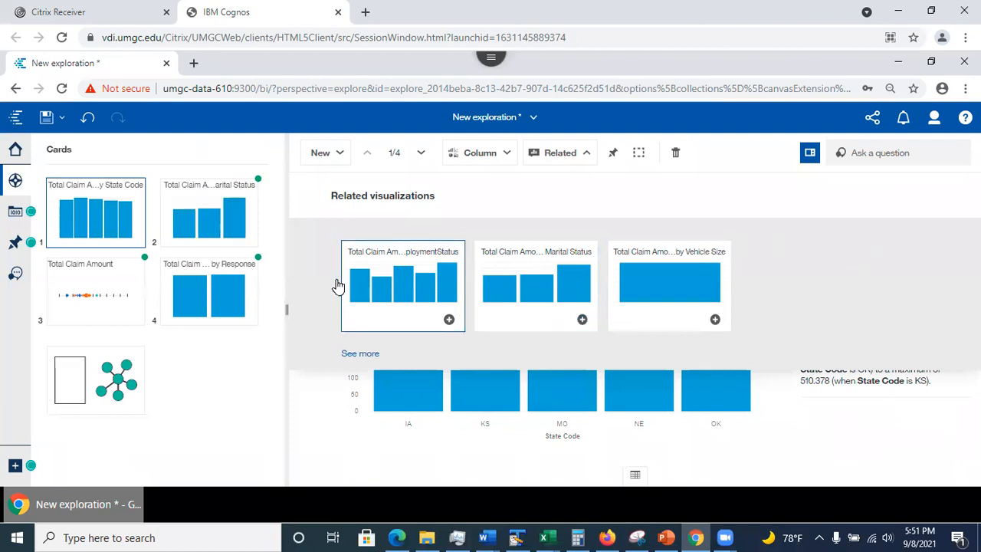
- Create a new single card with a Spiral visualization and assign Total Claim Amount as its target
{"action": "left_click", "coordinate": [320, 156]}
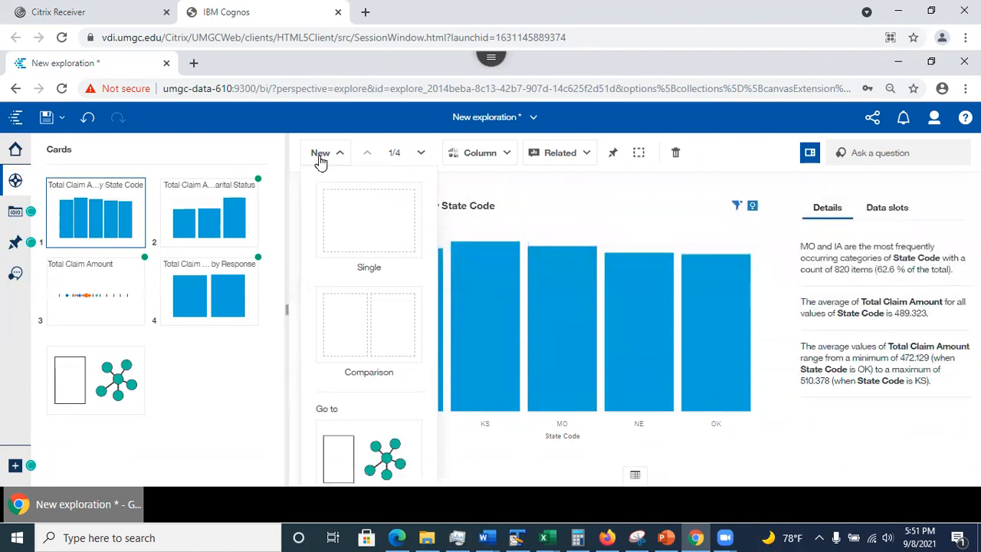
{"action": "left_click", "coordinate": [380, 221]}
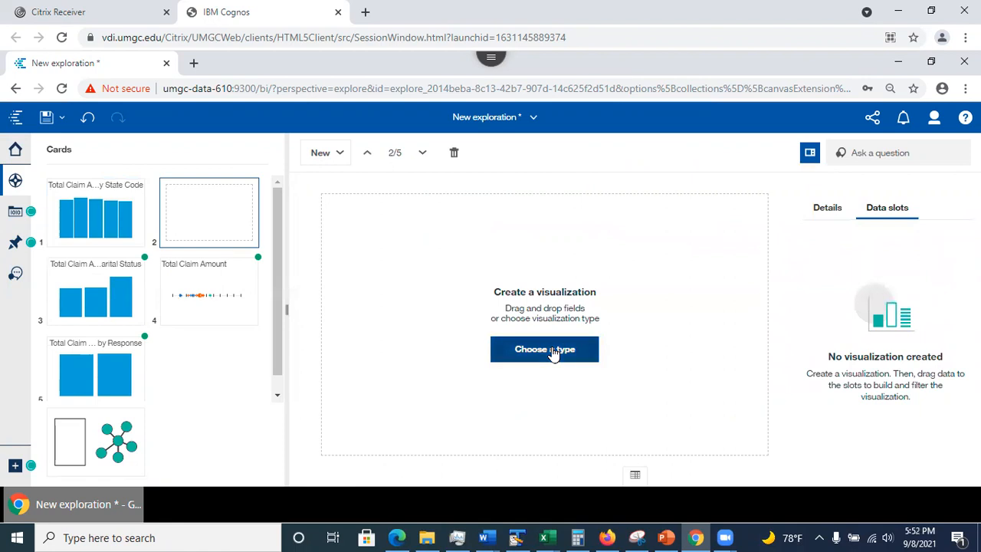
{"action": "left_click", "coordinate": [554, 350]}
{"action": "scroll", "coordinate": [629, 356], "scroll_direction": "down", "scroll_amount": 5}
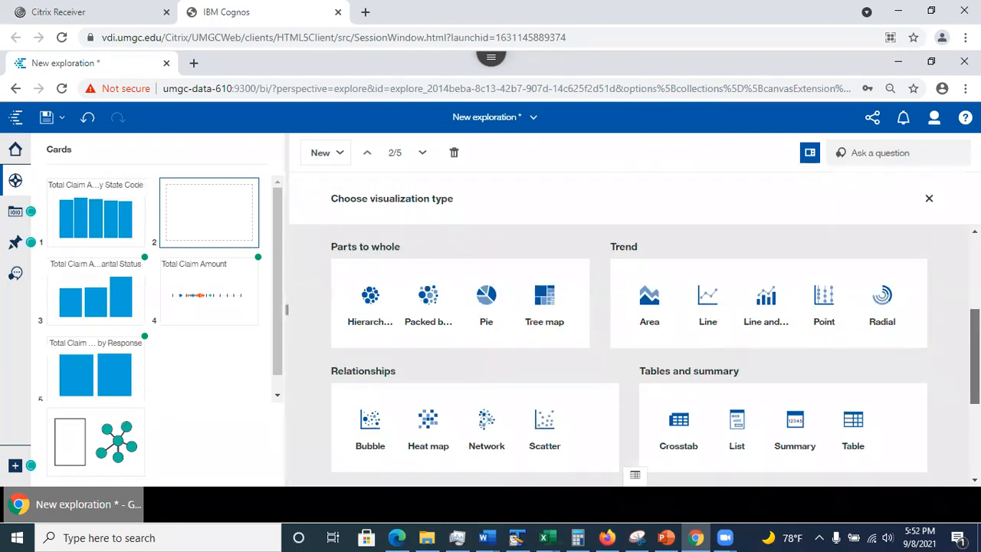
{"action": "scroll", "coordinate": [629, 356], "scroll_direction": "down", "scroll_amount": 3}
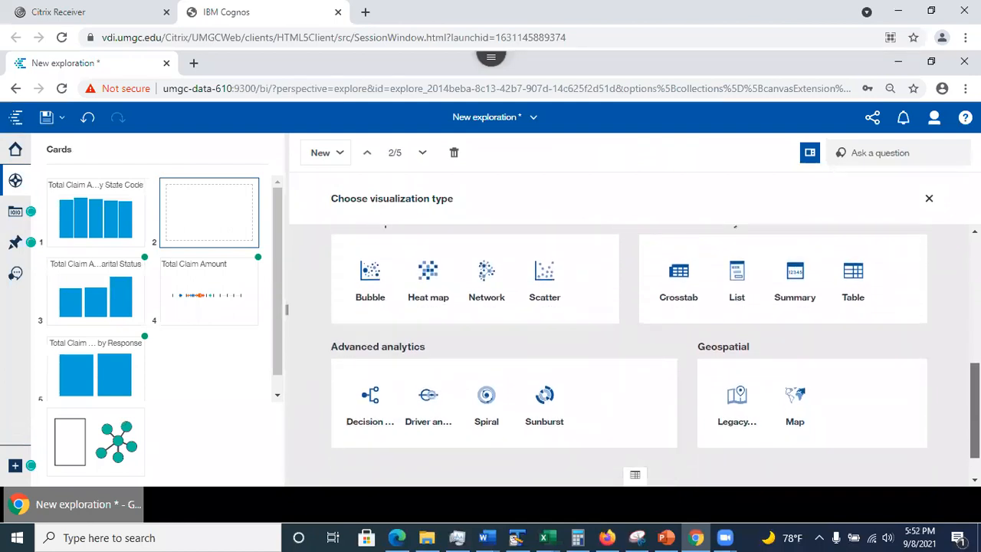
{"action": "left_click", "coordinate": [480, 392]}
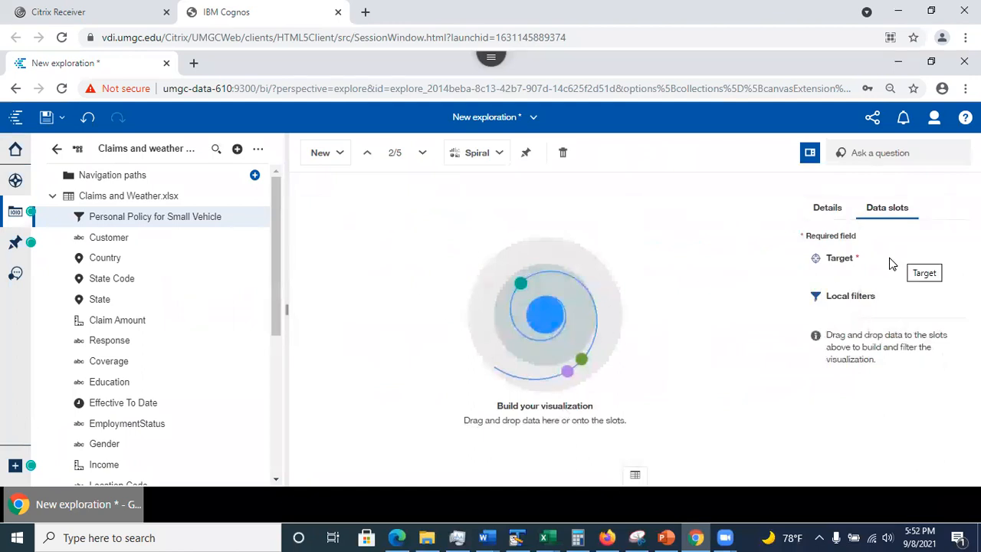
{"action": "left_click_drag", "start_coordinate": [274, 302], "coordinate": [279, 451]}
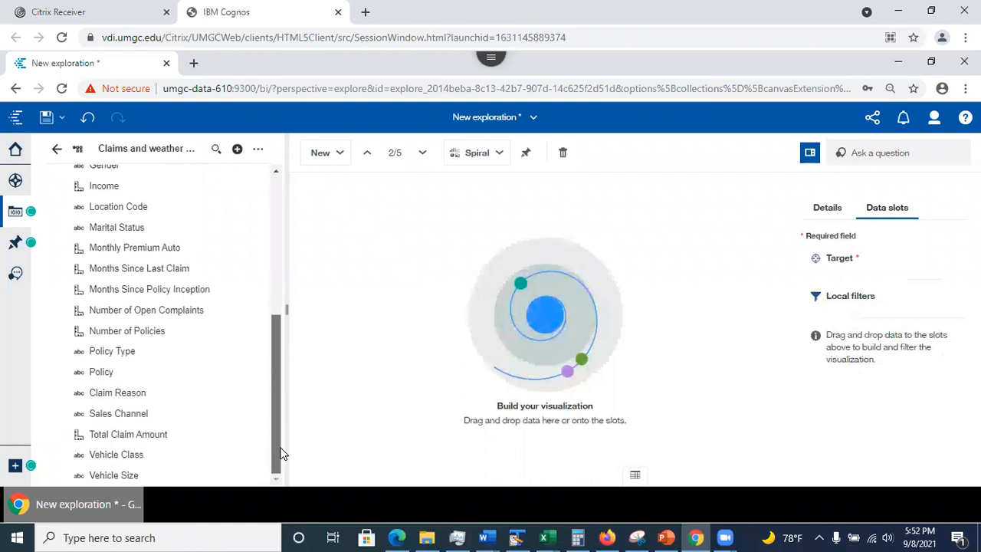
{"action": "left_click_drag", "start_coordinate": [118, 439], "coordinate": [864, 263]}
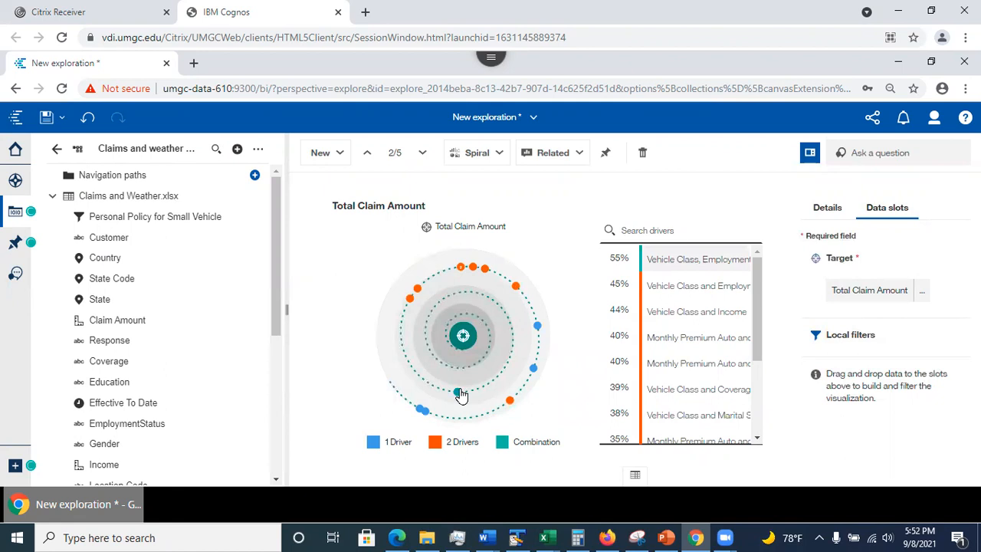
- Restrict the Total Claim Amount spiral to 1 Driver predictors and inspect the predictive strength of Vehicle Class
{"action": "mouse_move", "coordinate": [459, 394]}
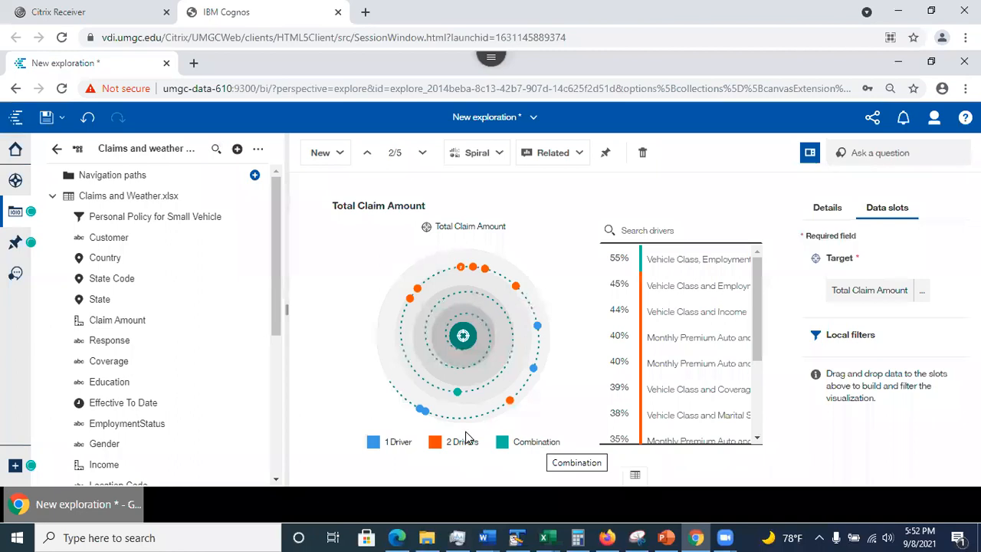
{"action": "left_click", "coordinate": [435, 444]}
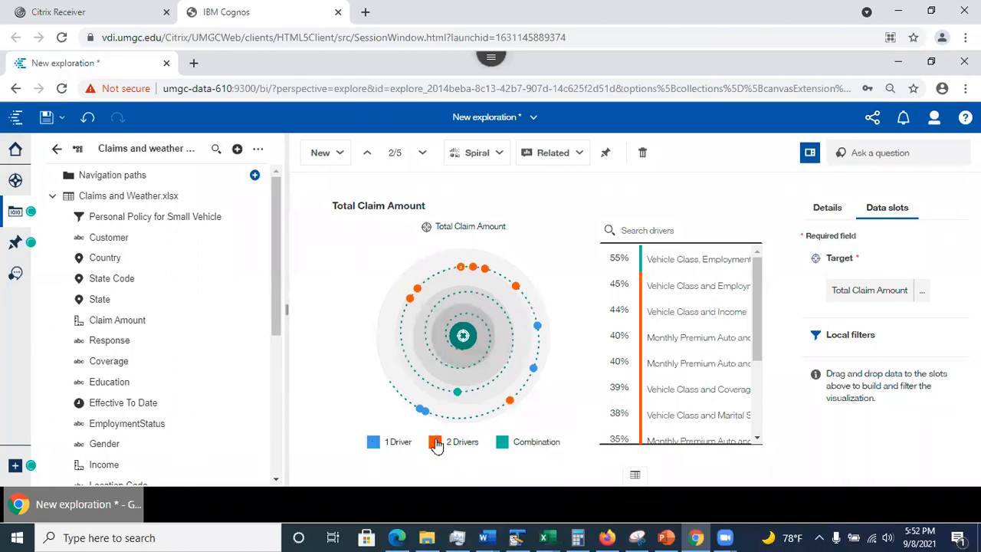
{"action": "left_click", "coordinate": [503, 445]}
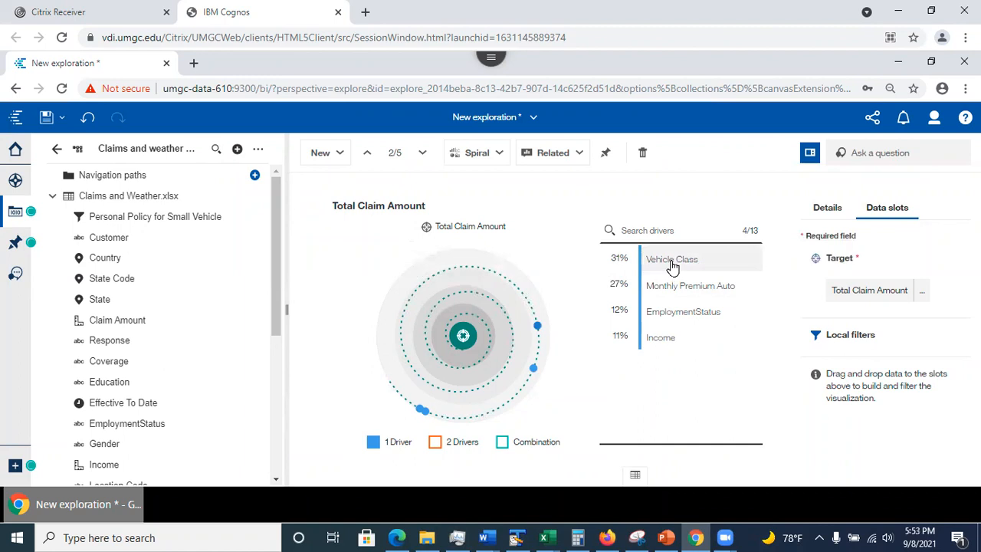
{"action": "mouse_move", "coordinate": [671, 265]}
{"action": "mouse_move", "coordinate": [628, 265]}
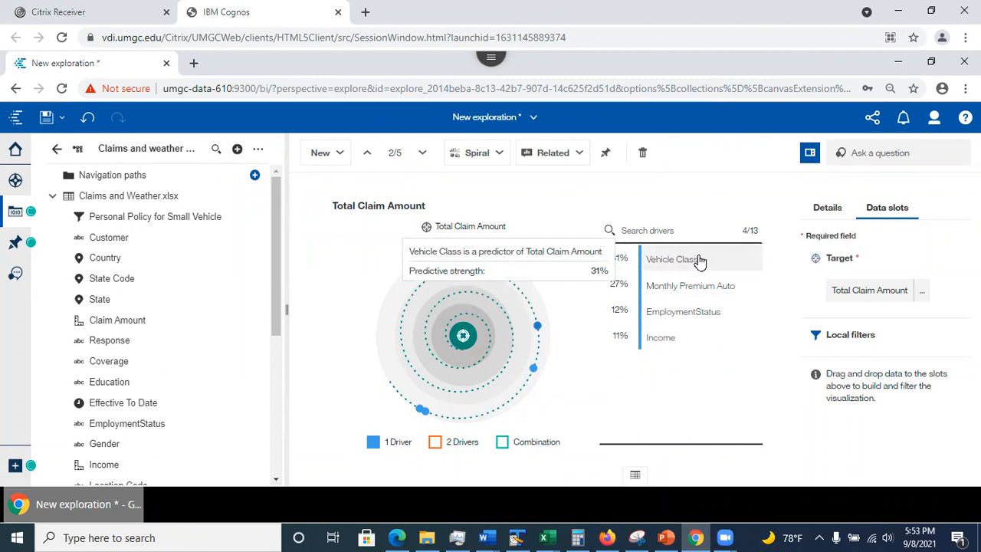
- Show the 2 Drivers and Combination predictors in the spiral again and review the full list of drivers
{"action": "left_click", "coordinate": [434, 444]}
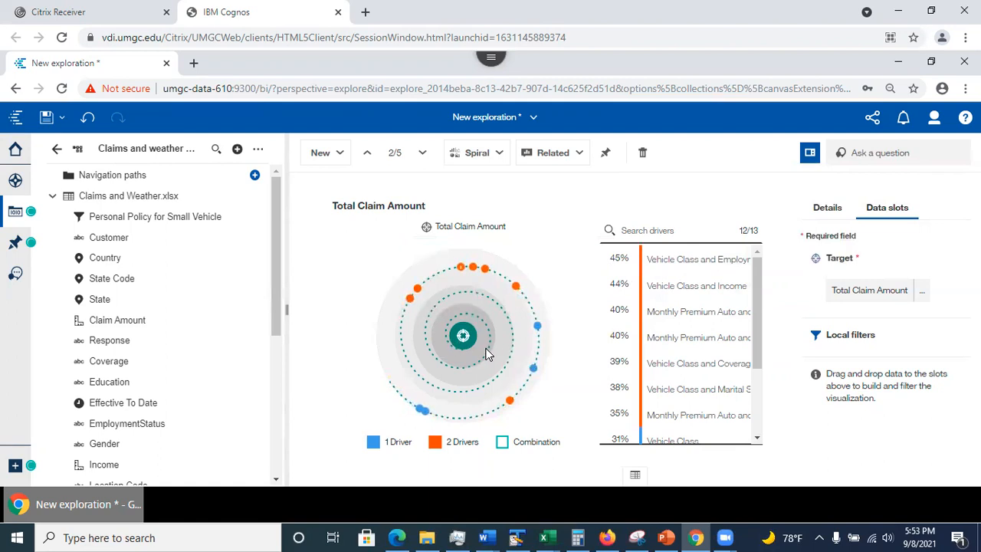
{"action": "left_click", "coordinate": [502, 444]}
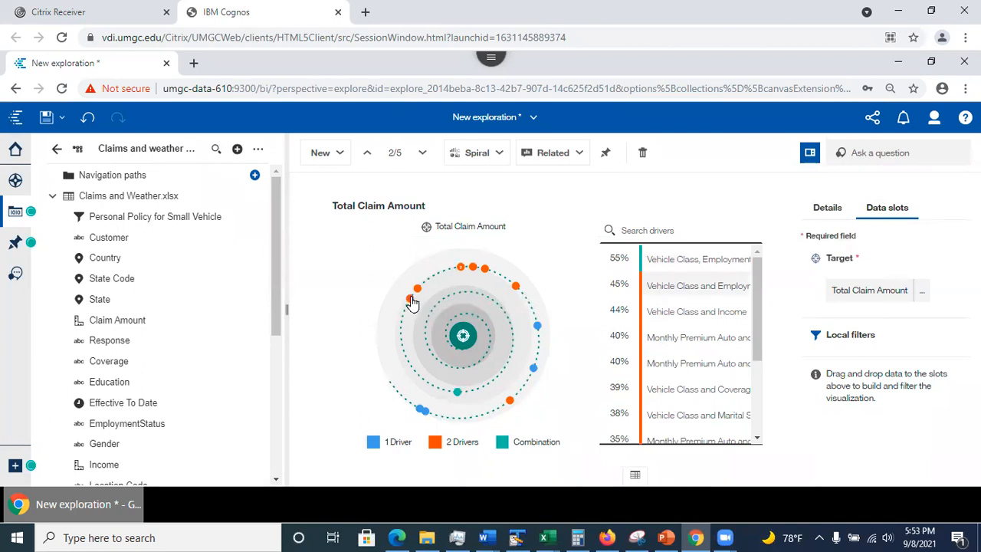
{"action": "mouse_move", "coordinate": [412, 303]}
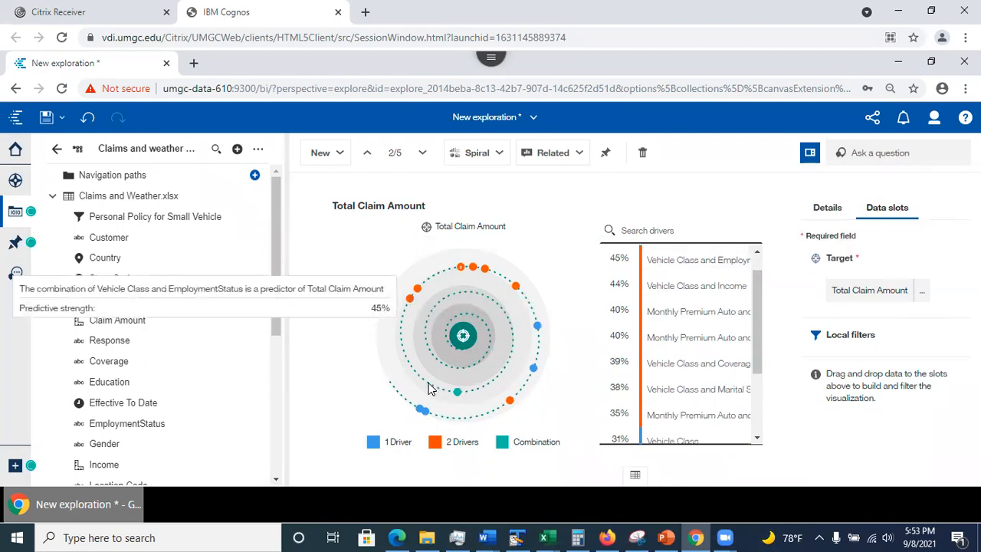
{"action": "left_click_drag", "start_coordinate": [755, 320], "coordinate": [778, 429]}
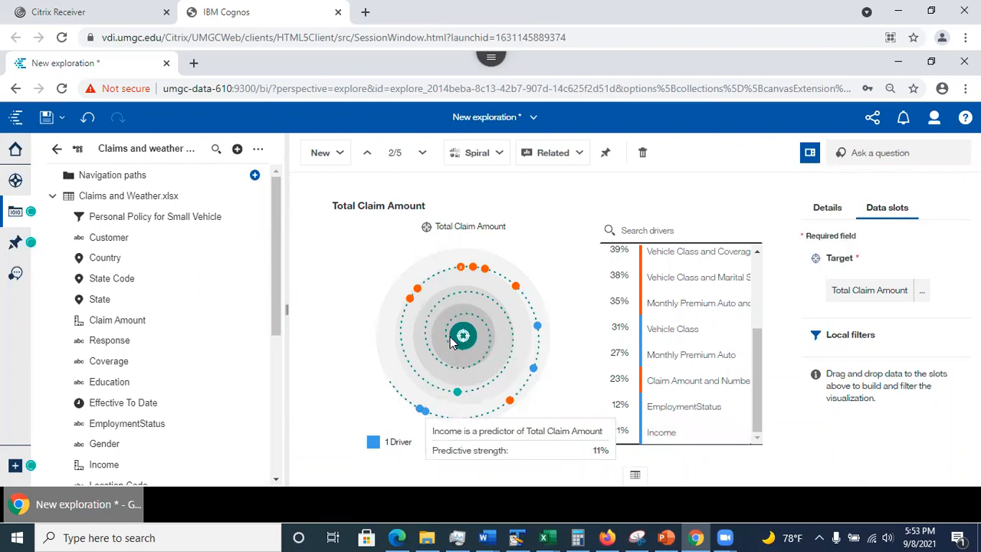
- Compare the Total Claim Amount spiral card with the Total Claim Amount driver analysis card
{"action": "left_click", "coordinate": [17, 183]}
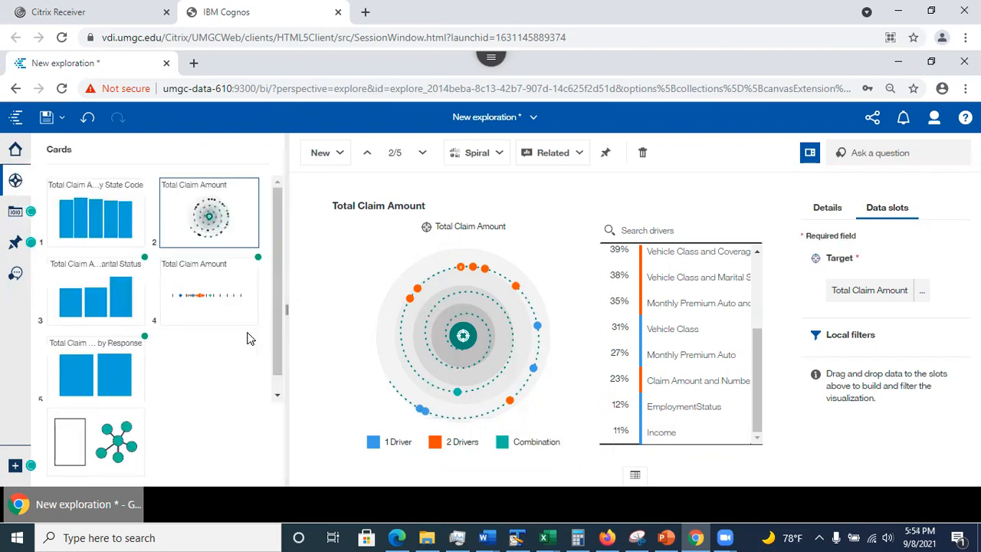
{"action": "left_click", "coordinate": [204, 282]}
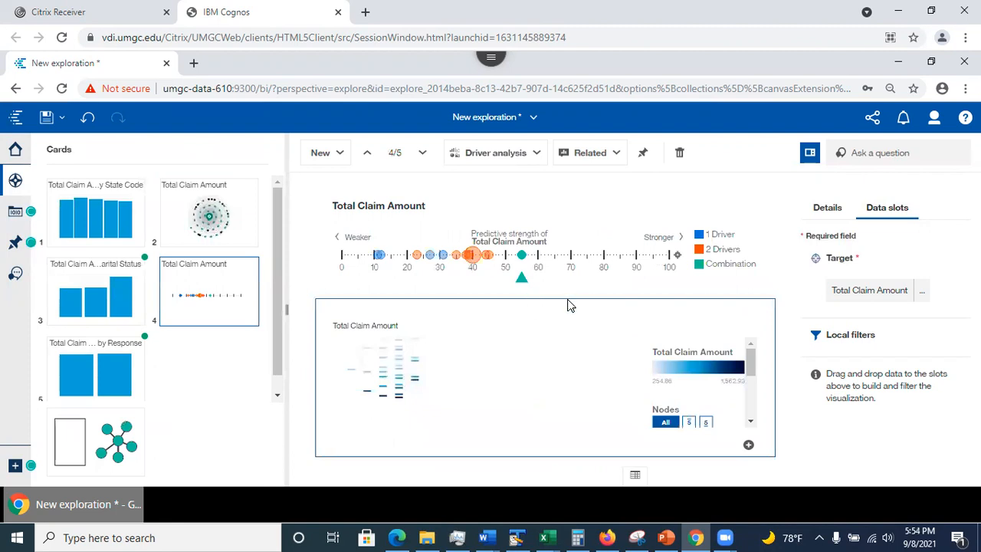
{"action": "left_click", "coordinate": [215, 211]}
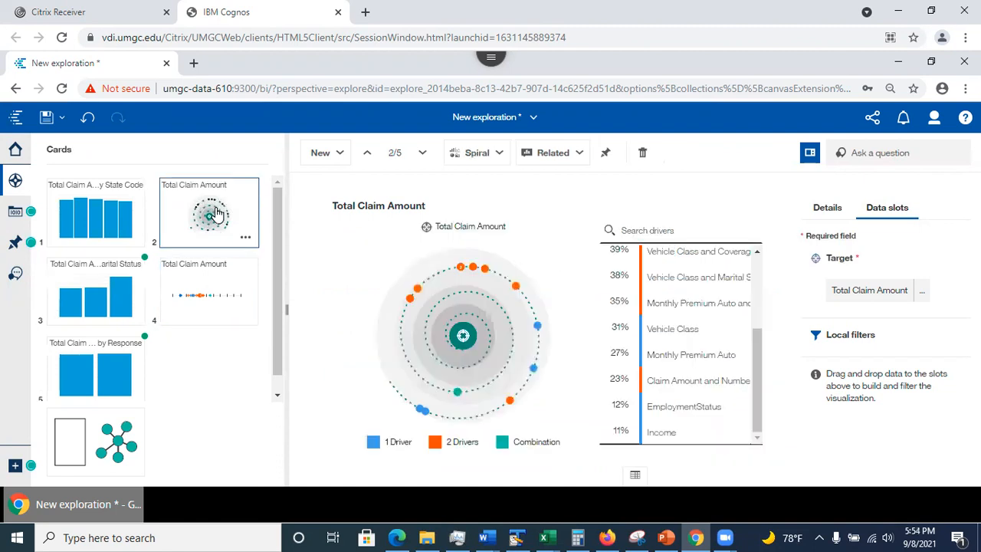
{"action": "left_click", "coordinate": [216, 295]}
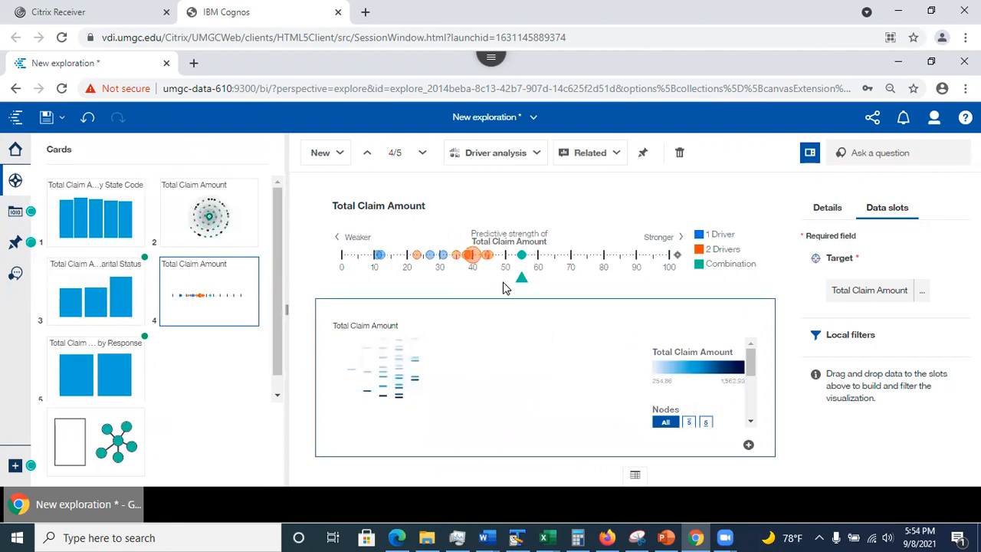
- Enlarge the driver analysis by hiding the card list and the data slots and zooming in on the page
{"action": "left_click", "coordinate": [10, 185]}
{"action": "key", "text": "ctrl+plus"}
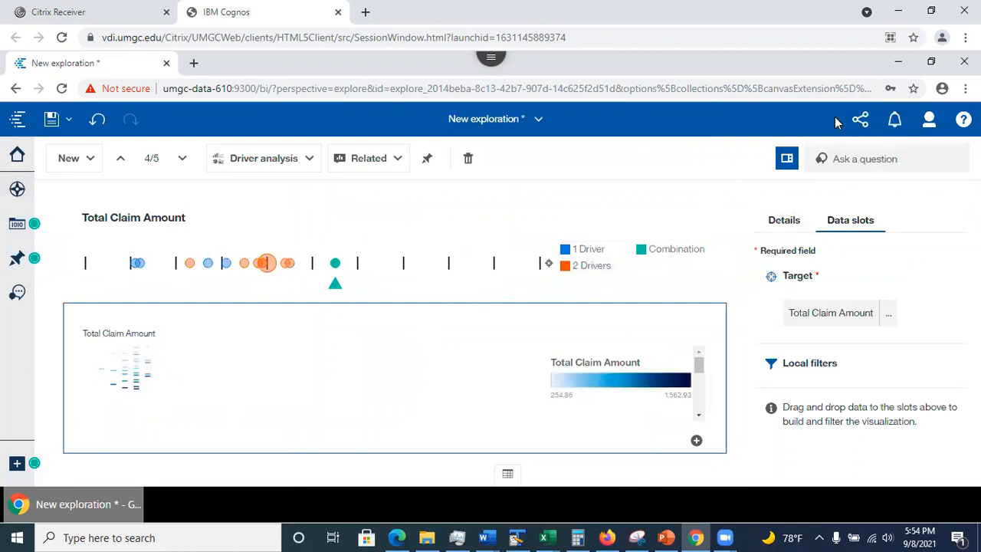
{"action": "left_click", "coordinate": [786, 158]}
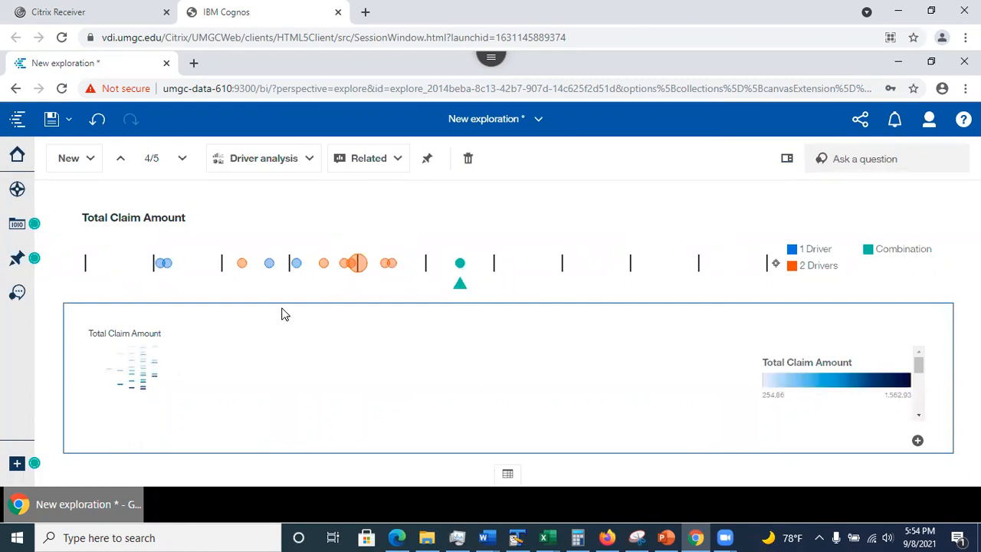
- Select the Income driver in the driver analysis, add its chart as a new card and check the card list
{"action": "left_click", "coordinate": [161, 264]}
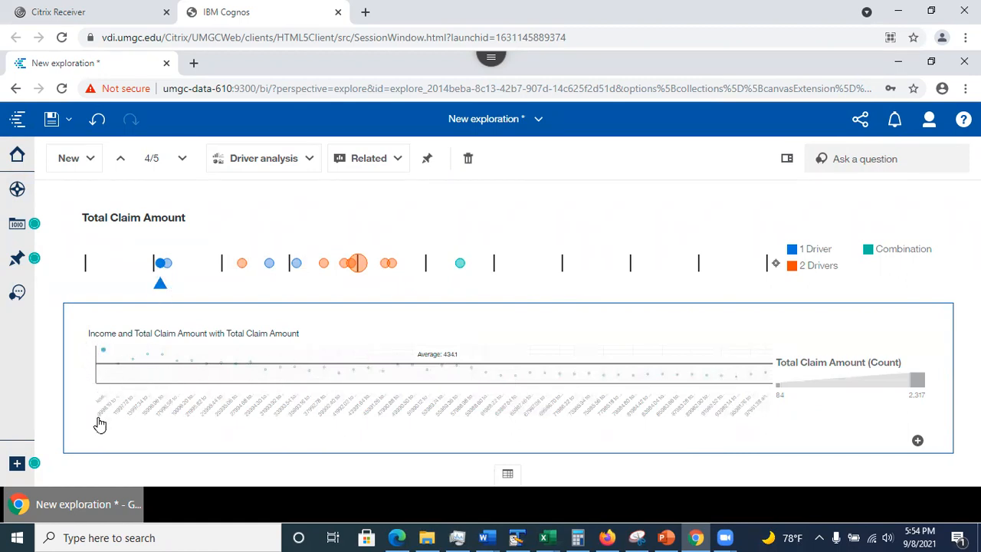
{"action": "left_click", "coordinate": [917, 443]}
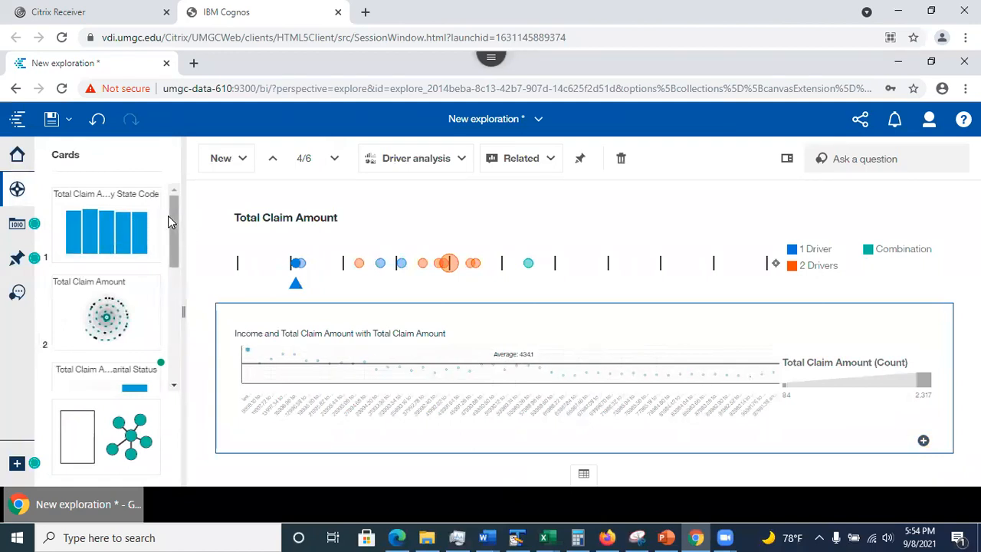
{"action": "left_click_drag", "start_coordinate": [174, 219], "coordinate": [174, 389]}
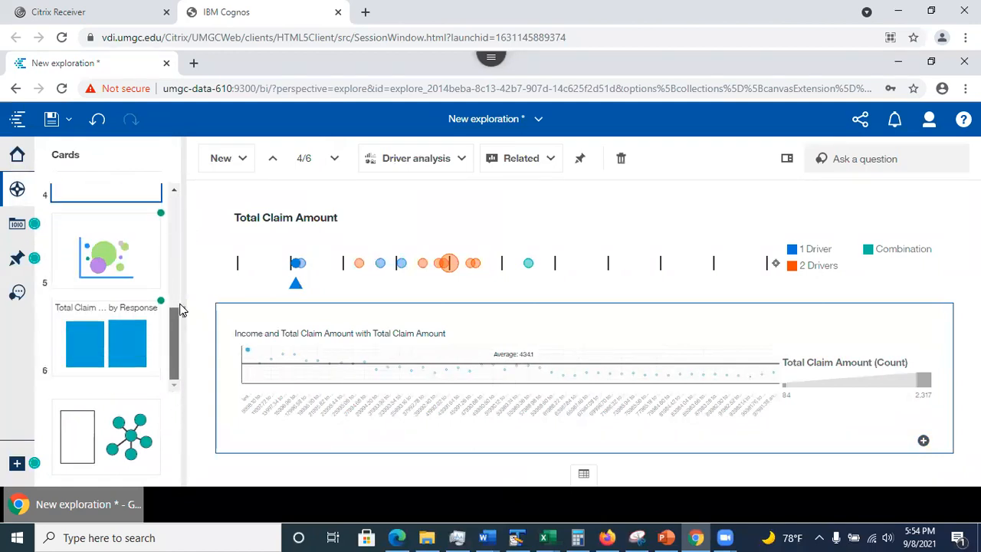
{"action": "left_click_drag", "start_coordinate": [181, 309], "coordinate": [177, 198]}
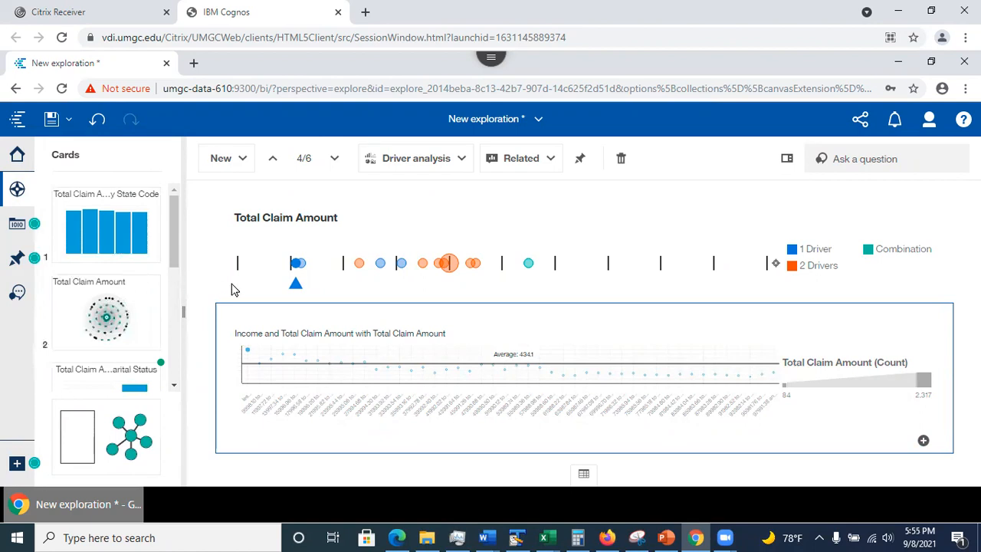
- View the driver analysis charts for Claim Amount and Number of Policies, for Monthly Premium Auto, and for the Combination driver
{"action": "left_click", "coordinate": [360, 265]}
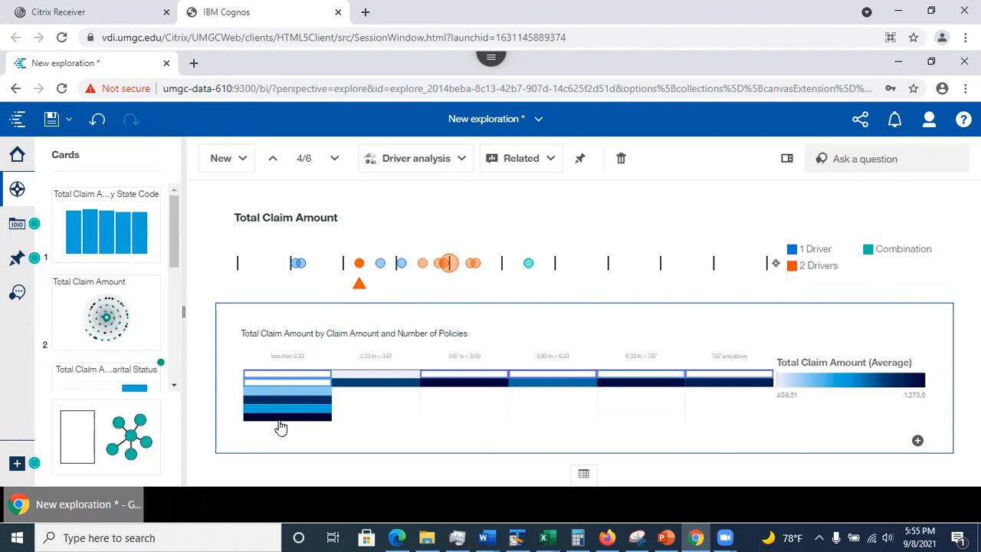
{"action": "left_click", "coordinate": [380, 264]}
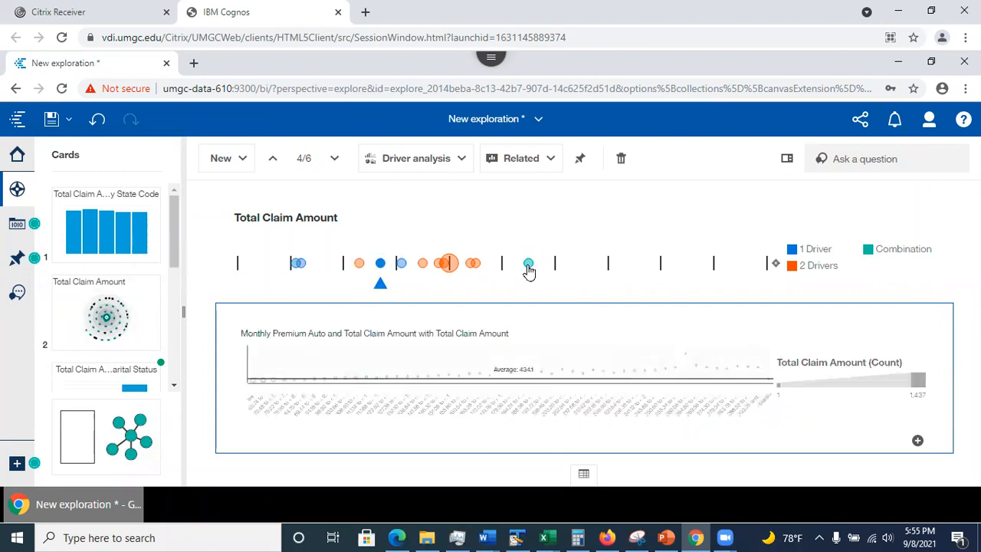
{"action": "left_click", "coordinate": [529, 264]}
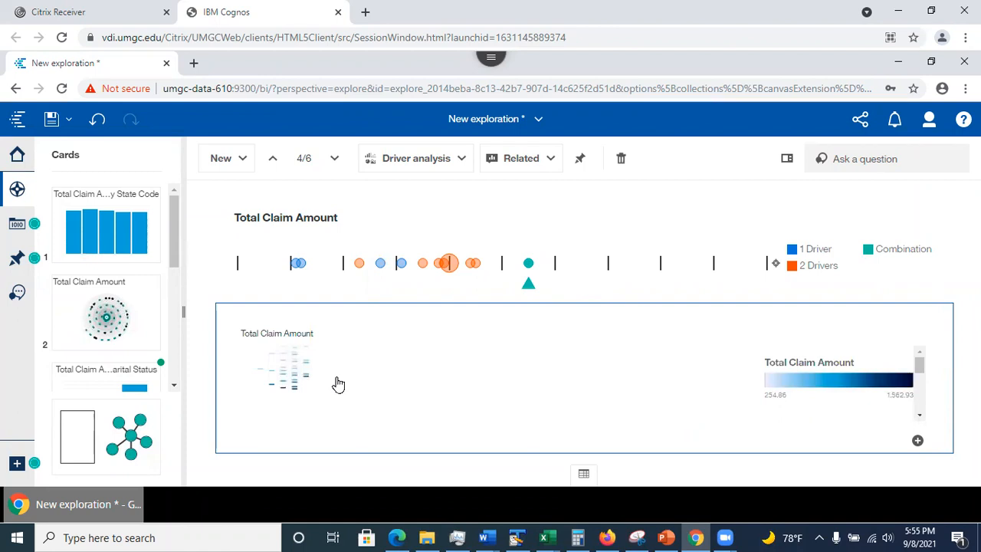
- Add a new single card to the exploration and choose the decision tree visualization for it
{"action": "left_click", "coordinate": [229, 166]}
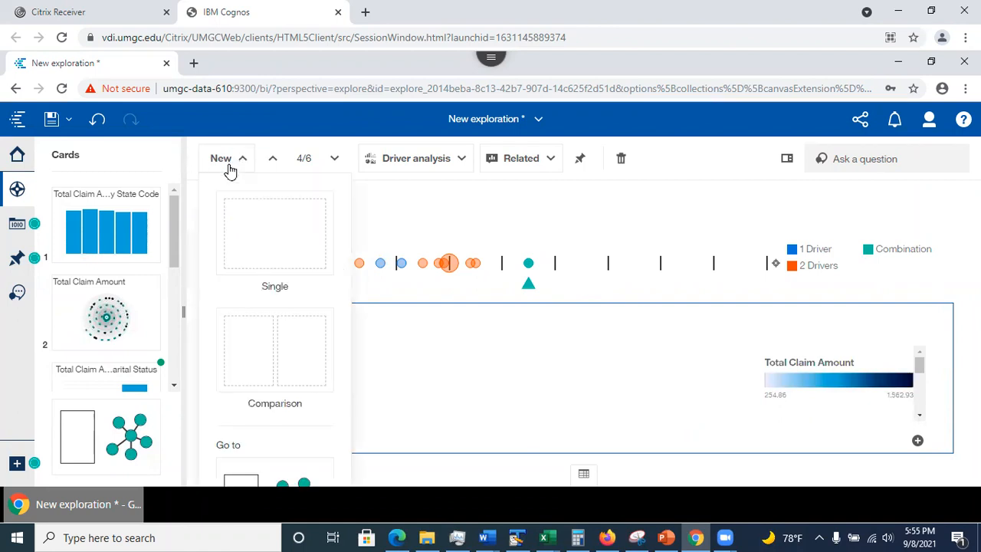
{"action": "left_click", "coordinate": [264, 217]}
{"action": "left_click", "coordinate": [567, 366]}
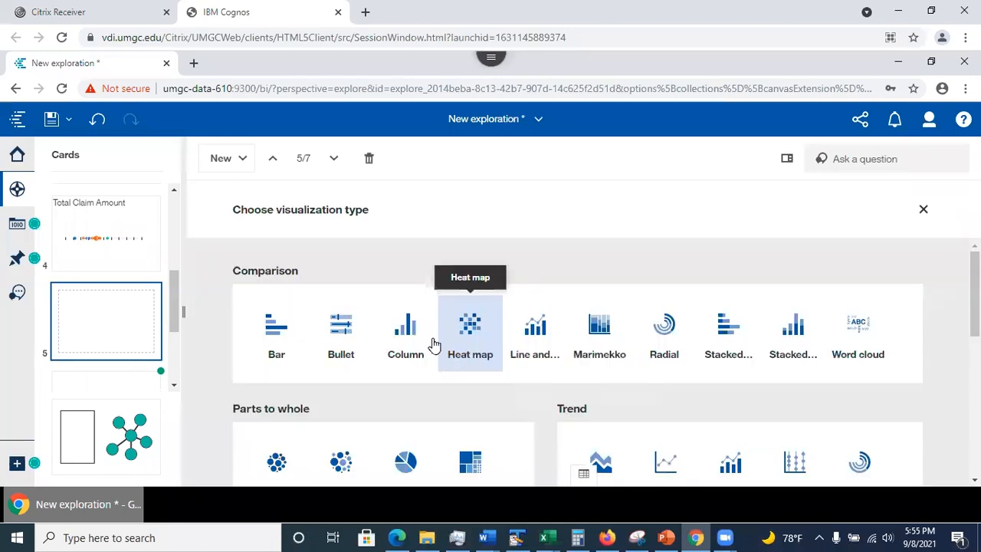
{"action": "scroll", "coordinate": [422, 479], "scroll_direction": "down", "scroll_amount": 3}
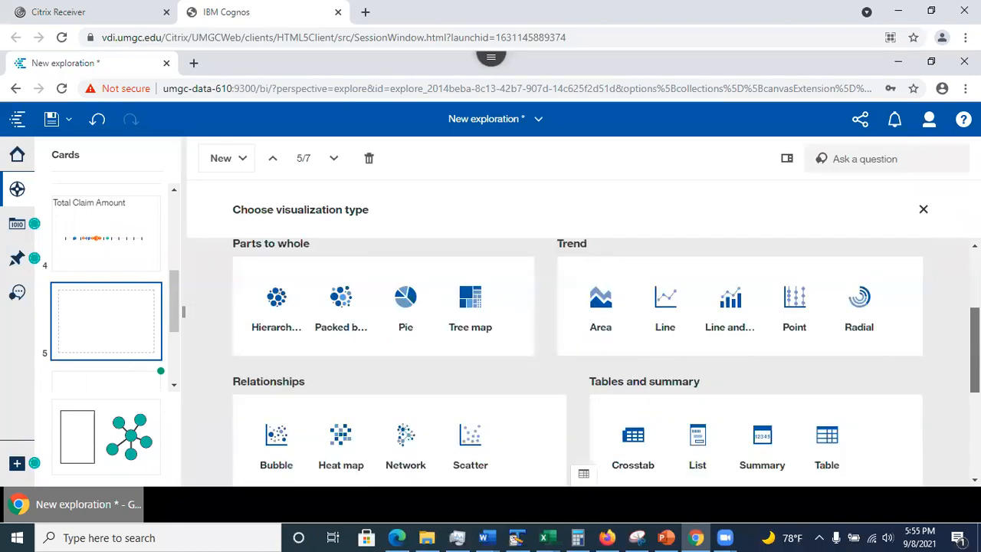
{"action": "scroll", "coordinate": [567, 416], "scroll_direction": "down", "scroll_amount": 3}
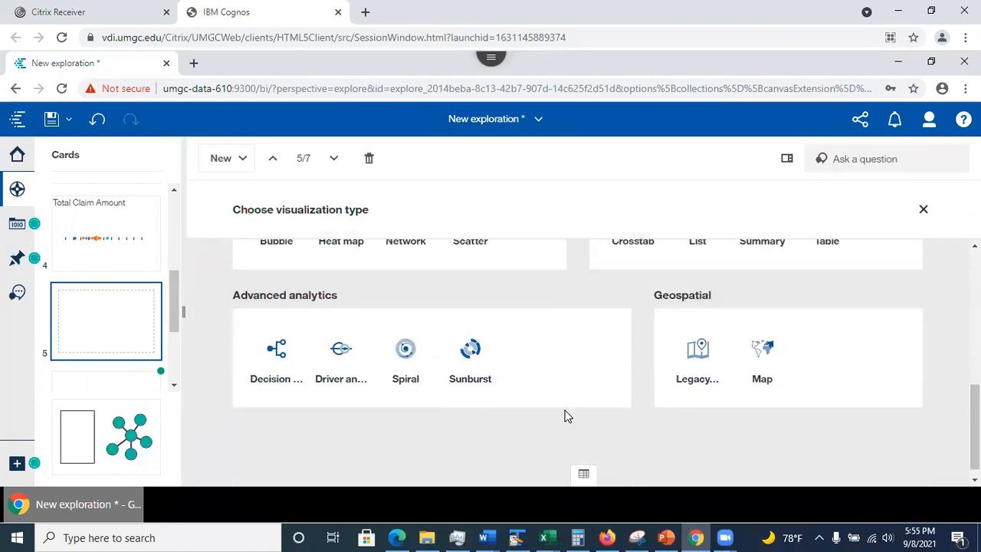
{"action": "left_click", "coordinate": [276, 357]}
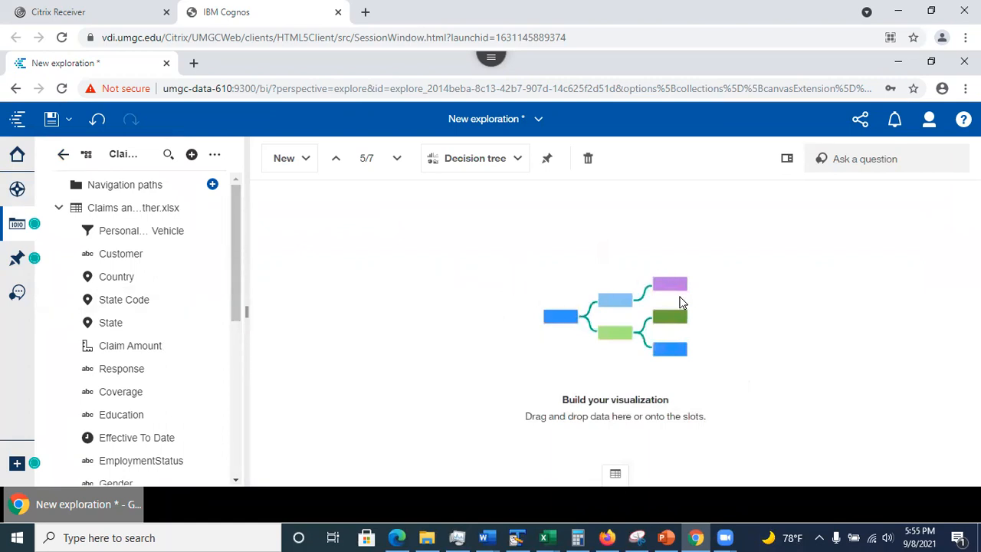
- Show the data slots of the decision tree card and assign Total Claim Amount as its target
{"action": "left_click", "coordinate": [787, 158]}
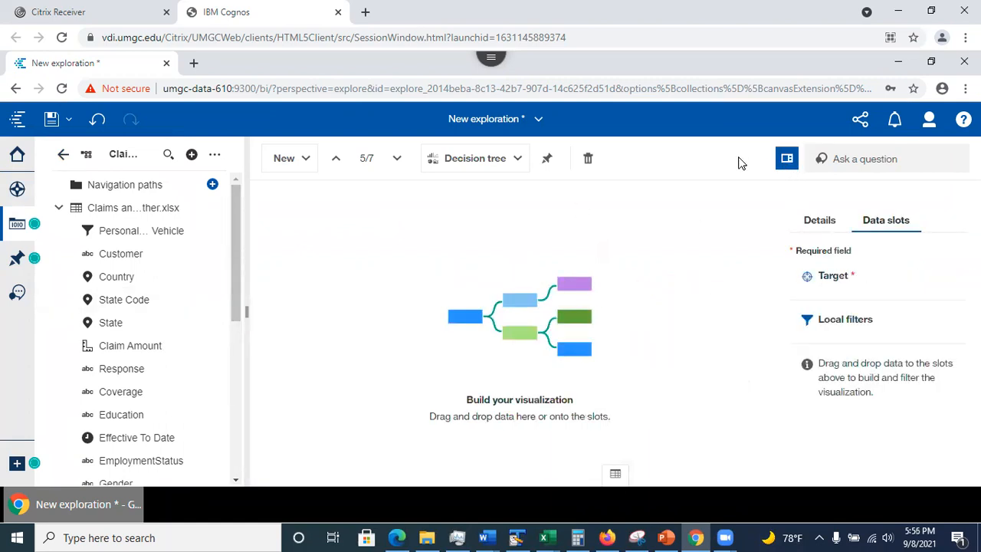
{"action": "left_click_drag", "start_coordinate": [236, 285], "coordinate": [235, 475]}
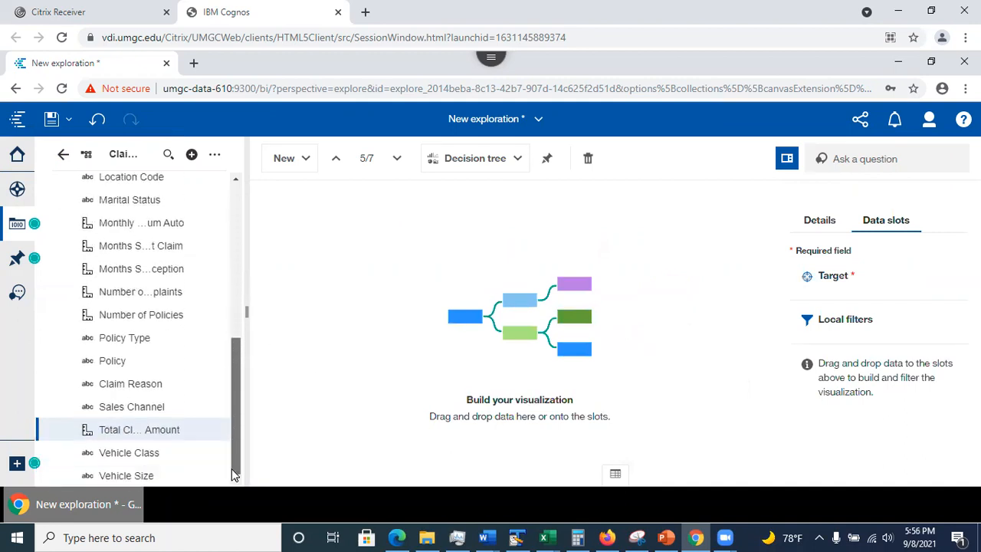
{"action": "left_click_drag", "start_coordinate": [164, 420], "coordinate": [839, 280]}
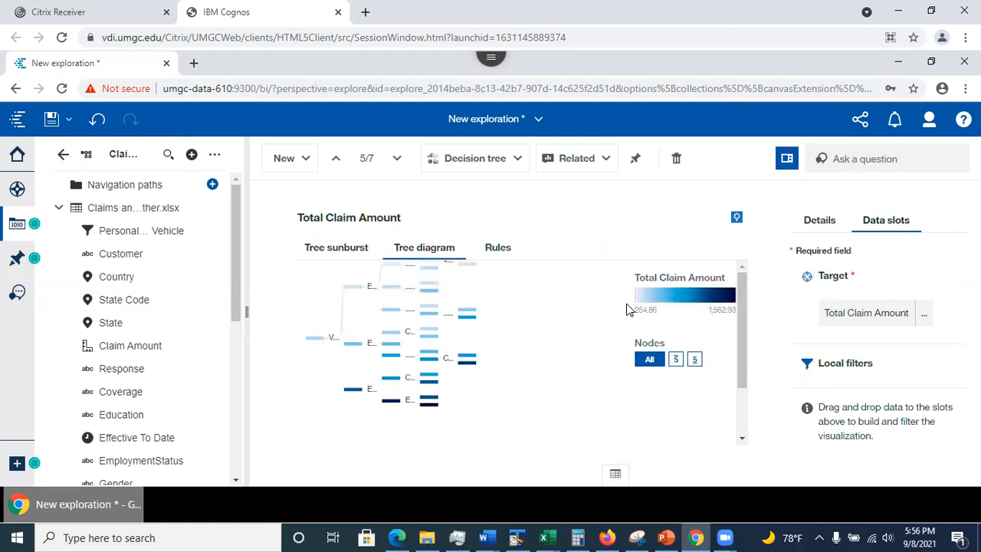
- Check the predictive strength of Vehicle Class on the Total Claim Amount spiral card, and return to the decision tree card
{"action": "left_click", "coordinate": [17, 191]}
{"action": "left_click", "coordinate": [92, 323]}
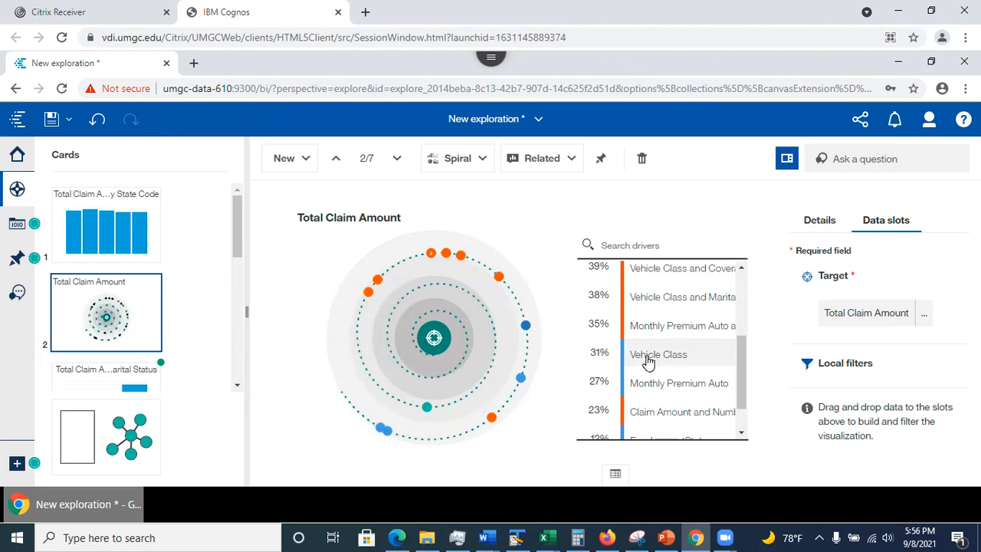
{"action": "mouse_move", "coordinate": [647, 363]}
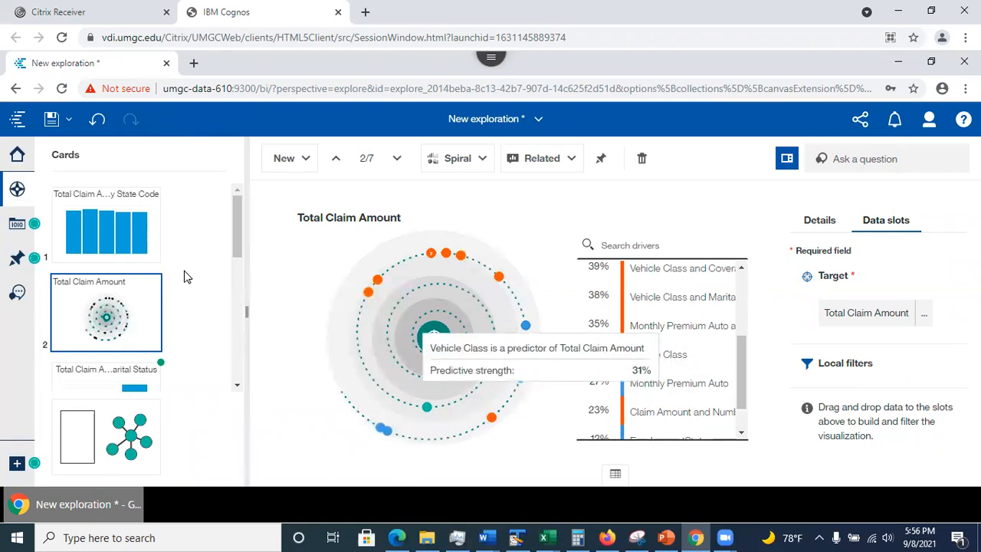
{"action": "left_click_drag", "start_coordinate": [239, 234], "coordinate": [238, 321]}
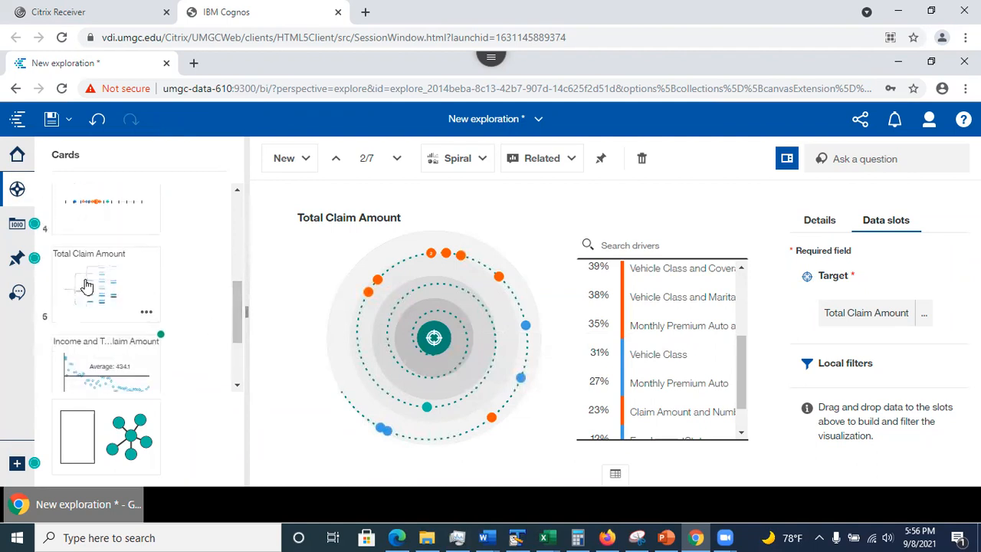
{"action": "left_click", "coordinate": [87, 284]}
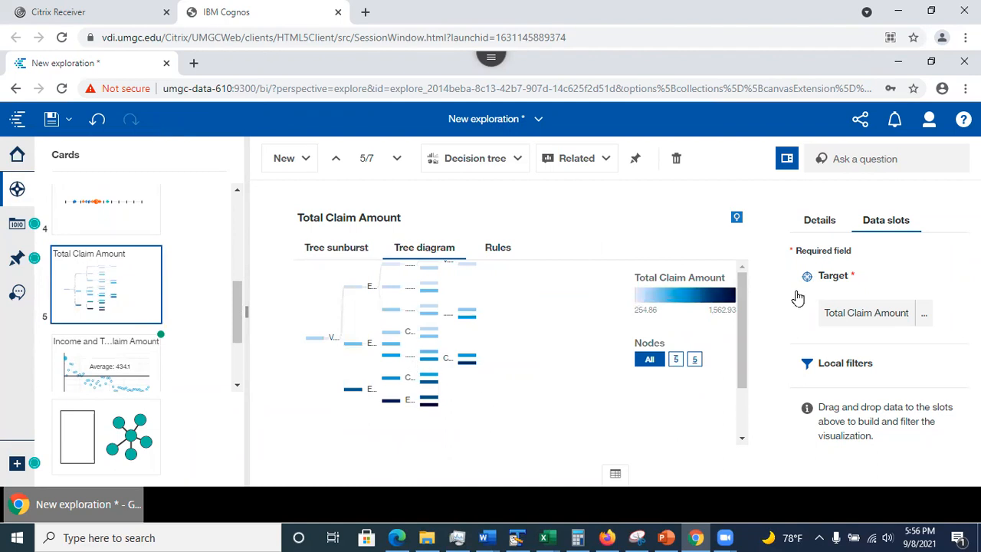
- Enlarge the decision tree by hiding the card list and the data slots
{"action": "left_click", "coordinate": [17, 192]}
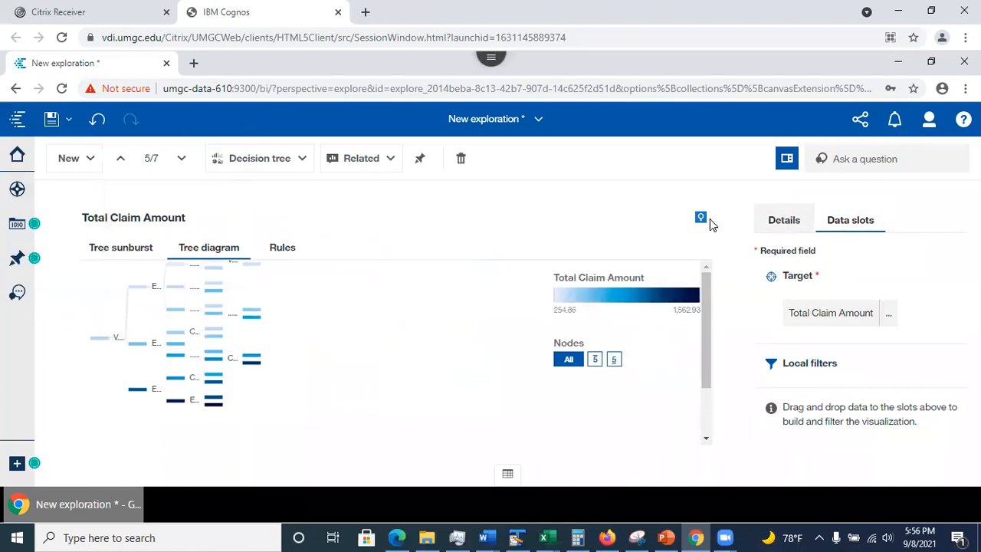
{"action": "left_click", "coordinate": [787, 161]}
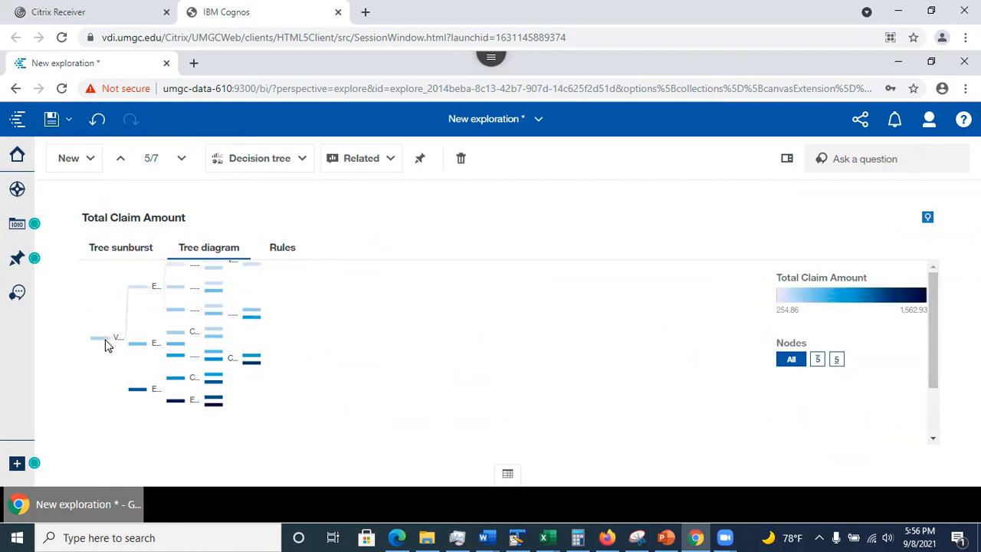
- Collapse the luxury vehicle and Two-Door/Four-Door Car branches of the tree diagram, keeping SUV, Sports Car expanded, and view the Vehicle Class node details
{"action": "left_click", "coordinate": [140, 344]}
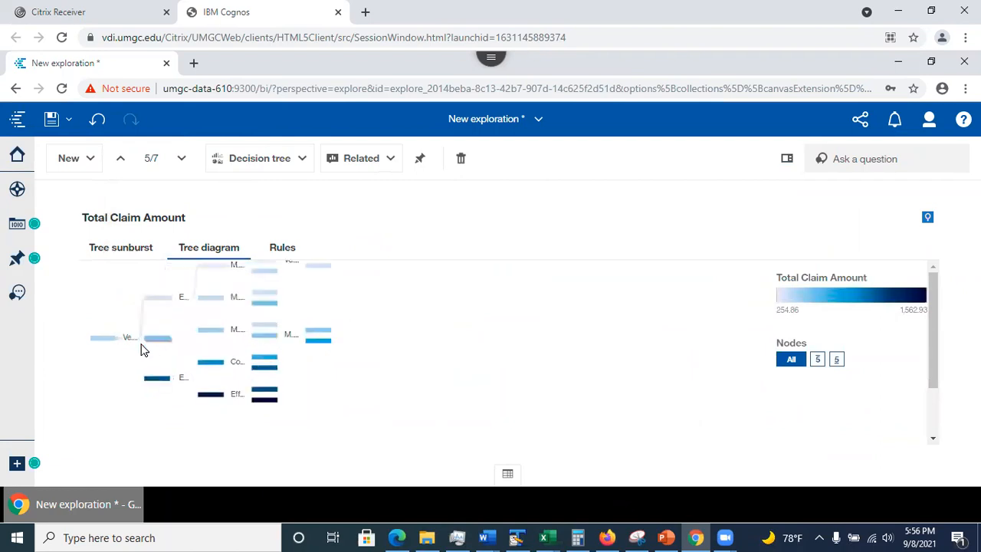
{"action": "left_click", "coordinate": [154, 338]}
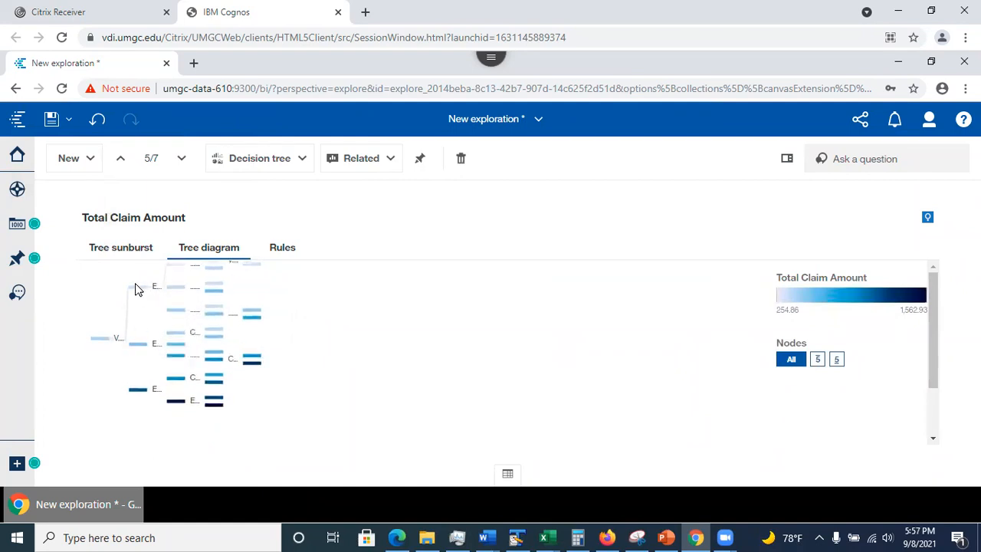
{"action": "left_click", "coordinate": [132, 378]}
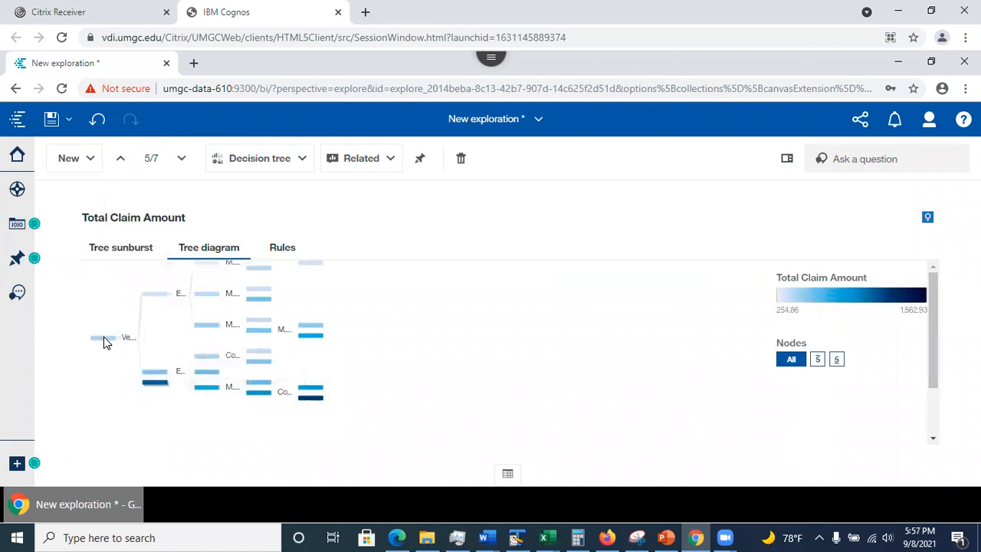
{"action": "left_click", "coordinate": [157, 294]}
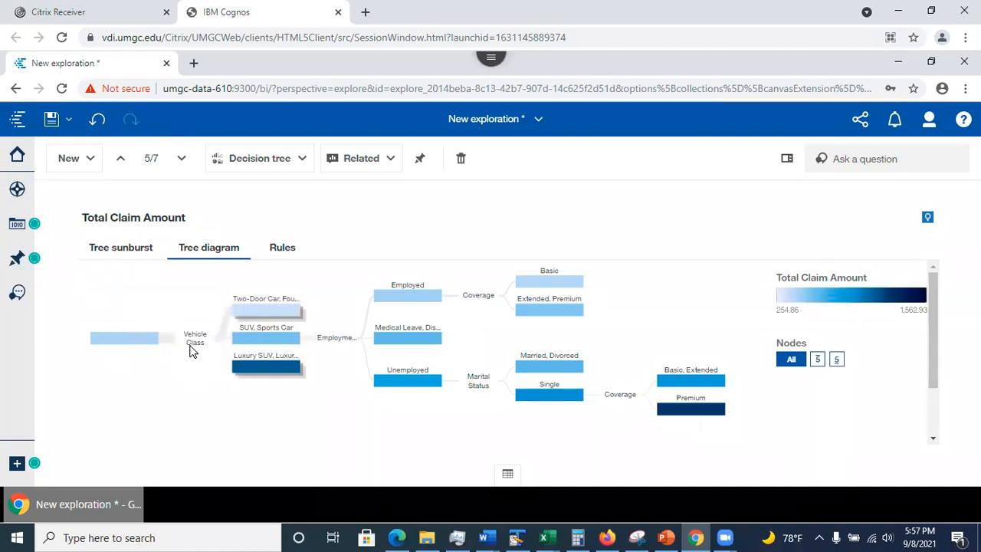
{"action": "mouse_move", "coordinate": [261, 371]}
{"action": "mouse_move", "coordinate": [259, 313]}
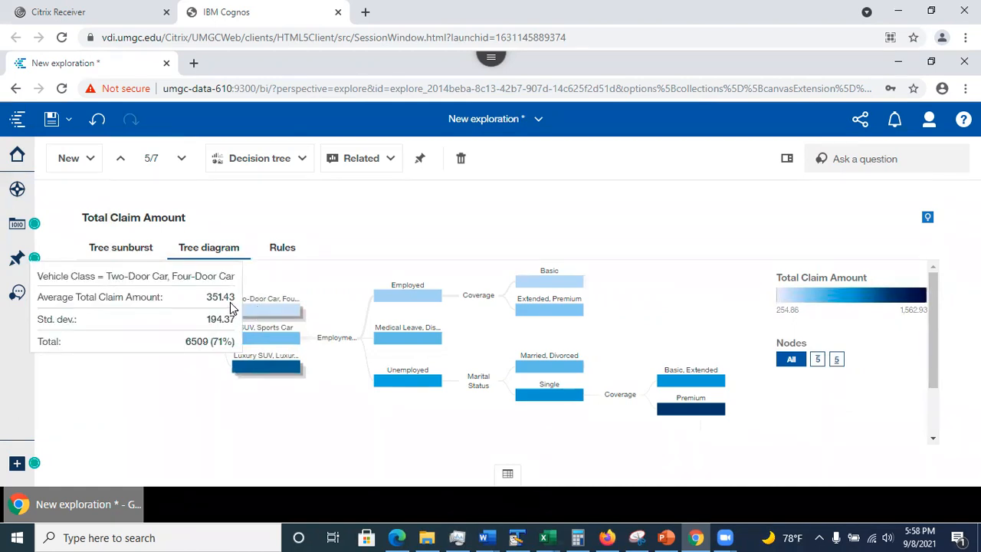
- Reduce the tree diagram to the Two-Door Car, Four-Door Car branch, with the SUV, Sports Car and Medical Leave nodes collapsed
{"action": "left_click", "coordinate": [271, 341]}
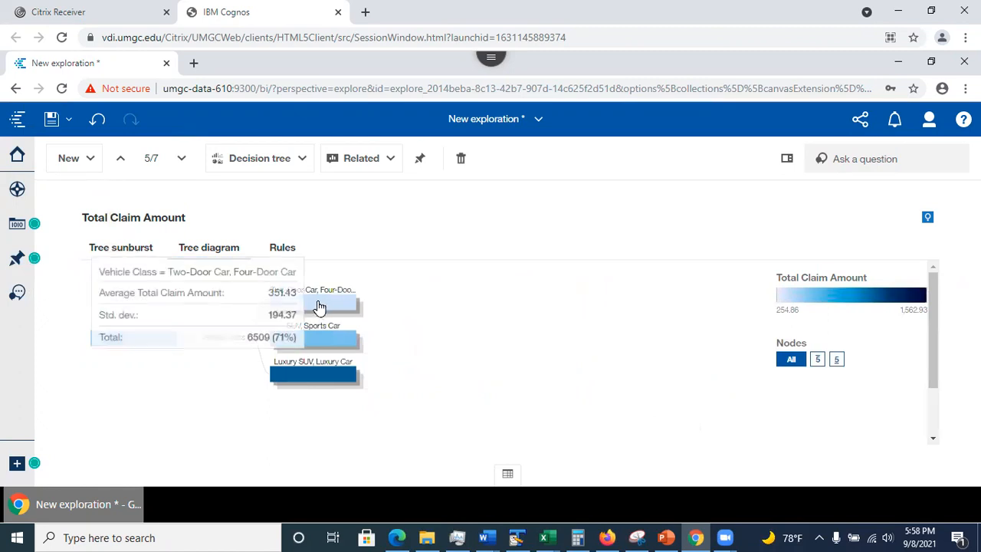
{"action": "left_click", "coordinate": [320, 307]}
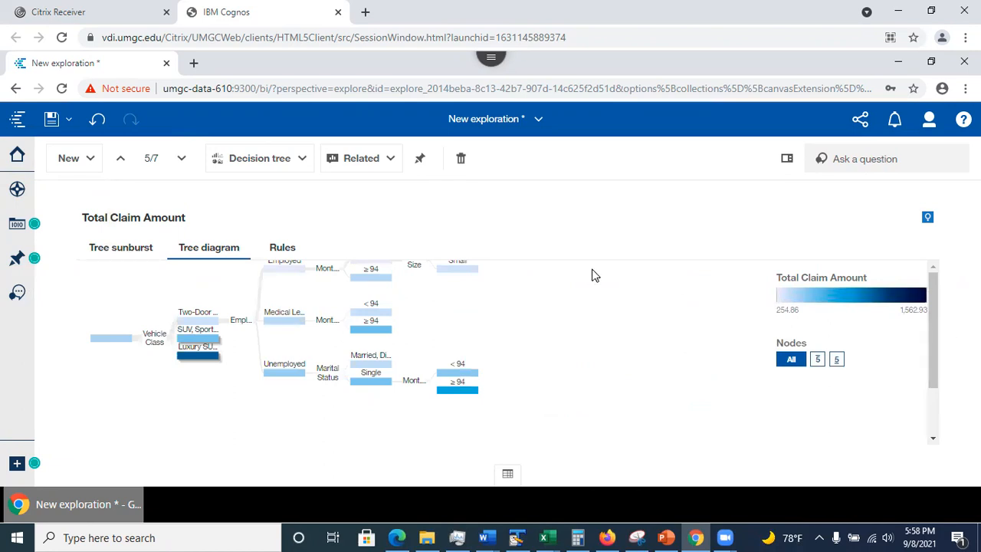
{"action": "left_click", "coordinate": [280, 326]}
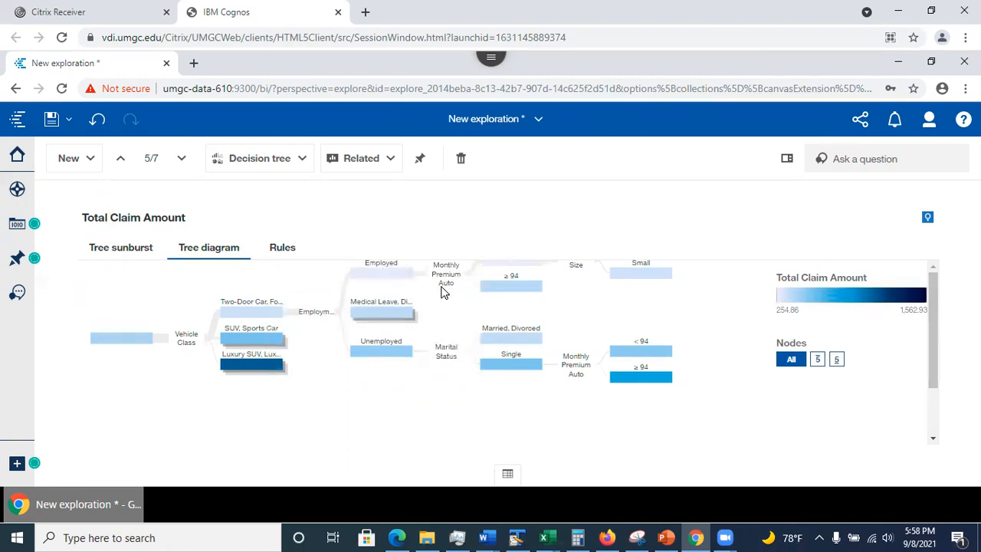
- Inspect the statistics and the highlighted path of the Medsize, Large vehicle size node in the tree diagram
{"action": "scroll", "coordinate": [457, 309], "scroll_direction": "up", "scroll_amount": 1}
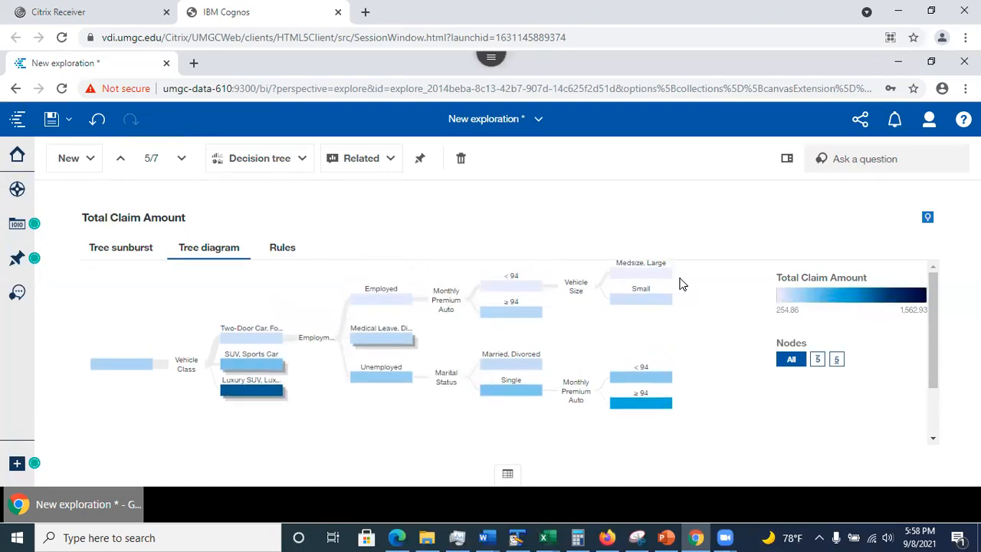
{"action": "mouse_move", "coordinate": [669, 276]}
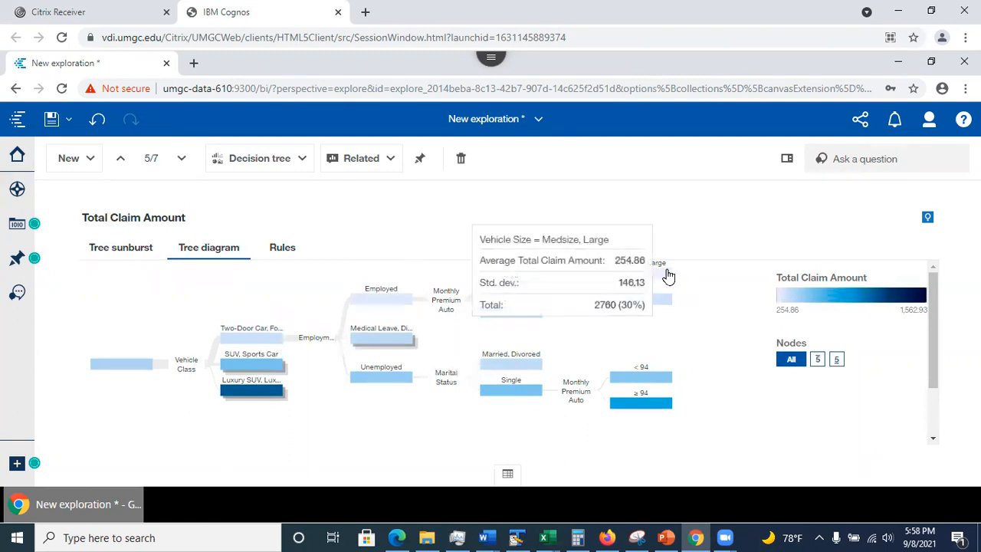
{"action": "left_click", "coordinate": [662, 274]}
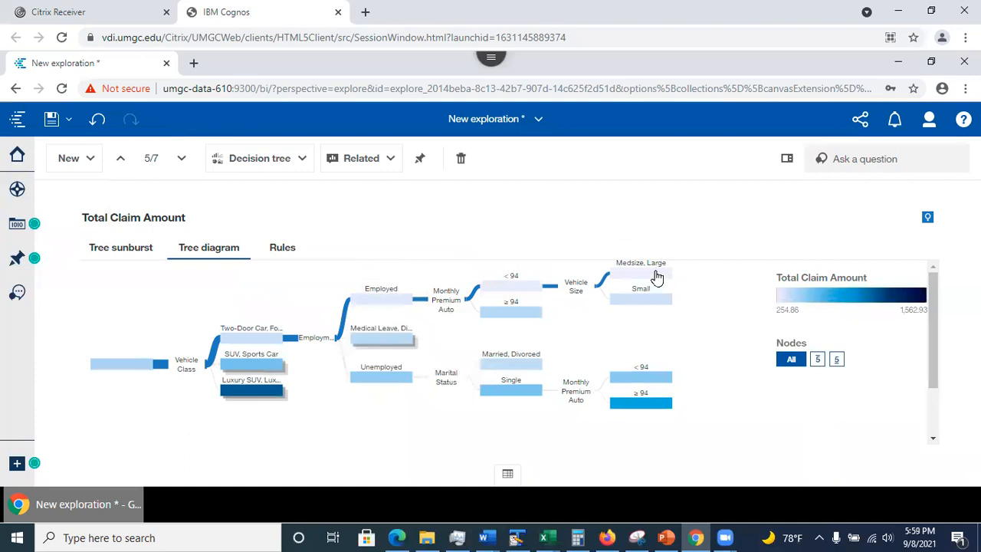
{"action": "mouse_move", "coordinate": [658, 276]}
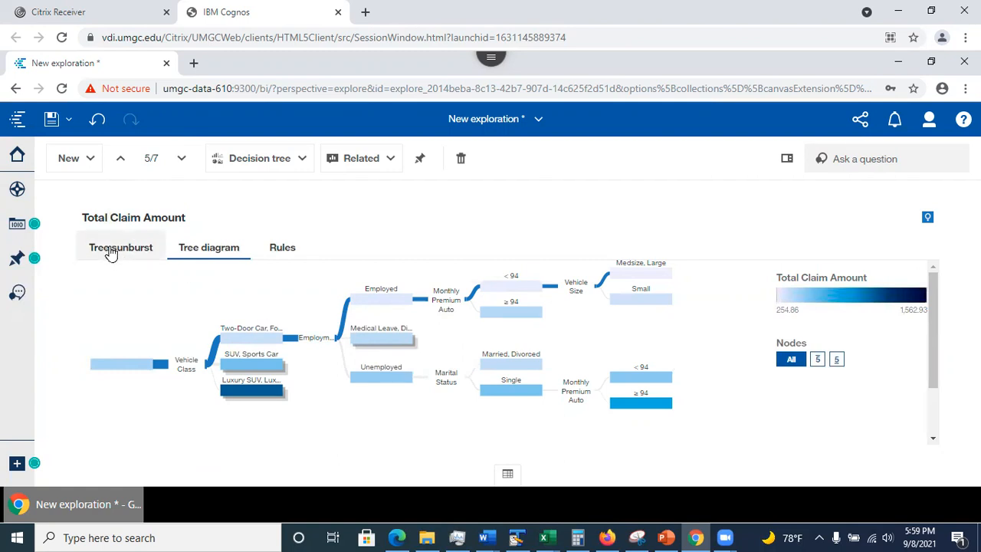
- Review the decision rules from highest to lowest predicted value, including the full Effective To Date list of the first rule
{"action": "left_click", "coordinate": [282, 249]}
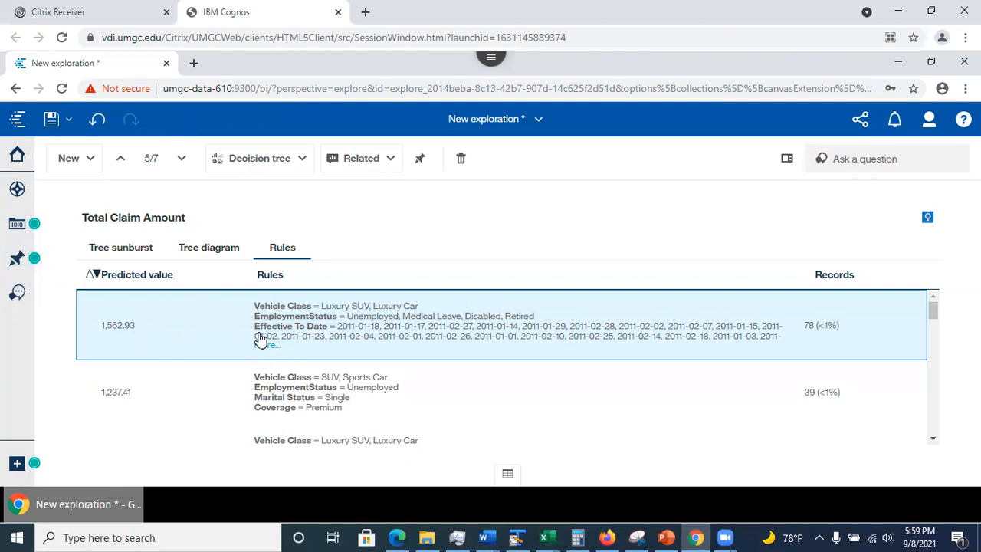
{"action": "left_click", "coordinate": [260, 344]}
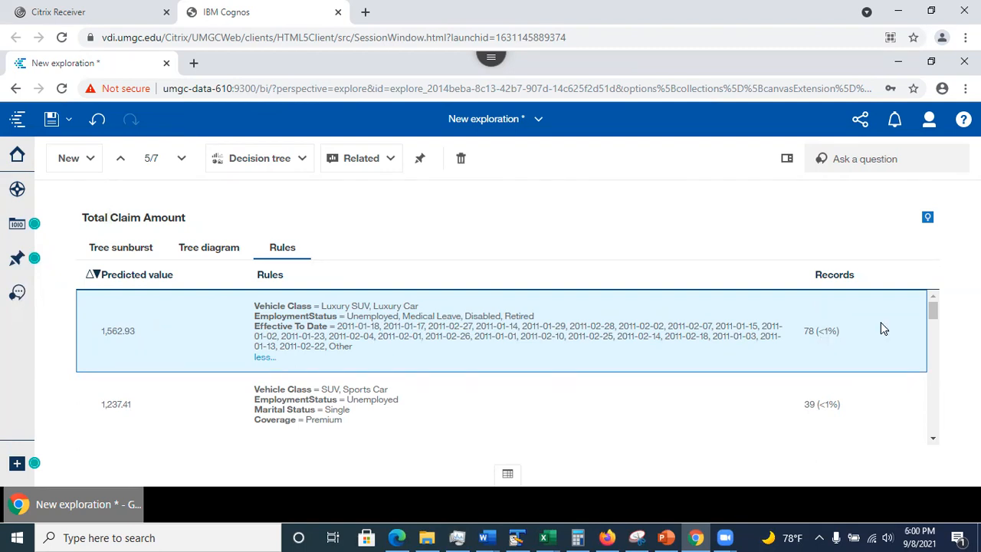
{"action": "left_click_drag", "start_coordinate": [930, 311], "coordinate": [952, 444]}
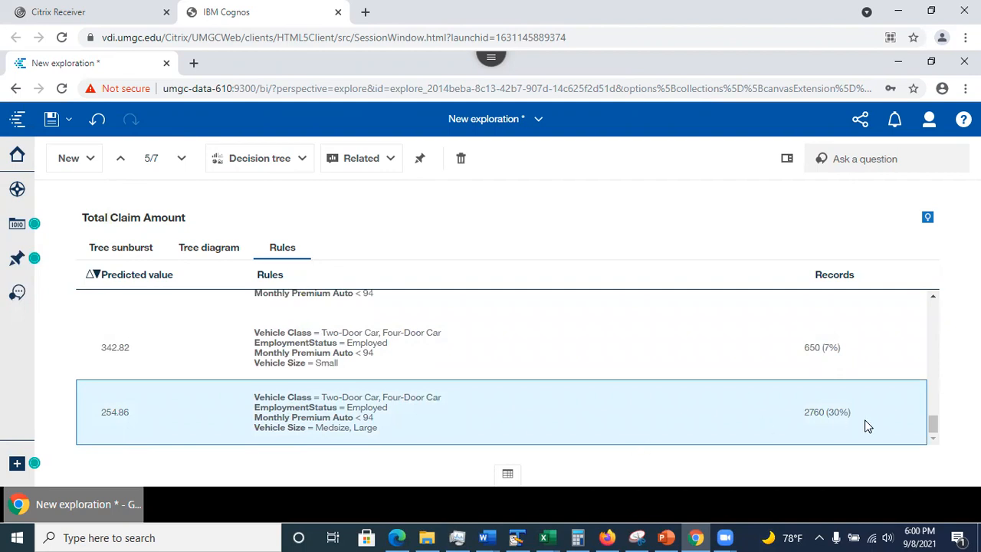
{"action": "left_click_drag", "start_coordinate": [935, 425], "coordinate": [947, 328]}
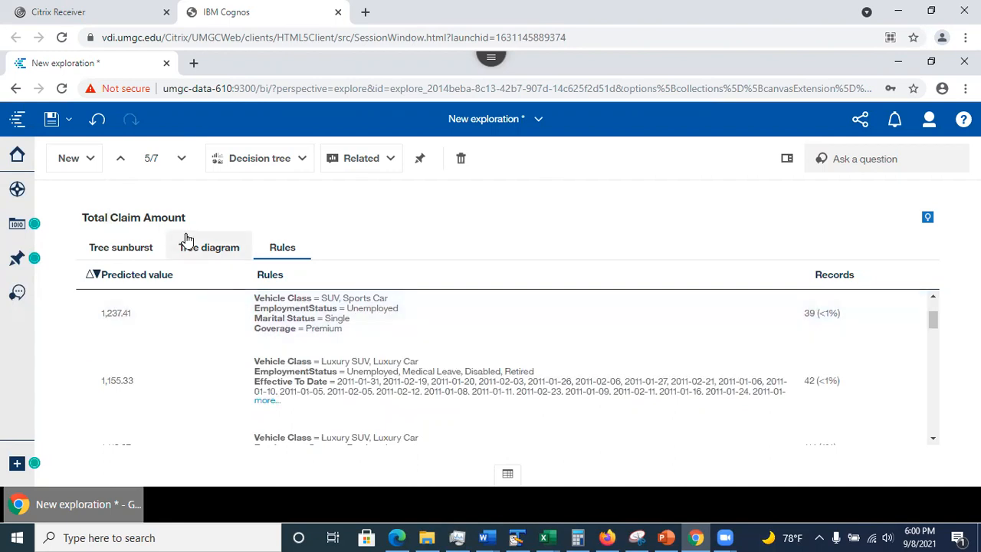
- Compare the tree diagram, rules and sunburst views of the Total Claim Amount decision tree
{"action": "left_click", "coordinate": [230, 249]}
{"action": "left_click", "coordinate": [284, 255]}
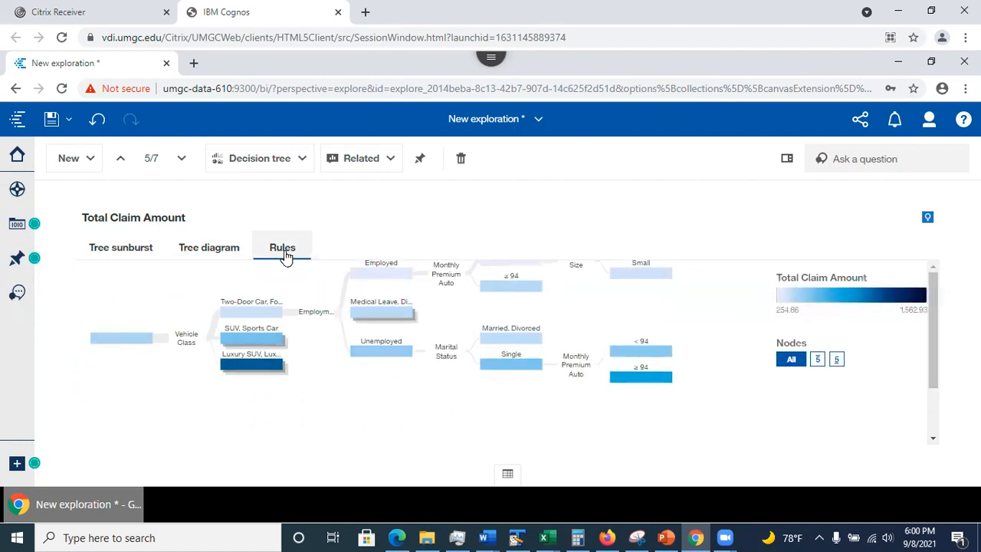
{"action": "left_click", "coordinate": [112, 251]}
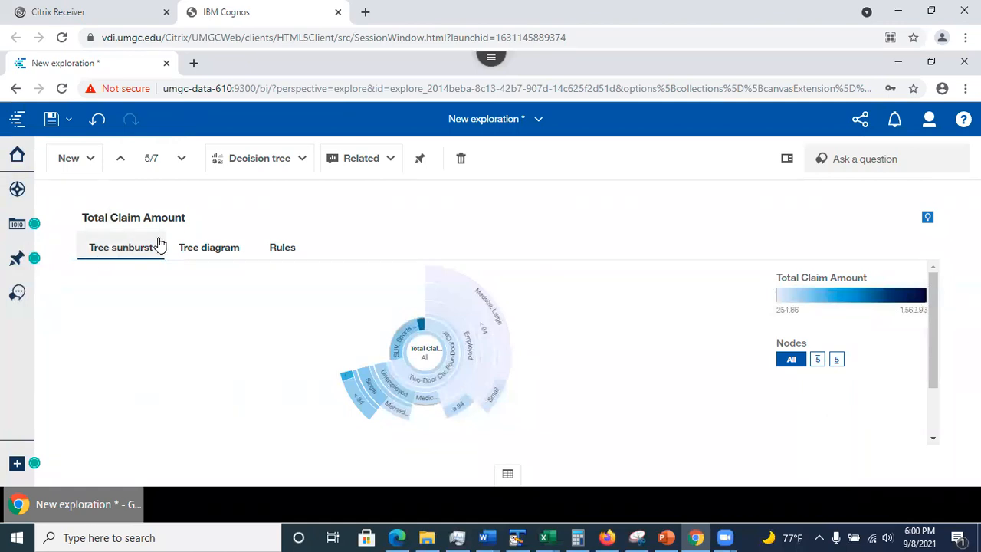
- Collapse the Two-Door Car, Four-Door Car branch in the tree diagram and expand it again from the sunburst view
{"action": "left_click", "coordinate": [205, 253]}
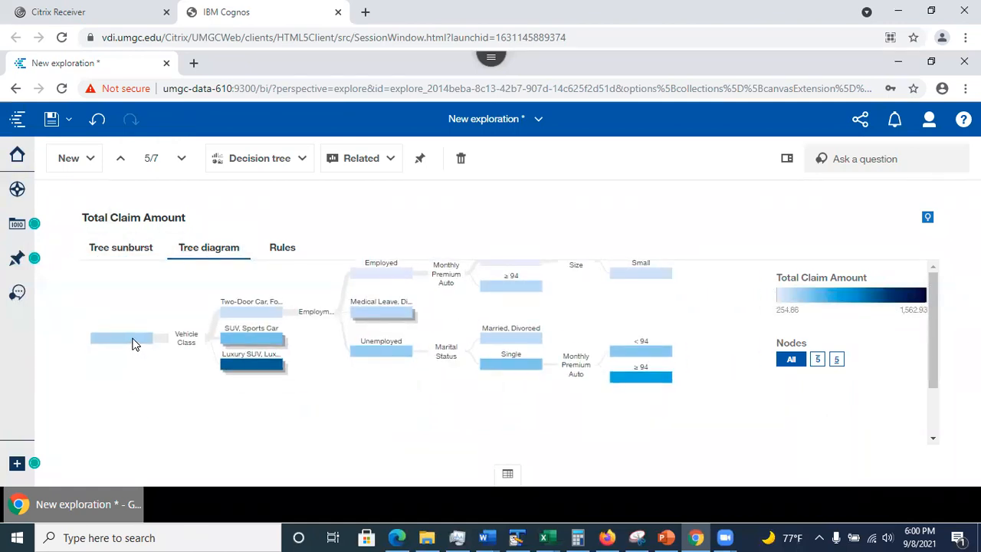
{"action": "left_click", "coordinate": [255, 315]}
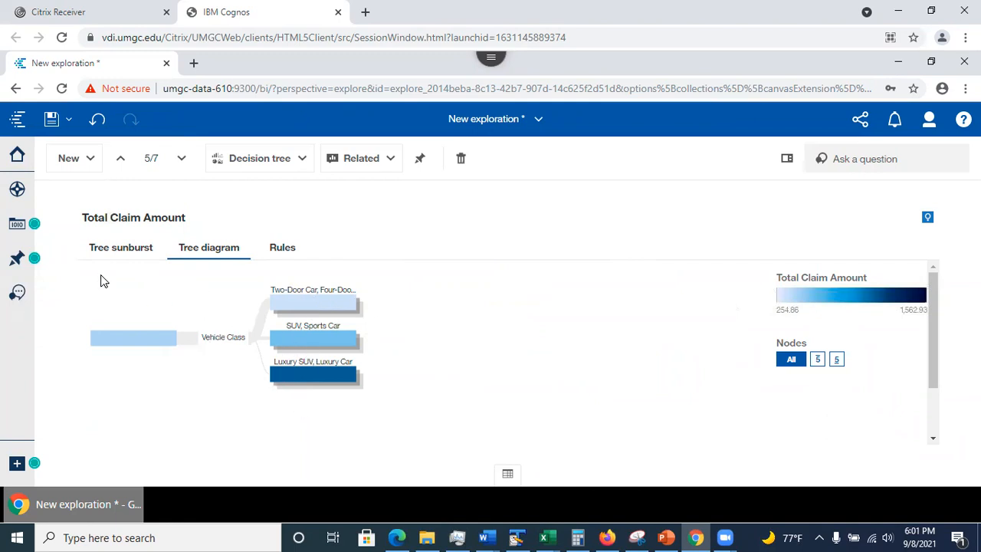
{"action": "left_click", "coordinate": [120, 247]}
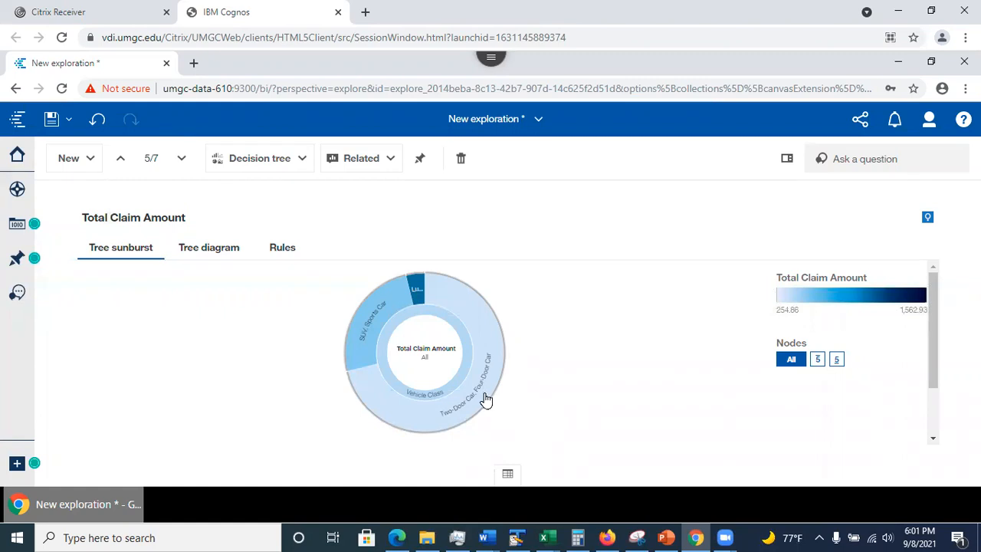
{"action": "mouse_move", "coordinate": [485, 400]}
{"action": "left_click", "coordinate": [489, 363]}
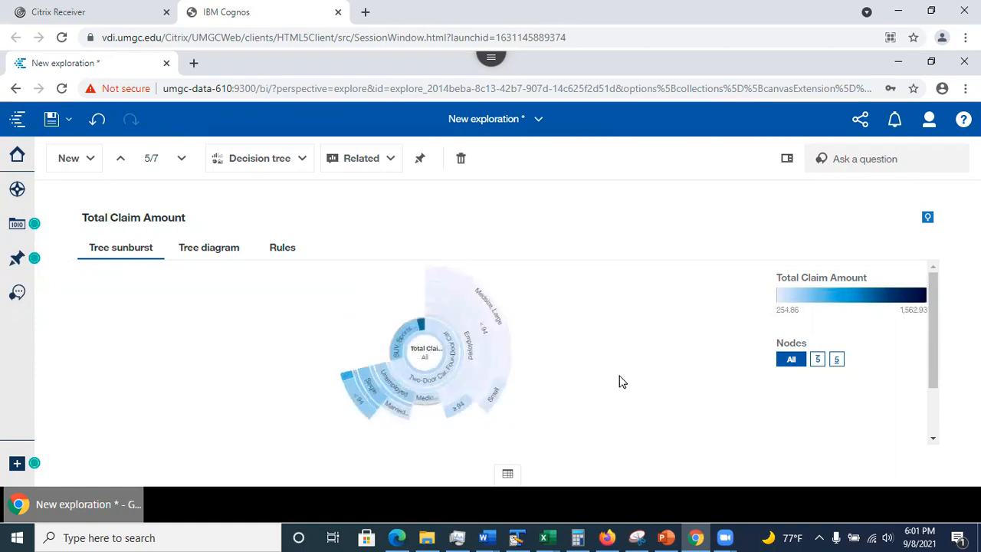
- Collapse the Unemployed and Employed nodes under Two-Door Car, Four-Door Car in the tree diagram
{"action": "left_click", "coordinate": [209, 251]}
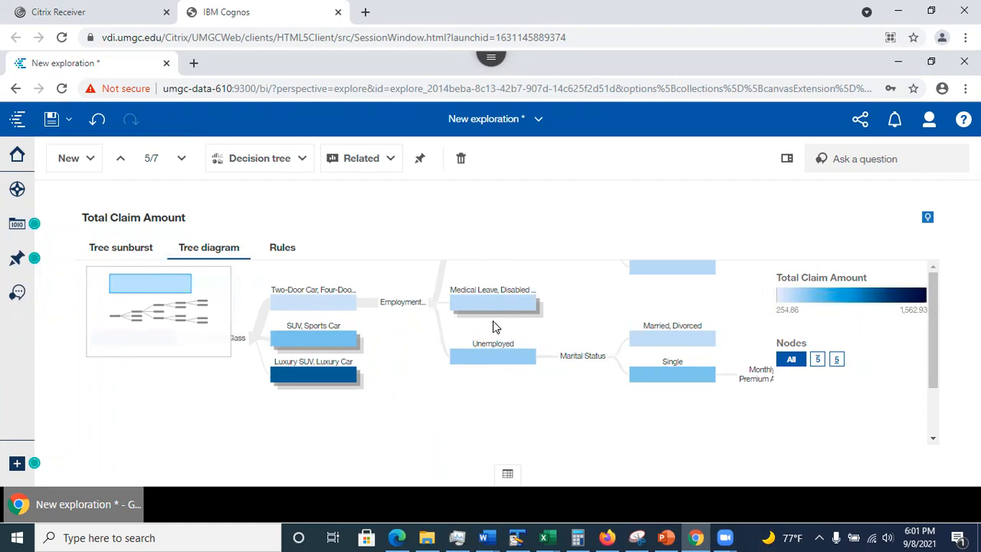
{"action": "left_click", "coordinate": [475, 360]}
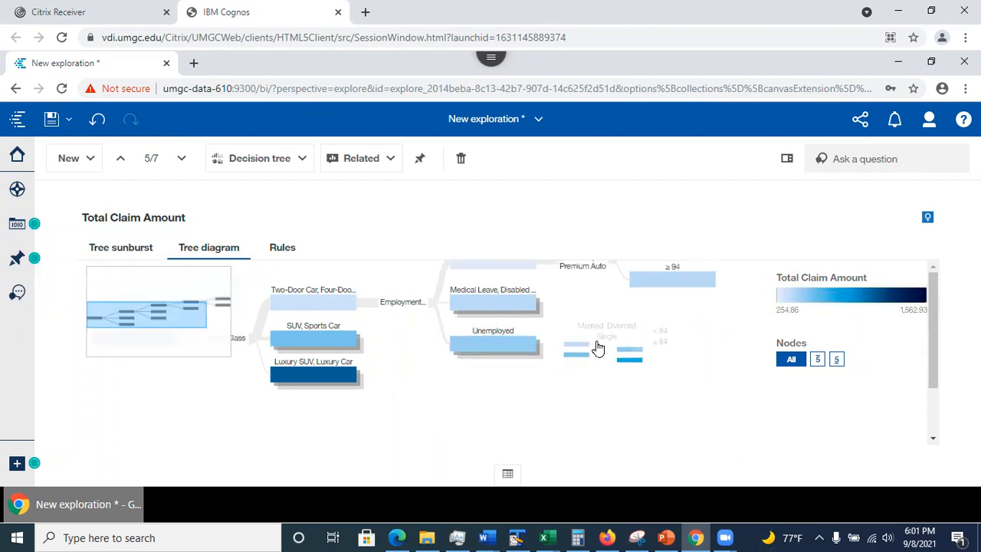
{"action": "left_click", "coordinate": [494, 273]}
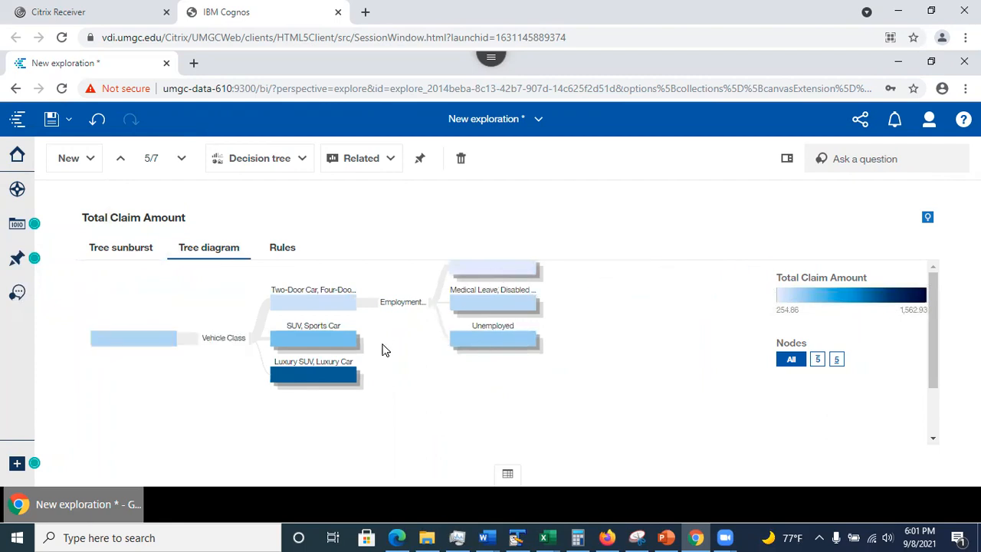
- Expand the Employed segment in the sunburst view and inspect its monthly premium segment and the Luxury segment
{"action": "left_click", "coordinate": [115, 250]}
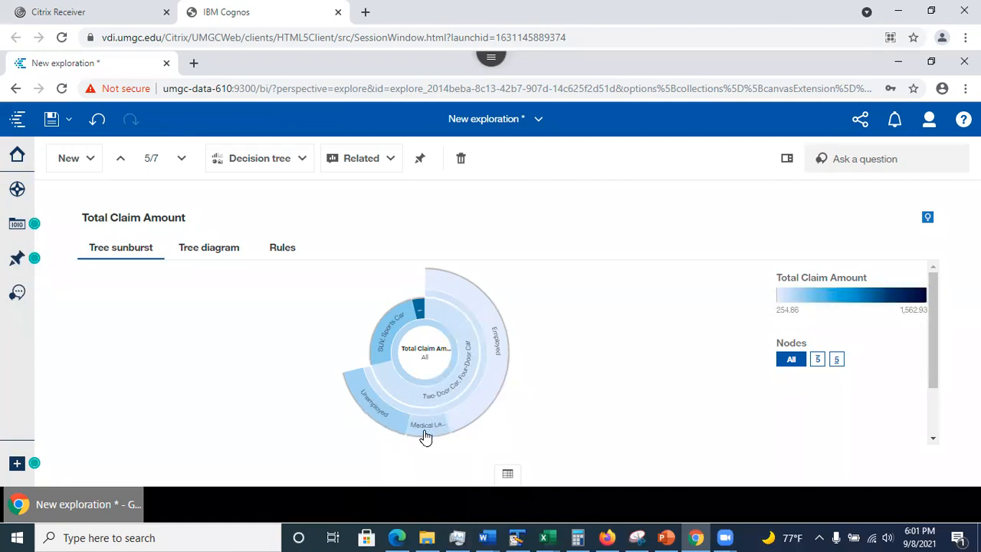
{"action": "left_click", "coordinate": [498, 367]}
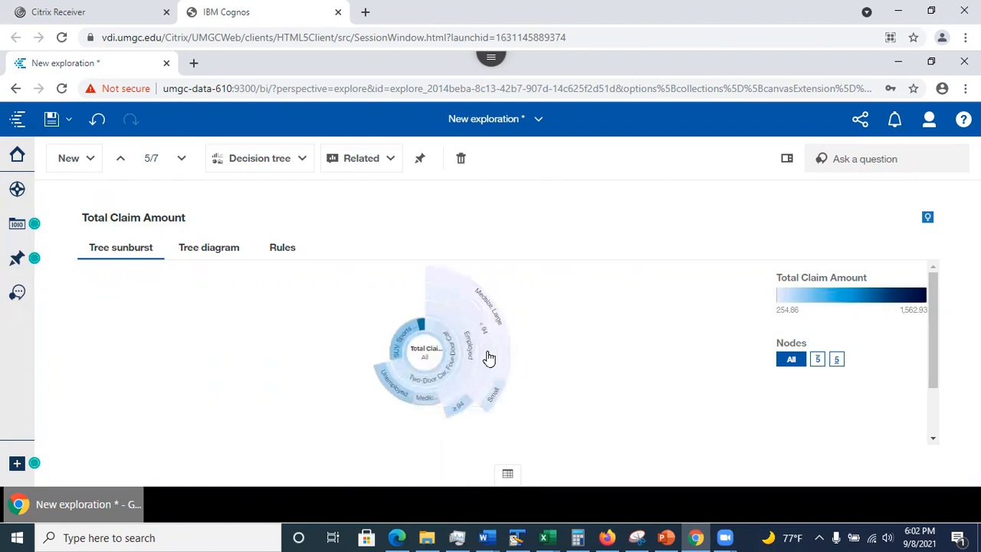
{"action": "mouse_move", "coordinate": [489, 359]}
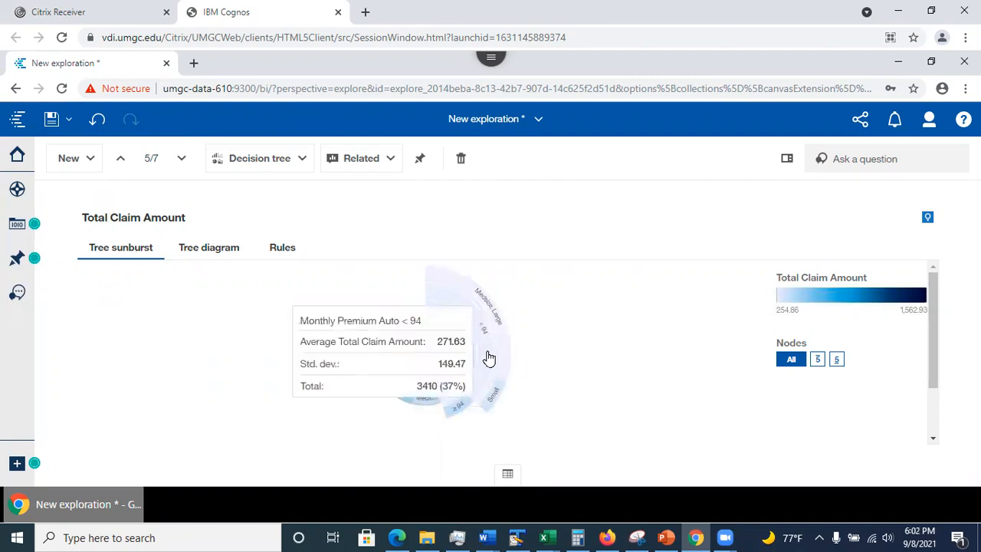
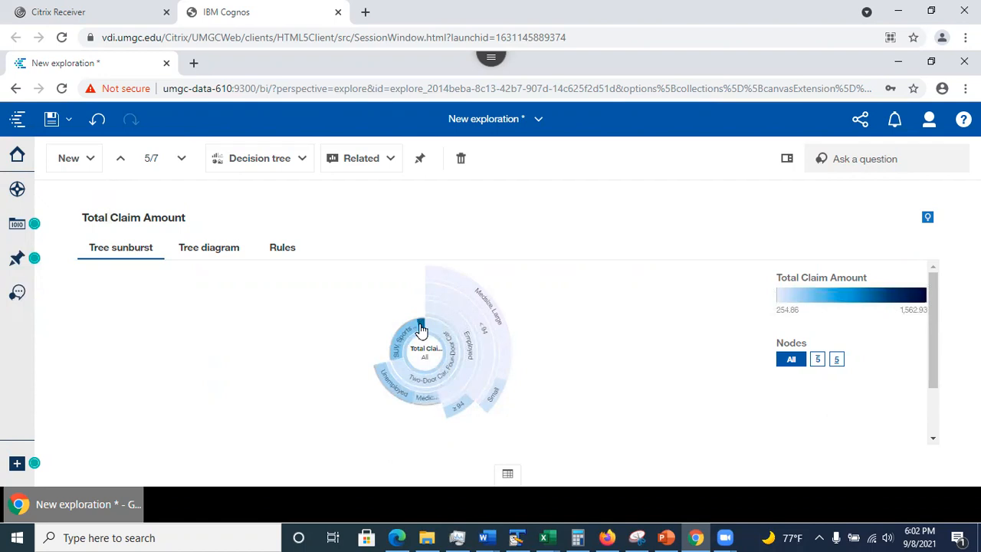
{"action": "mouse_move", "coordinate": [421, 327]}
{"action": "left_click_drag", "start_coordinate": [212, 453], "coordinate": [106, 225]}
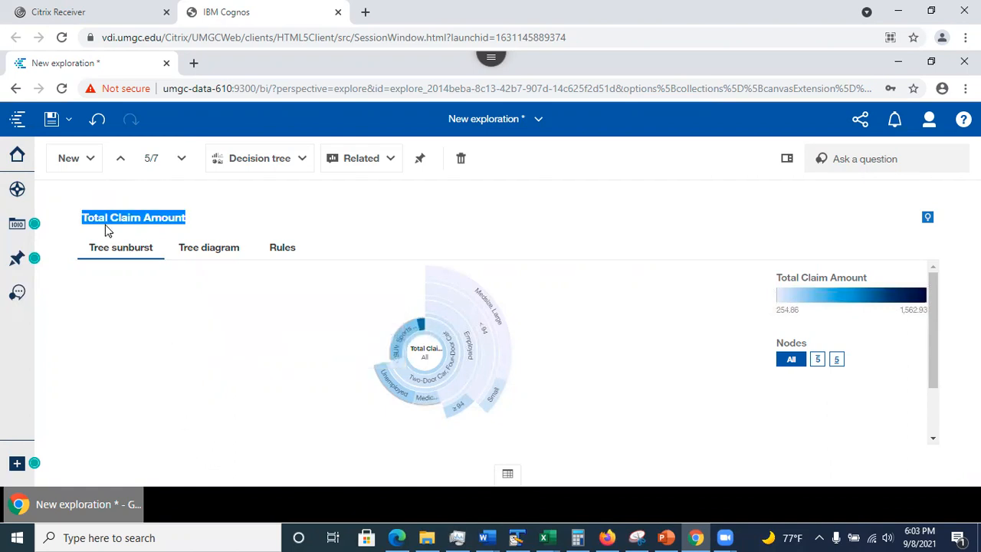
- Browse the full set of related visualizations and the underlying claims data table for Total Claim Amount
{"action": "left_click", "coordinate": [360, 162]}
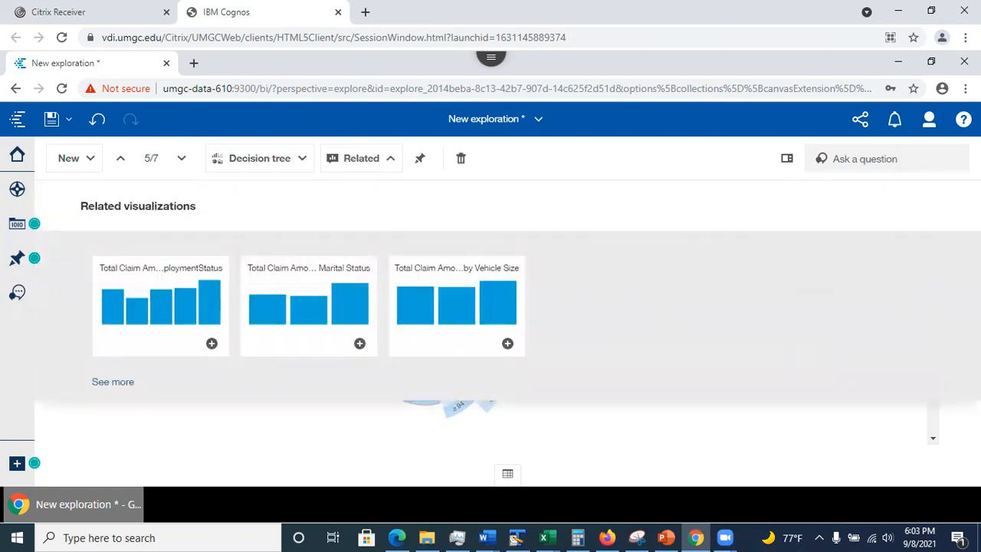
{"action": "left_click", "coordinate": [113, 383]}
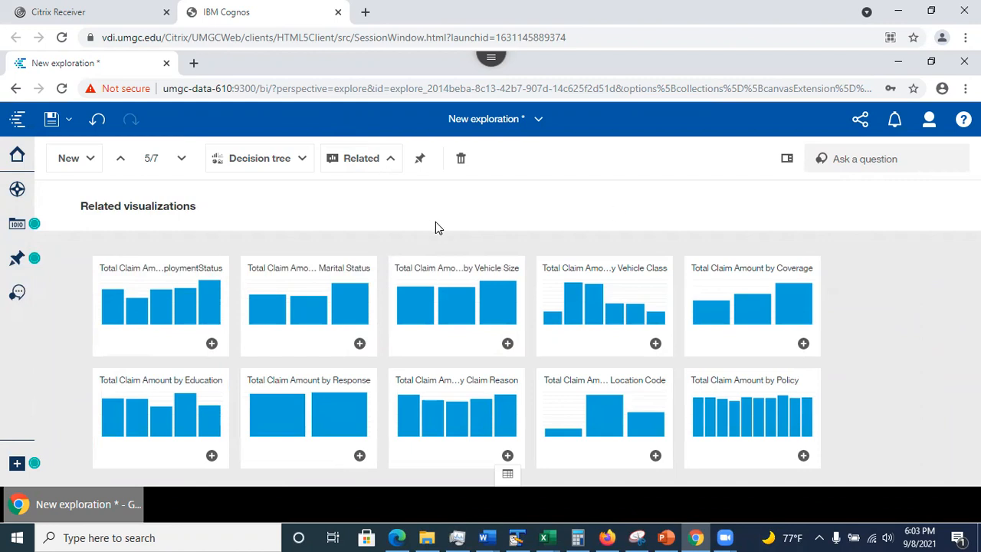
{"action": "left_click", "coordinate": [508, 475]}
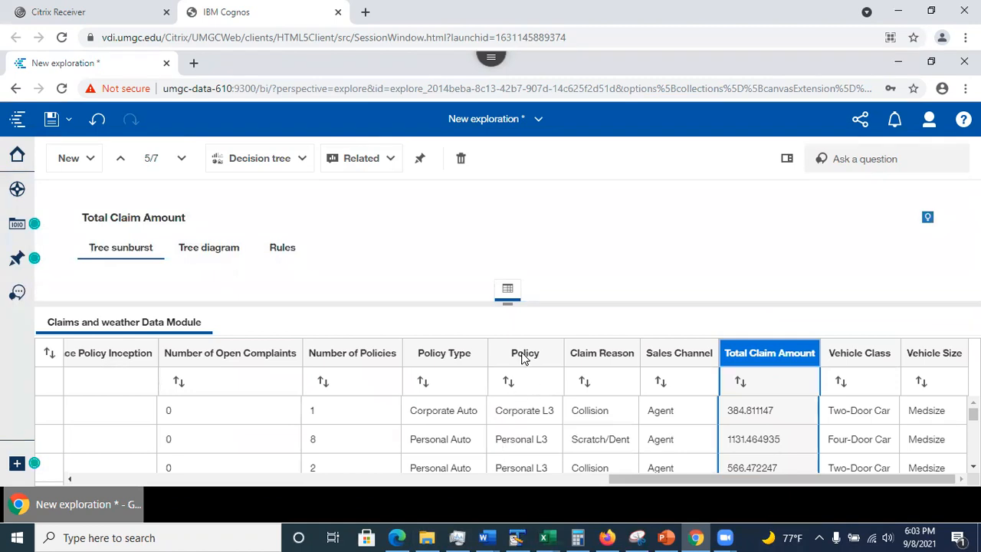
{"action": "left_click", "coordinate": [510, 292]}
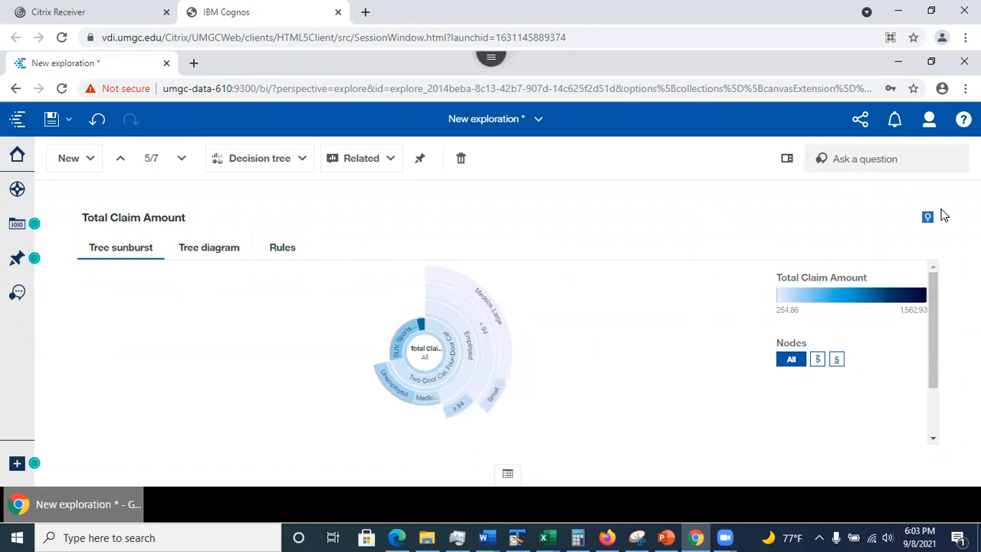
- Open the drivers of the Total Claim Amount target for editing in the visualization's data slots
{"action": "left_click", "coordinate": [787, 158]}
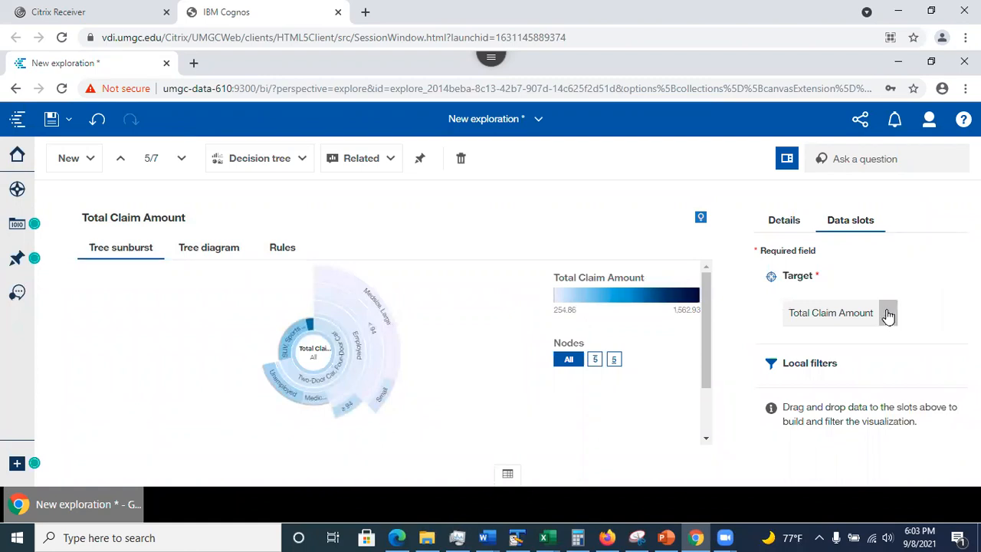
{"action": "left_click", "coordinate": [887, 316]}
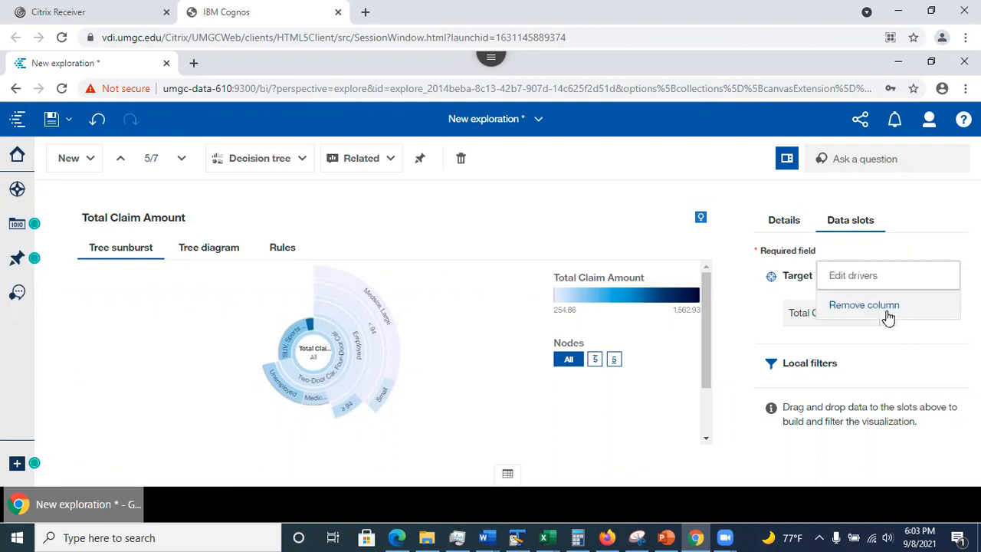
{"action": "left_click", "coordinate": [853, 276]}
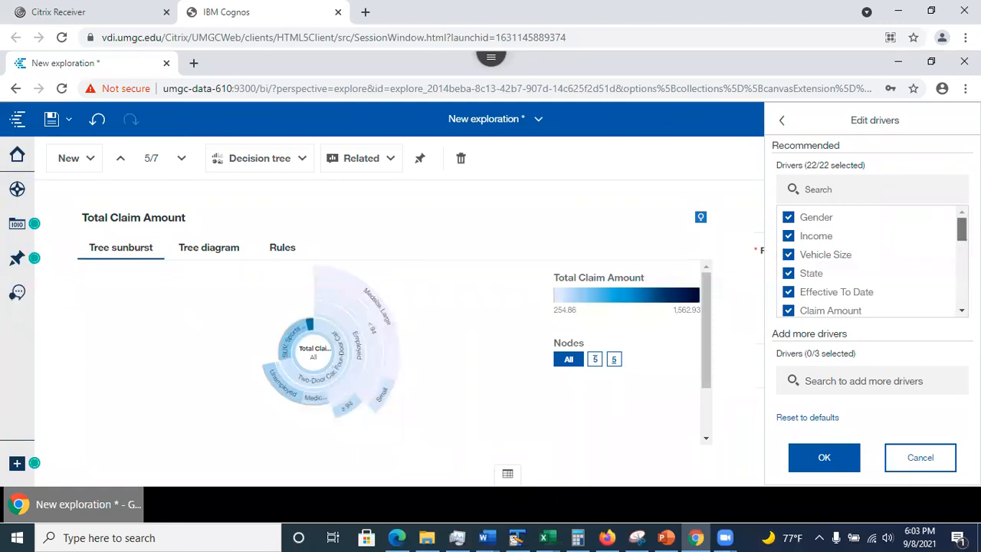
{"action": "mouse_move", "coordinate": [961, 229]}
{"action": "left_mouse_down"}
{"action": "mouse_move", "coordinate": [962, 292]}
{"action": "mouse_move", "coordinate": [961, 229]}
{"action": "left_mouse_up"}
- Search the recommended drivers for "Claim"
{"action": "left_click", "coordinate": [841, 185]}
{"action": "type", "text": "x"}
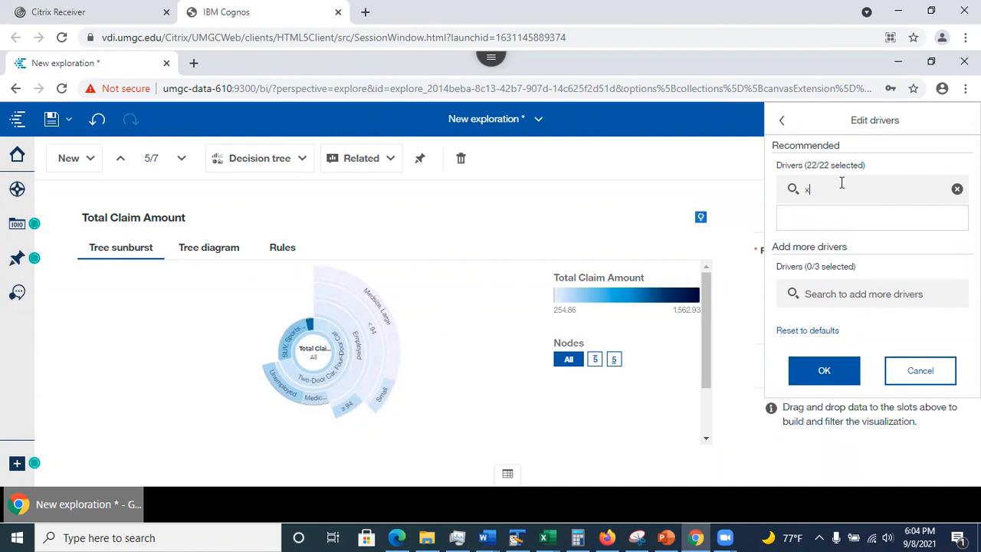
{"action": "key", "text": "BackSpace"}
{"action": "type", "text": "CL"}
{"action": "key", "text": "BackSpace"}
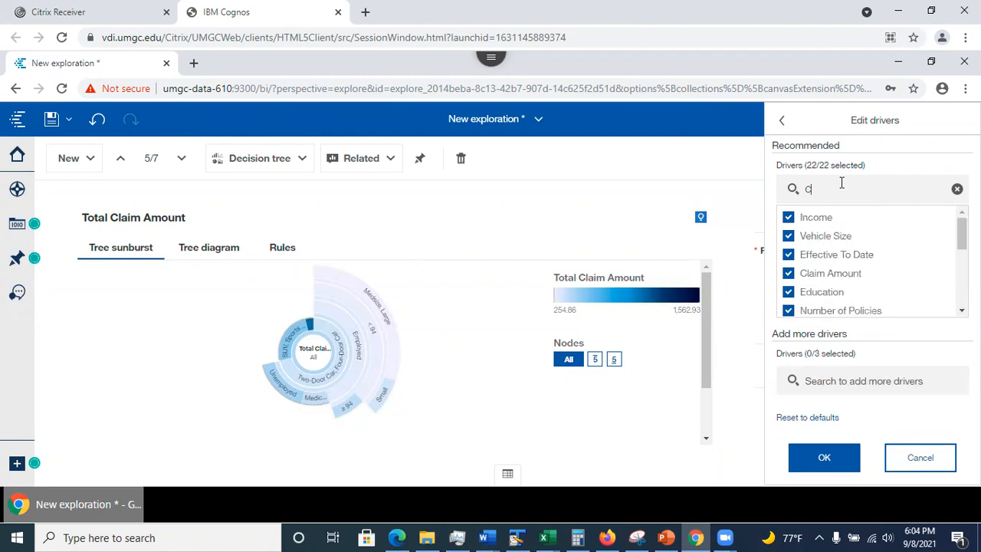
{"action": "type", "text": "laim"}
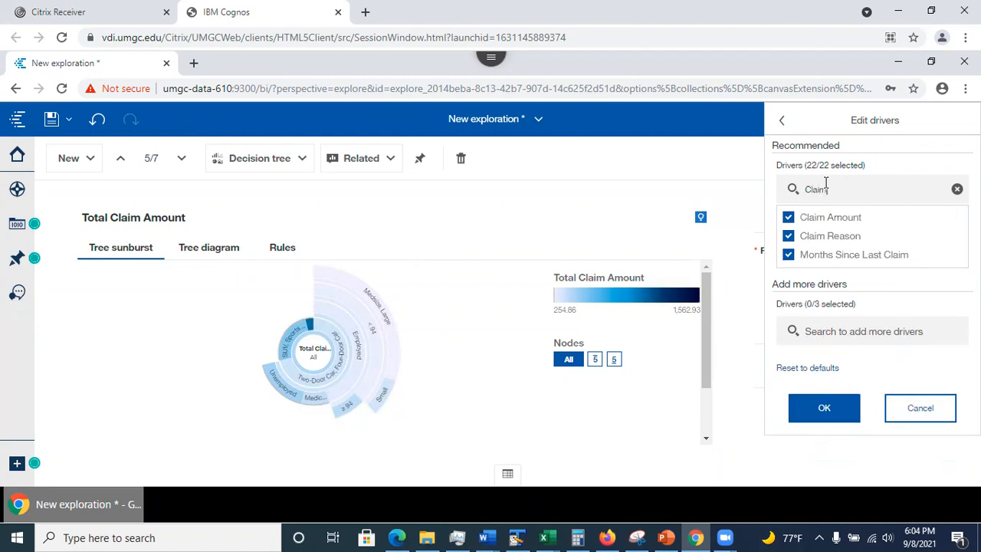
- Deselect Claim Amount from the recommended drivers of the Total Claim Amount target and apply the driver selection
{"action": "left_click", "coordinate": [788, 219]}
{"action": "left_click", "coordinate": [832, 408]}
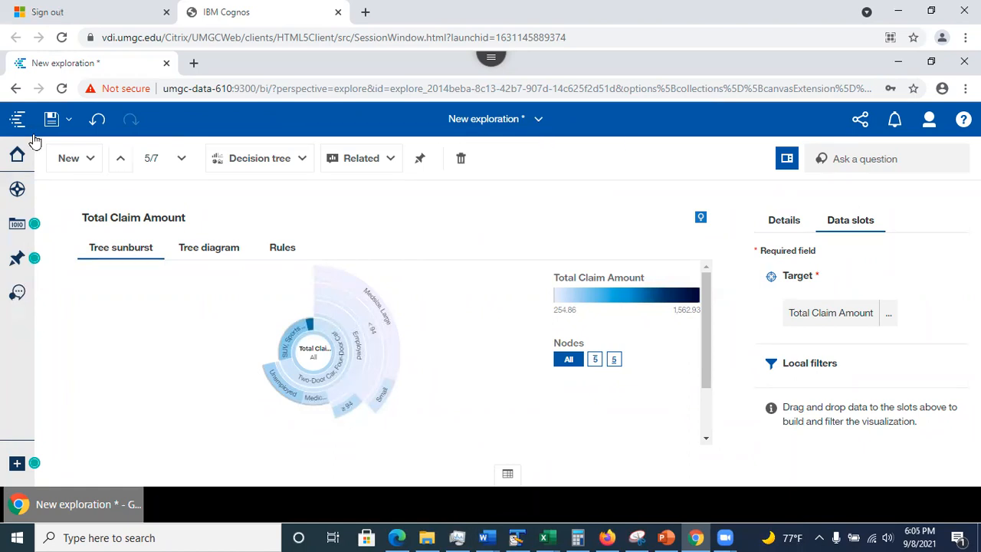
- Save the exploration in My content under the name "Cars and weather Exploration"
{"action": "left_click", "coordinate": [68, 119]}
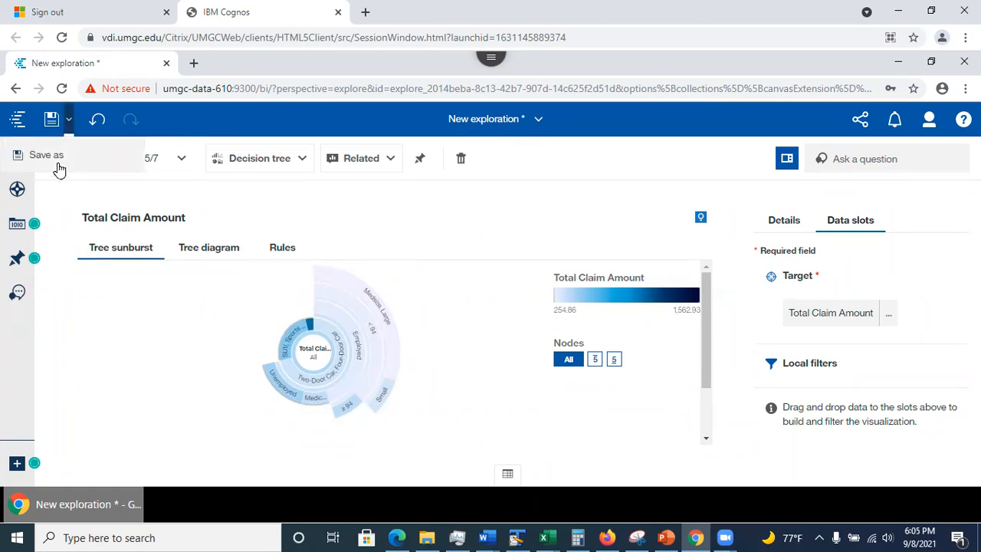
{"action": "left_click", "coordinate": [58, 161]}
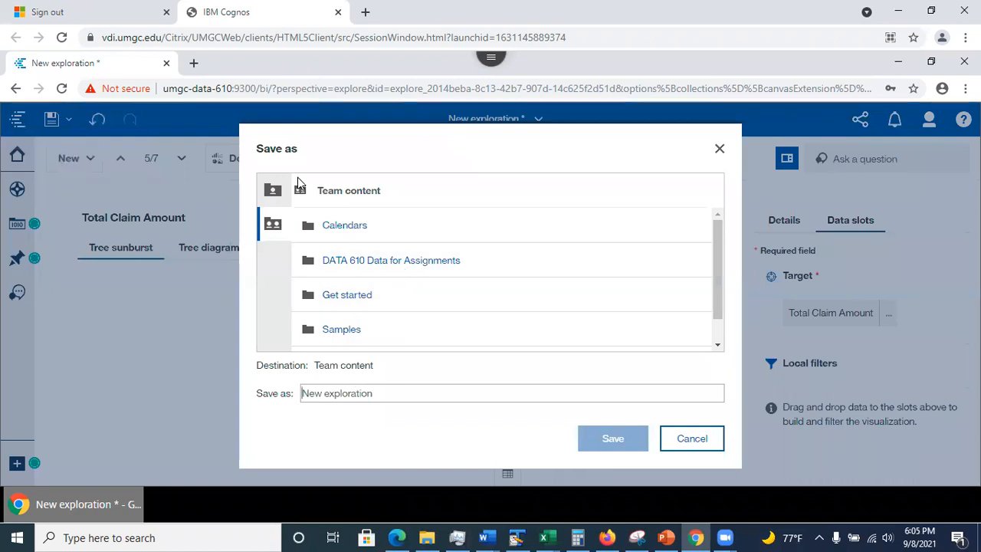
{"action": "left_click", "coordinate": [273, 191]}
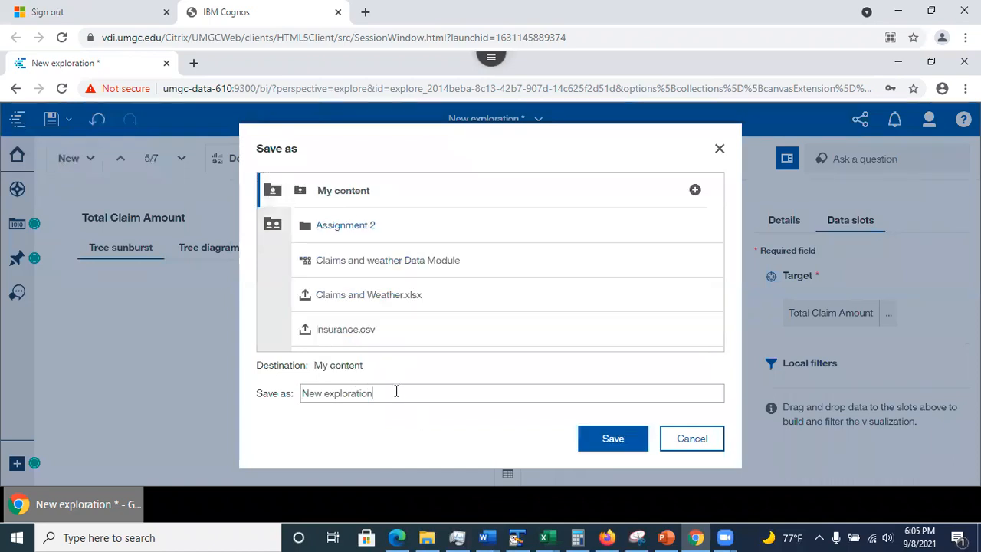
{"action": "left_click_drag", "start_coordinate": [396, 391], "coordinate": [235, 390]}
{"action": "type", "text": "Cars and weather Exploration"}
{"action": "left_click", "coordinate": [603, 435]}
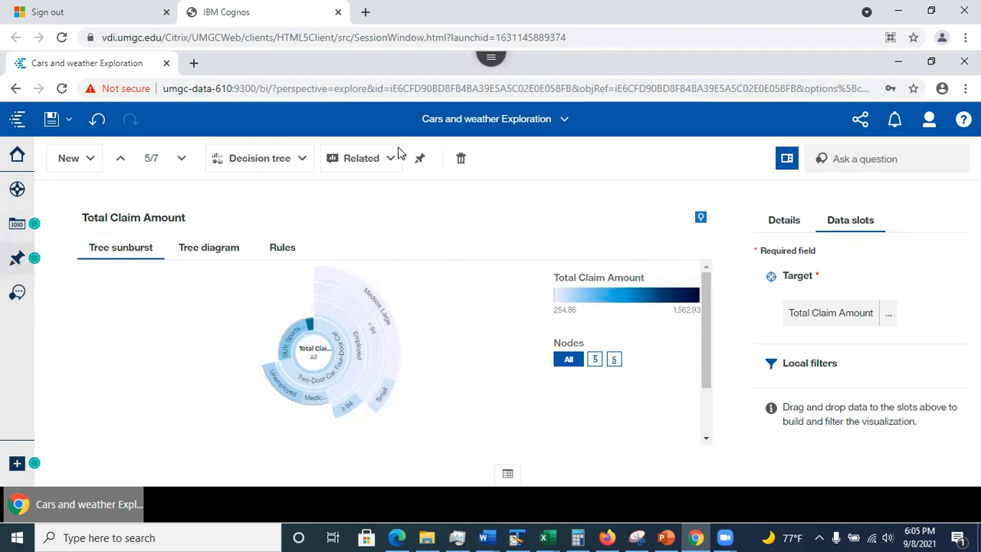
- Add a new single visualization and chart Claim Amount by Coverage using fields from the Claims and Weather.xlsx table
{"action": "left_click", "coordinate": [79, 164]}
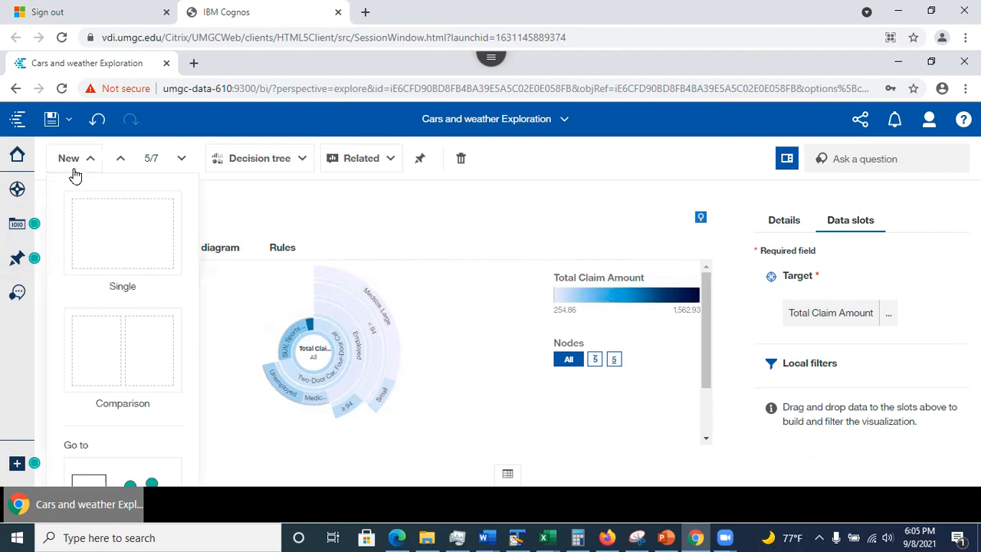
{"action": "left_click", "coordinate": [94, 224]}
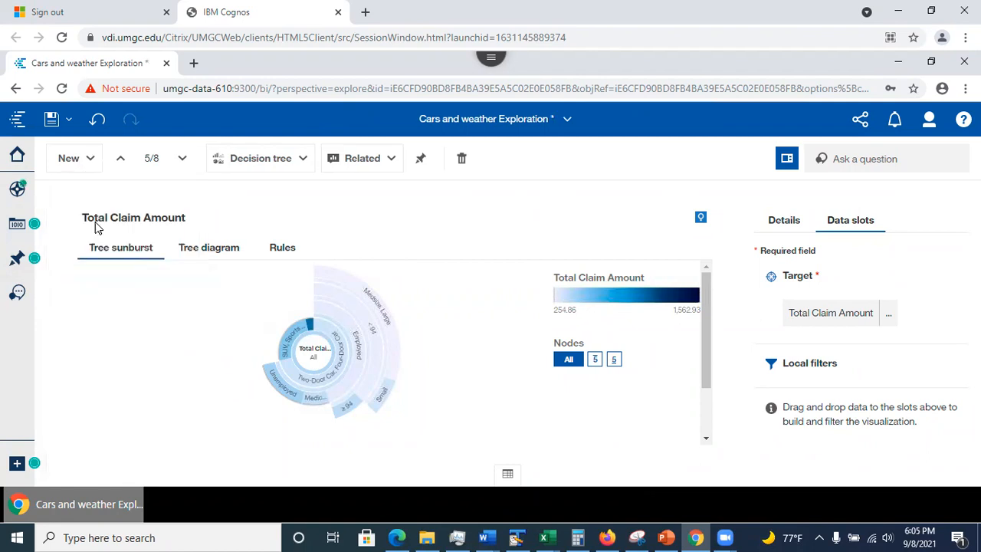
{"action": "left_click", "coordinate": [17, 224]}
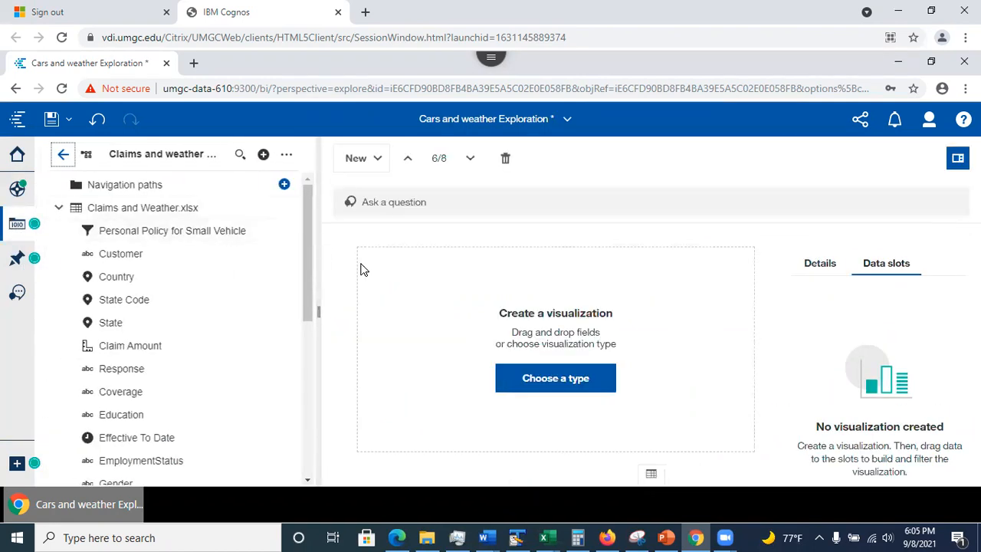
{"action": "scroll", "coordinate": [309, 274], "scroll_direction": "down", "scroll_amount": 3}
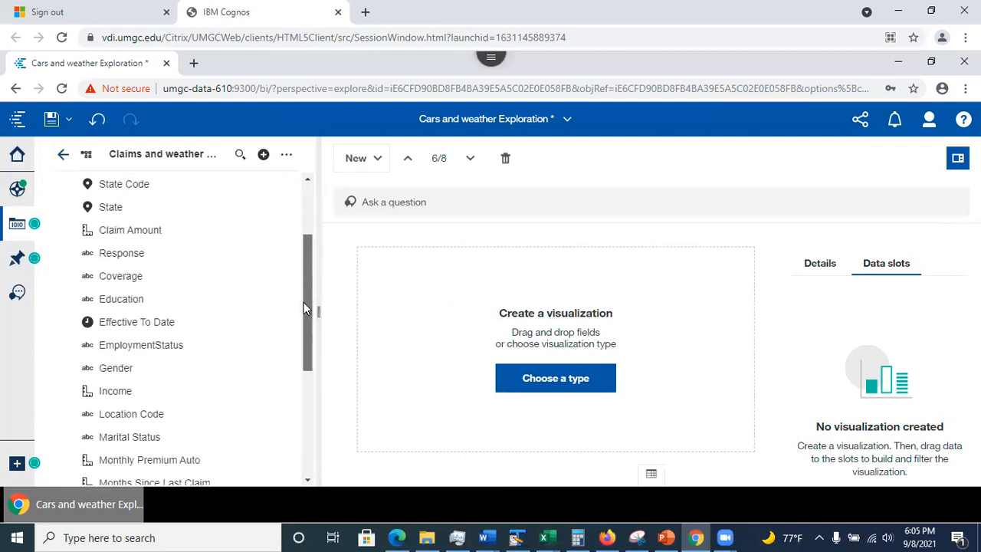
{"action": "left_click_drag", "start_coordinate": [115, 278], "coordinate": [548, 370]}
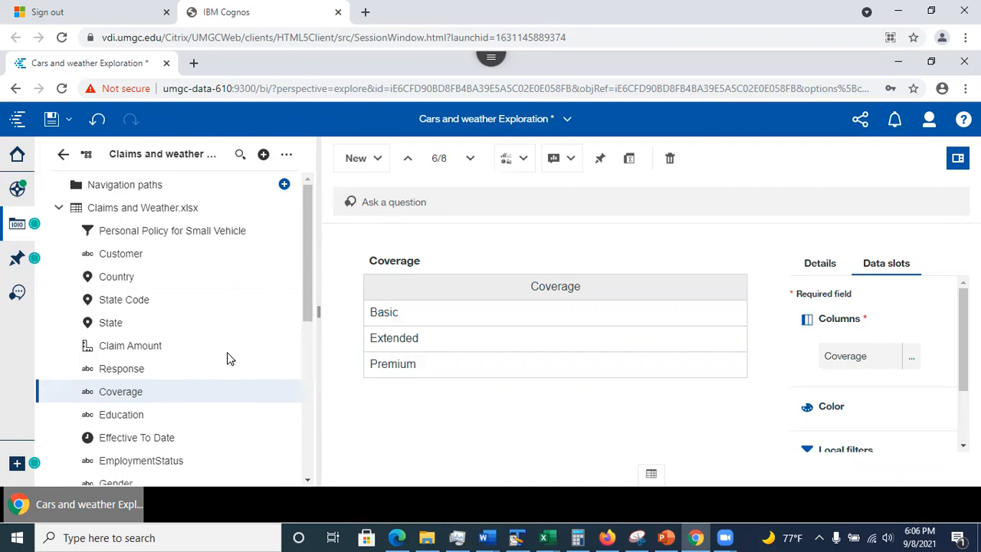
{"action": "left_click_drag", "start_coordinate": [120, 349], "coordinate": [455, 373]}
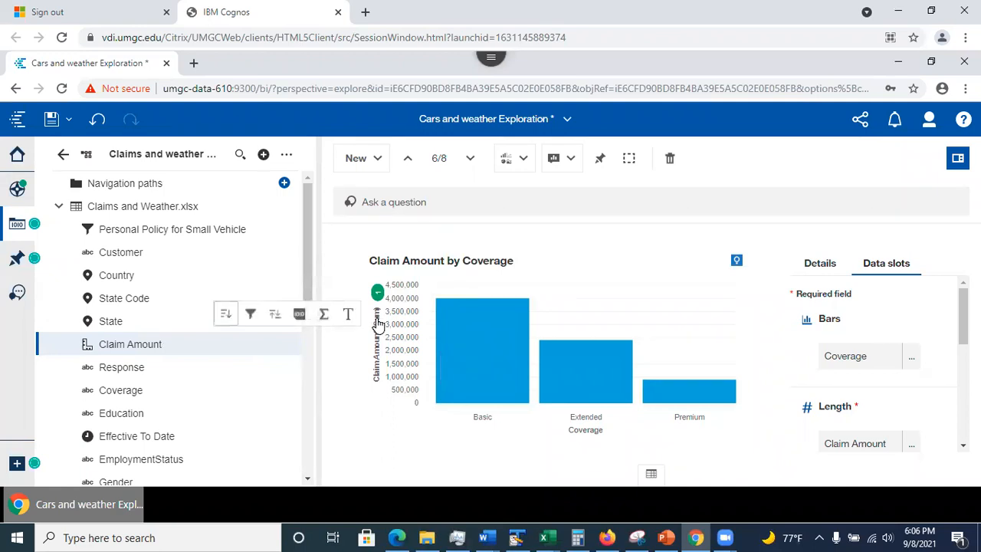
- Summarize Claim Amount by Average in the Coverage bar chart and save the exploration
{"action": "left_click", "coordinate": [325, 320]}
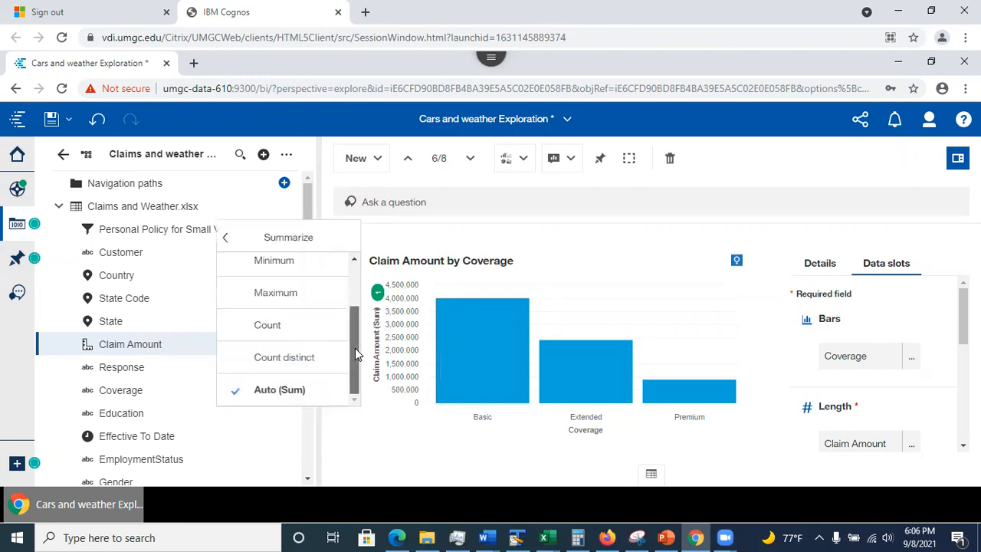
{"action": "left_click_drag", "start_coordinate": [357, 349], "coordinate": [351, 304]}
{"action": "left_click", "coordinate": [265, 273]}
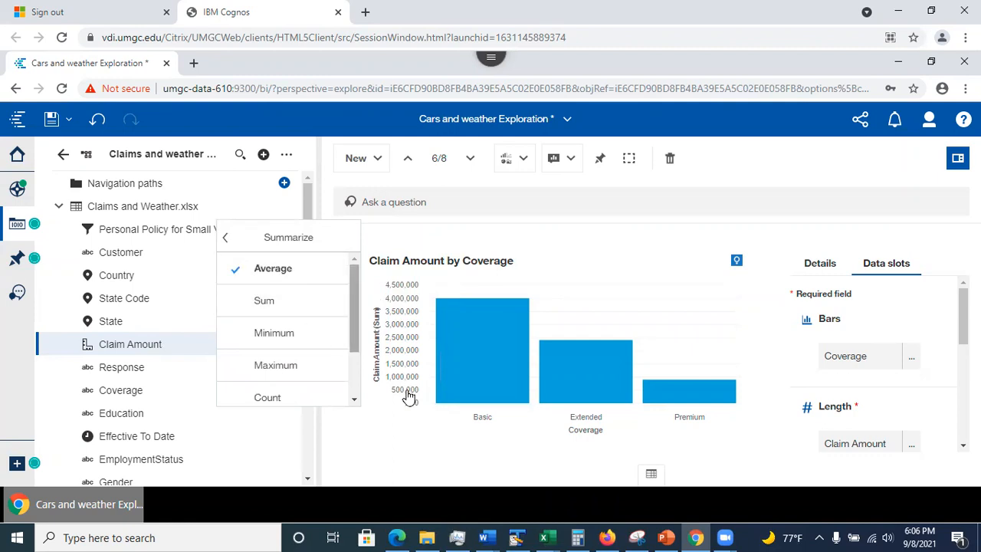
{"action": "left_click", "coordinate": [396, 434]}
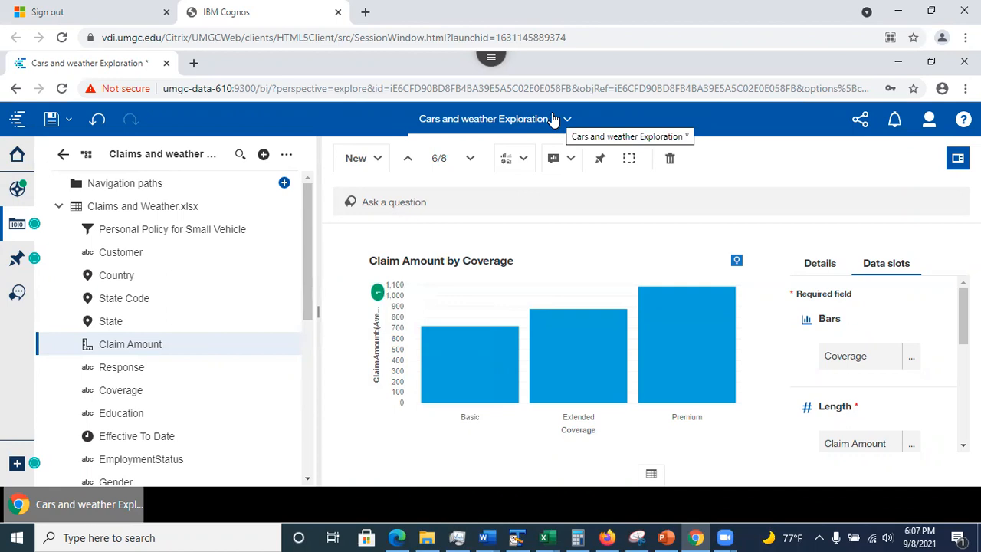
{"action": "left_click", "coordinate": [52, 121]}
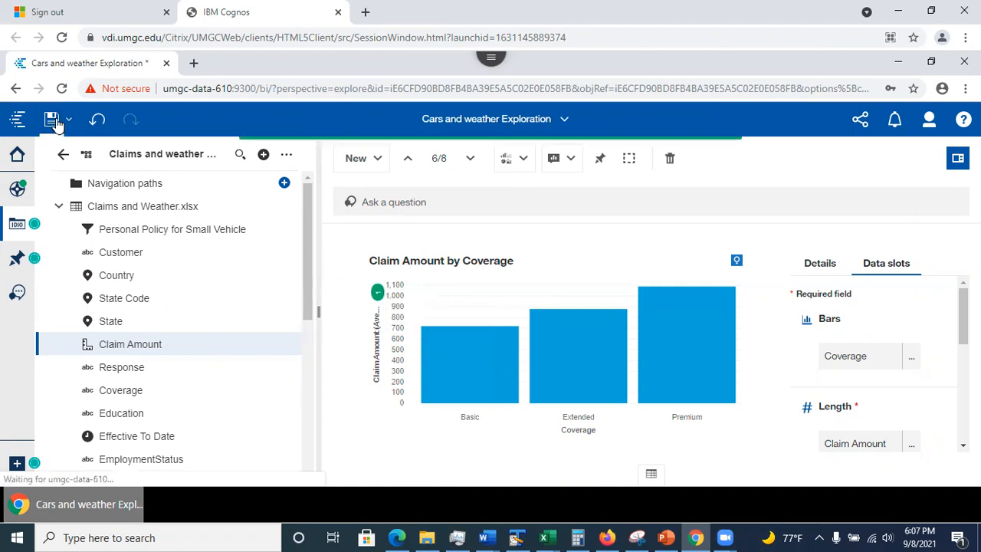
- Ask the assistant in its full view to "show data"
{"action": "left_click", "coordinate": [411, 212]}
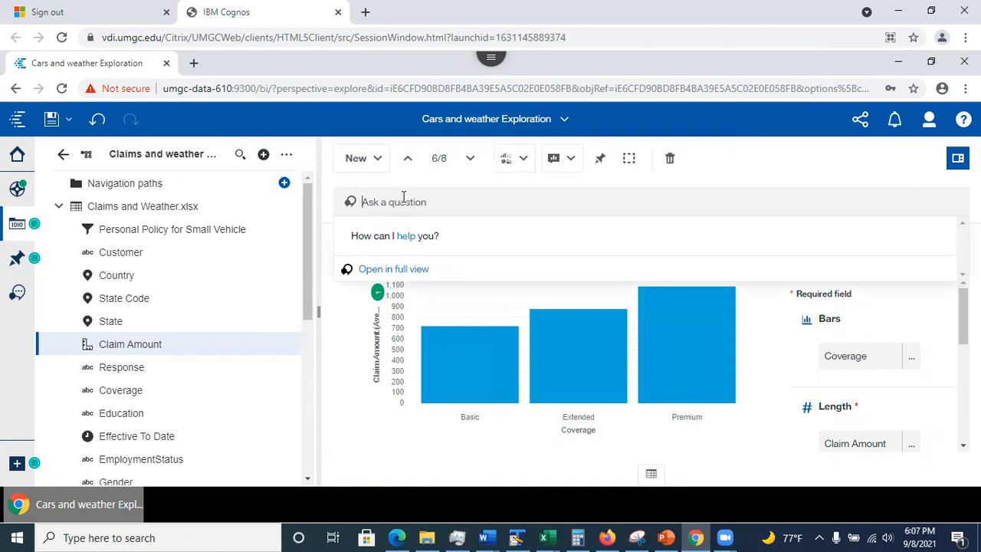
{"action": "left_click", "coordinate": [16, 299]}
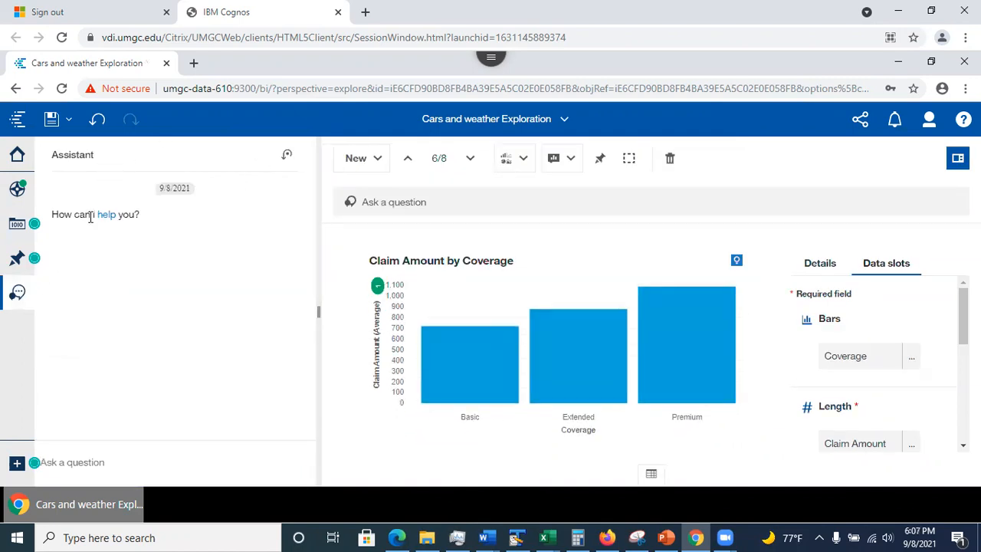
{"action": "left_click", "coordinate": [77, 464]}
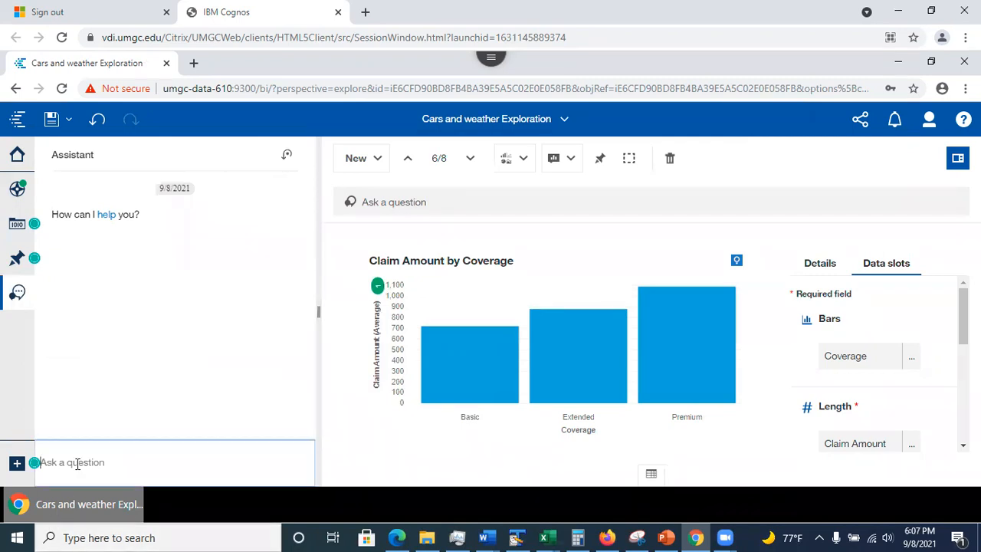
{"action": "type", "text": "show data"}
{"action": "key", "text": "Return"}
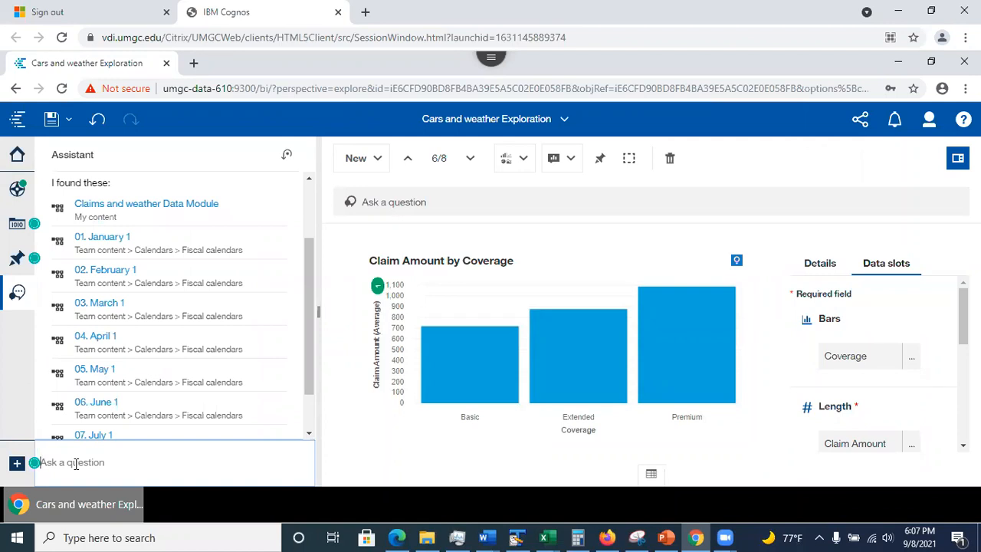
- Show the Claims and weather Data Module source in the assistant and review its expanded list of columns and concepts
{"action": "left_click", "coordinate": [167, 205]}
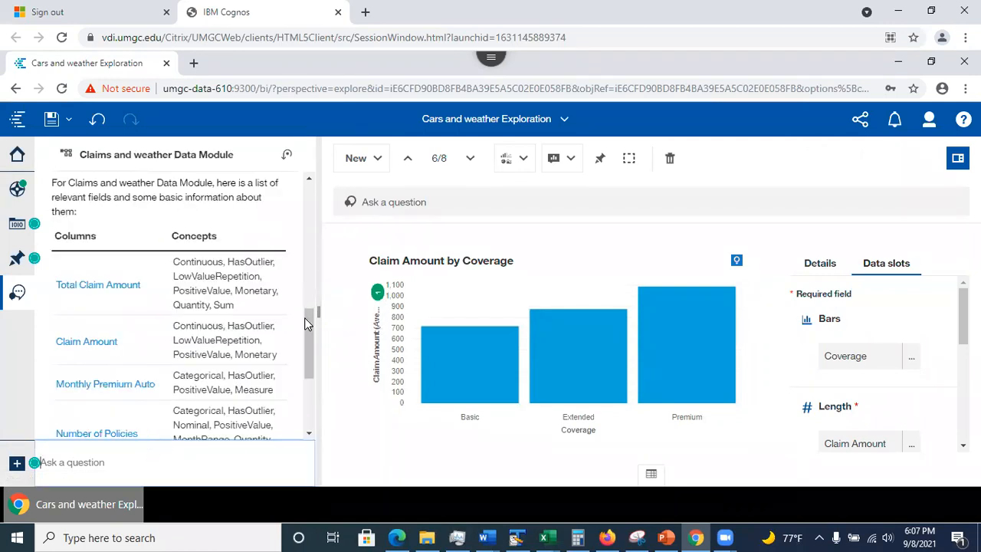
{"action": "left_click_drag", "start_coordinate": [308, 319], "coordinate": [308, 280]}
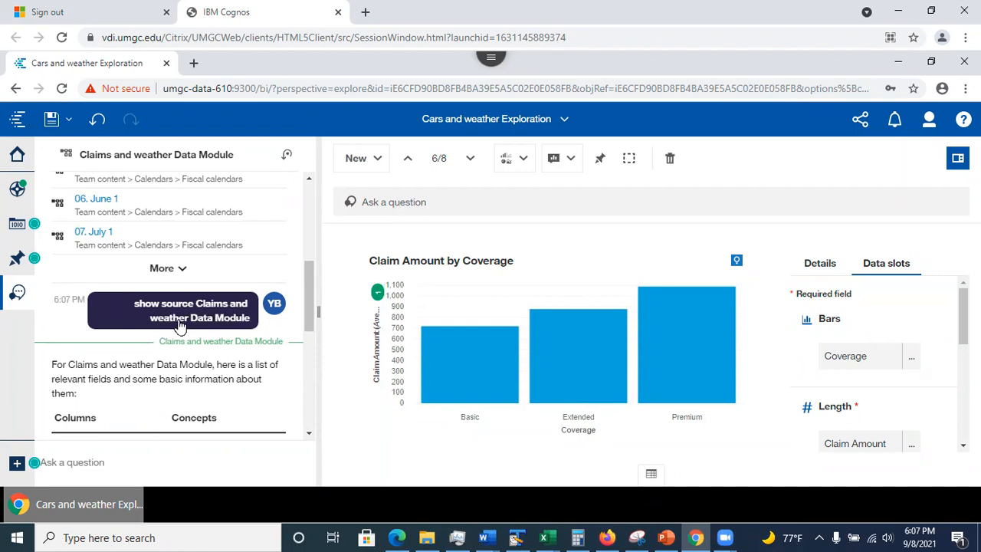
{"action": "left_click_drag", "start_coordinate": [304, 296], "coordinate": [311, 344]}
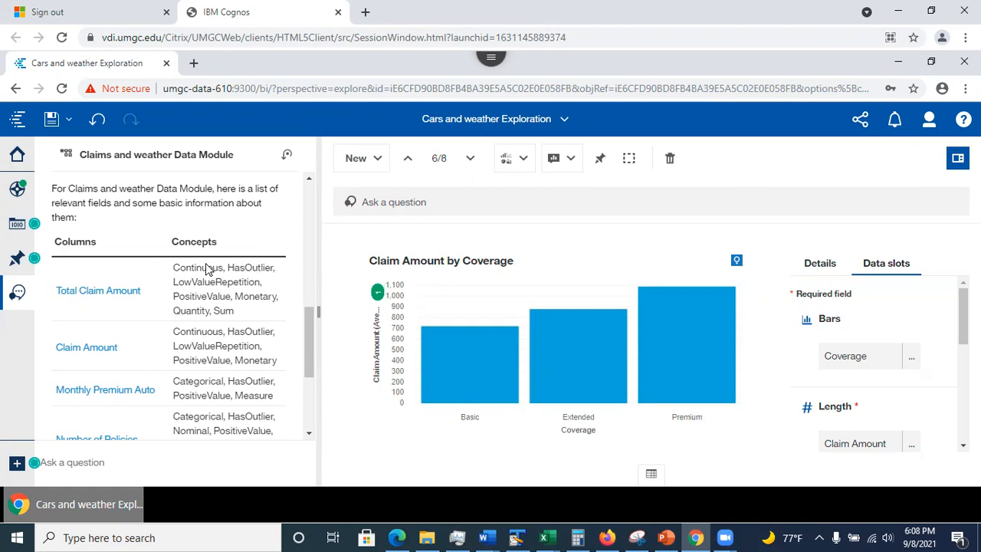
{"action": "scroll", "coordinate": [313, 343], "scroll_direction": "down", "scroll_amount": 3}
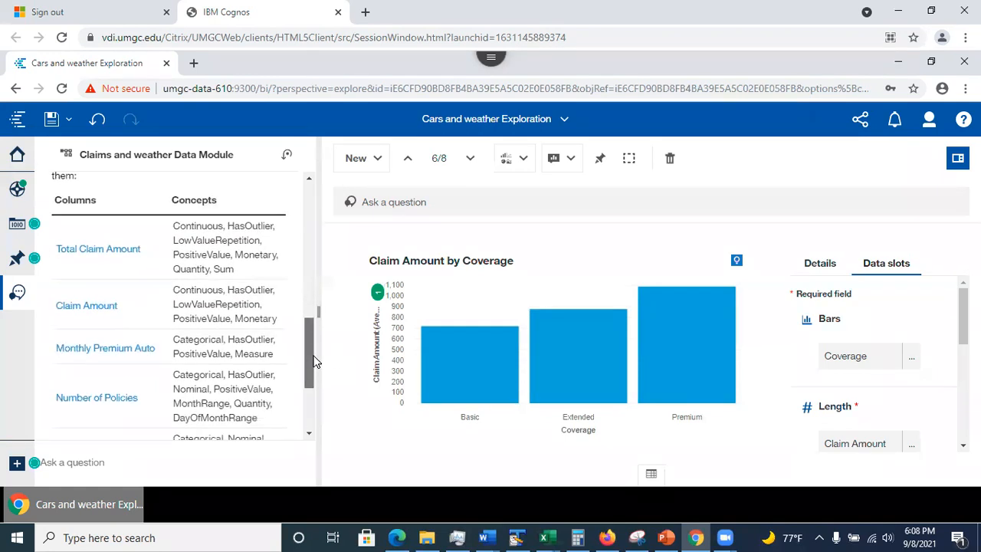
{"action": "scroll", "coordinate": [321, 392], "scroll_direction": "down", "scroll_amount": 2}
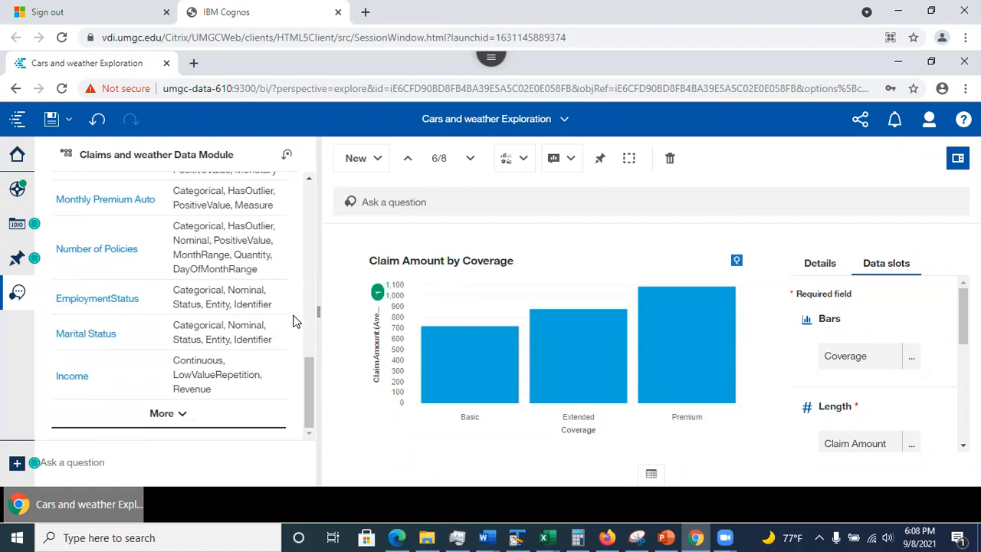
{"action": "left_click", "coordinate": [178, 418]}
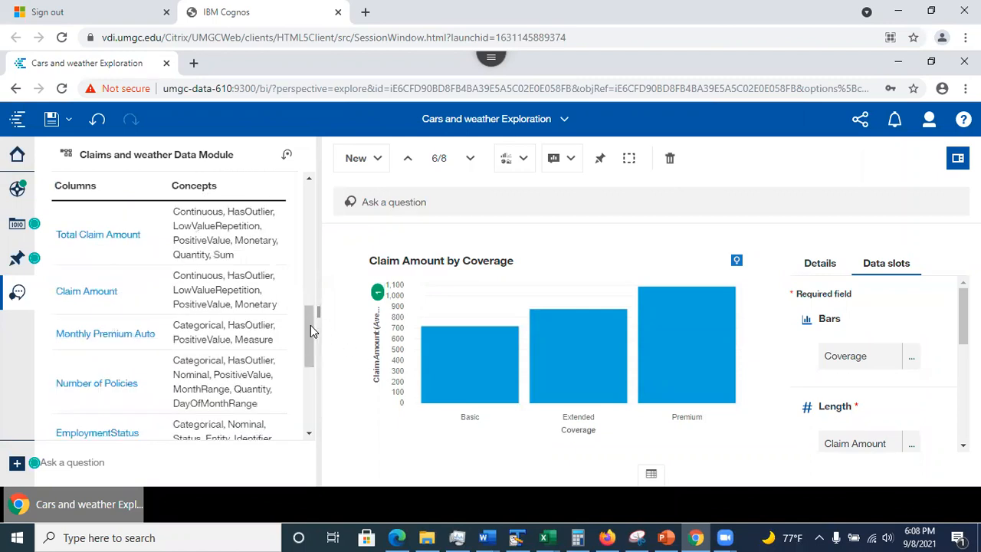
{"action": "scroll", "coordinate": [311, 360], "scroll_direction": "down", "scroll_amount": 5}
{"action": "left_click_drag", "start_coordinate": [332, 437], "coordinate": [323, 279]}
{"action": "left_click_drag", "start_coordinate": [312, 236], "coordinate": [332, 360]}
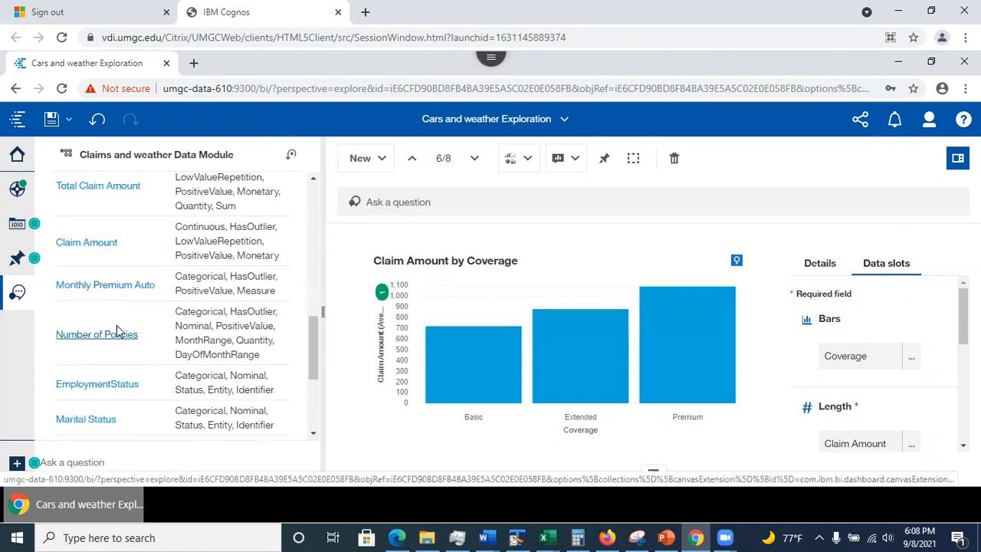
- Read the assistant's details on the Number of Policies column and ask what influences it
{"action": "left_click", "coordinate": [102, 338]}
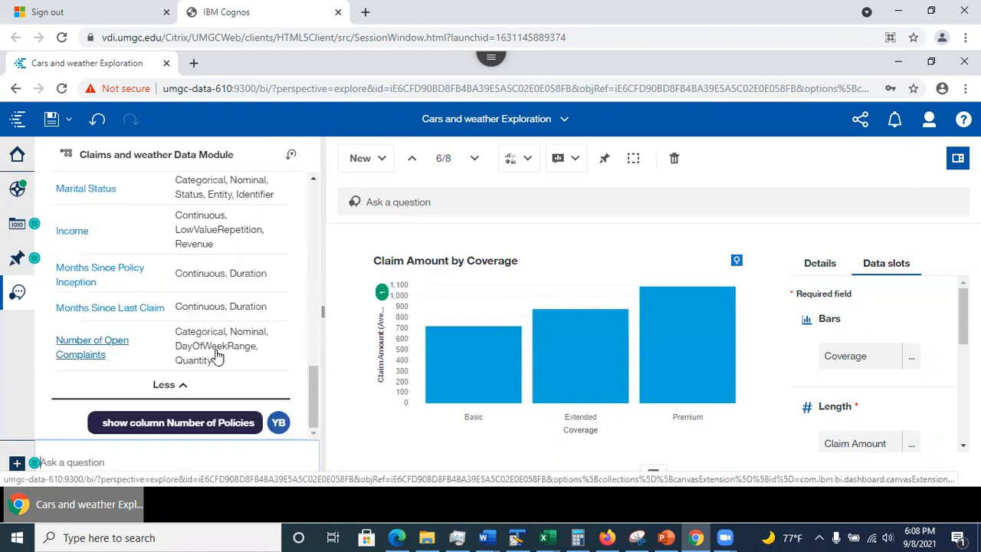
{"action": "left_click_drag", "start_coordinate": [316, 389], "coordinate": [318, 363]}
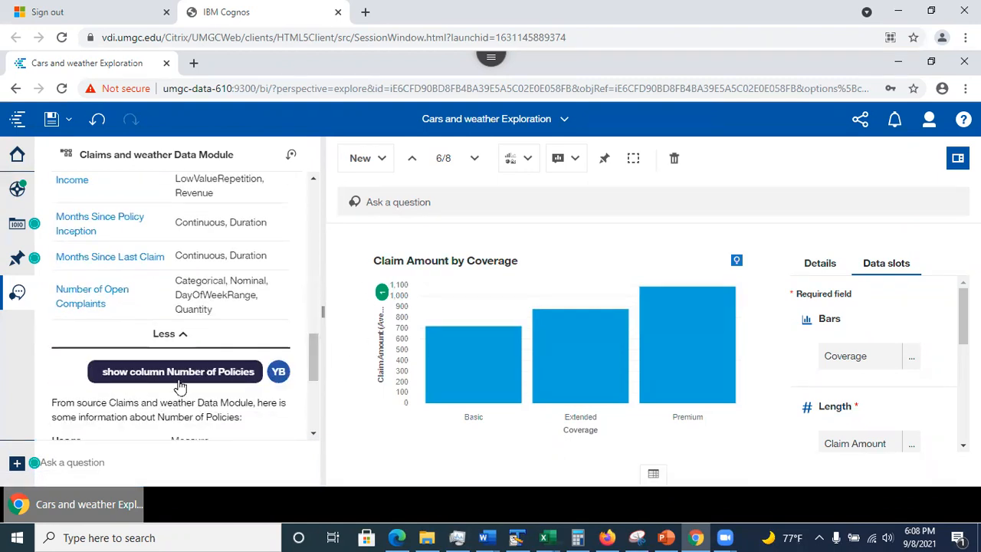
{"action": "left_click_drag", "start_coordinate": [314, 349], "coordinate": [316, 407]}
{"action": "scroll", "coordinate": [314, 408], "scroll_direction": "up", "scroll_amount": 1}
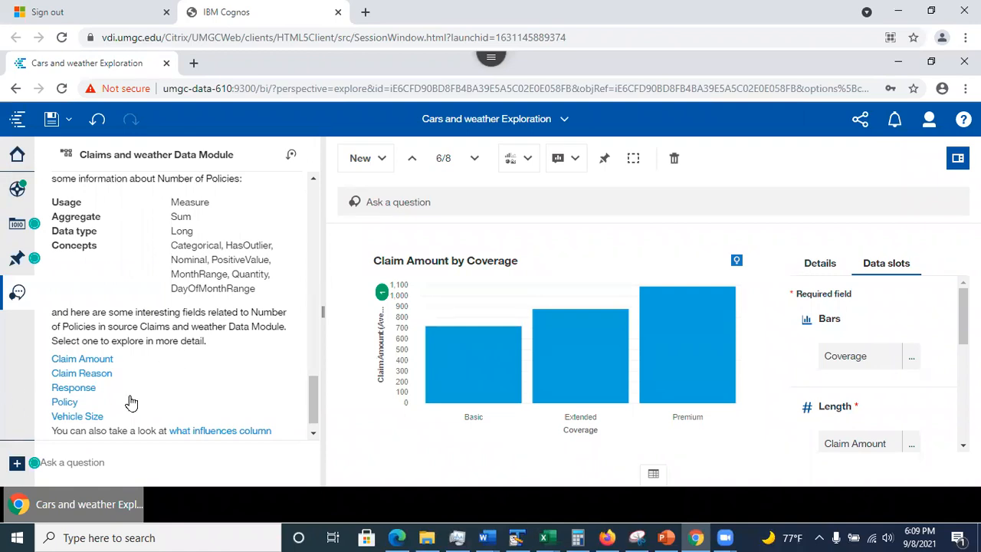
{"action": "left_click_drag", "start_coordinate": [313, 418], "coordinate": [314, 436]}
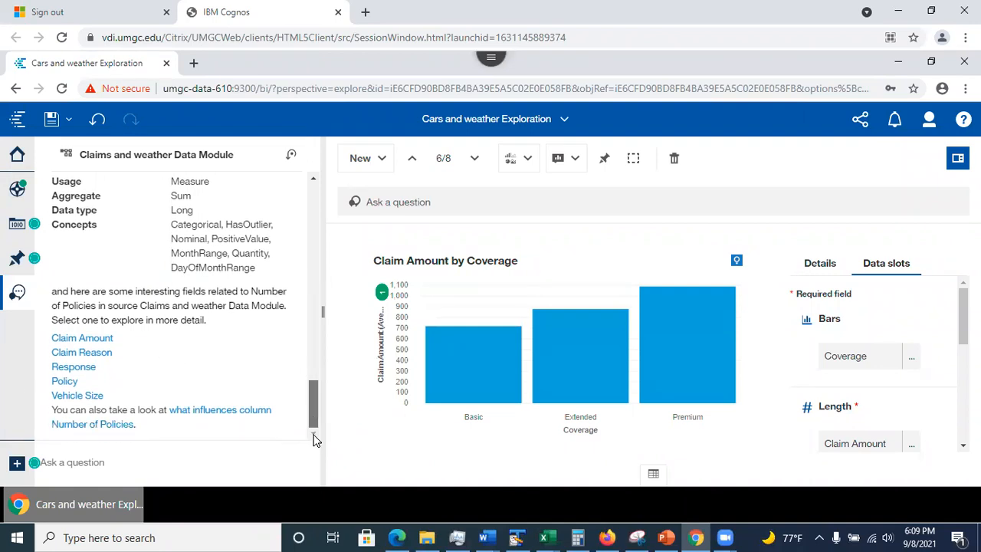
{"action": "left_click", "coordinate": [216, 414]}
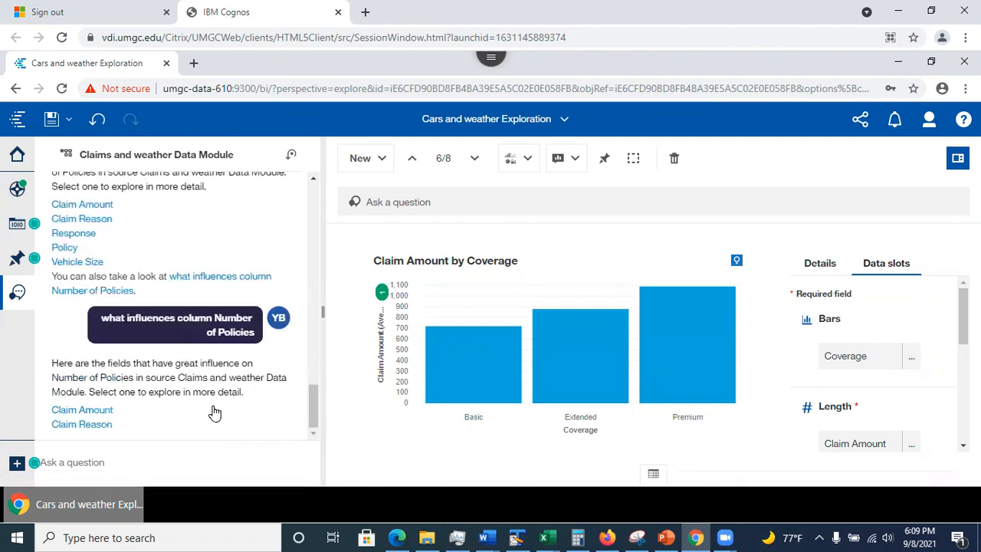
- Explore Claim Amount as an influence on Number of Policies in the assistant and browse its alternative charts back to the column chart
{"action": "left_click", "coordinate": [98, 411]}
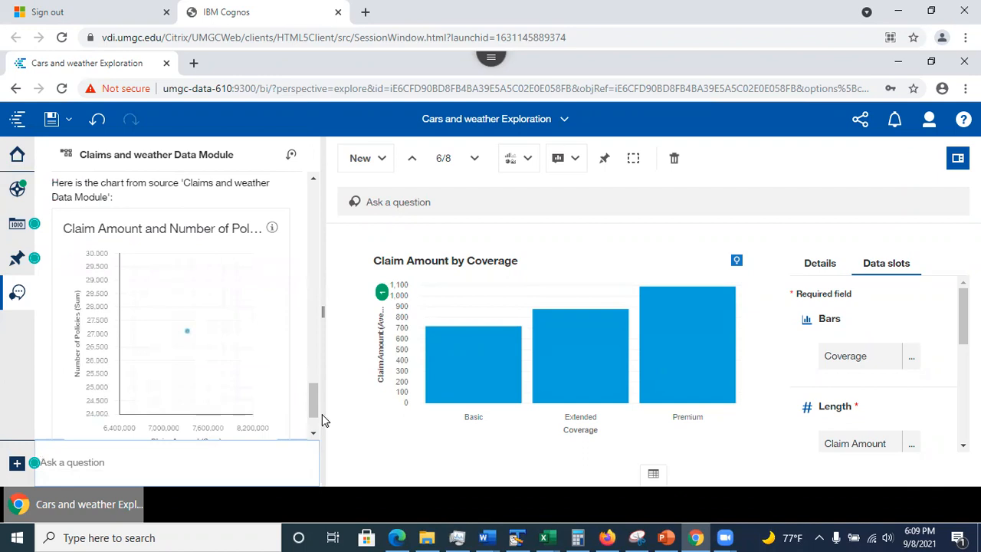
{"action": "scroll", "coordinate": [311, 431], "scroll_direction": "down", "scroll_amount": 2}
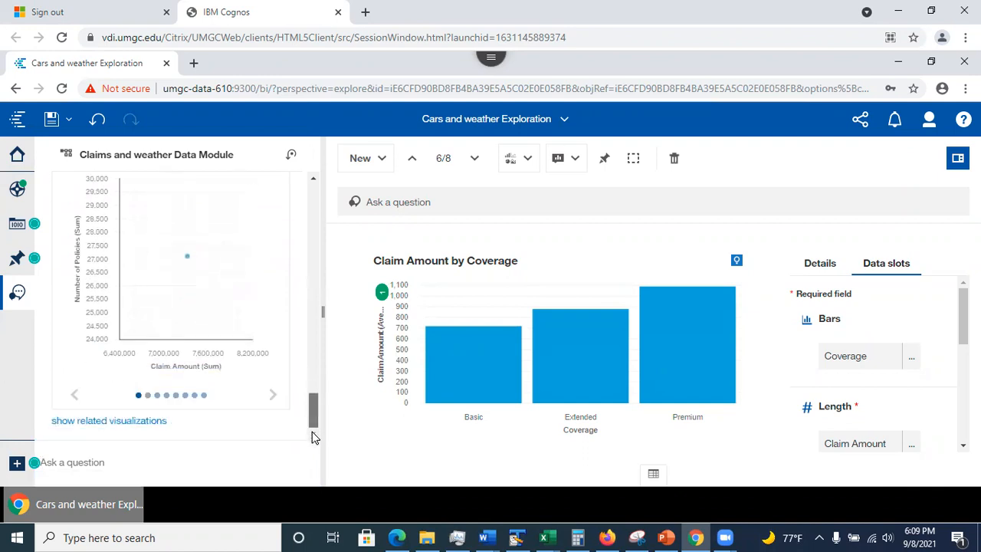
{"action": "left_click", "coordinate": [148, 397]}
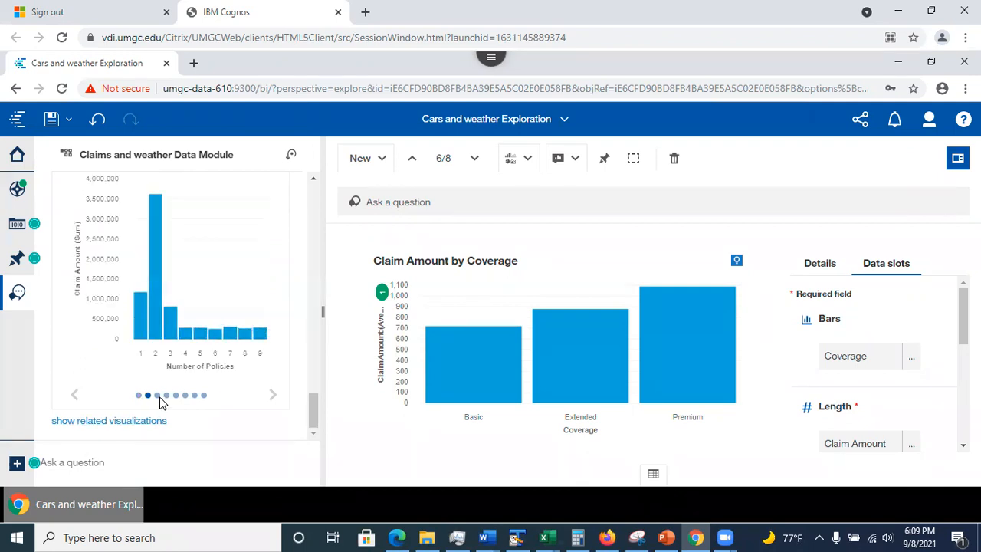
{"action": "left_click", "coordinate": [175, 396]}
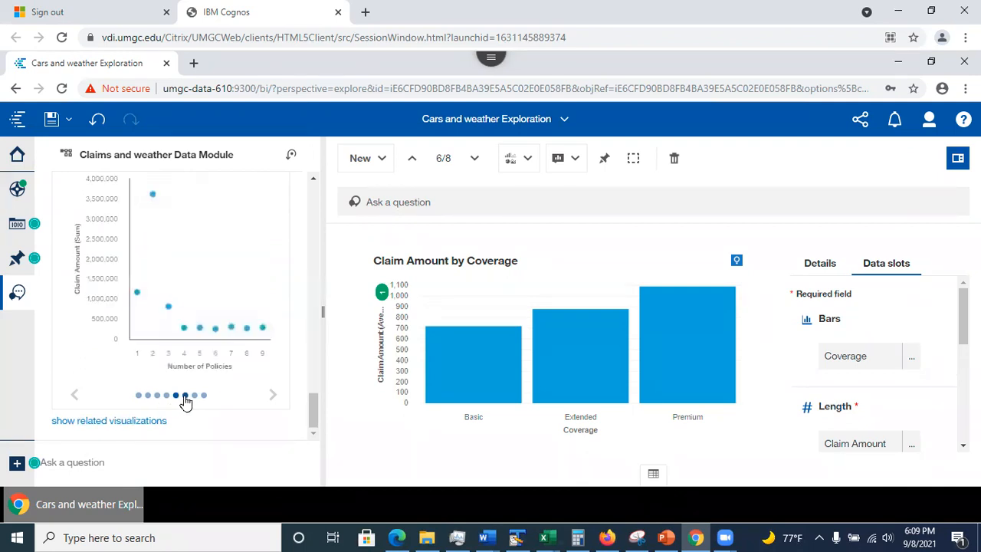
{"action": "left_click", "coordinate": [194, 396]}
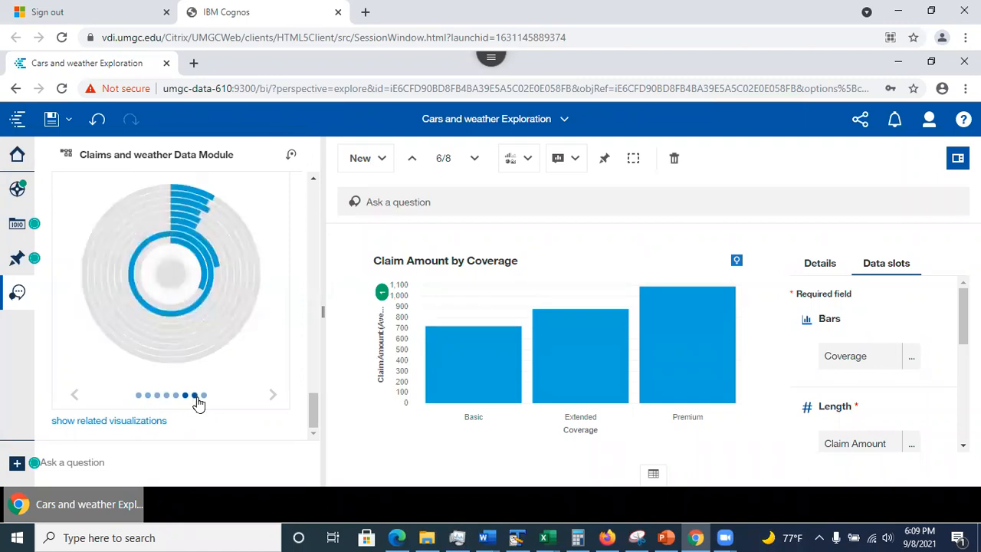
{"action": "left_click", "coordinate": [194, 397]}
{"action": "left_click", "coordinate": [167, 396]}
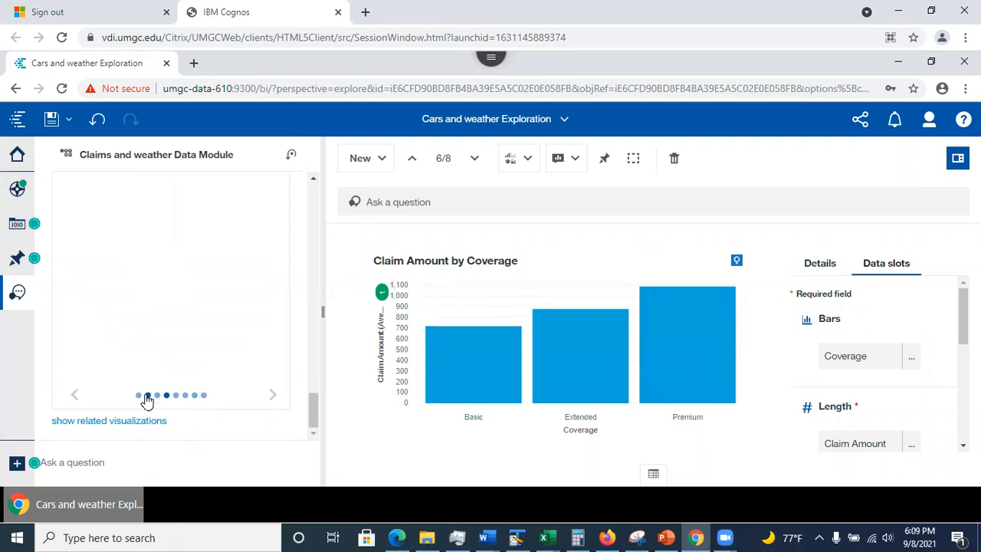
{"action": "left_click", "coordinate": [148, 398]}
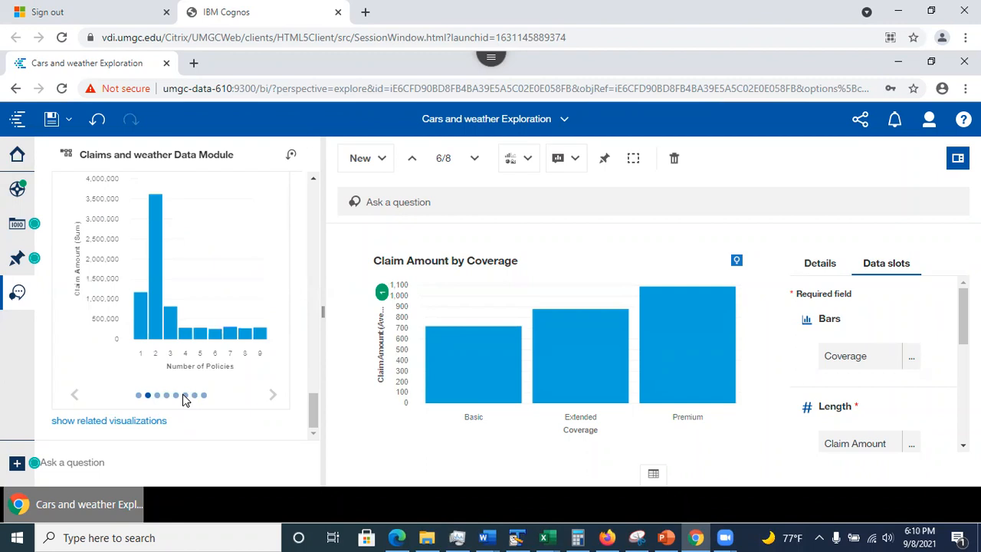
- Add a new single card containing the assistant's column chart of Claim Amount by Number of Policies
{"action": "left_click", "coordinate": [369, 163]}
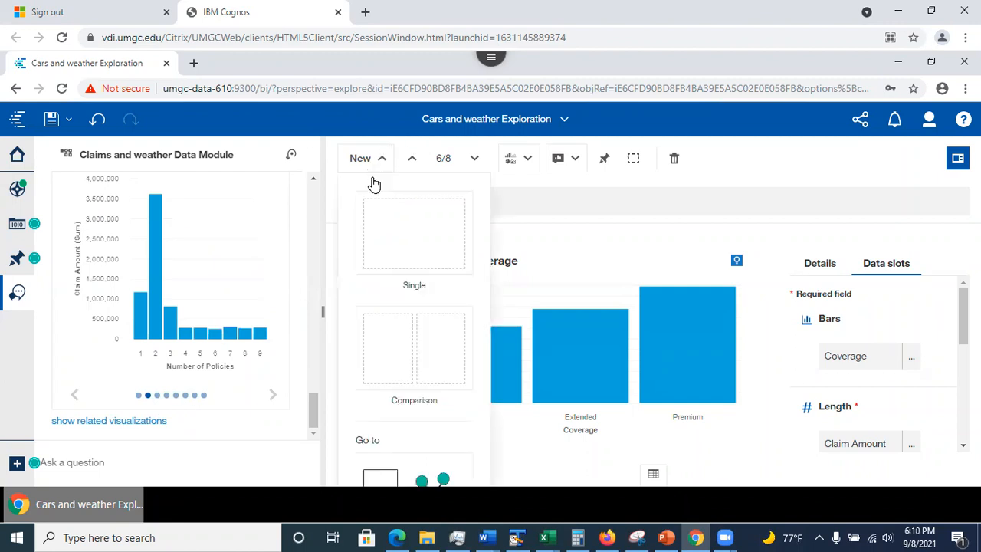
{"action": "left_click", "coordinate": [392, 230]}
{"action": "left_click_drag", "start_coordinate": [171, 292], "coordinate": [548, 348]}
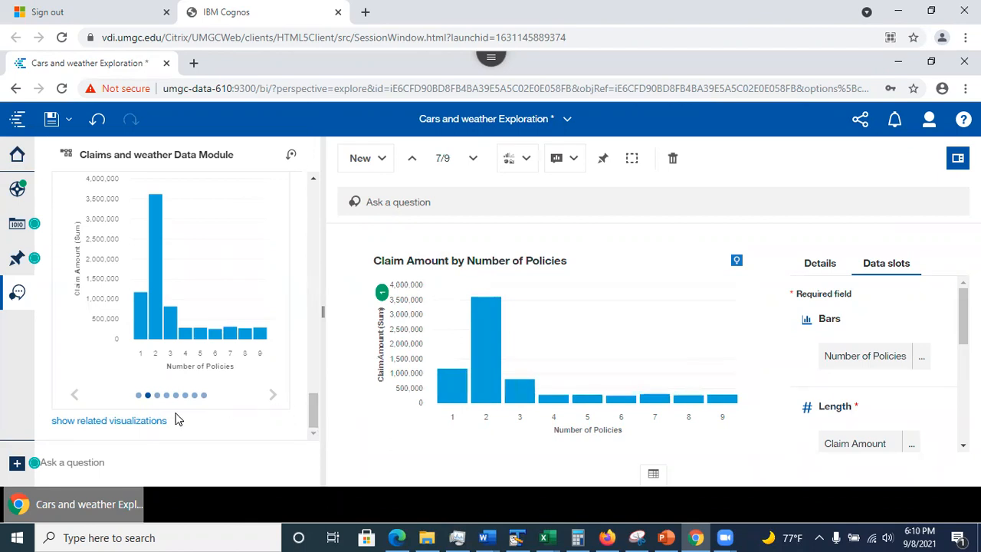
- Show the visualizations related to the assistant's chart and look back through the conversation to its beginning
{"action": "left_click", "coordinate": [153, 429]}
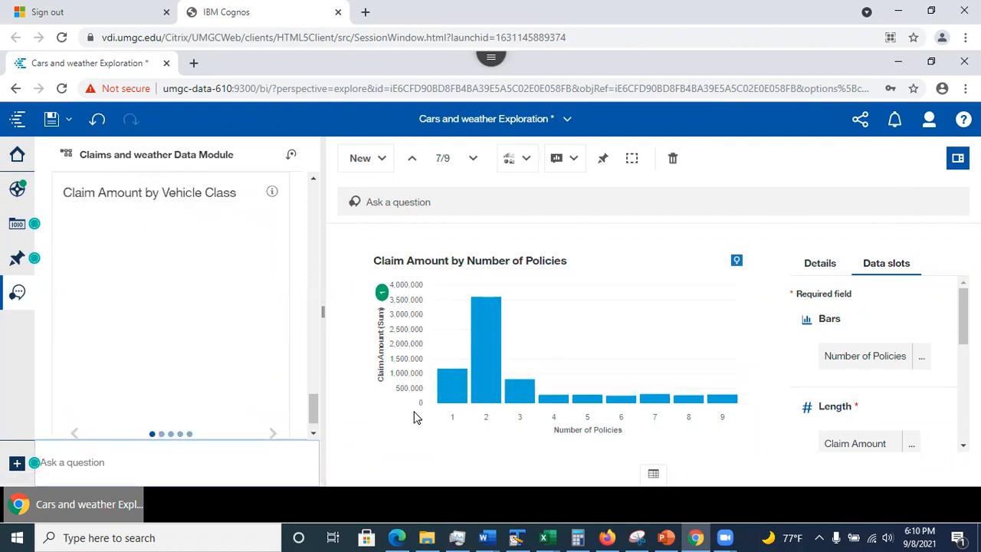
{"action": "mouse_move", "coordinate": [313, 413]}
{"action": "left_mouse_down"}
{"action": "mouse_move", "coordinate": [312, 201]}
{"action": "mouse_move", "coordinate": [322, 462]}
{"action": "mouse_move", "coordinate": [301, 429]}
{"action": "mouse_move", "coordinate": [313, 379]}
{"action": "mouse_move", "coordinate": [322, 398]}
{"action": "left_mouse_up"}
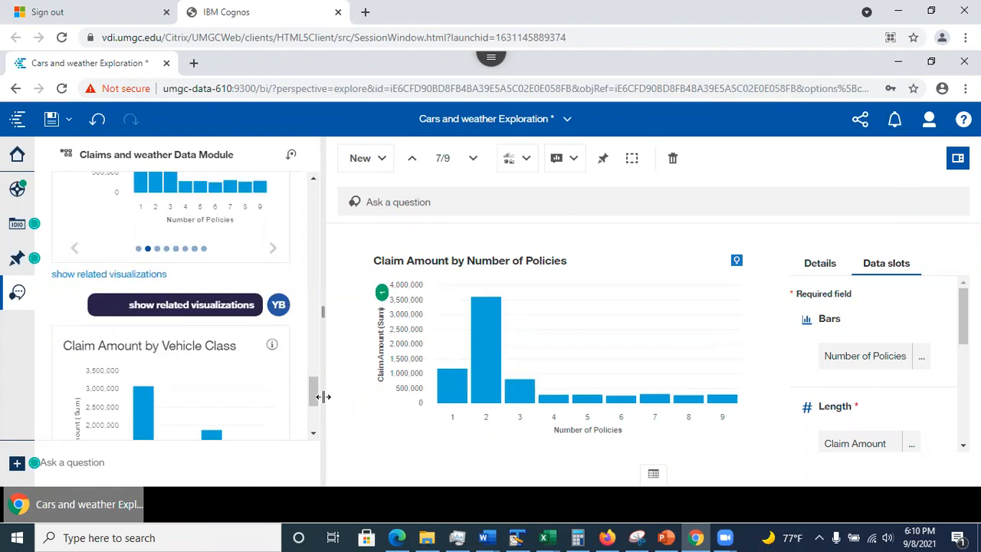
{"action": "left_click_drag", "start_coordinate": [318, 388], "coordinate": [314, 196]}
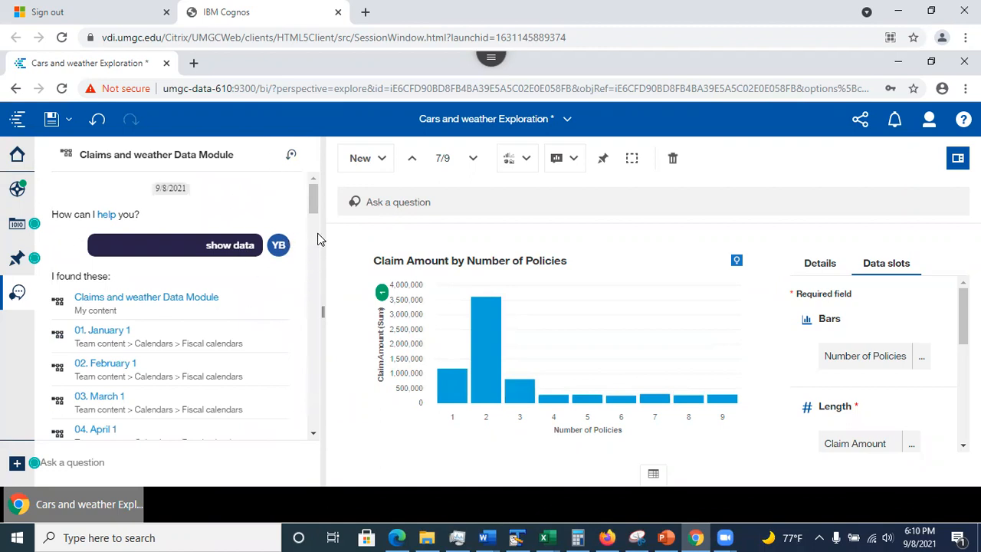
- Reuse the earlier "show column Number of Policies" question from the conversation and submit it to the assistant again
{"action": "left_click_drag", "start_coordinate": [314, 195], "coordinate": [323, 314]}
{"action": "left_click", "coordinate": [181, 238]}
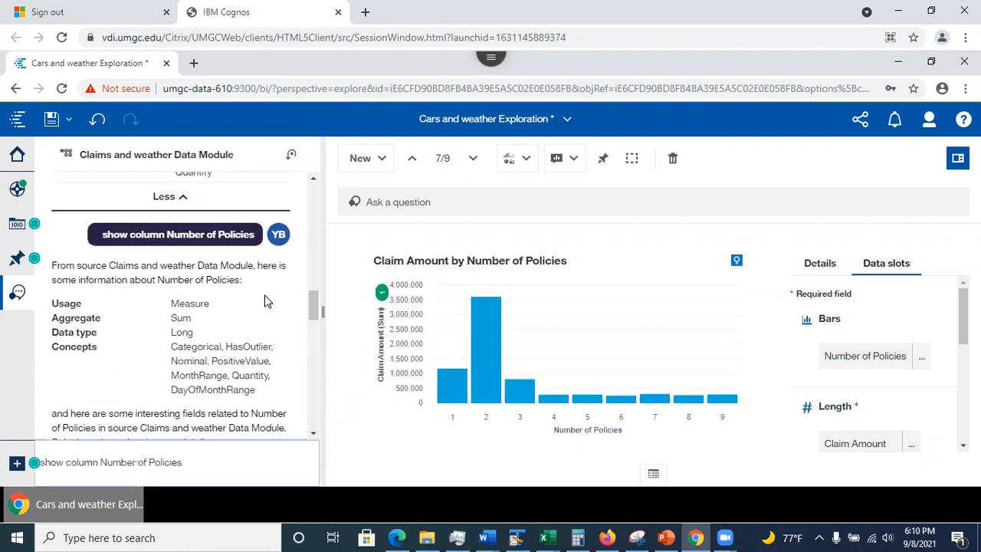
{"action": "left_click", "coordinate": [214, 458]}
{"action": "key", "text": "Return"}
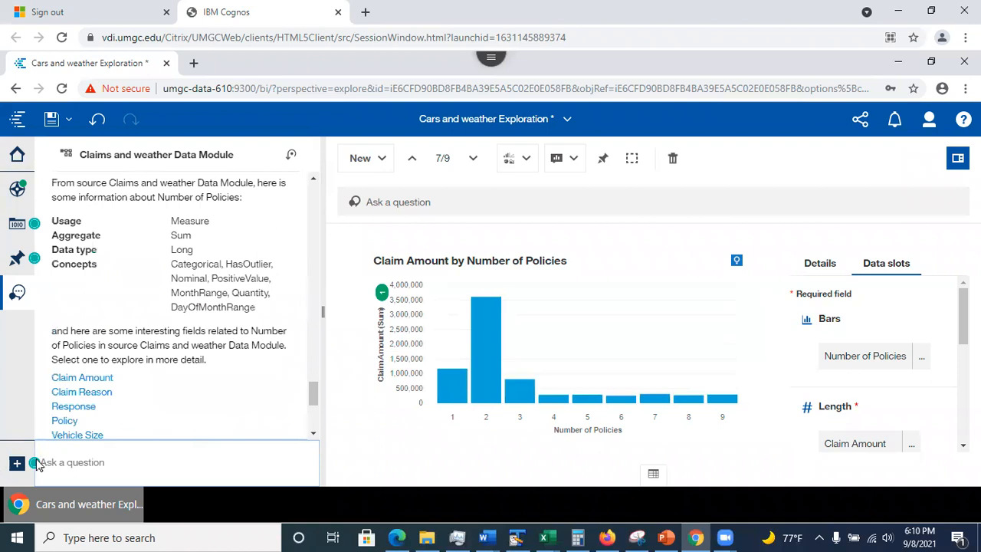
- Switch to the PowerPoint presentation, review slides 22 to 24 on explorations and the relationship diagram, and return to Cognos
{"action": "left_click", "coordinate": [667, 537]}
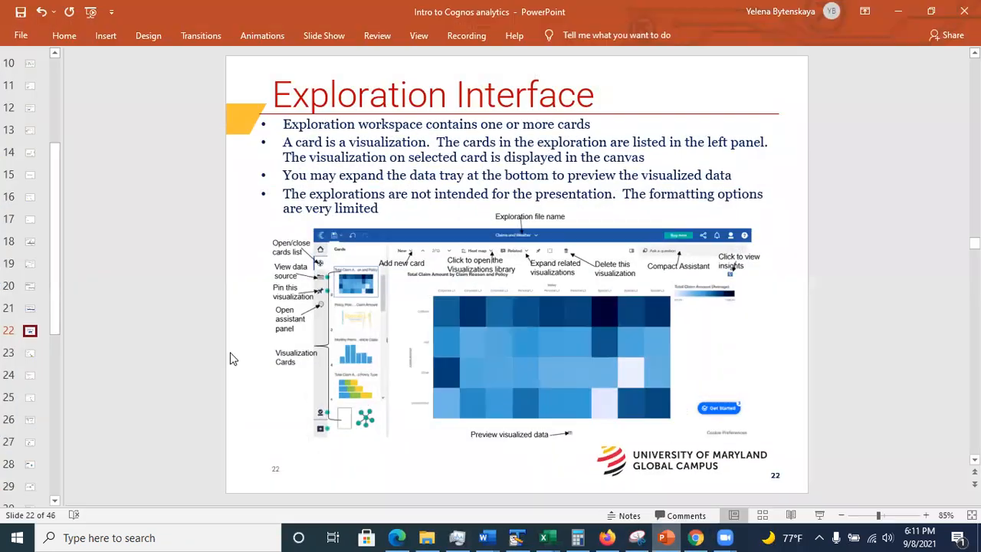
{"action": "left_click", "coordinate": [32, 353]}
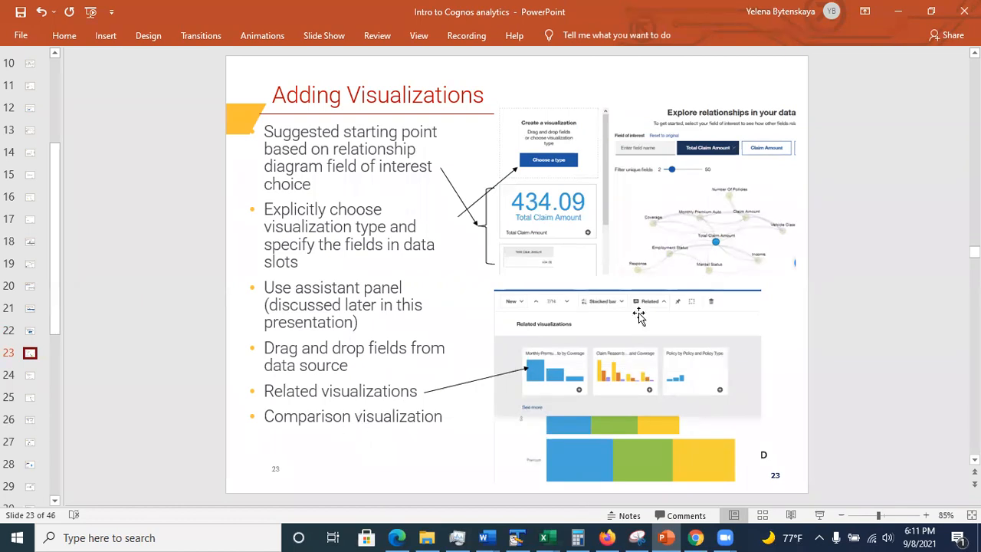
{"action": "left_click", "coordinate": [31, 377]}
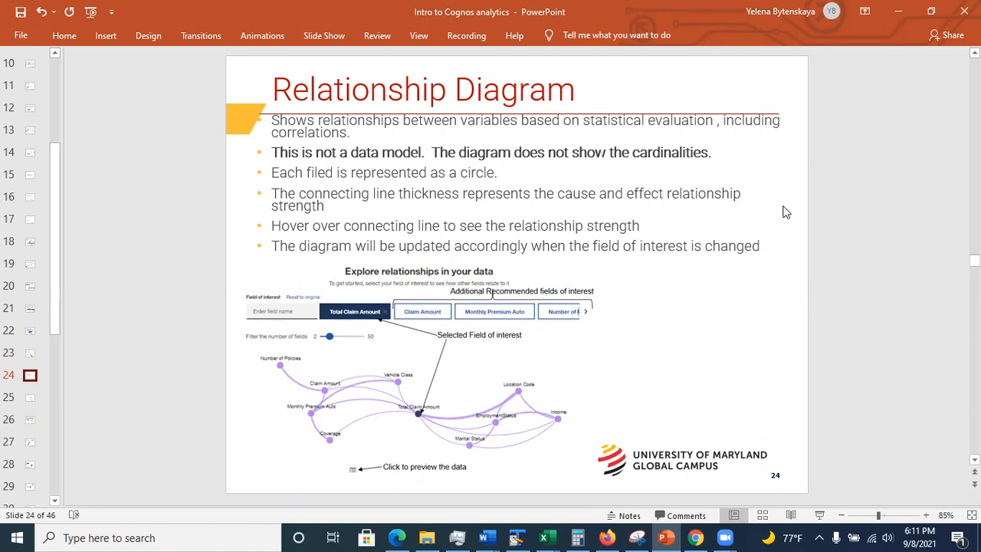
{"action": "left_click", "coordinate": [899, 16]}
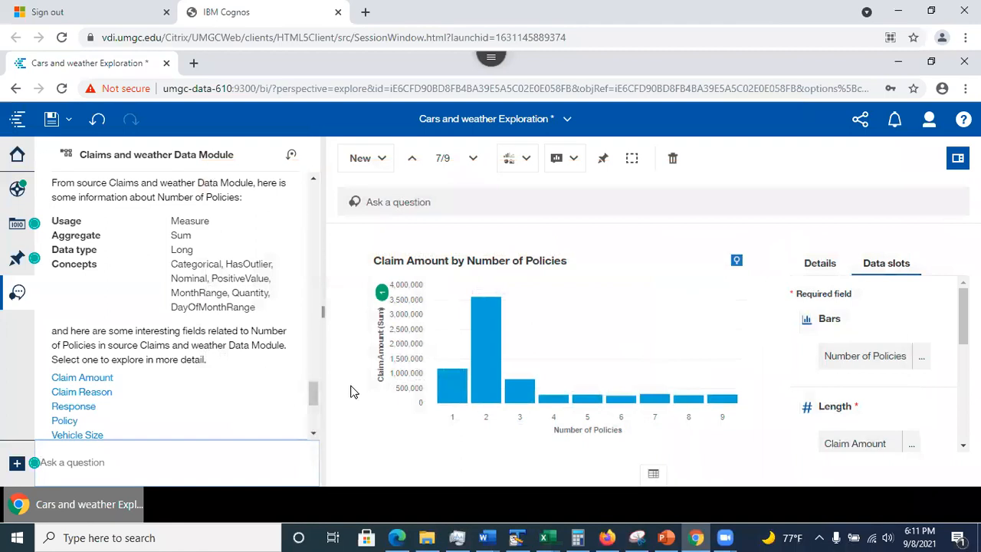
- Show the exploration's list of cards and open the relationship diagram card
{"action": "left_click", "coordinate": [16, 190]}
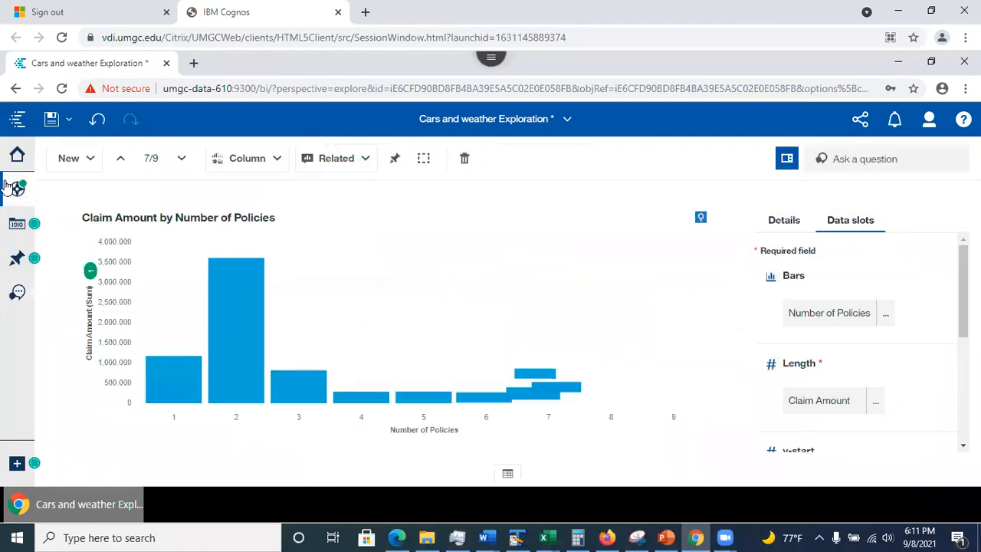
{"action": "left_click", "coordinate": [17, 190]}
{"action": "left_click", "coordinate": [19, 191]}
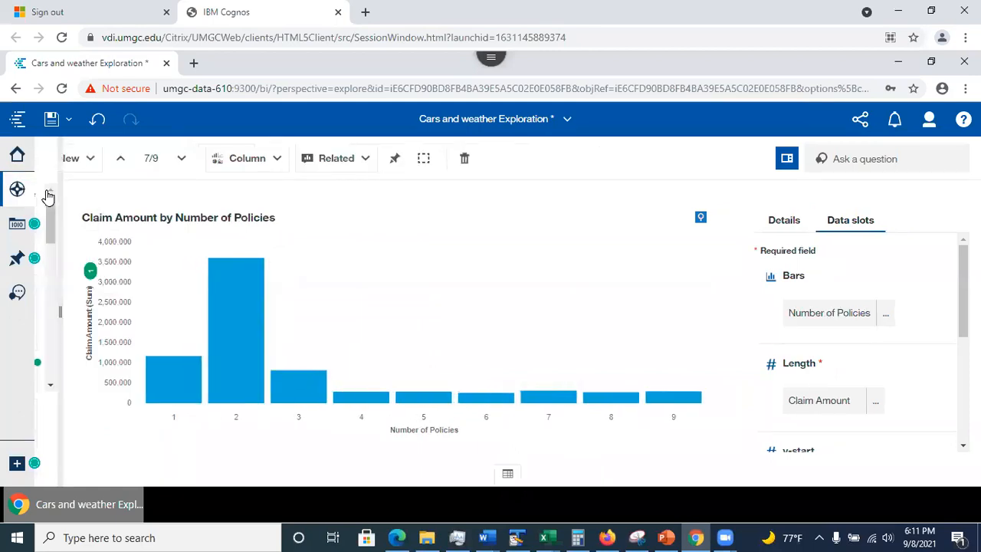
{"action": "left_click", "coordinate": [19, 191]}
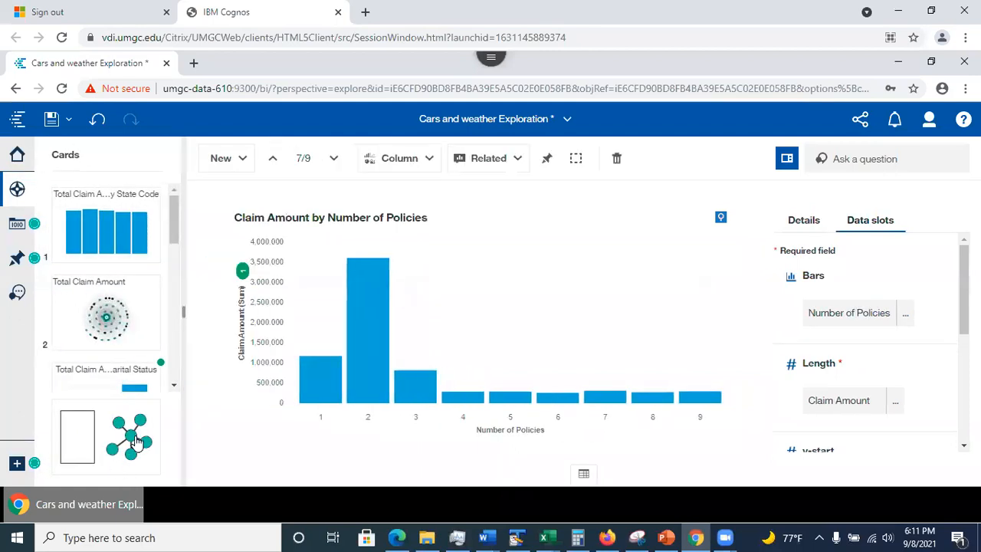
{"action": "left_click", "coordinate": [136, 443]}
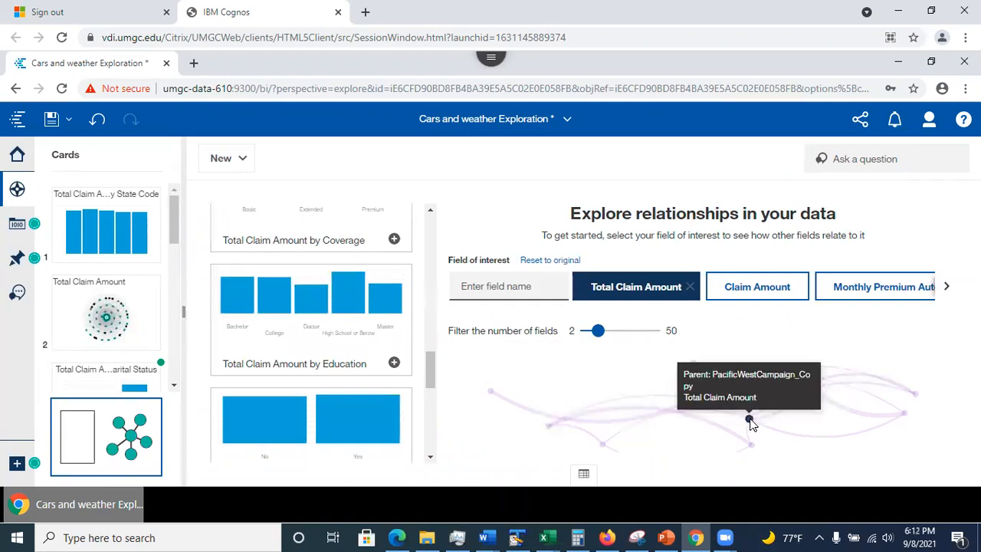
- Select Claim Amount and Total Claim Amount together in the relationship diagram and review the suggested visualizations for both fields
{"action": "left_click", "coordinate": [751, 419]}
{"action": "mouse_move", "coordinate": [697, 398]}
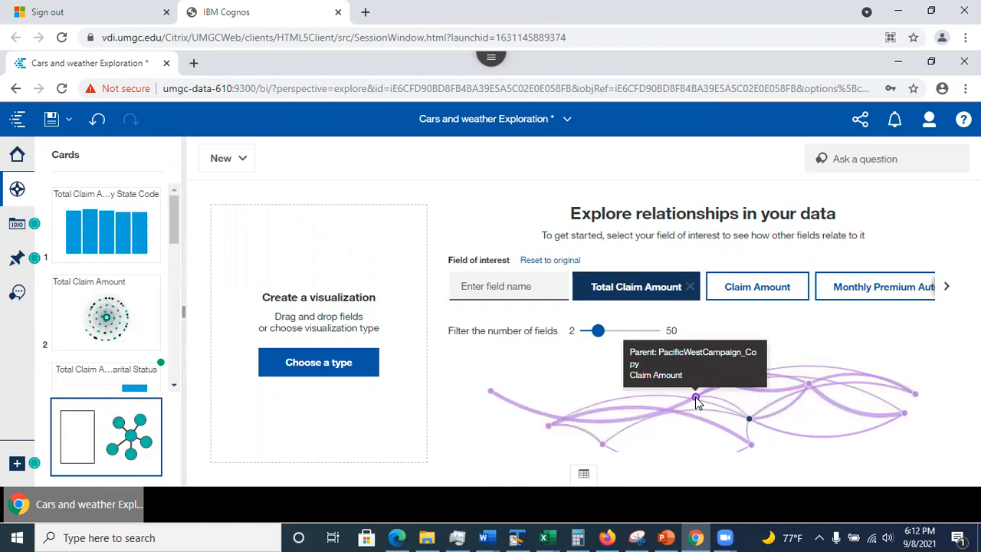
{"action": "left_click", "coordinate": [696, 398]}
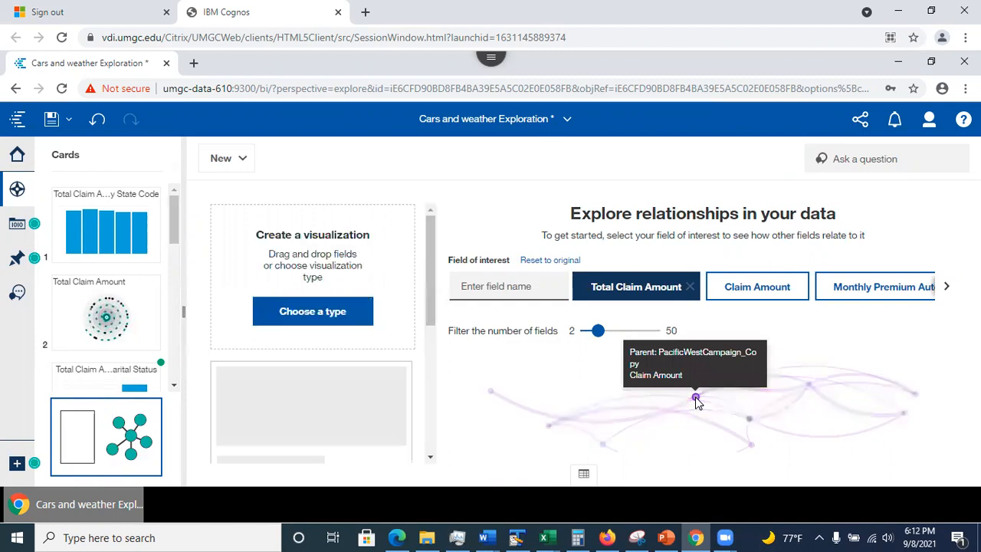
{"action": "left_click", "coordinate": [749, 420]}
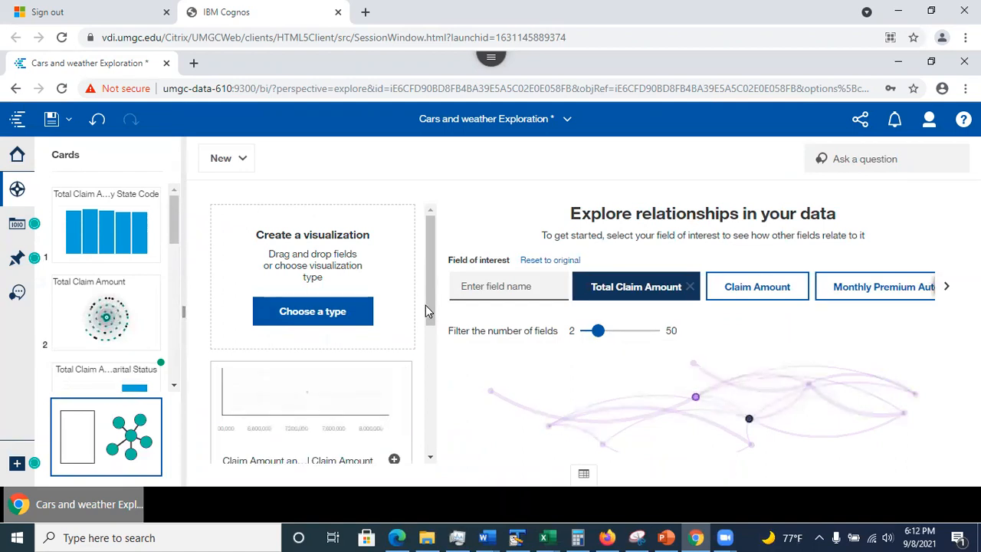
{"action": "scroll", "coordinate": [436, 344], "scroll_direction": "down", "scroll_amount": 1}
{"action": "scroll", "coordinate": [435, 344], "scroll_direction": "down", "scroll_amount": 3}
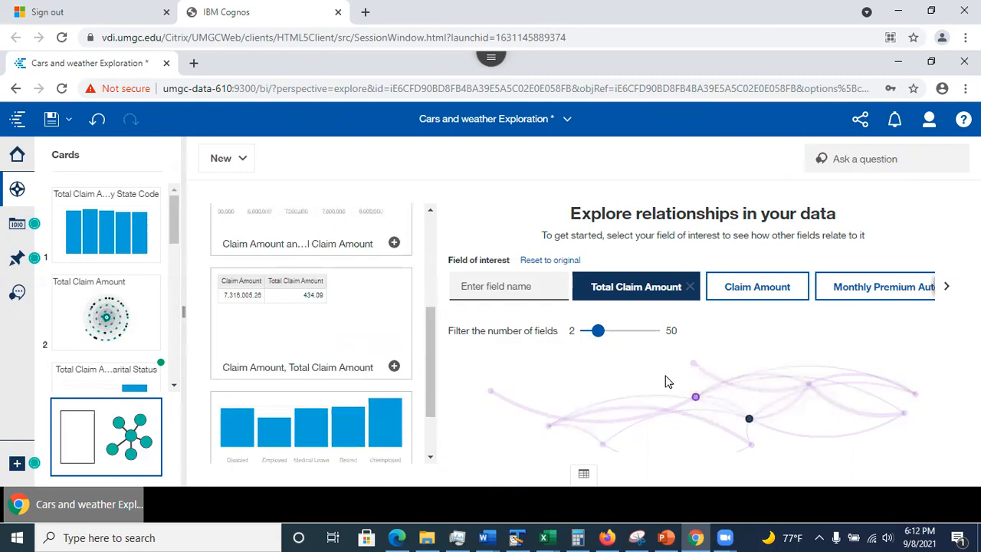
{"action": "mouse_move", "coordinate": [747, 423]}
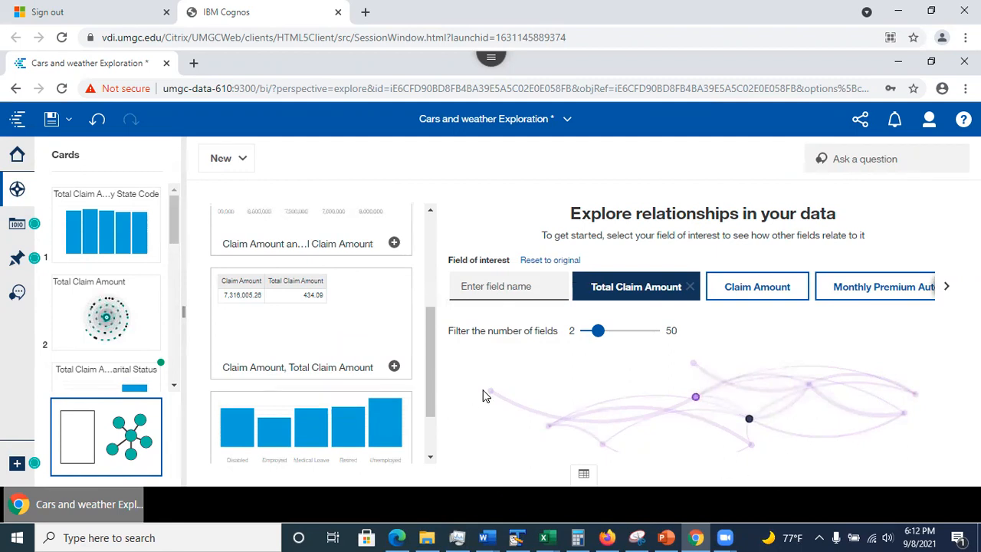
{"action": "left_click_drag", "start_coordinate": [431, 370], "coordinate": [418, 239]}
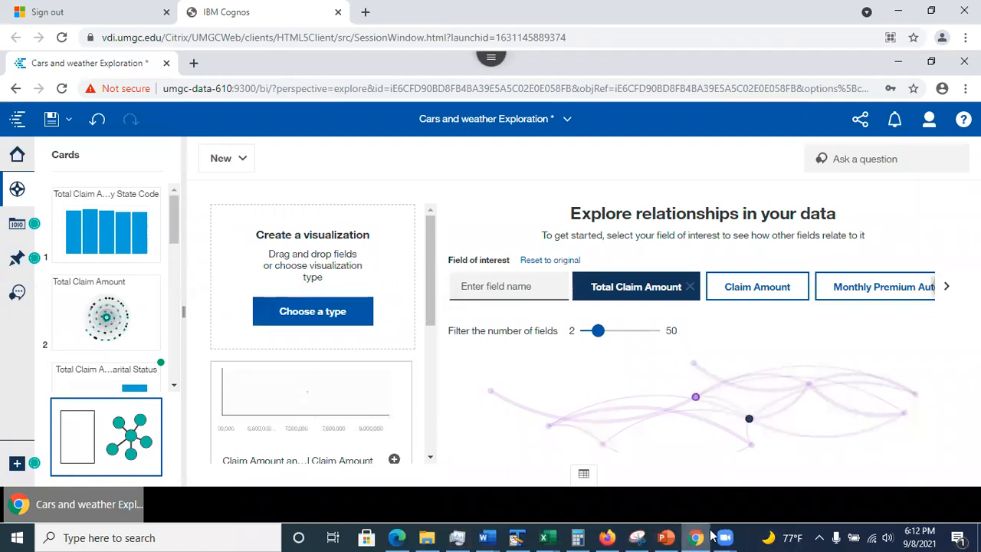
- Switch to the PowerPoint presentation and review slides 25 to 27 on suggested starting points, the embedded assistant and checking column information
{"action": "left_click", "coordinate": [665, 537]}
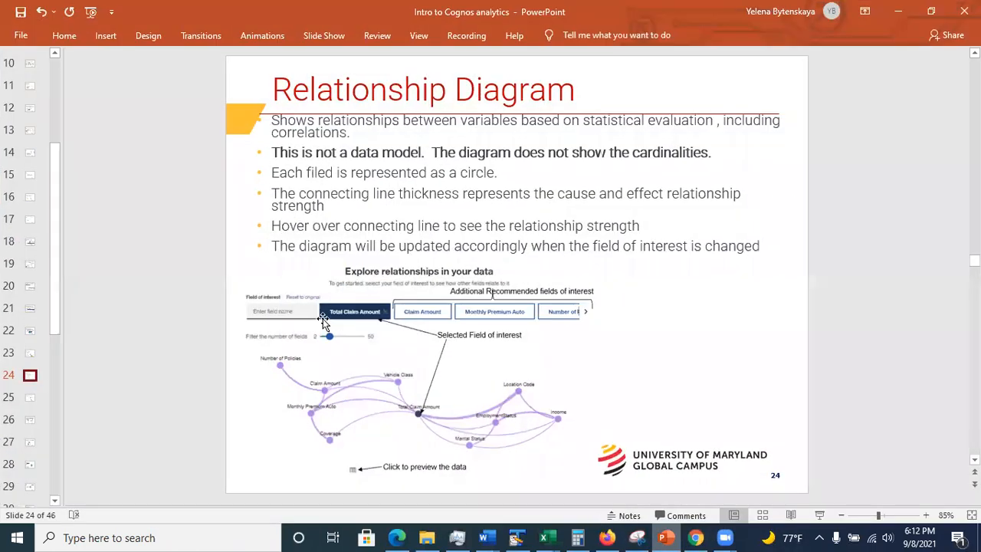
{"action": "left_click", "coordinate": [31, 397]}
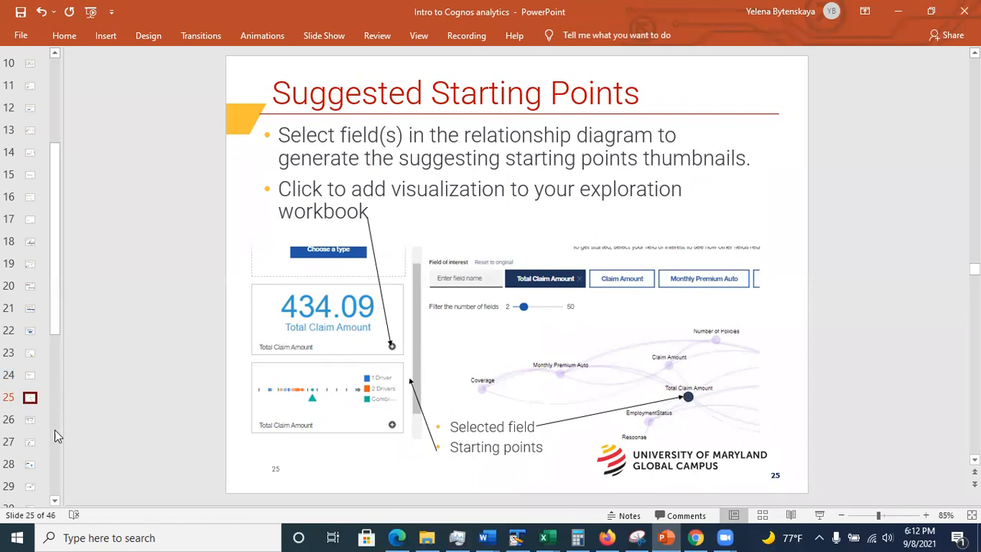
{"action": "left_click", "coordinate": [30, 420]}
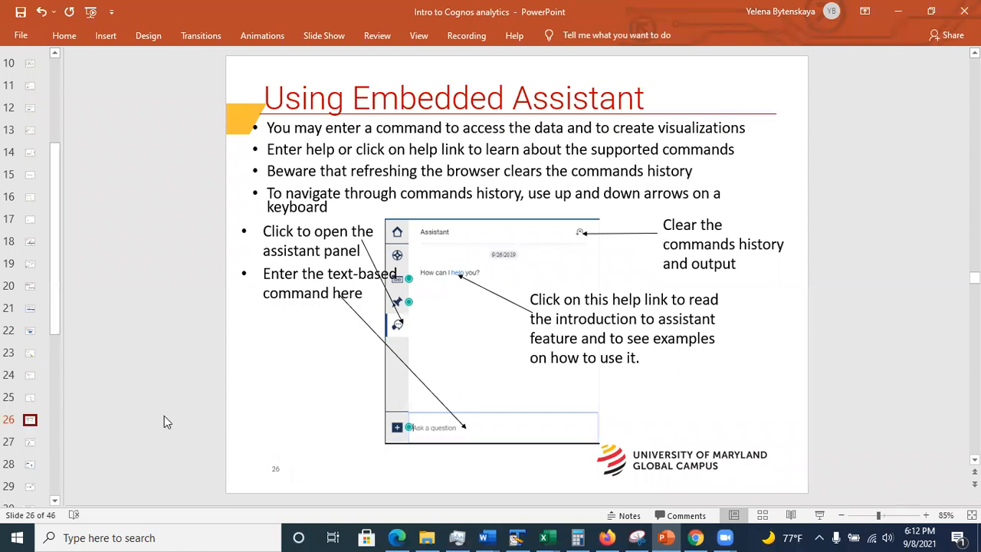
{"action": "left_click", "coordinate": [29, 444]}
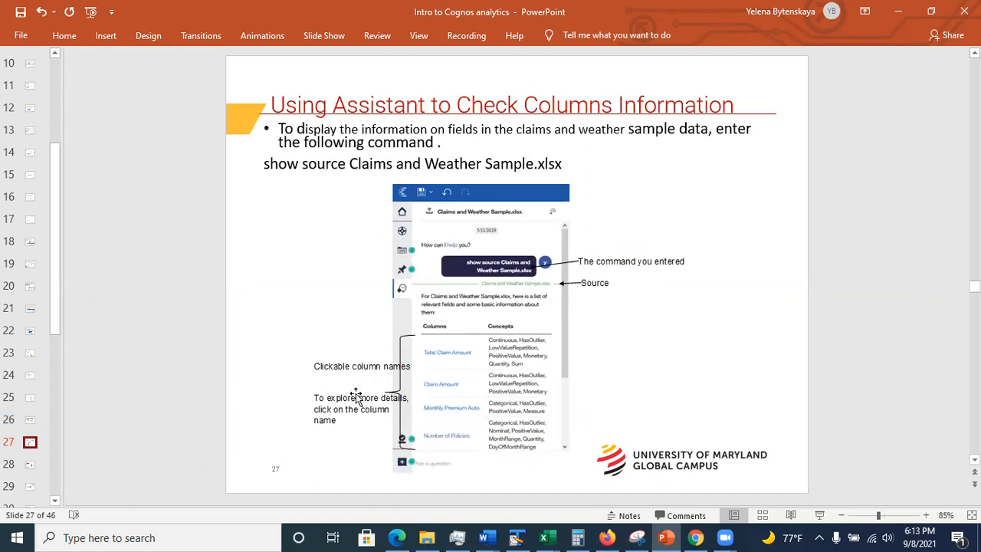
{"action": "scroll", "coordinate": [340, 449], "scroll_direction": "up", "scroll_amount": 2}
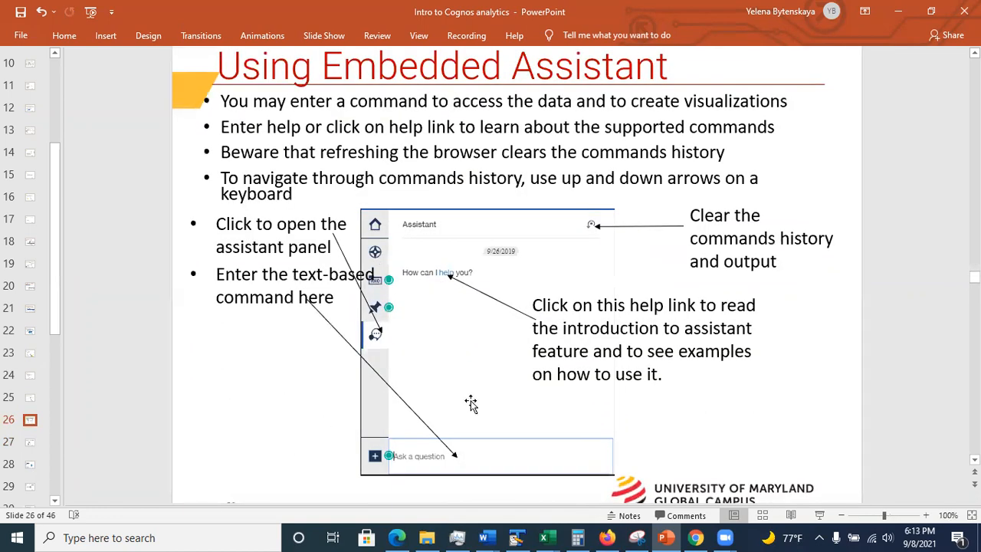
{"action": "right_click", "coordinate": [426, 420]}
{"action": "key", "text": "Escape"}
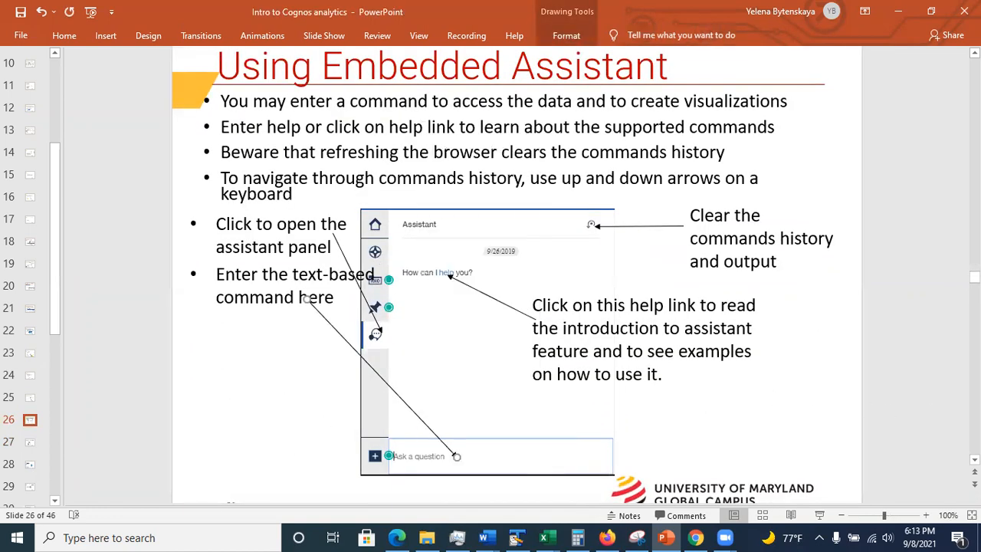
{"action": "scroll", "coordinate": [516, 275], "scroll_direction": "down", "scroll_amount": 5}
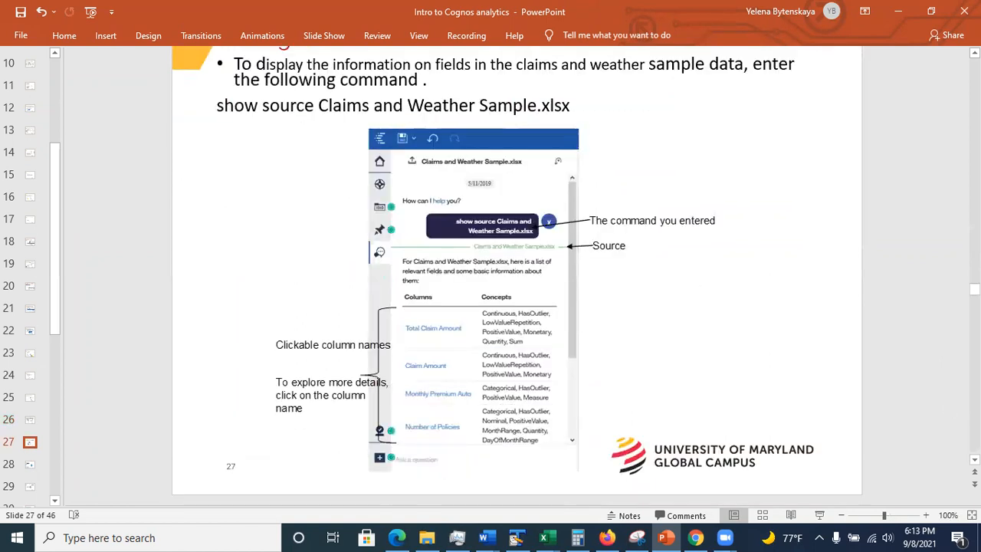
- Review slides 28 to 30 on viewing column details, finding influencing columns and charting Total Claim Amount and Coverage with the assistant
{"action": "scroll", "coordinate": [911, 265], "scroll_direction": "down", "scroll_amount": 3}
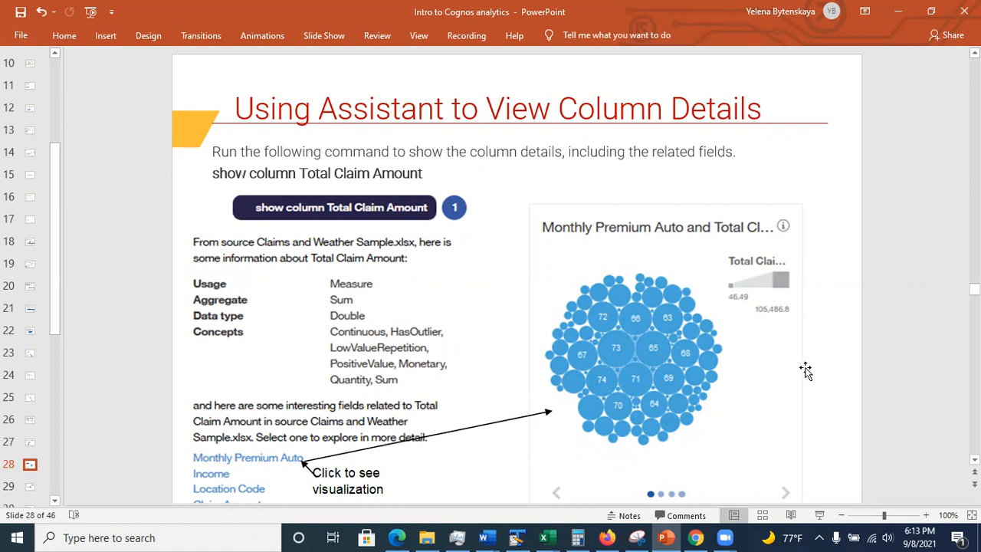
{"action": "left_click", "coordinate": [975, 460]}
{"action": "scroll", "coordinate": [974, 460], "scroll_direction": "down", "scroll_amount": 3}
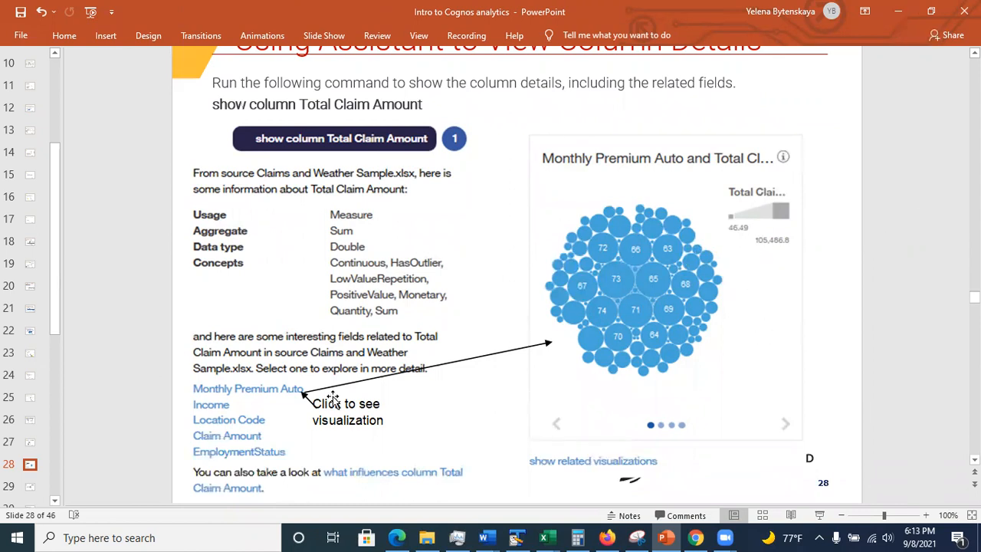
{"action": "left_click", "coordinate": [30, 492]}
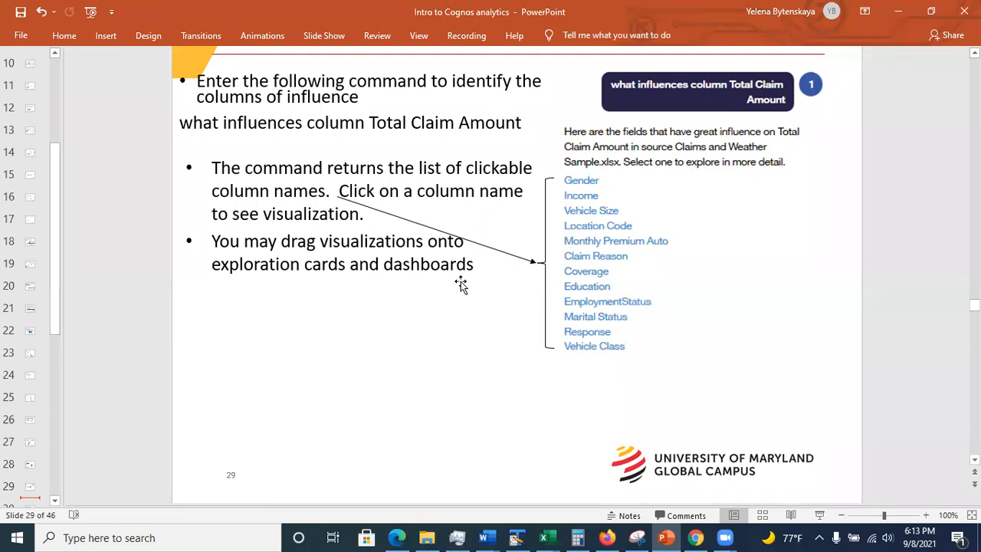
{"action": "left_click_drag", "start_coordinate": [55, 316], "coordinate": [56, 344]}
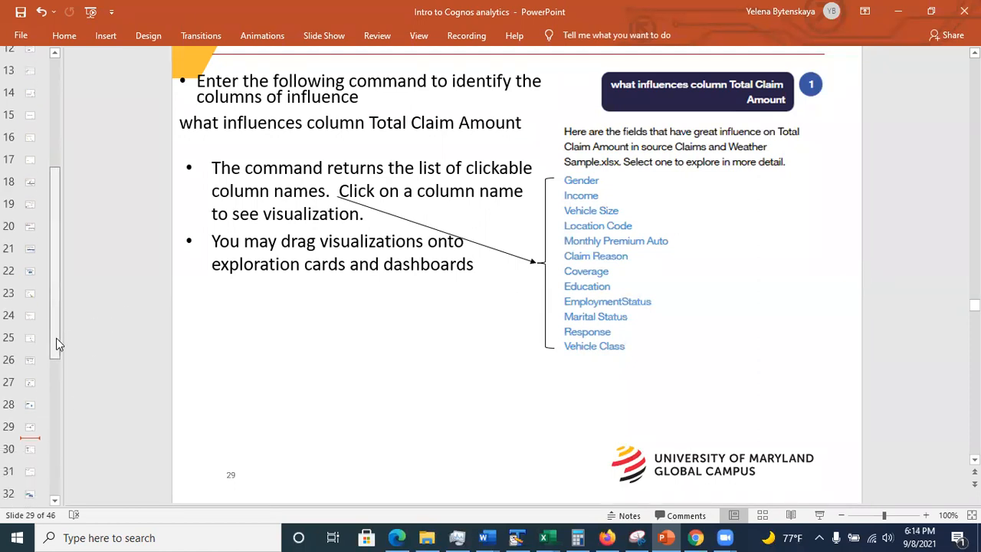
{"action": "left_click", "coordinate": [30, 451]}
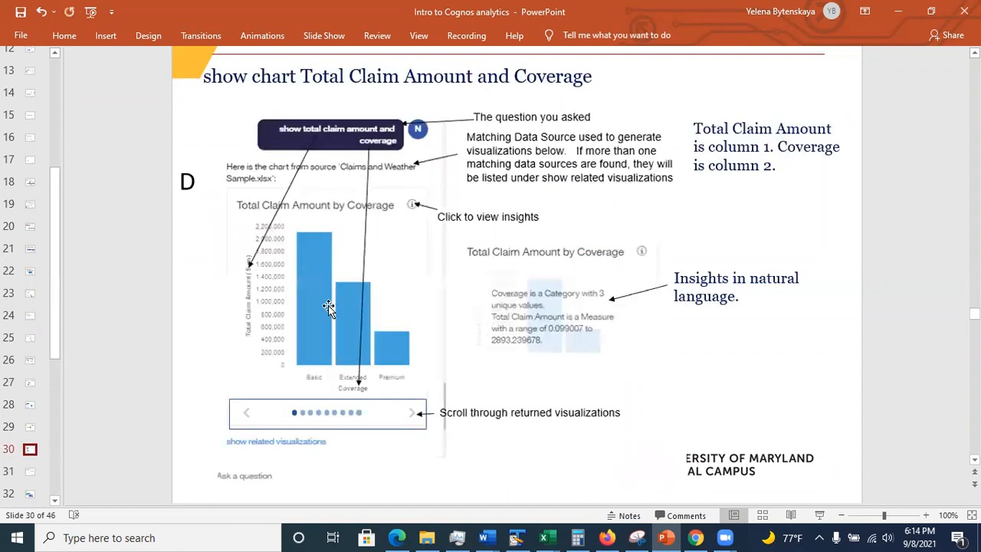
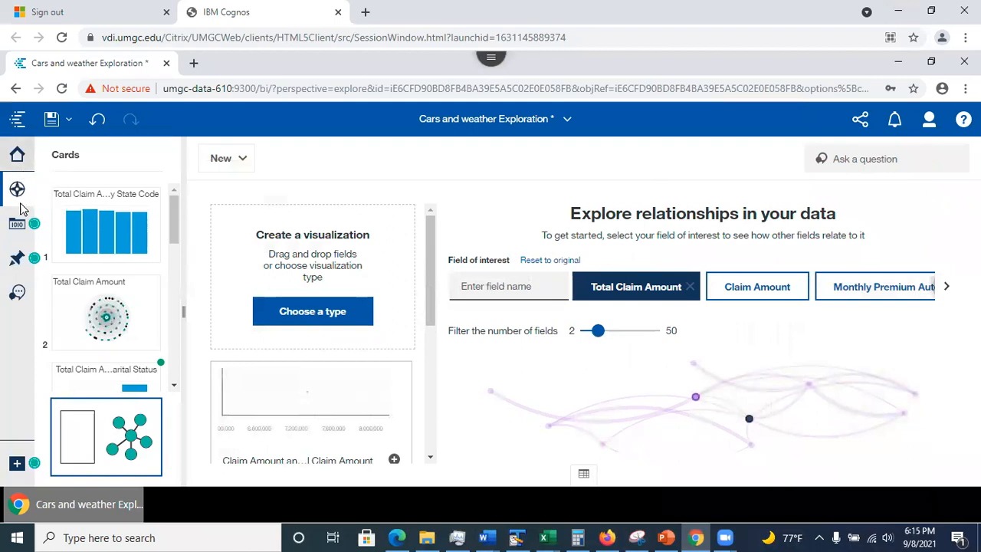
- In the Cognos exploration, start a navigation path for Claims and Weather.xlsx and add State as its first column
{"action": "left_click", "coordinate": [22, 229]}
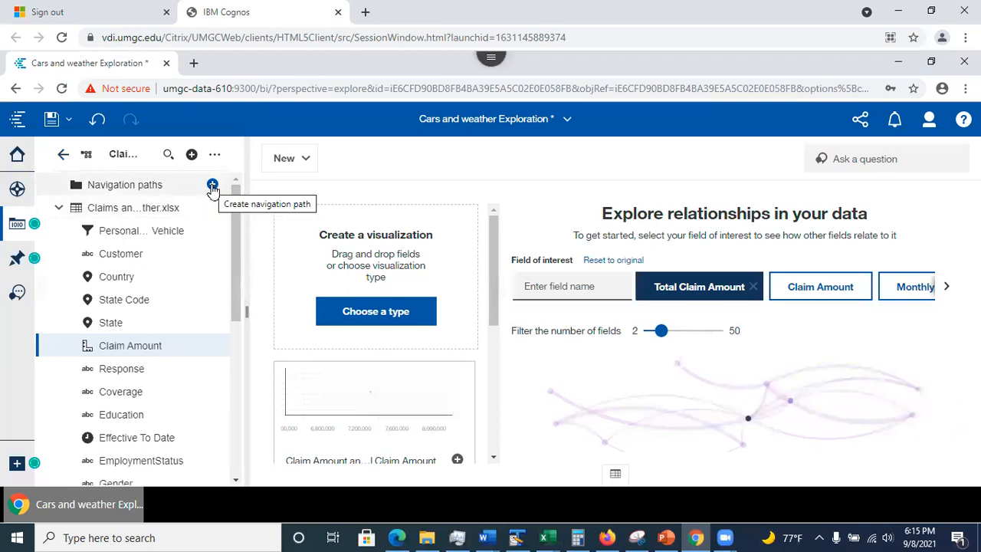
{"action": "left_click", "coordinate": [212, 187]}
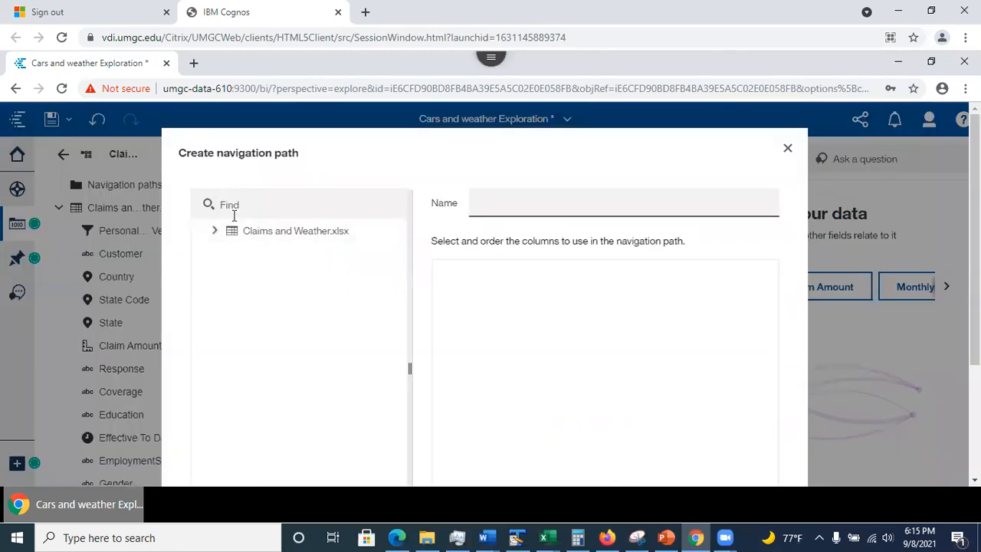
{"action": "left_click", "coordinate": [215, 231]}
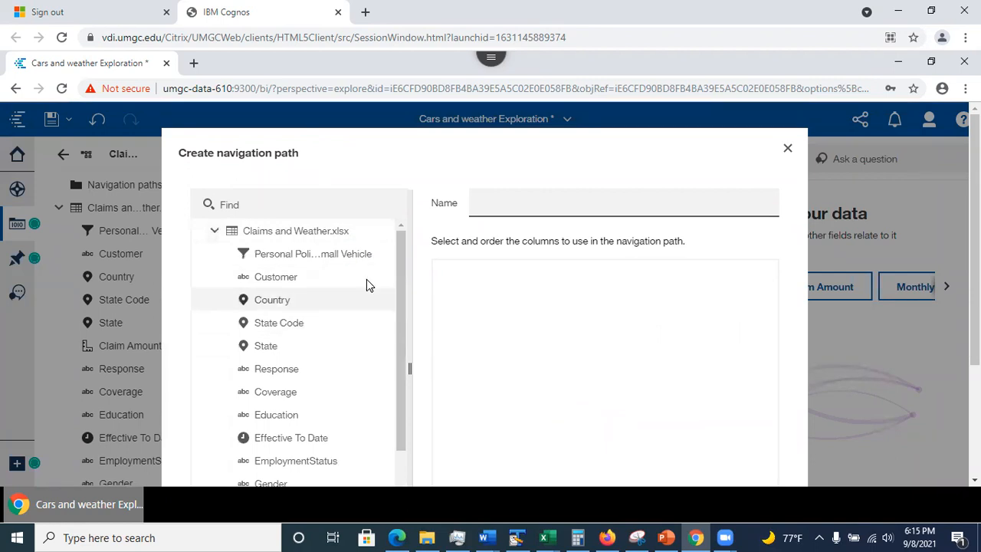
{"action": "left_click", "coordinate": [669, 536]}
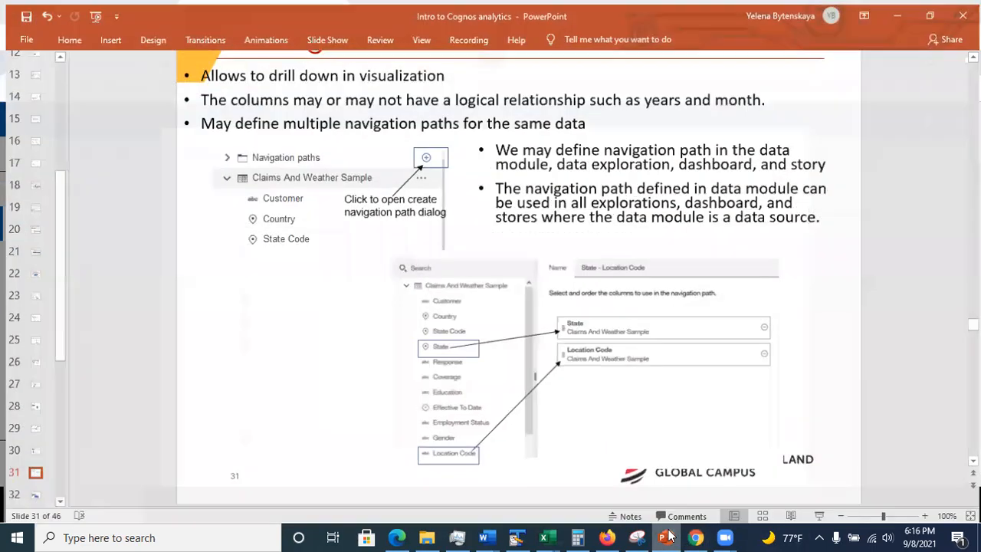
{"action": "left_click", "coordinate": [669, 535]}
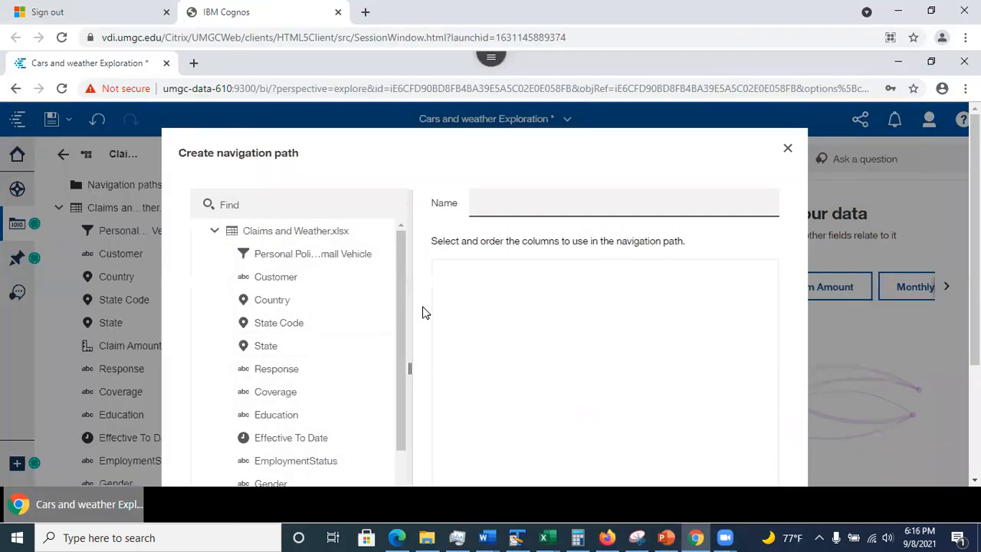
{"action": "left_click_drag", "start_coordinate": [403, 328], "coordinate": [409, 472]}
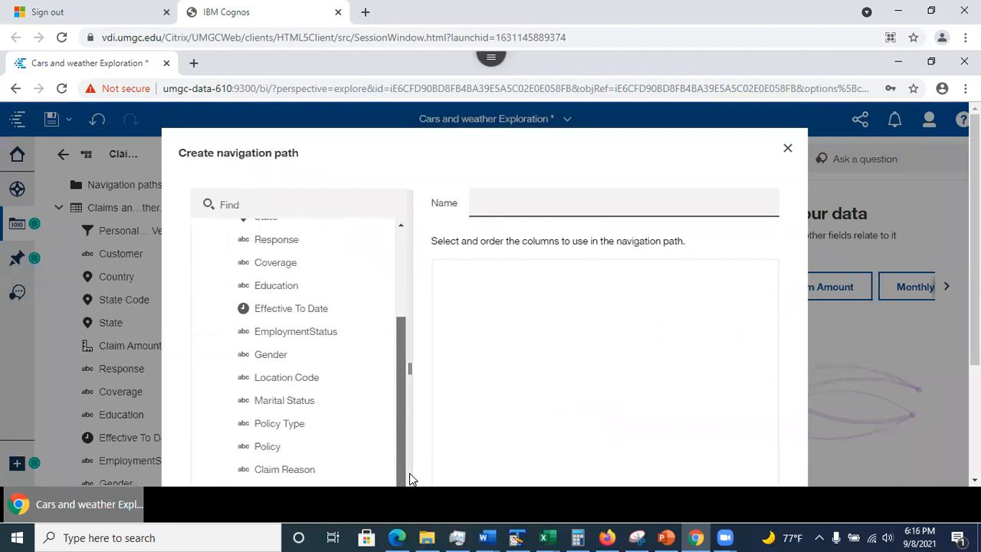
{"action": "left_click", "coordinate": [281, 200]}
{"action": "type", "text": "sta"}
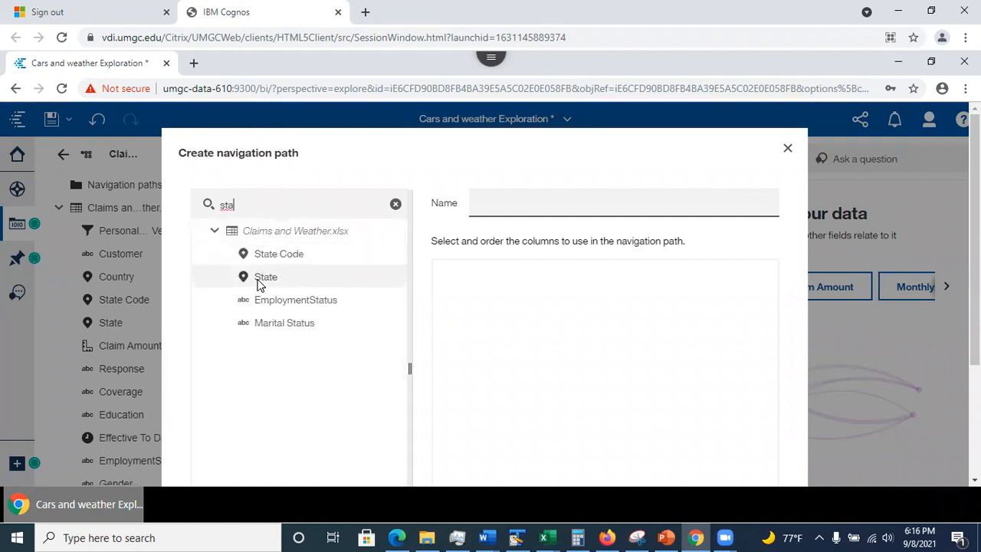
{"action": "left_click_drag", "start_coordinate": [259, 280], "coordinate": [466, 294]}
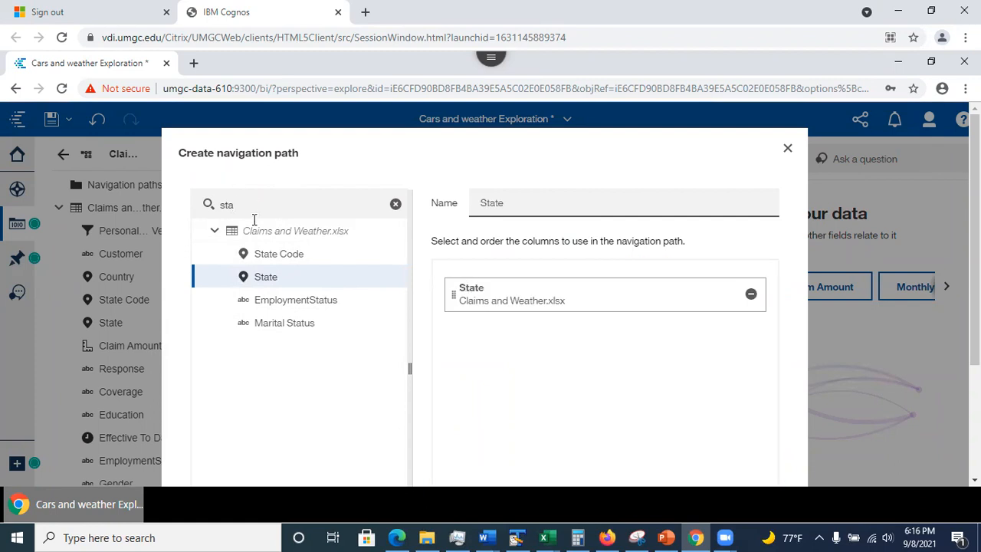
- Find Location Code, add it below State in the navigation path, and create the path
{"action": "left_click_drag", "start_coordinate": [239, 204], "coordinate": [171, 196]}
{"action": "type", "text": "loca"}
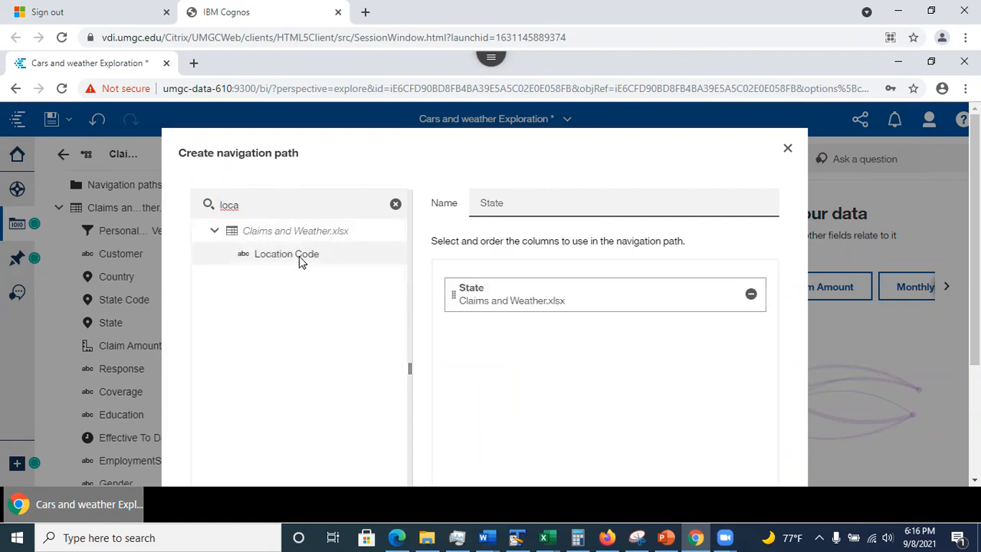
{"action": "left_click_drag", "start_coordinate": [471, 343], "coordinate": [508, 355]}
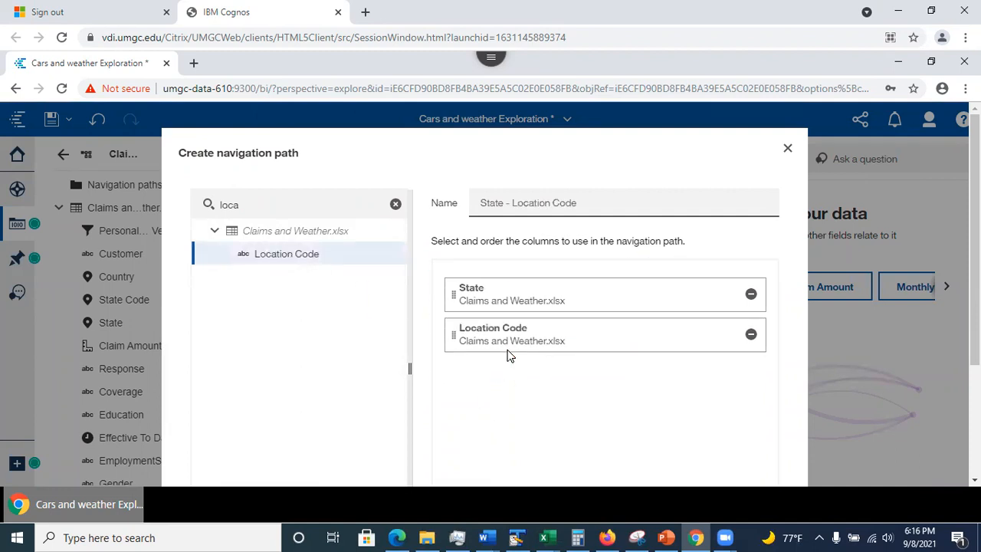
{"action": "left_click", "coordinate": [508, 203]}
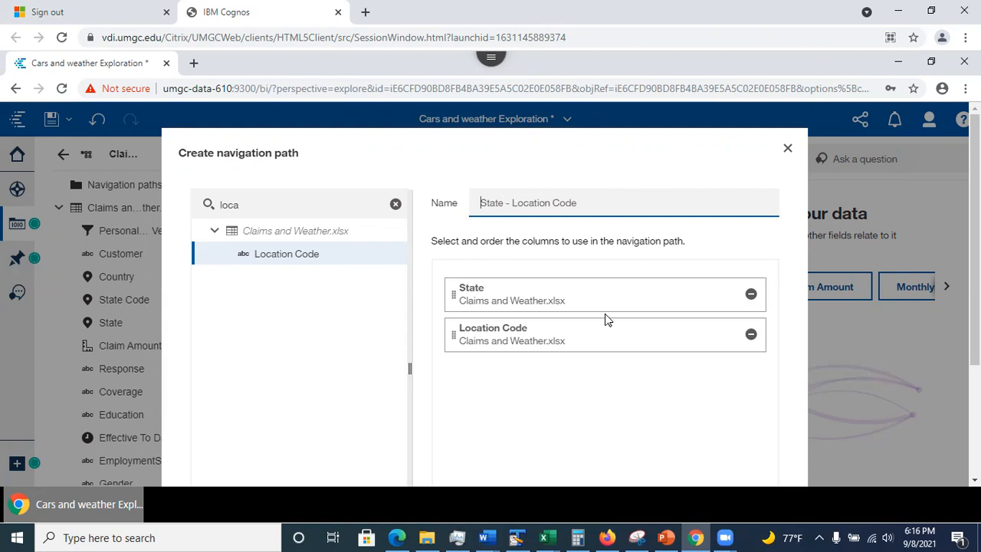
{"action": "scroll", "coordinate": [485, 307], "scroll_direction": "down", "scroll_amount": 3}
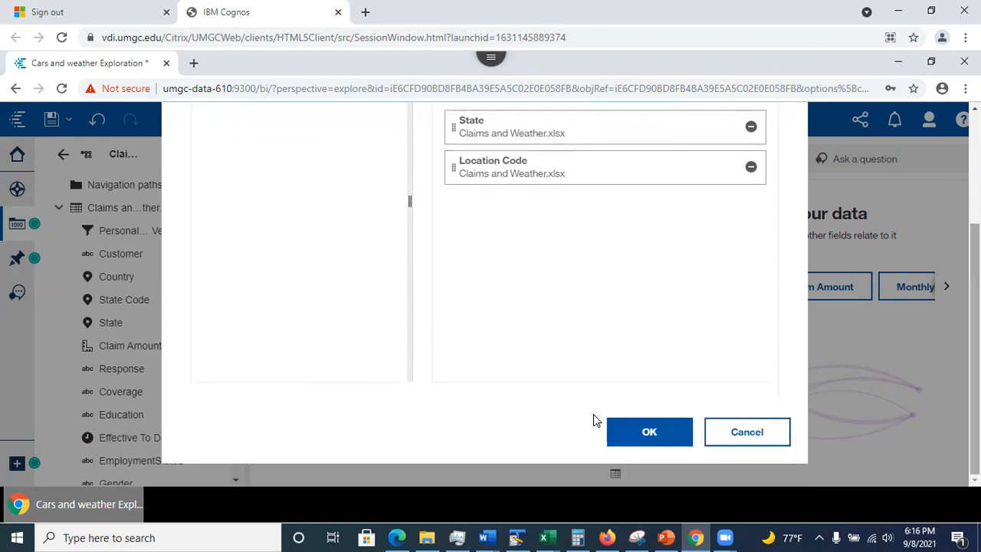
{"action": "left_click", "coordinate": [650, 432]}
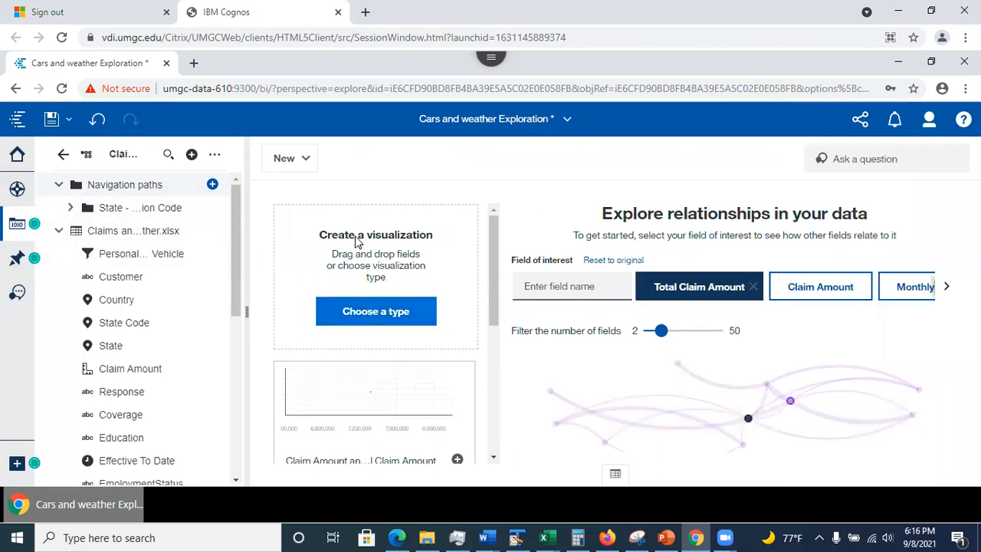
- Browse the visualization types and create a new heat map card
{"action": "left_click", "coordinate": [387, 322]}
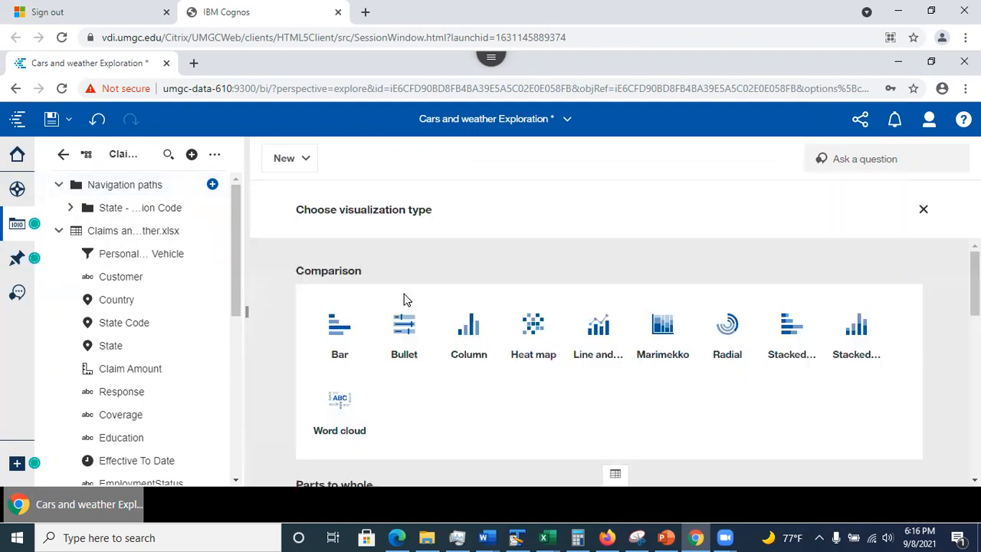
{"action": "scroll", "coordinate": [701, 307], "scroll_direction": "down", "scroll_amount": 3}
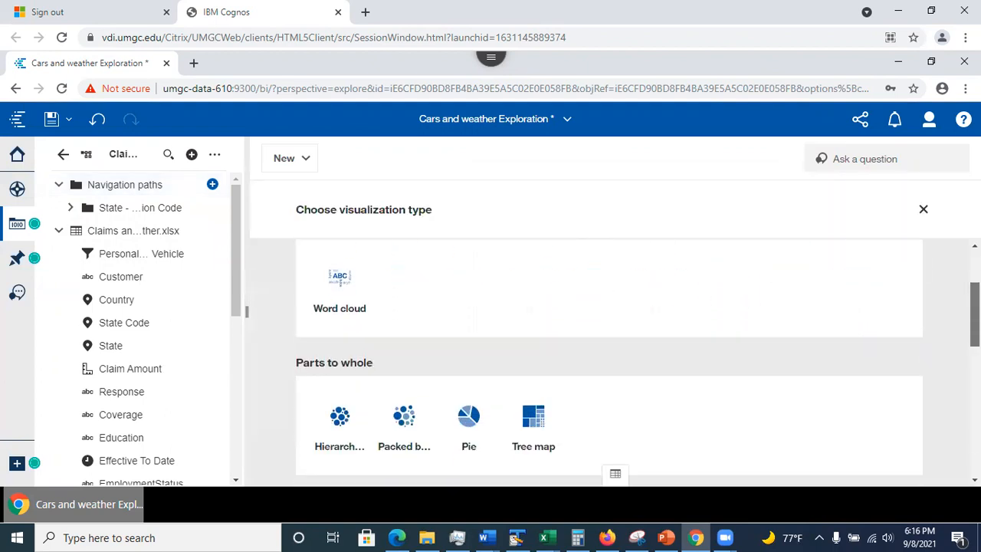
{"action": "scroll", "coordinate": [609, 360], "scroll_direction": "down", "scroll_amount": 8}
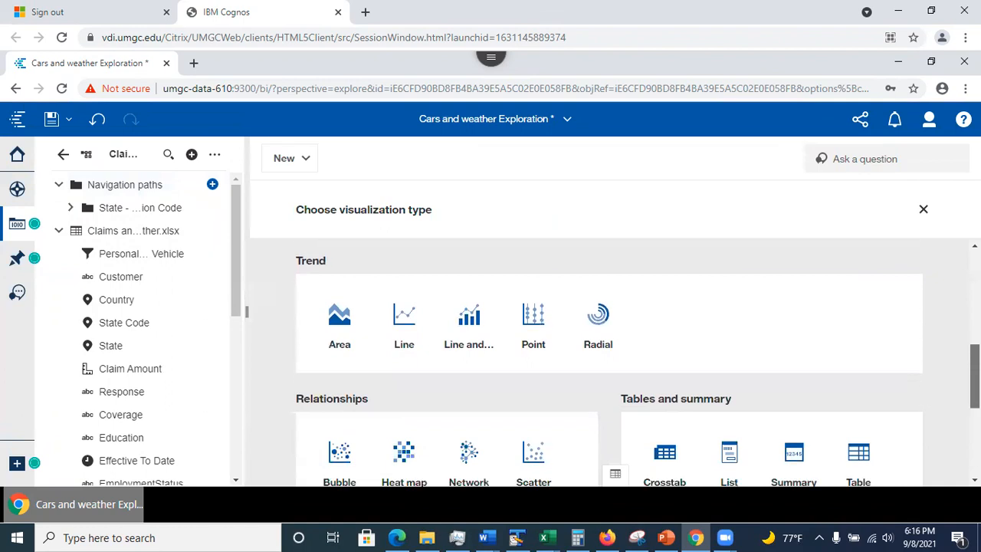
{"action": "scroll", "coordinate": [609, 360], "scroll_direction": "down", "scroll_amount": 4}
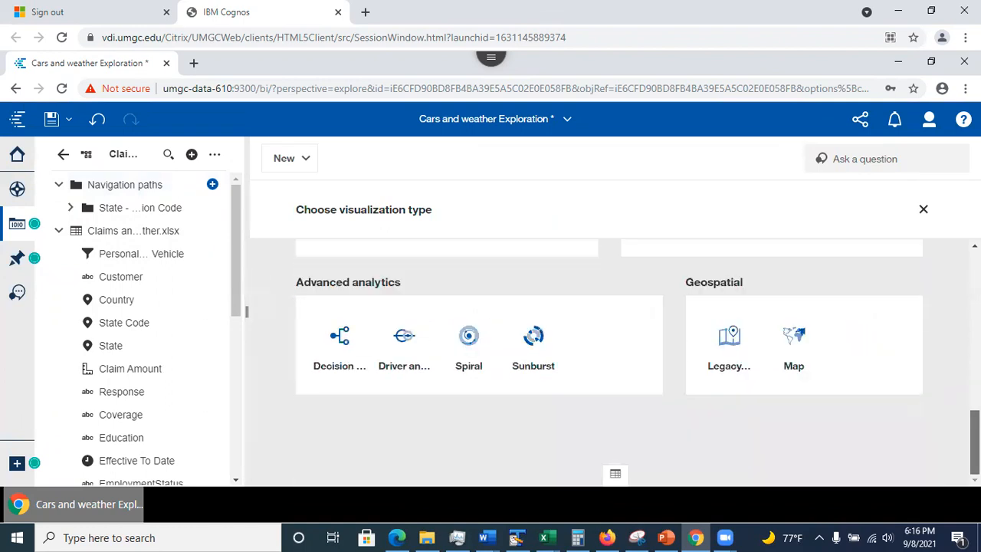
{"action": "scroll", "coordinate": [609, 360], "scroll_direction": "up", "scroll_amount": 3}
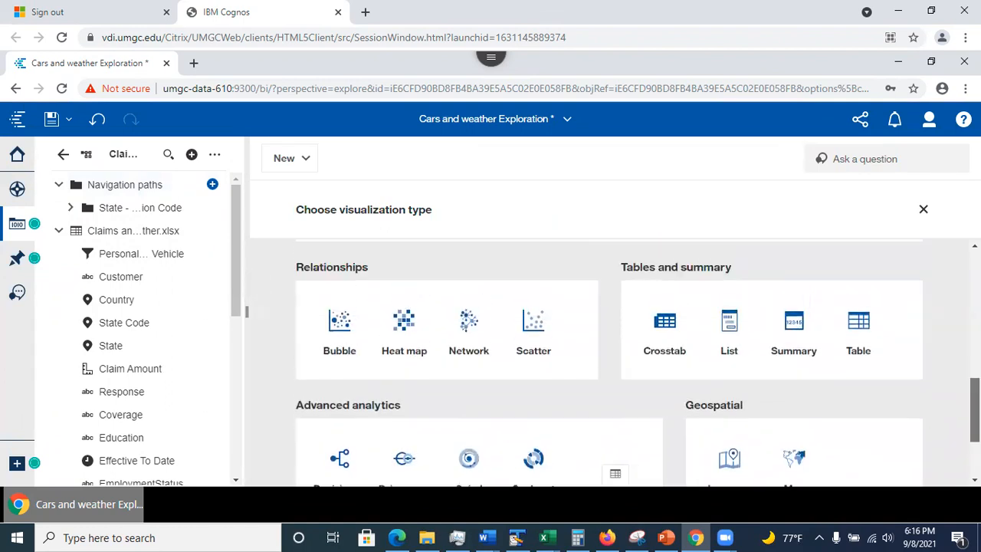
{"action": "scroll", "coordinate": [478, 361], "scroll_direction": "up", "scroll_amount": 3}
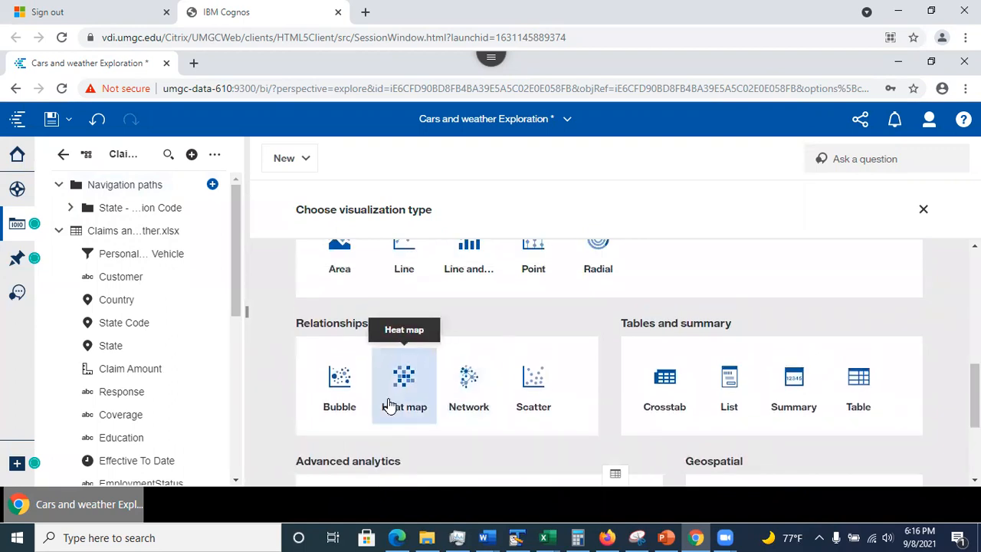
{"action": "left_click", "coordinate": [392, 405]}
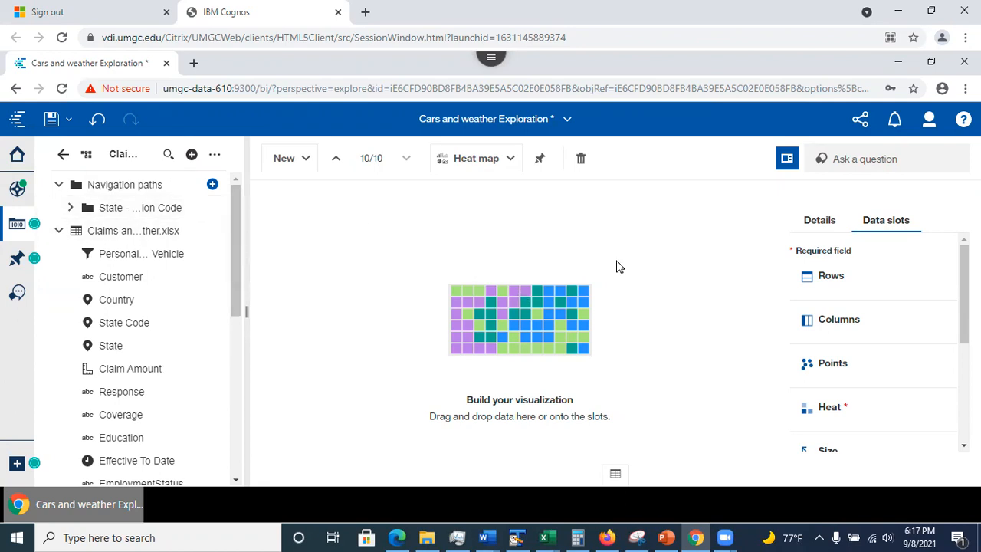
- Assign State from the State and Location Code navigation path to the heat map's rows
{"action": "mouse_move", "coordinate": [964, 288]}
{"action": "left_mouse_down"}
{"action": "mouse_move", "coordinate": [964, 296]}
{"action": "mouse_move", "coordinate": [964, 286]}
{"action": "left_mouse_up"}
{"action": "left_click", "coordinate": [72, 207]}
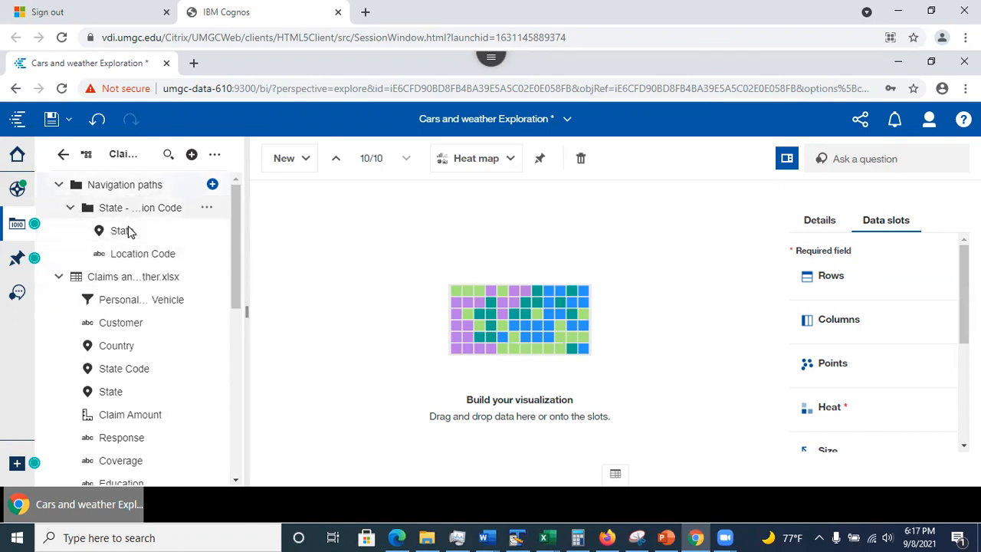
{"action": "left_click_drag", "start_coordinate": [128, 236], "coordinate": [858, 276]}
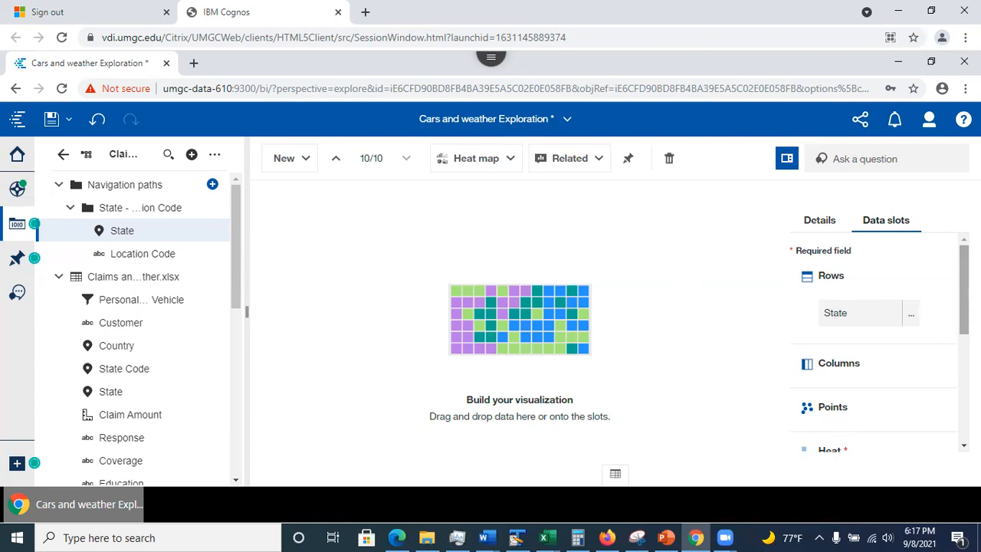
- Assign Total Claim Amount to the heat map's Heat slot
{"action": "scroll", "coordinate": [839, 434], "scroll_direction": "down", "scroll_amount": 3}
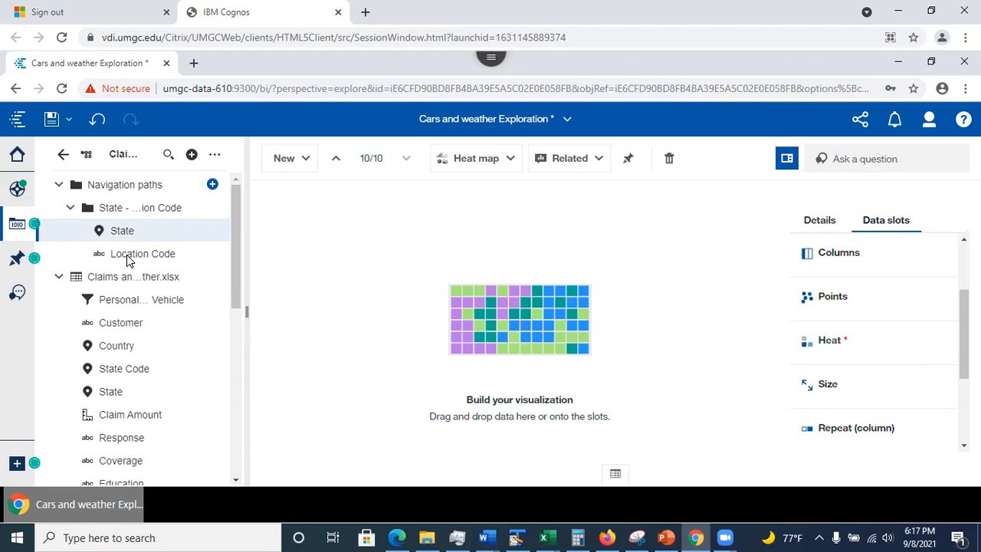
{"action": "left_click_drag", "start_coordinate": [237, 286], "coordinate": [252, 482]}
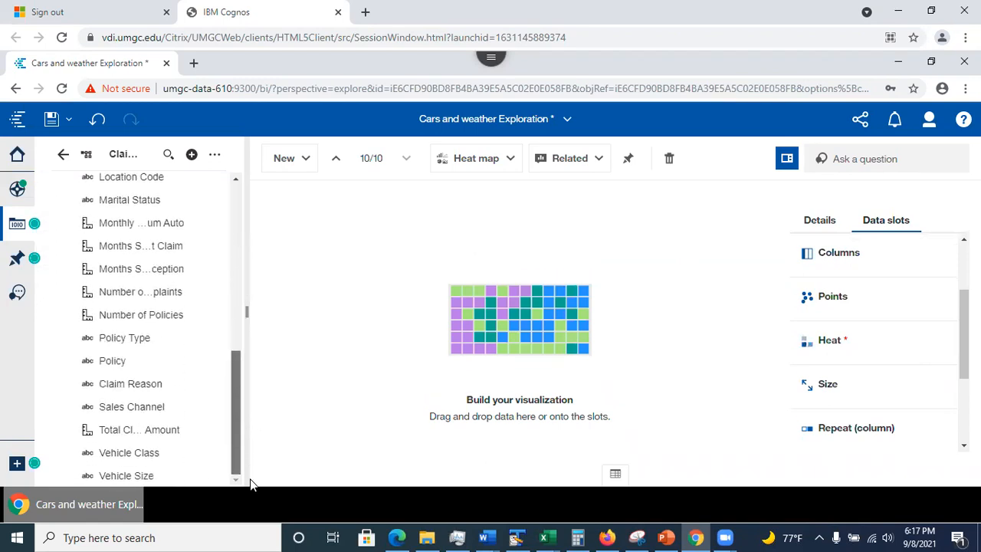
{"action": "left_click", "coordinate": [116, 429]}
{"action": "left_click_drag", "start_coordinate": [603, 417], "coordinate": [837, 351]}
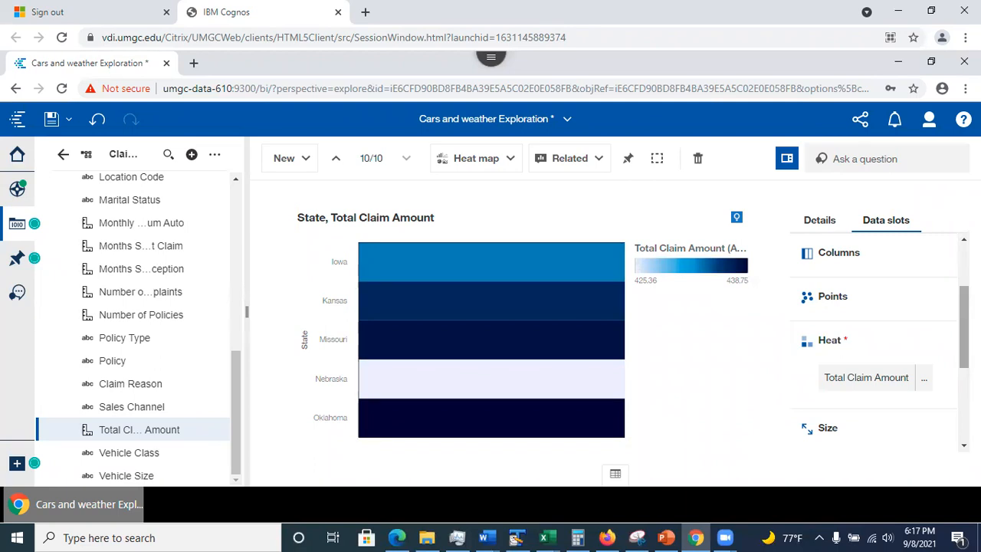
- Review the heat map's data assignments and drill down on Iowa to its location codes
{"action": "scroll", "coordinate": [905, 322], "scroll_direction": "up", "scroll_amount": 2}
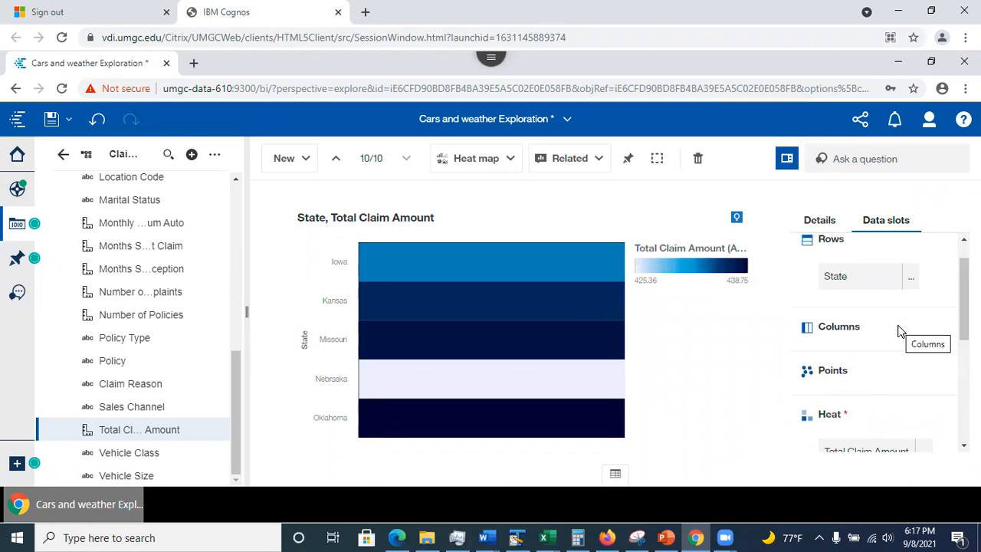
{"action": "scroll", "coordinate": [901, 331], "scroll_direction": "down", "scroll_amount": 3}
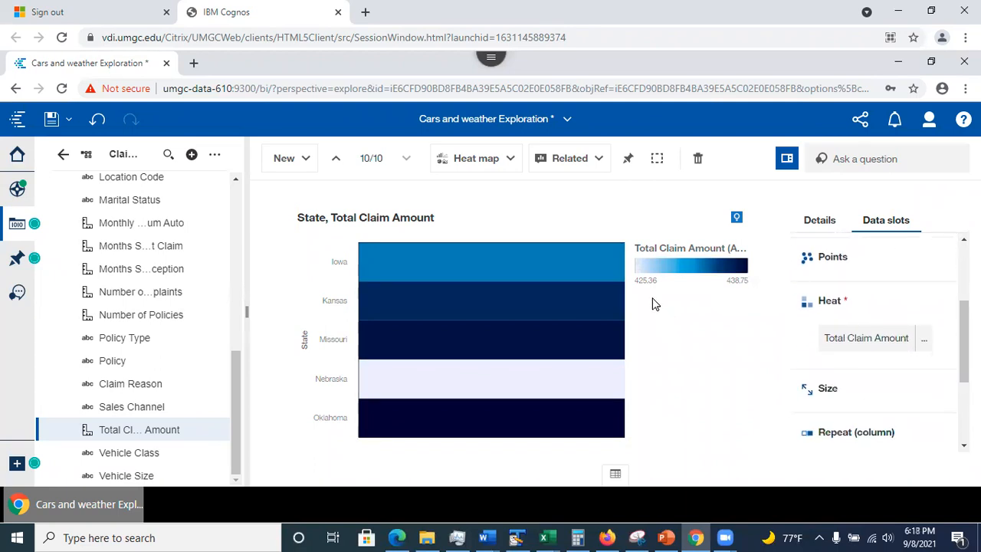
{"action": "left_click", "coordinate": [397, 259]}
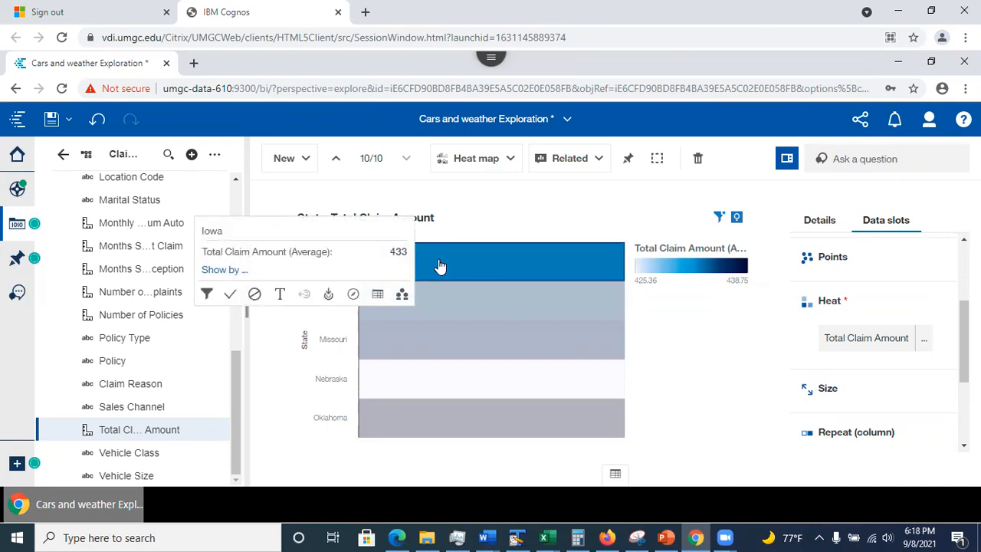
{"action": "left_click", "coordinate": [328, 299]}
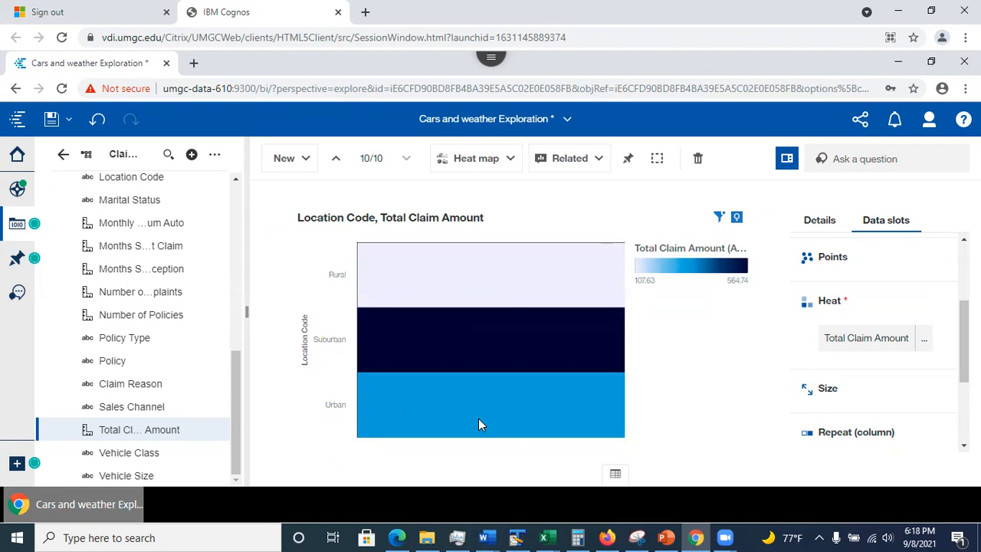
- Drill back up from the location codes to the states in the heat map and save the exploration
{"action": "left_click", "coordinate": [615, 474]}
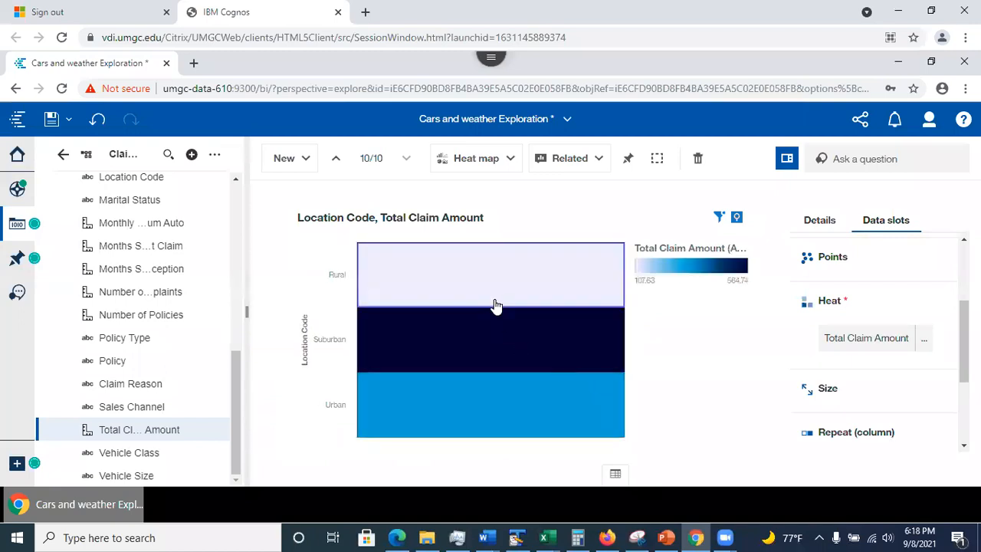
{"action": "mouse_move", "coordinate": [479, 291]}
{"action": "left_click", "coordinate": [404, 272]}
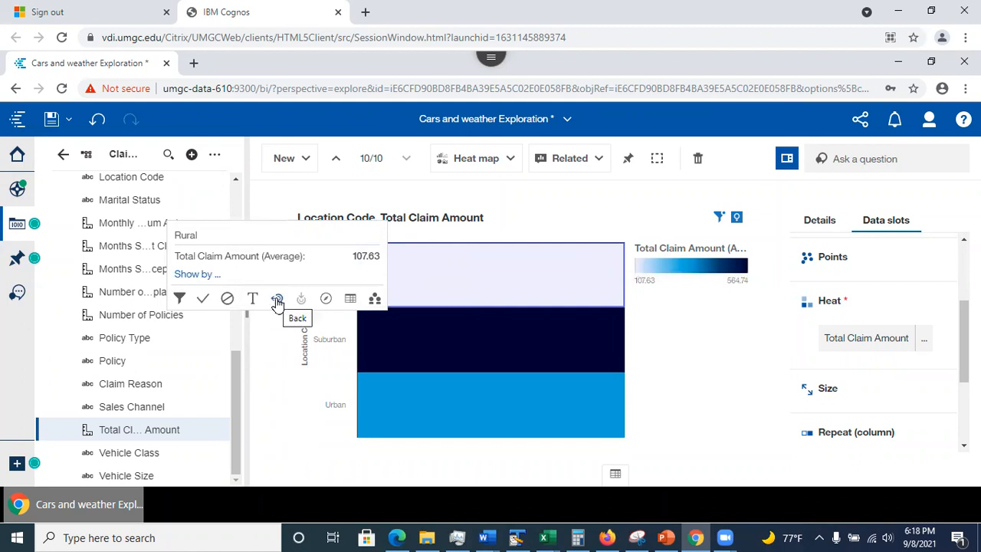
{"action": "left_click", "coordinate": [277, 300]}
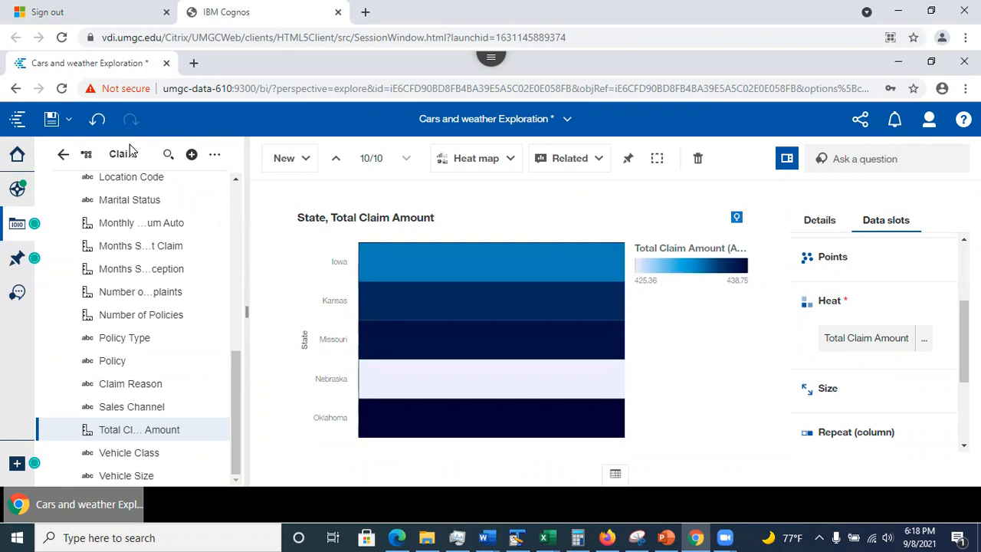
{"action": "left_click", "coordinate": [51, 119]}
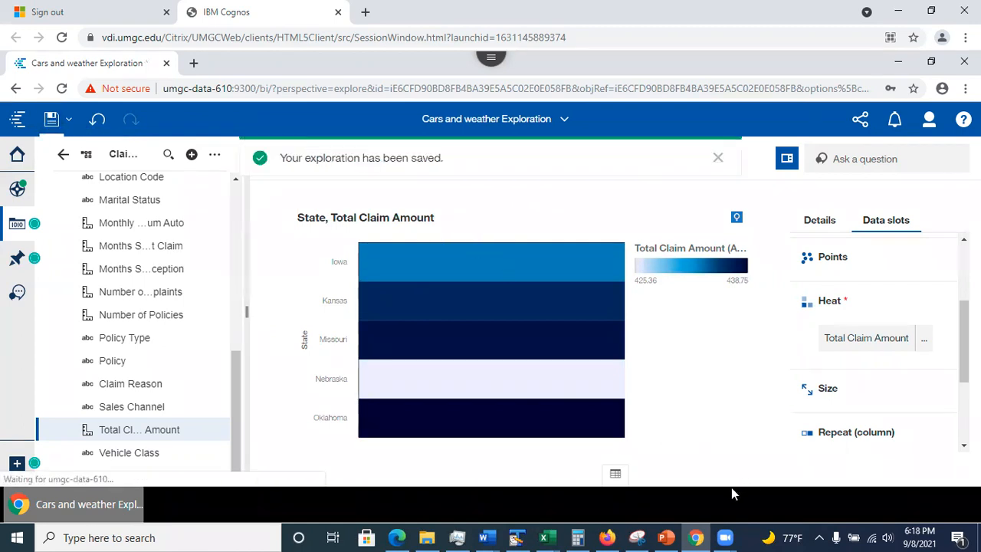
- Switch to PowerPoint and review slide 32 on drilling down to Iowa's locations and slide 33 on calculations
{"action": "left_click", "coordinate": [666, 536]}
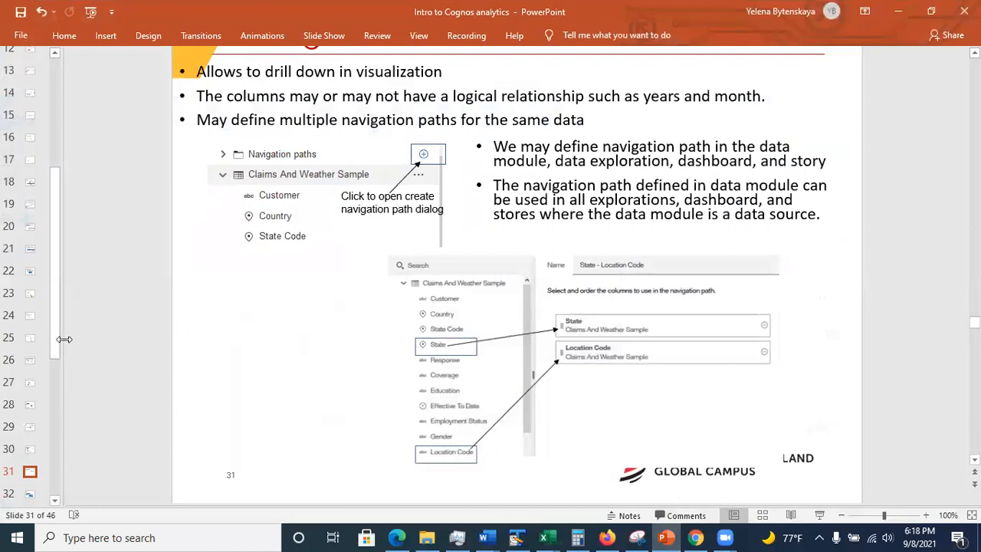
{"action": "left_click", "coordinate": [32, 495]}
{"action": "left_click_drag", "start_coordinate": [56, 310], "coordinate": [73, 374]}
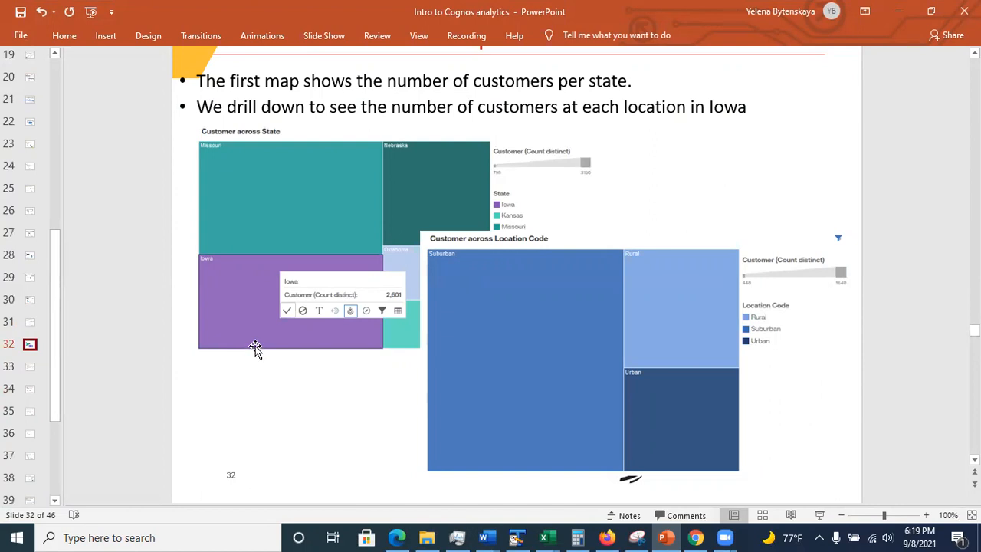
{"action": "left_click", "coordinate": [30, 368]}
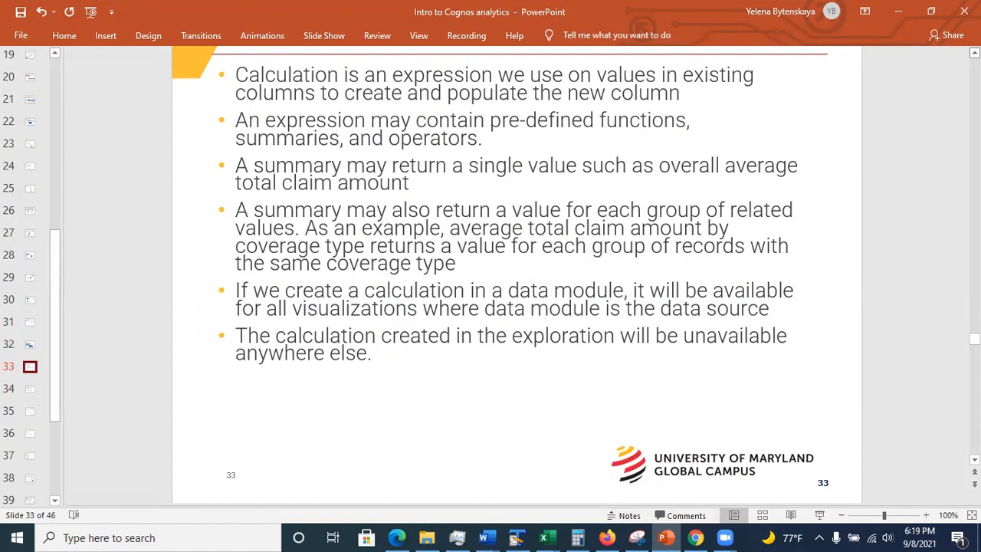
{"action": "scroll", "coordinate": [499, 276], "scroll_direction": "up", "scroll_amount": 3}
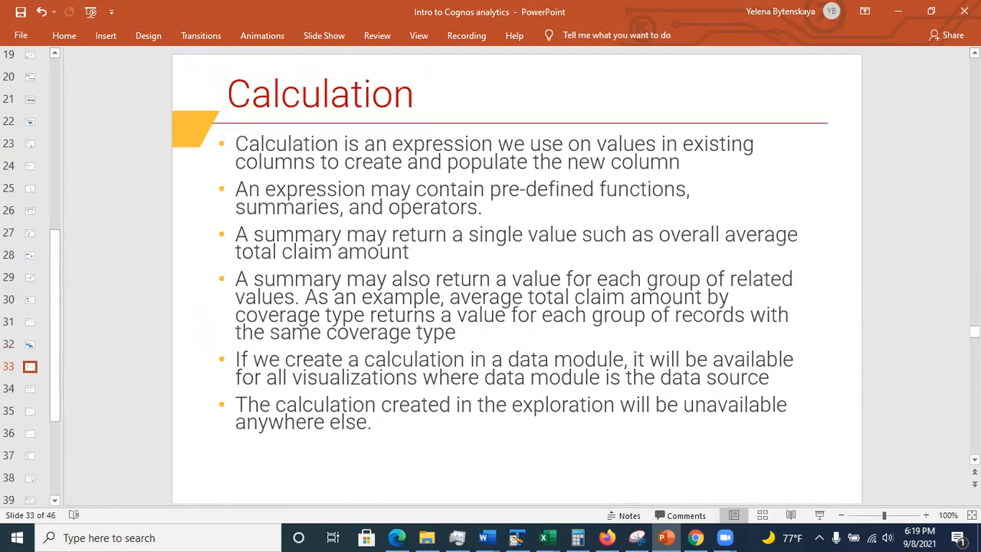
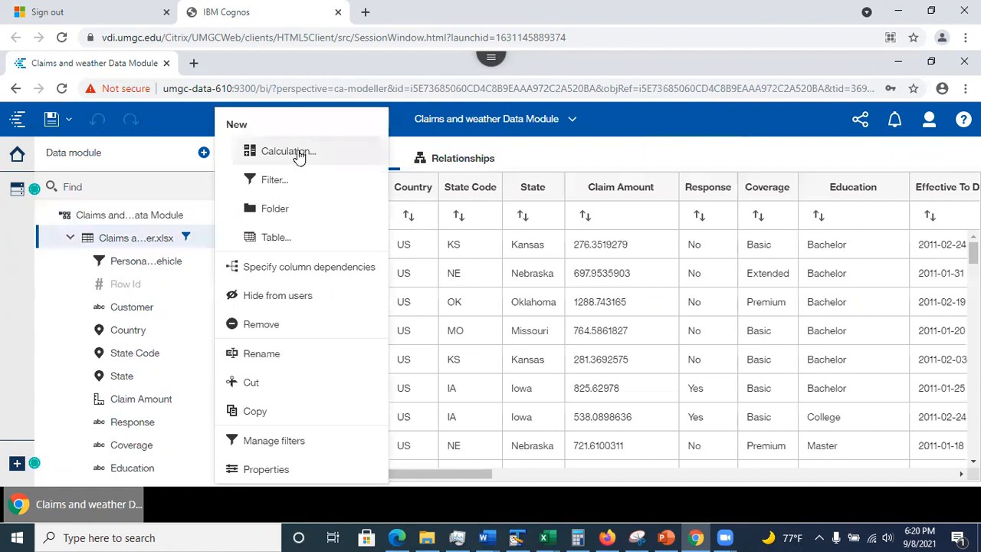
- Start a new calculation named Annual Premium in the claims table, with Monthly Premium Auto in its expression
{"action": "left_click", "coordinate": [294, 150]}
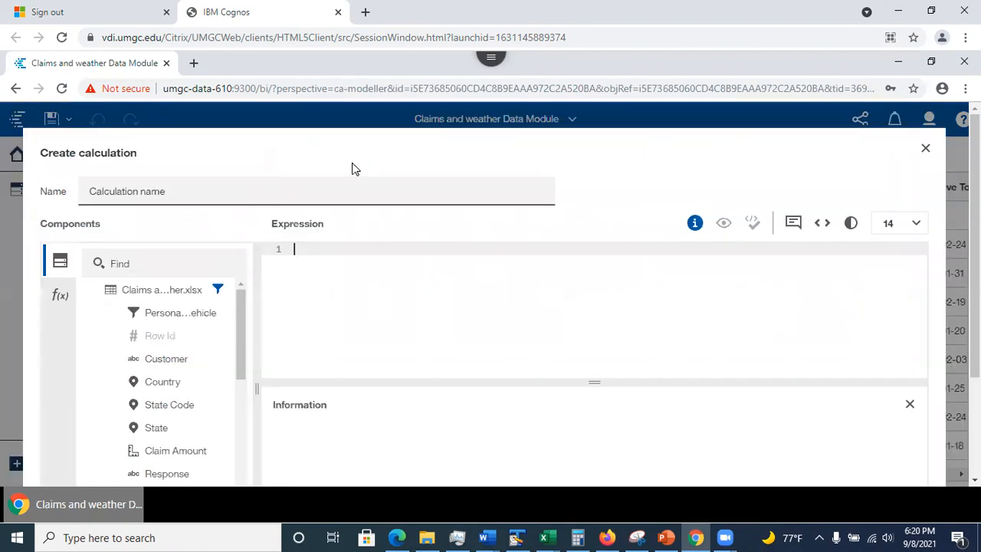
{"action": "left_click", "coordinate": [184, 191]}
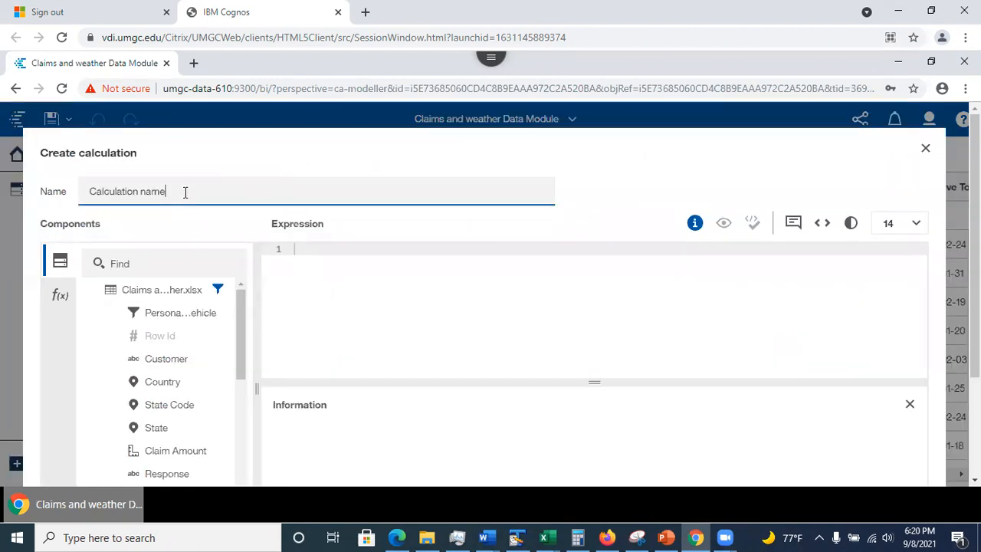
{"action": "left_click_drag", "start_coordinate": [243, 372], "coordinate": [238, 447]}
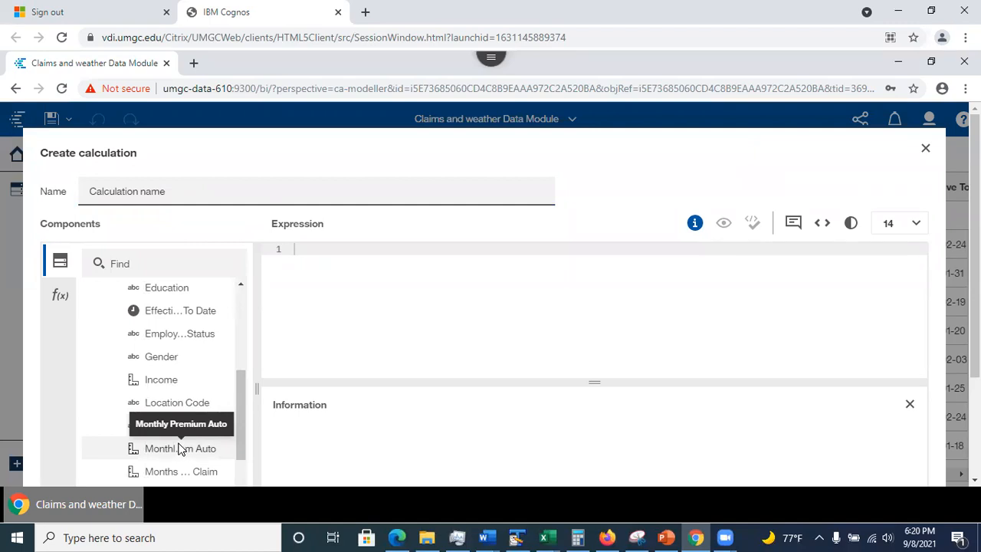
{"action": "left_click_drag", "start_coordinate": [177, 448], "coordinate": [340, 267]}
{"action": "left_click", "coordinate": [173, 187]}
{"action": "left_click_drag", "start_coordinate": [173, 187], "coordinate": [46, 173]}
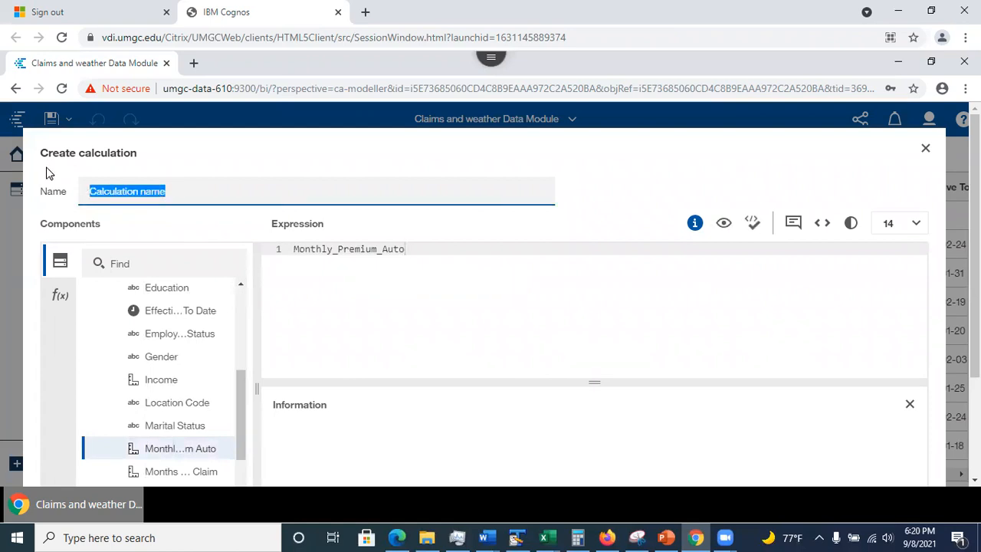
{"action": "type", "text": "Annual Premium"}
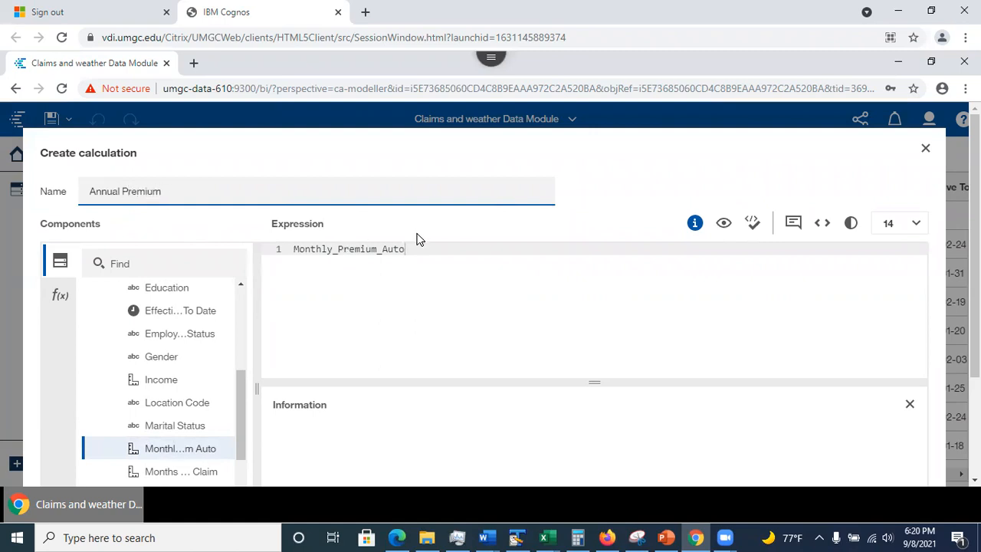
- Complete the expression as Monthly_Premium_Auto*12, validate and preview it, and add the calculation to the data module
{"action": "left_click", "coordinate": [433, 253]}
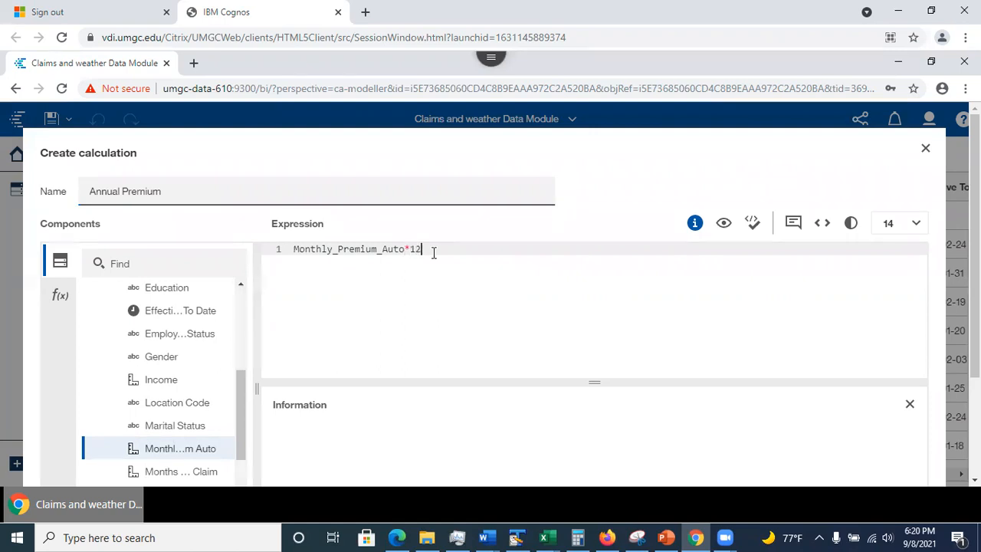
{"action": "left_click", "coordinate": [752, 228]}
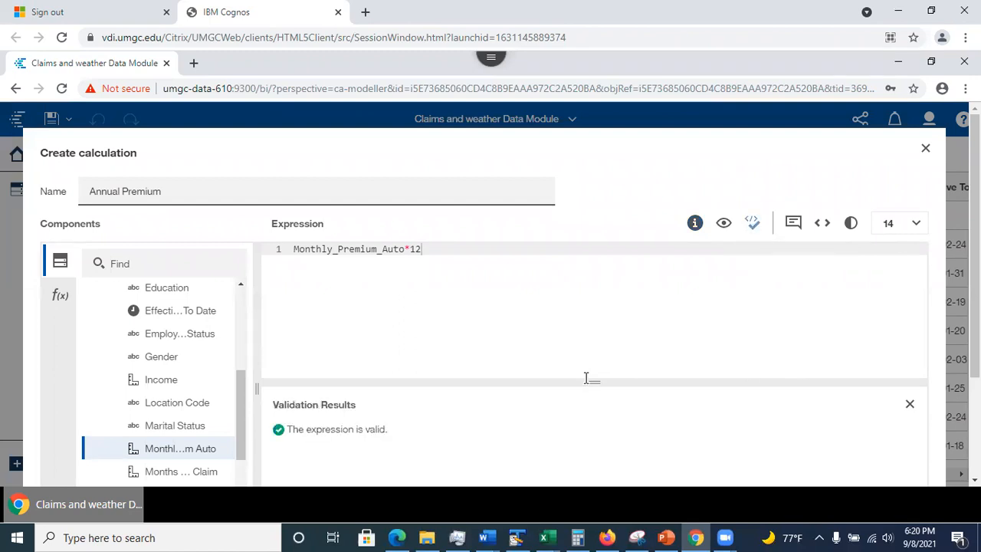
{"action": "left_click", "coordinate": [724, 226]}
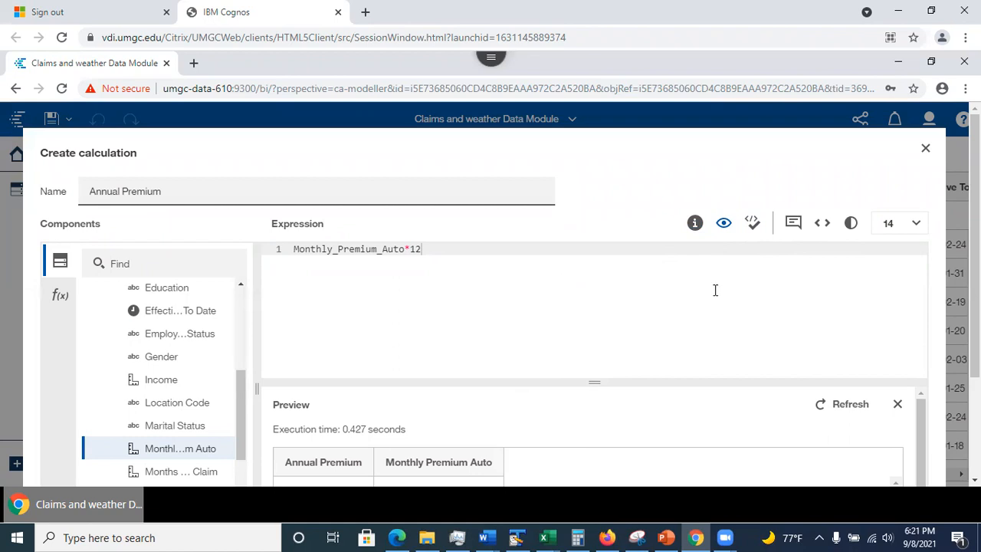
{"action": "scroll", "coordinate": [743, 296], "scroll_direction": "down", "scroll_amount": 2}
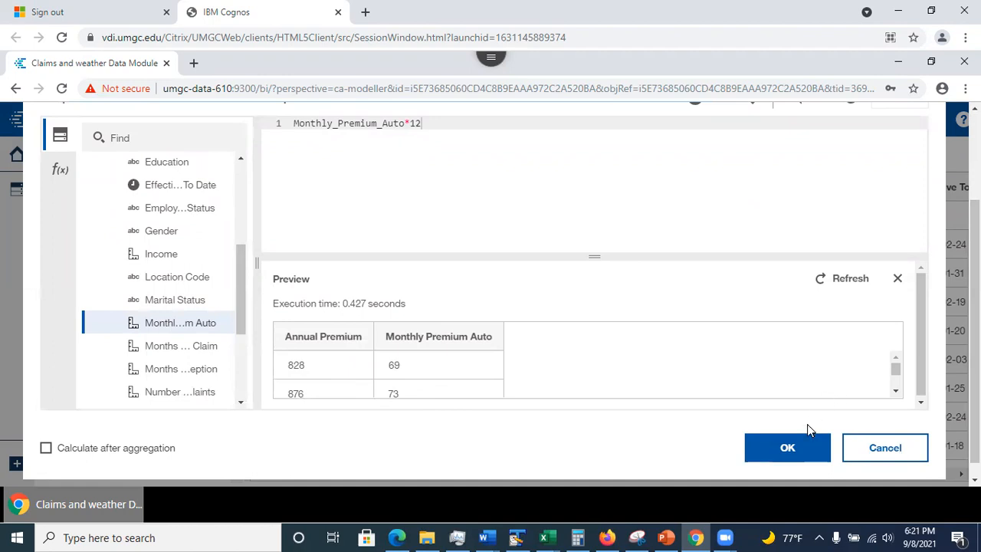
{"action": "left_click", "coordinate": [794, 456]}
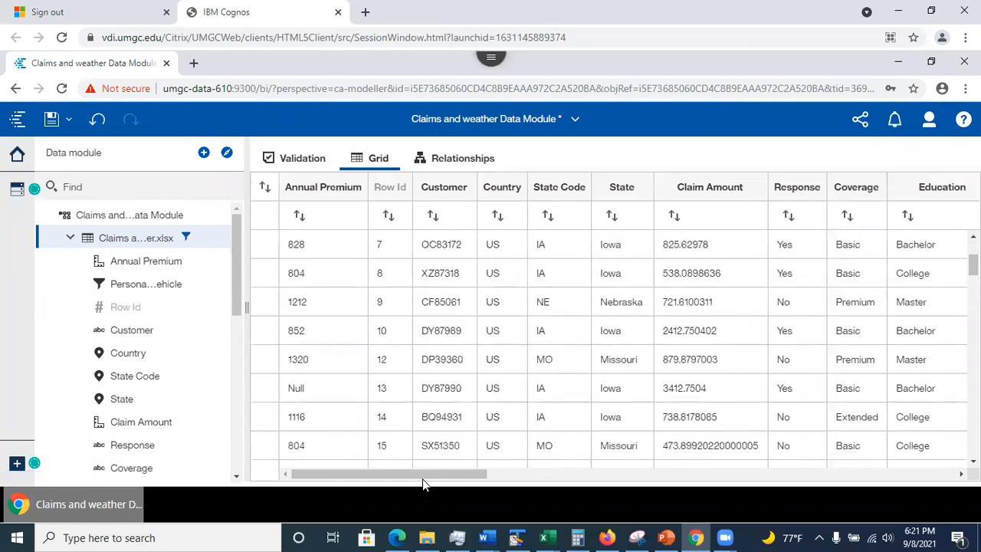
{"action": "left_click_drag", "start_coordinate": [423, 478], "coordinate": [415, 475]}
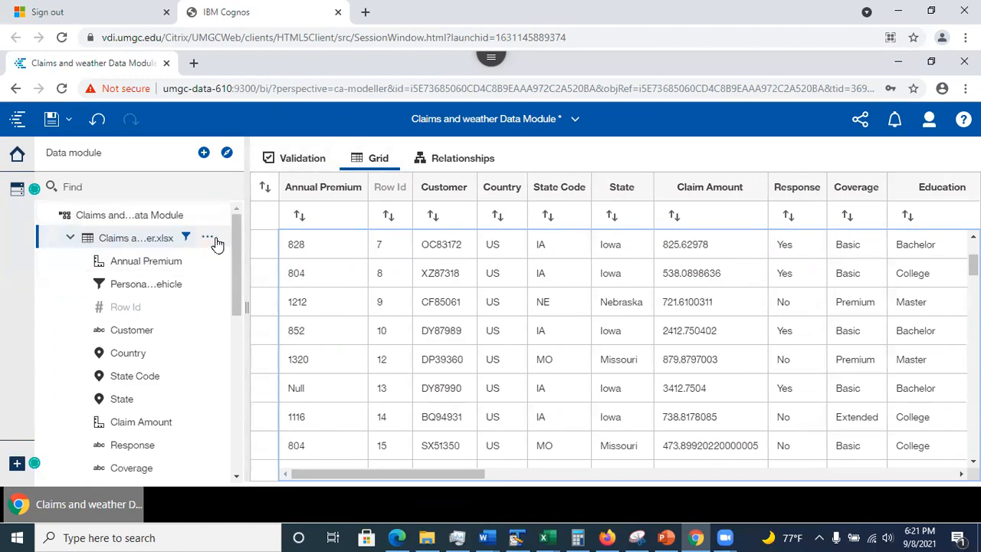
- Start another calculation in the claims table and name it AvgTotalClaimByState
{"action": "left_click", "coordinate": [212, 240]}
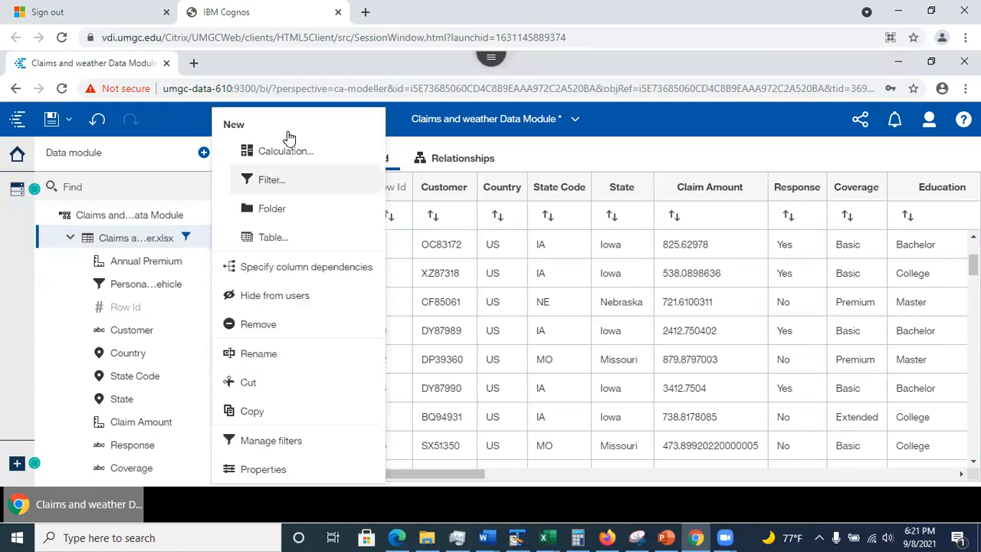
{"action": "left_click", "coordinate": [281, 152]}
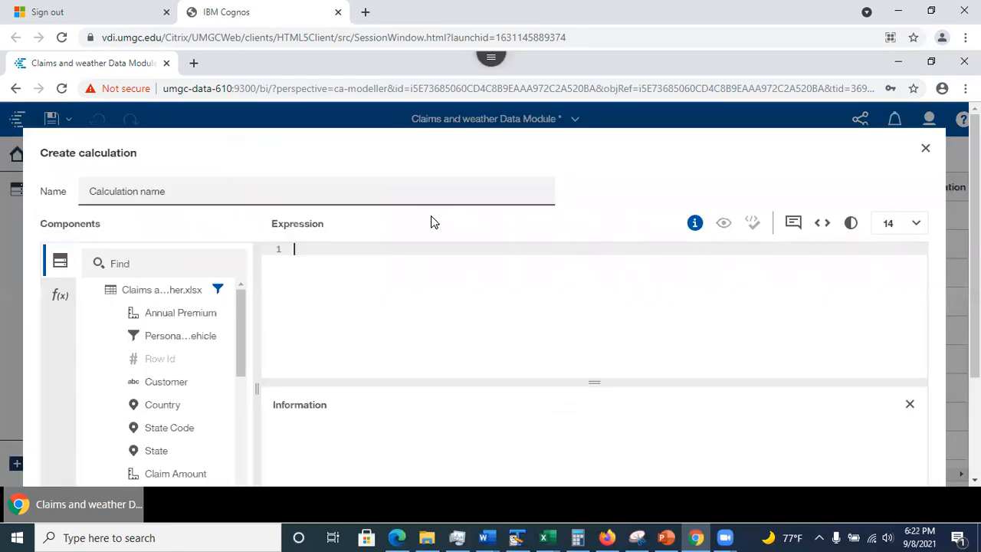
{"action": "left_click_drag", "start_coordinate": [208, 197], "coordinate": [4, 190]}
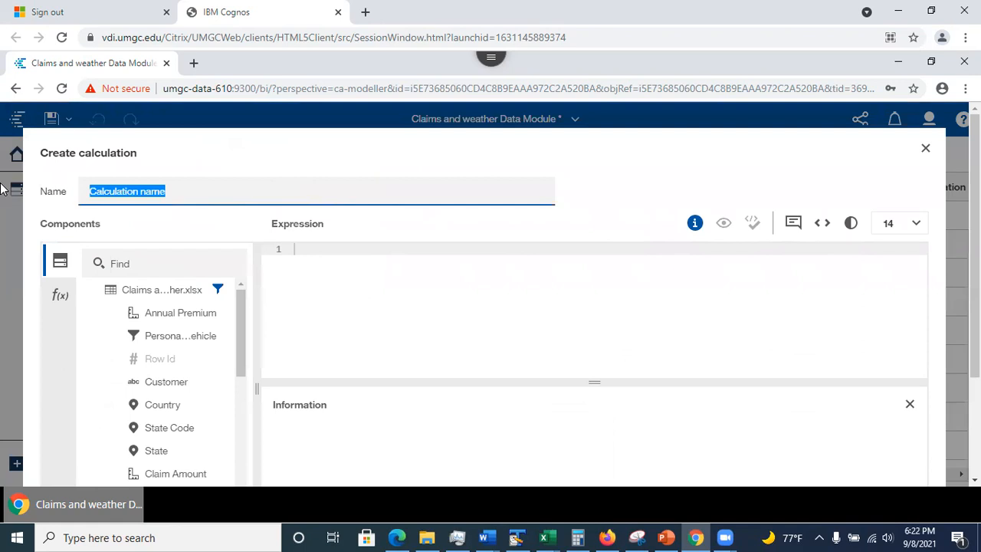
{"action": "type", "text": "AvgTotalClaimByState"}
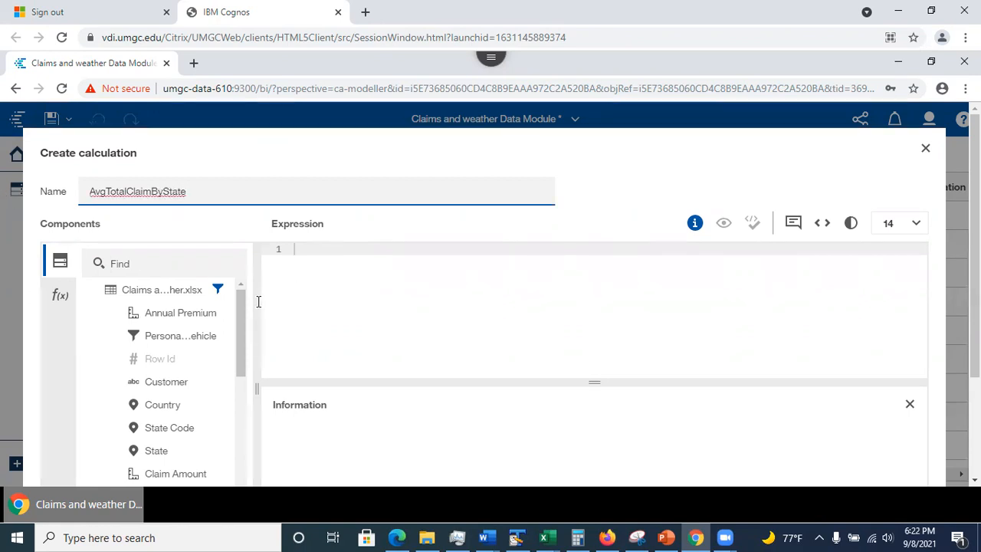
- Insert the average summary function into the AvgTotalClaimByState expression
{"action": "left_click_drag", "start_coordinate": [238, 317], "coordinate": [234, 348]}
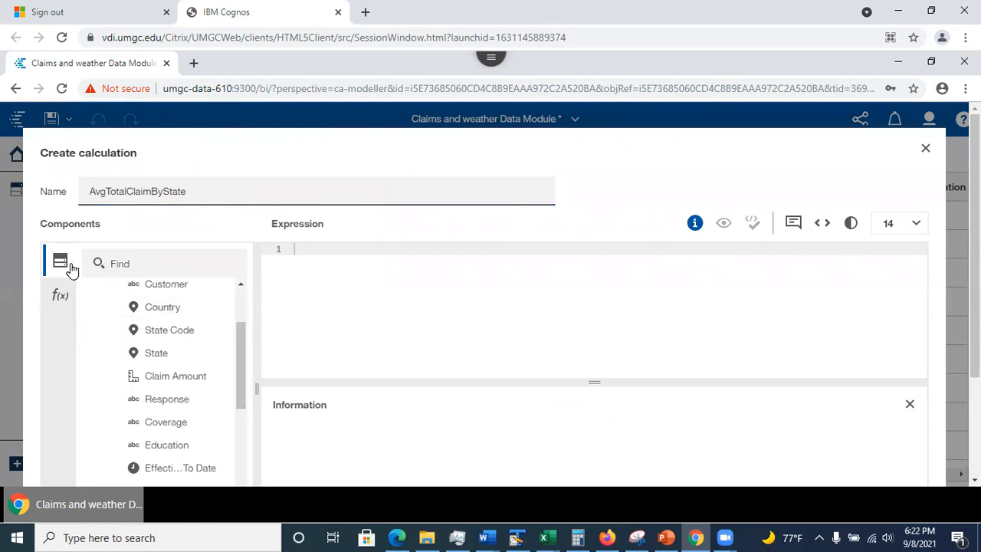
{"action": "left_click", "coordinate": [59, 295]}
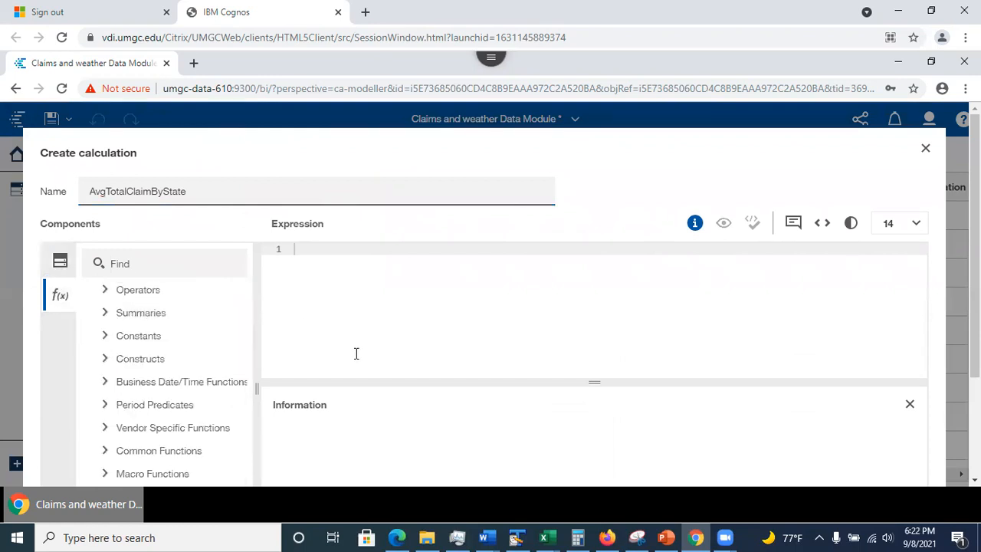
{"action": "left_click", "coordinate": [105, 290]}
{"action": "left_click", "coordinate": [105, 290]}
{"action": "left_click", "coordinate": [105, 313]}
{"action": "left_click_drag", "start_coordinate": [171, 379], "coordinate": [322, 256]}
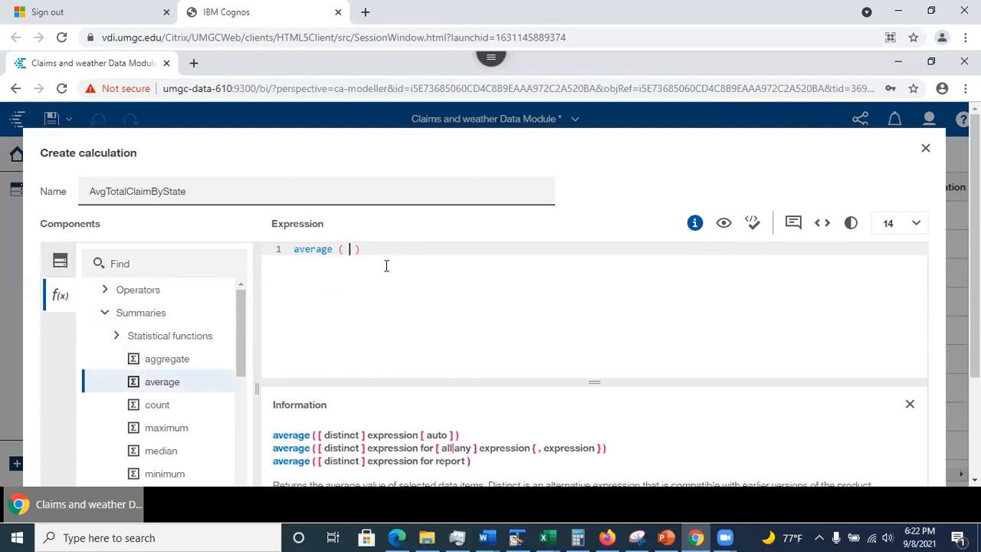
- Place the Total Claim Amount column inside the parentheses of the average function
{"action": "left_click", "coordinate": [60, 268]}
{"action": "left_click_drag", "start_coordinate": [240, 341], "coordinate": [241, 525]}
{"action": "left_click_drag", "start_coordinate": [164, 441], "coordinate": [246, 476]}
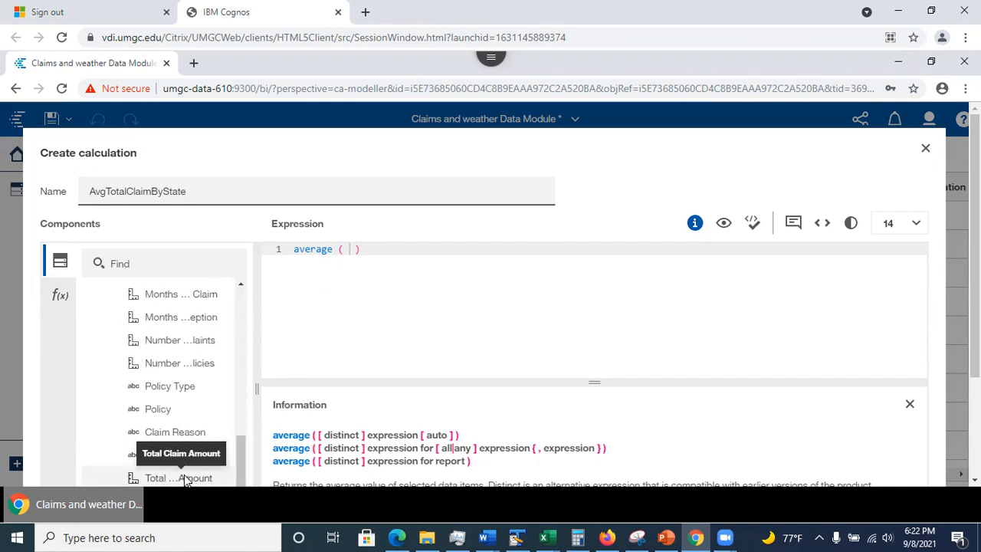
{"action": "left_click_drag", "start_coordinate": [184, 477], "coordinate": [344, 247]}
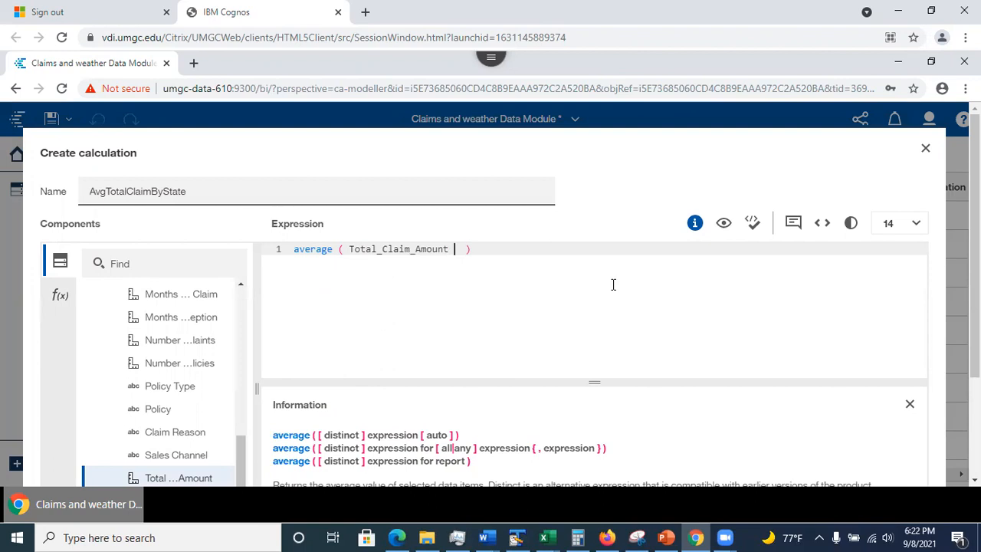
- Group the average by State Code with a "for" clause, searching the columns for "sta", and validate and preview the expression
{"action": "type", "text": "for"}
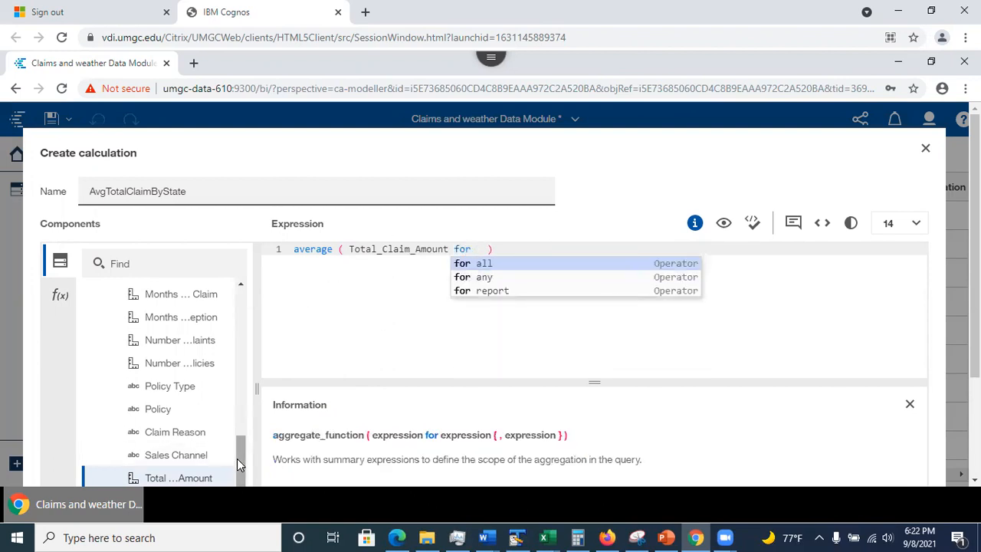
{"action": "key", "text": "Escape"}
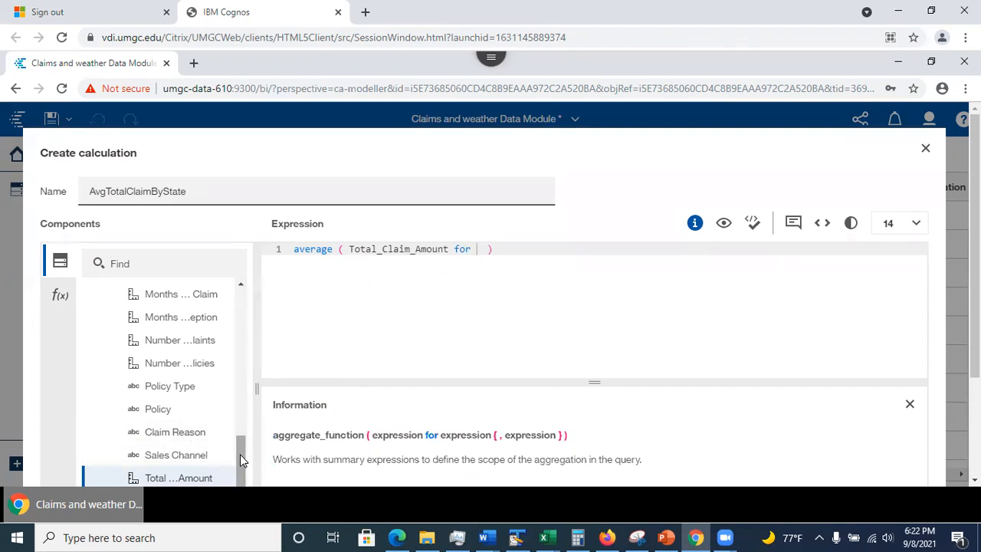
{"action": "scroll", "coordinate": [236, 442], "scroll_direction": "up", "scroll_amount": 1}
{"action": "left_click_drag", "start_coordinate": [237, 447], "coordinate": [237, 303]}
{"action": "left_click", "coordinate": [135, 262]}
{"action": "type", "text": "st"}
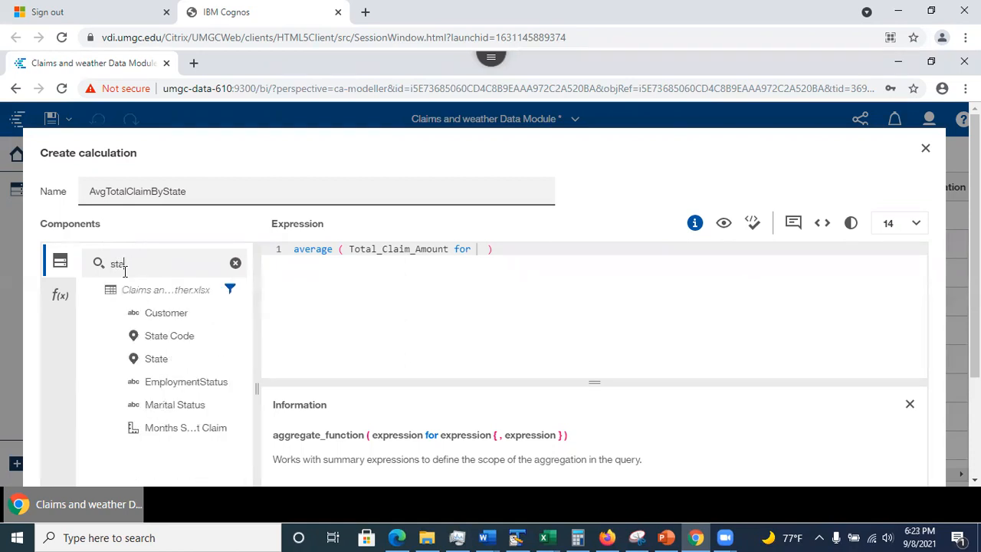
{"action": "type", "text": "a"}
{"action": "left_click_drag", "start_coordinate": [165, 317], "coordinate": [483, 251]}
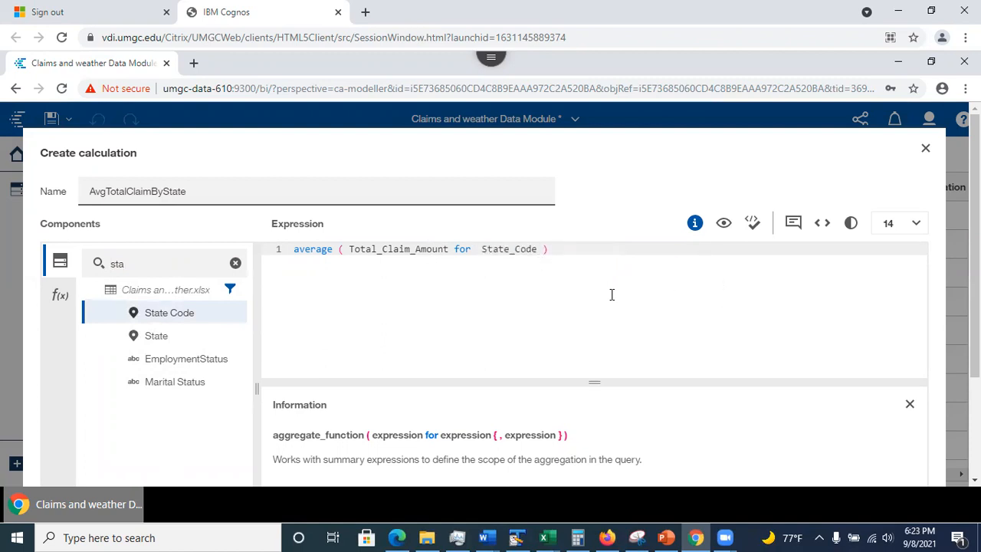
{"action": "left_click", "coordinate": [755, 228]}
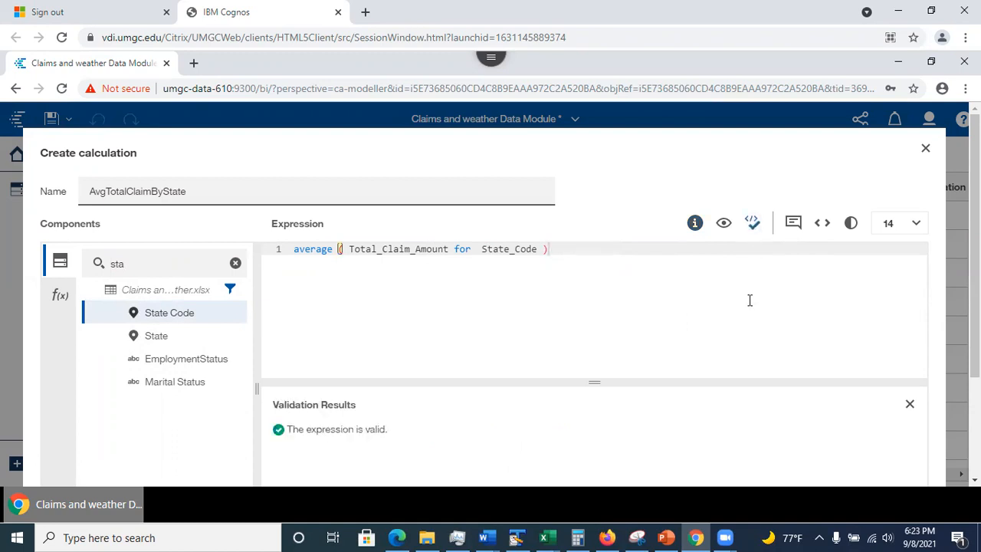
{"action": "left_click", "coordinate": [725, 225]}
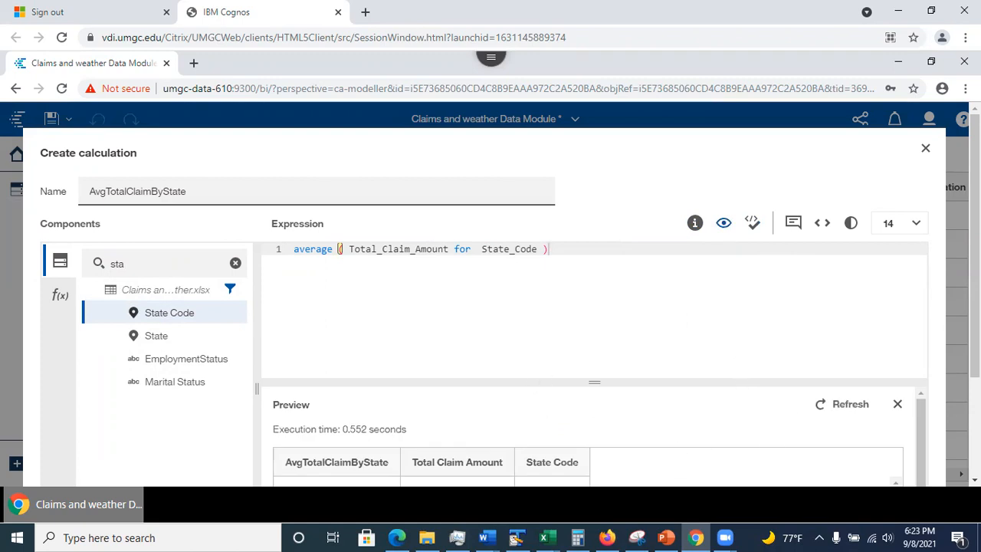
- Review the preview of the AvgTotalClaimByState calculation and save it to the claims table
{"action": "scroll", "coordinate": [547, 373], "scroll_direction": "down", "scroll_amount": 2}
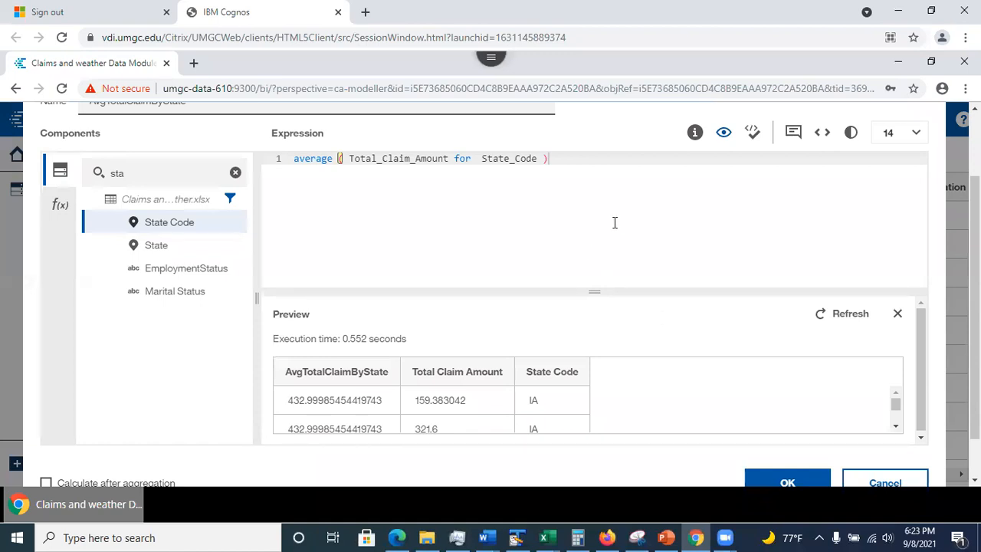
{"action": "left_click", "coordinate": [787, 484]}
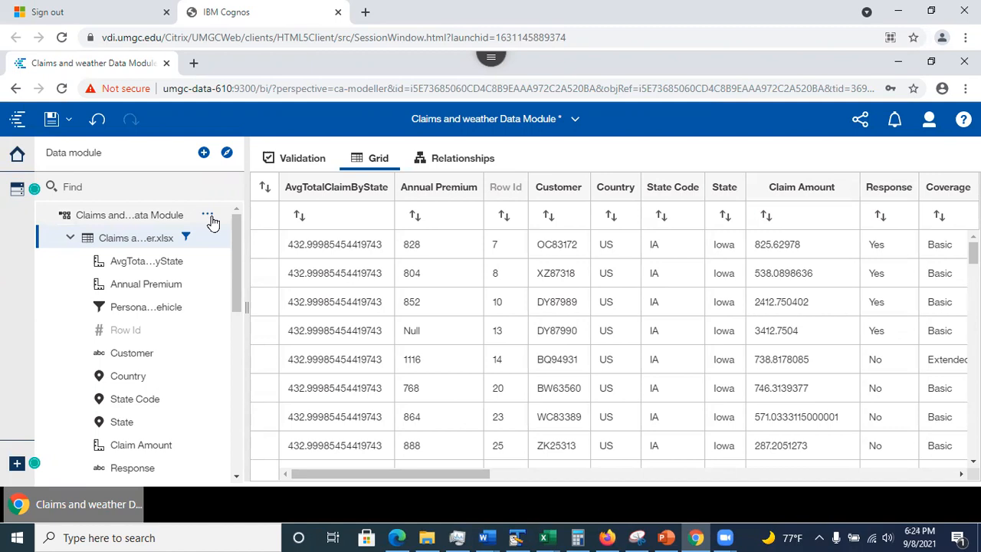
{"action": "left_click", "coordinate": [209, 216]}
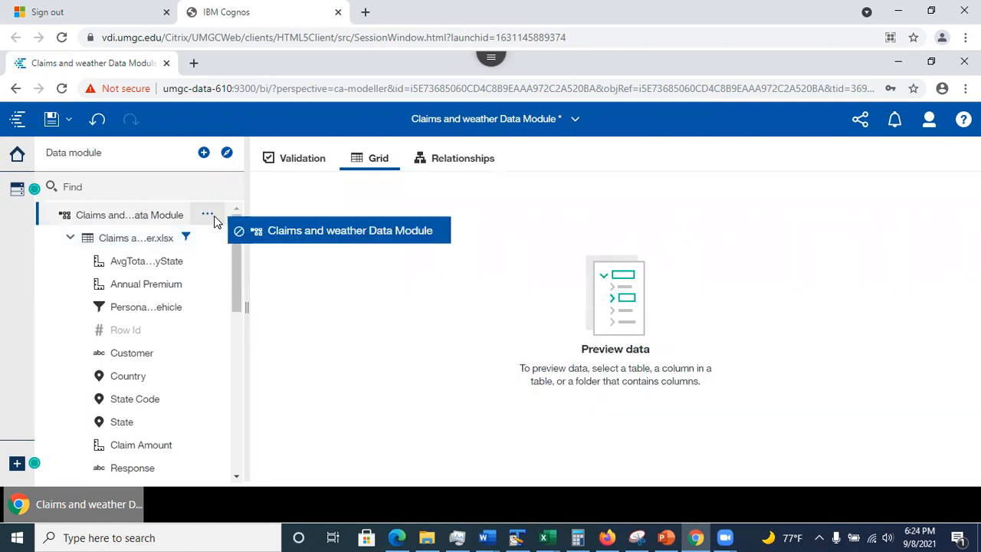
{"action": "left_click", "coordinate": [465, 308]}
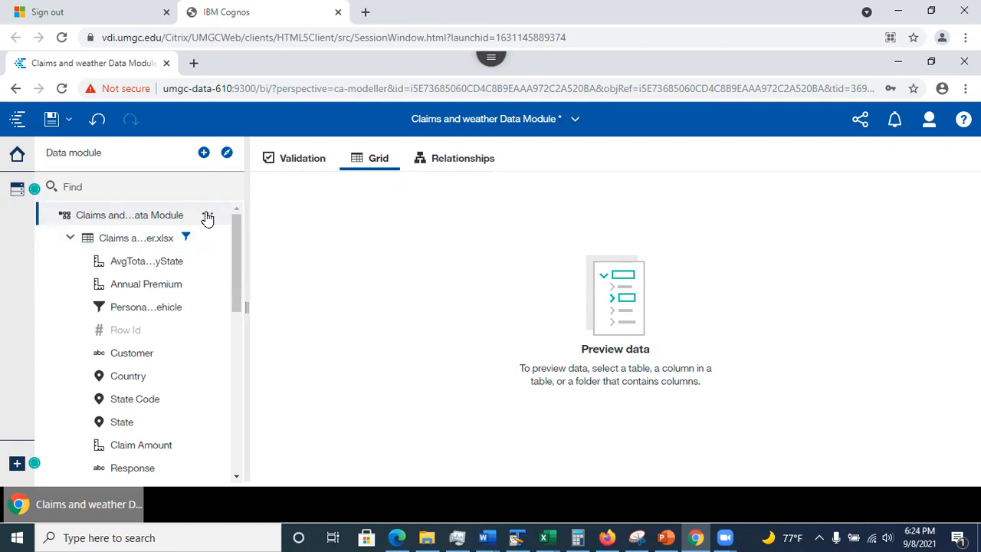
{"action": "left_click", "coordinate": [208, 217]}
{"action": "left_click", "coordinate": [275, 261]}
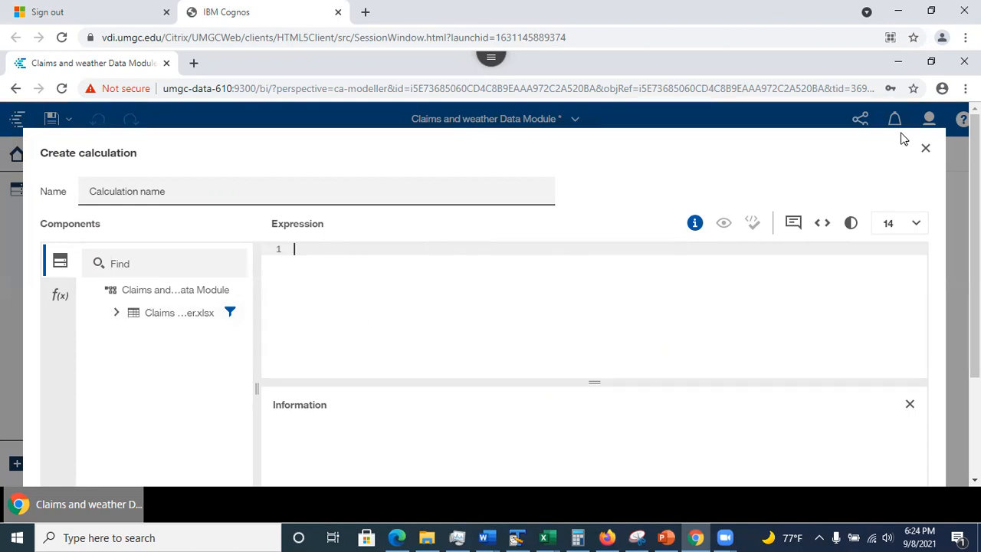
{"action": "left_click", "coordinate": [925, 148]}
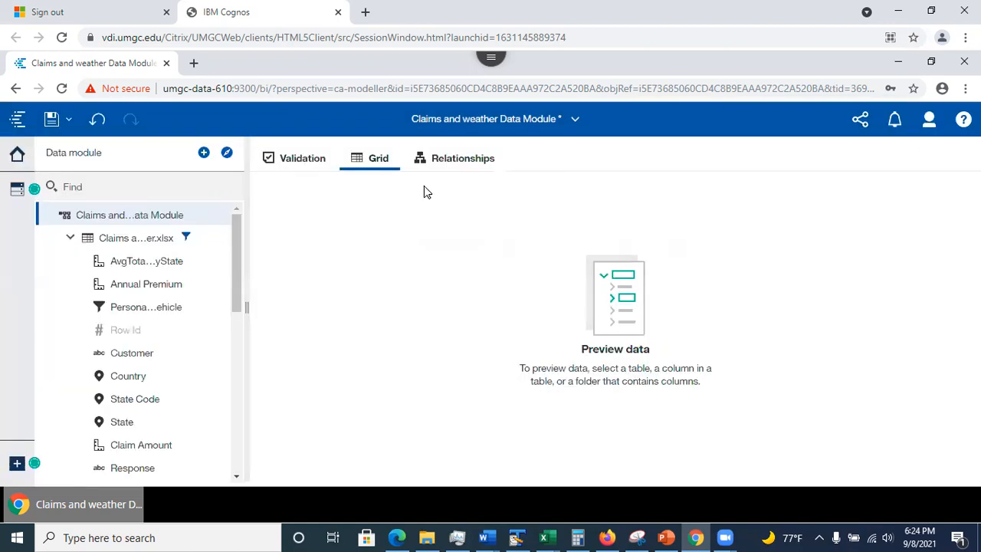
- Start a new calculation at the data module level and insert the average summary function into its expression
{"action": "left_click", "coordinate": [207, 218]}
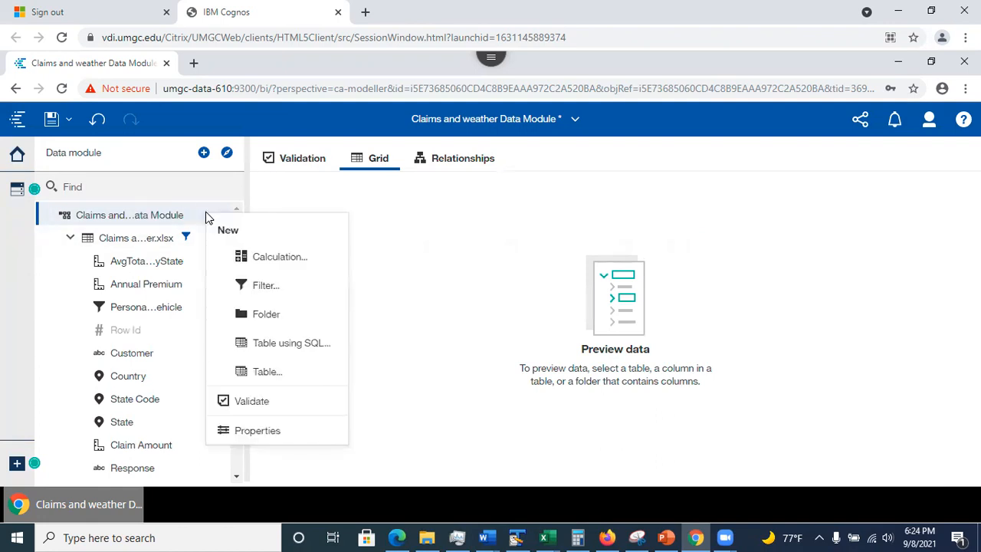
{"action": "left_click", "coordinate": [247, 260]}
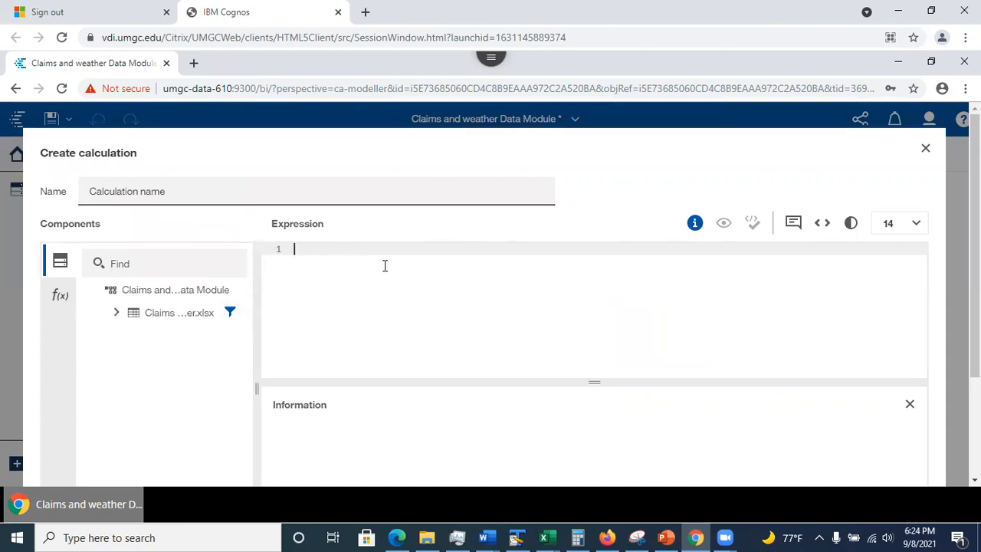
{"action": "left_click", "coordinate": [59, 299]}
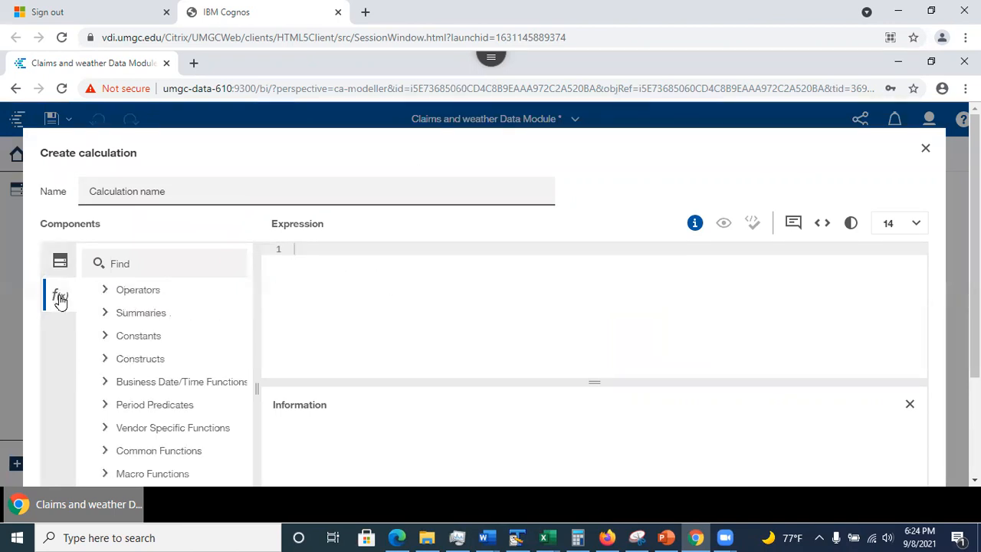
{"action": "left_click", "coordinate": [106, 313]}
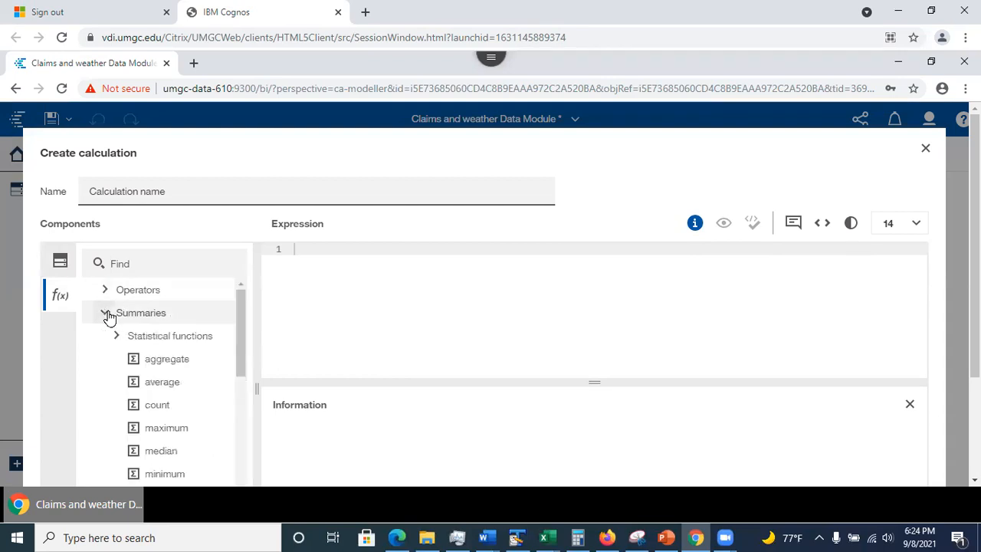
{"action": "left_click", "coordinate": [161, 381]}
{"action": "left_click_drag", "start_coordinate": [194, 374], "coordinate": [313, 249]}
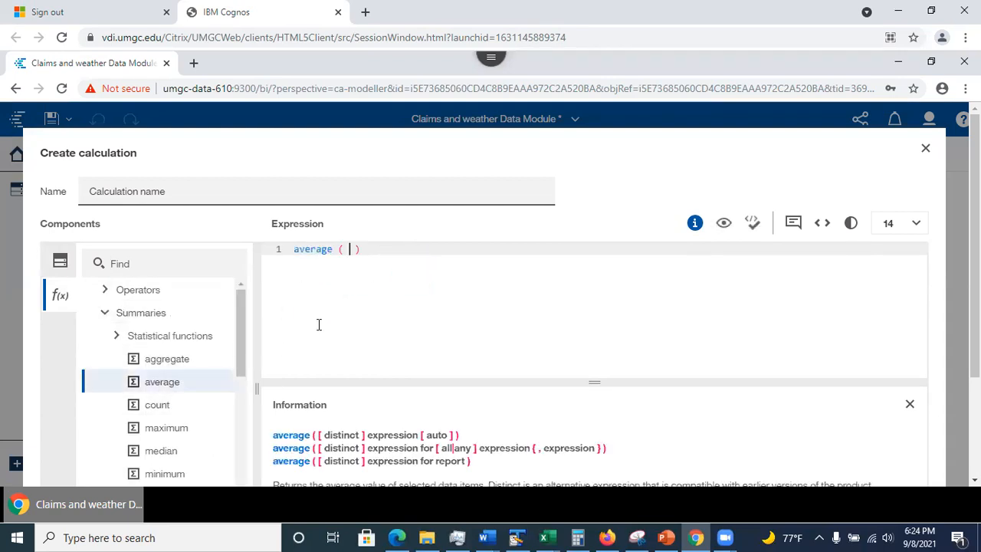
- Place the Monthly Premium Auto column from the claims table inside the parentheses of the average function, removing the extra spaces
{"action": "left_click", "coordinate": [60, 277]}
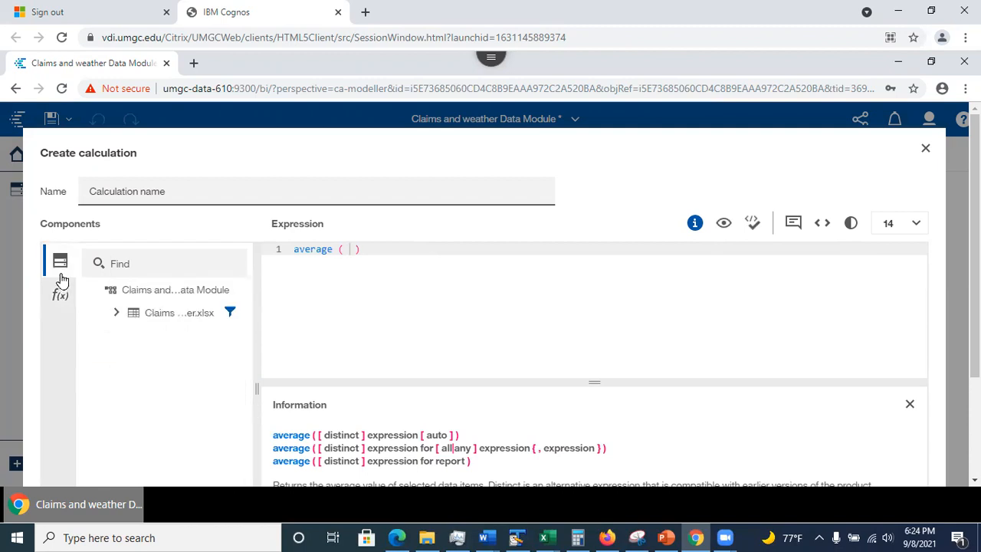
{"action": "left_click", "coordinate": [117, 316]}
{"action": "left_click_drag", "start_coordinate": [240, 352], "coordinate": [242, 392]}
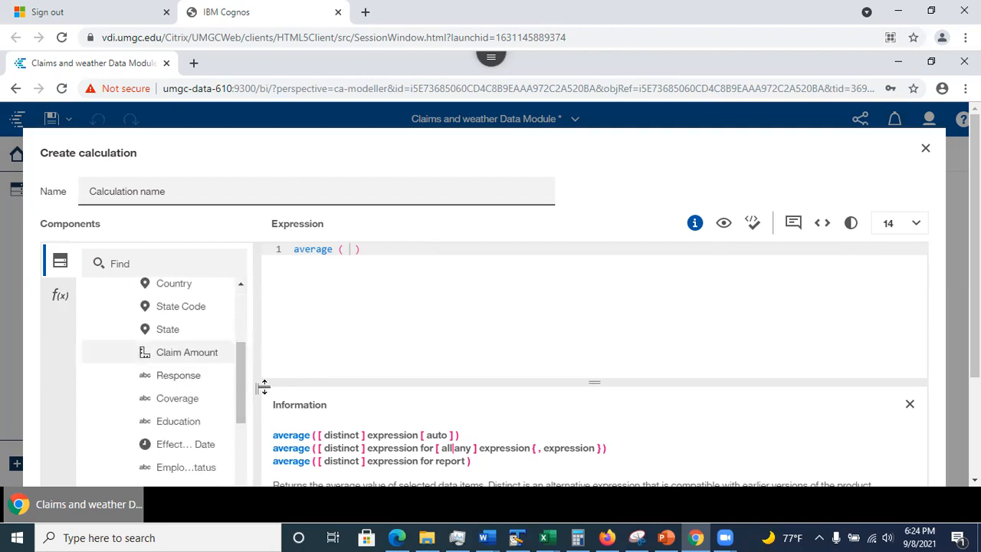
{"action": "left_click_drag", "start_coordinate": [243, 405], "coordinate": [246, 459]}
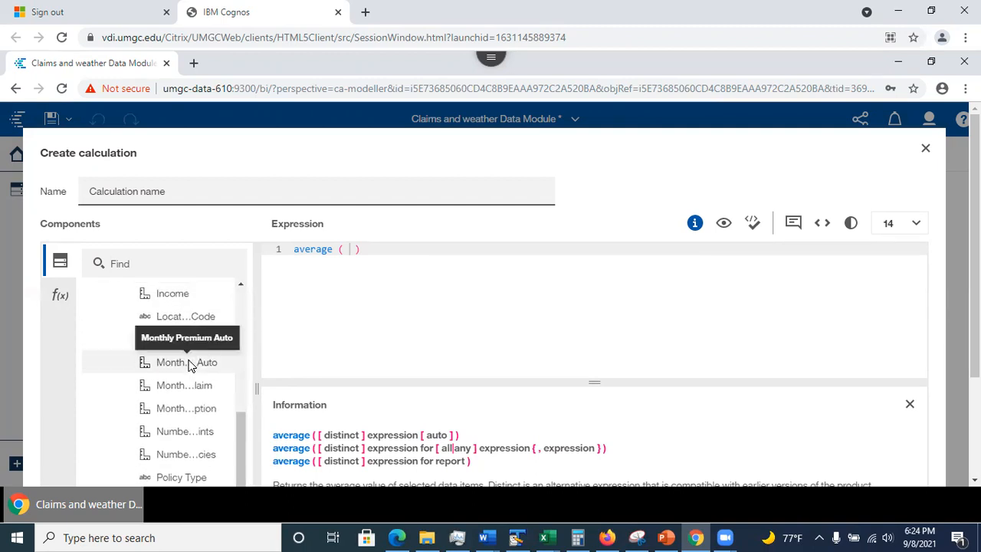
{"action": "left_click_drag", "start_coordinate": [190, 366], "coordinate": [368, 249]}
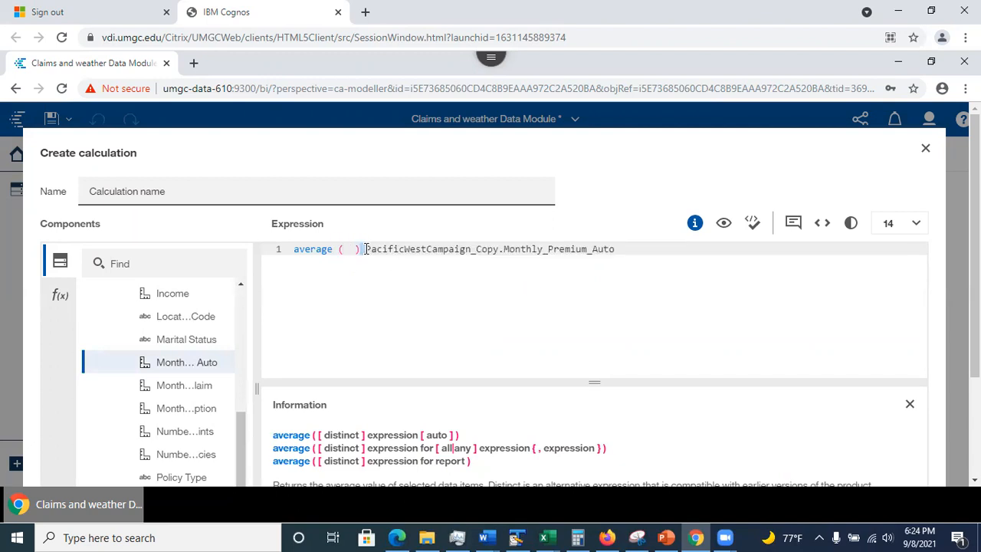
{"action": "key", "text": "BackSpace"}
{"action": "key", "text": "BackSpace"}
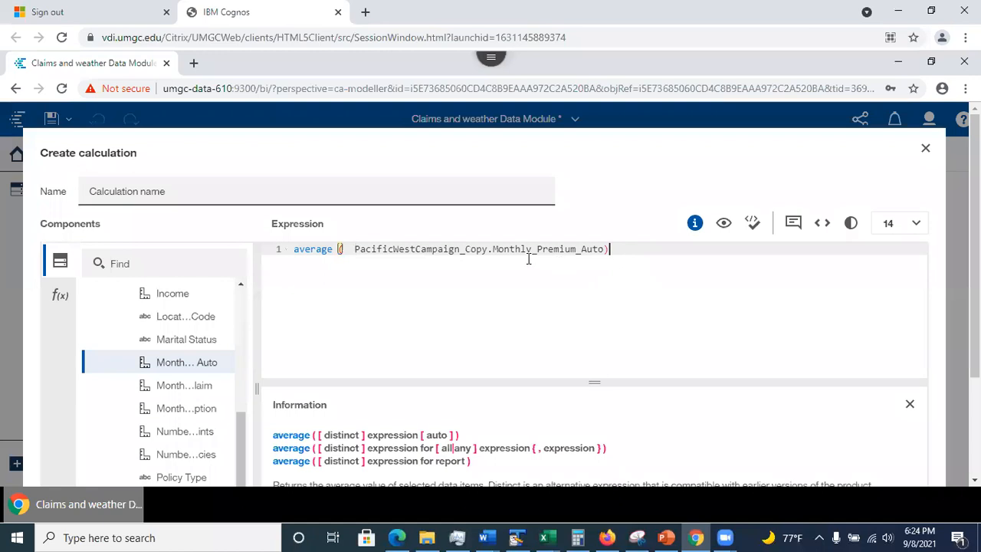
{"action": "left_click", "coordinate": [355, 249]}
{"action": "key", "text": "BackSpace"}
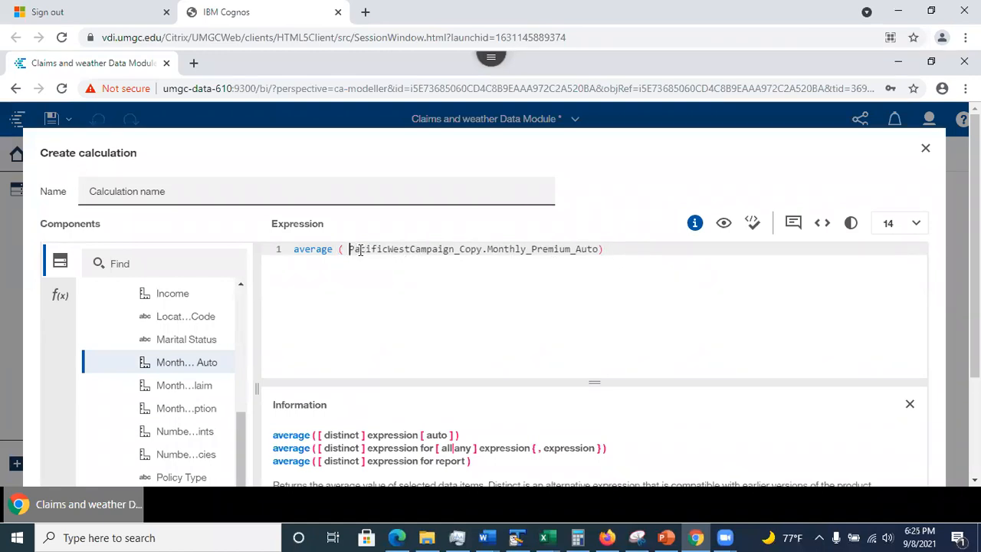
{"action": "key", "text": "BackSpace"}
- Validate the average of Monthly Premium Auto expression and look through its preview rows
{"action": "left_click_drag", "start_coordinate": [344, 248], "coordinate": [478, 251]}
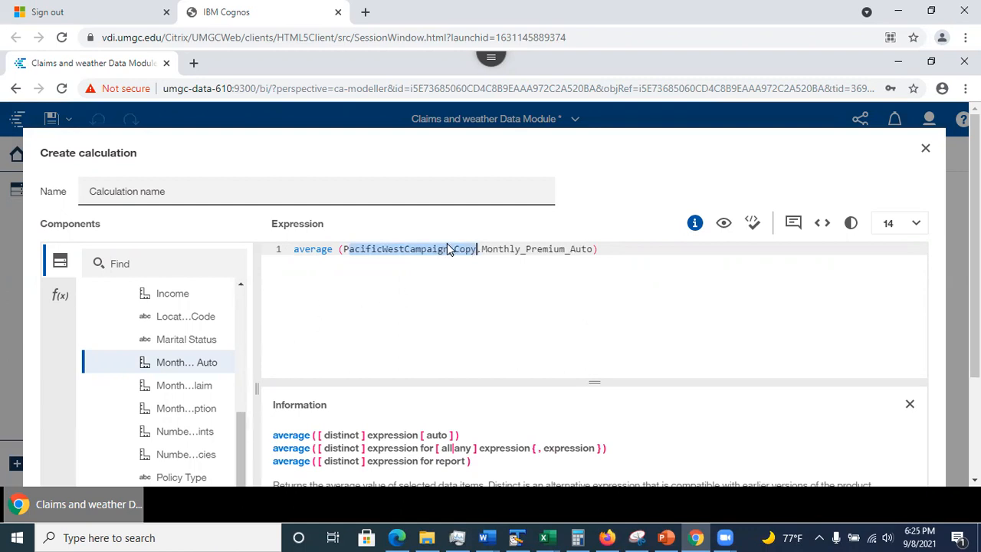
{"action": "left_click", "coordinate": [505, 251]}
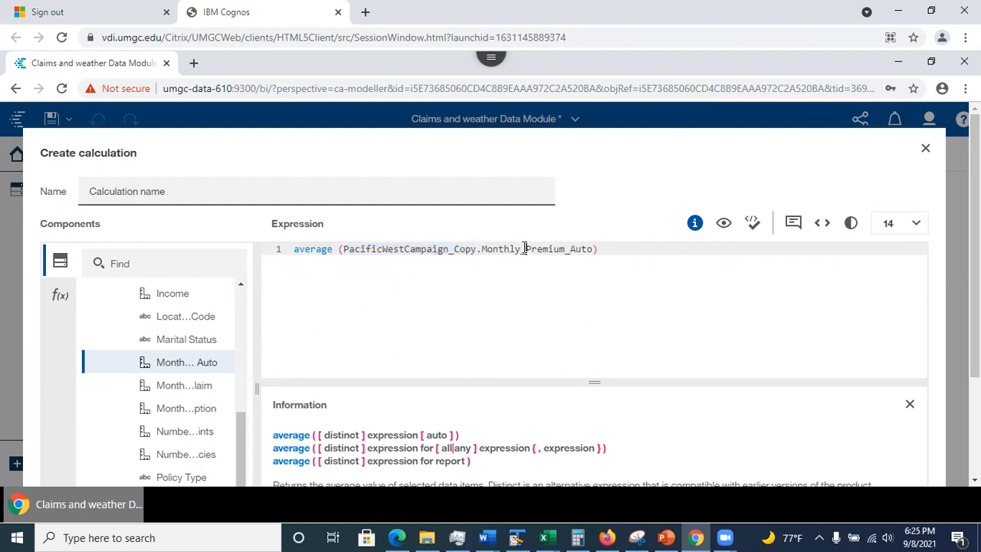
{"action": "left_click", "coordinate": [343, 267]}
{"action": "left_click", "coordinate": [753, 222]}
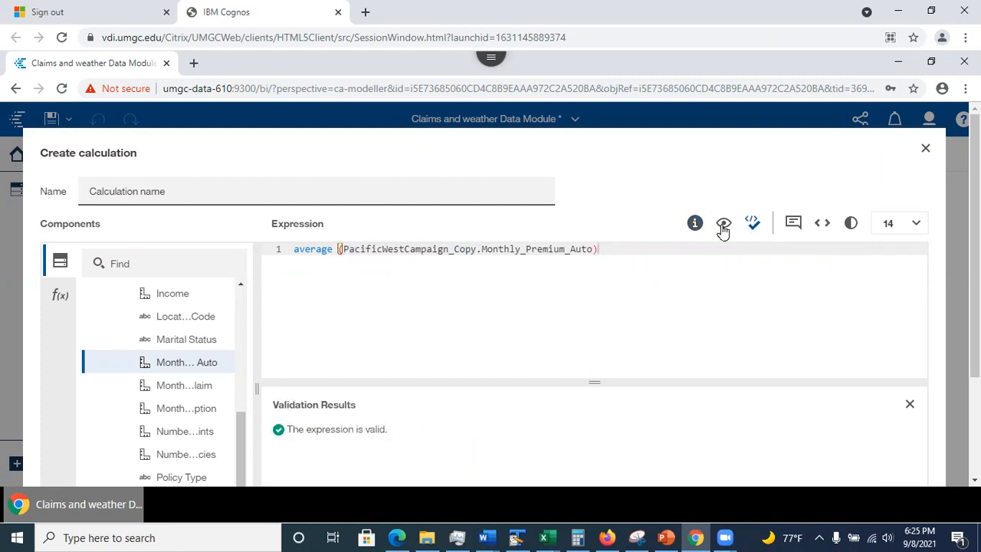
{"action": "left_click", "coordinate": [723, 224]}
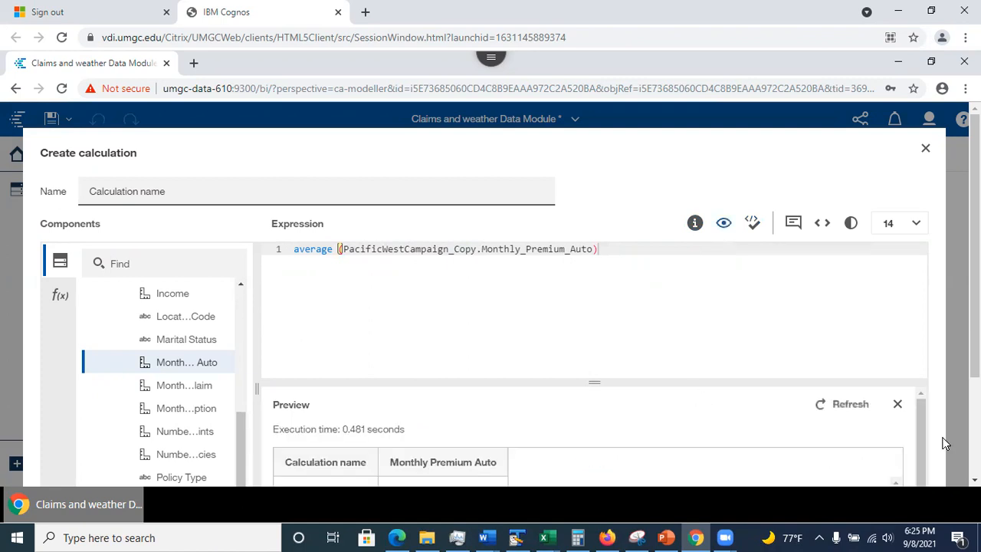
{"action": "scroll", "coordinate": [908, 355], "scroll_direction": "down", "scroll_amount": 3}
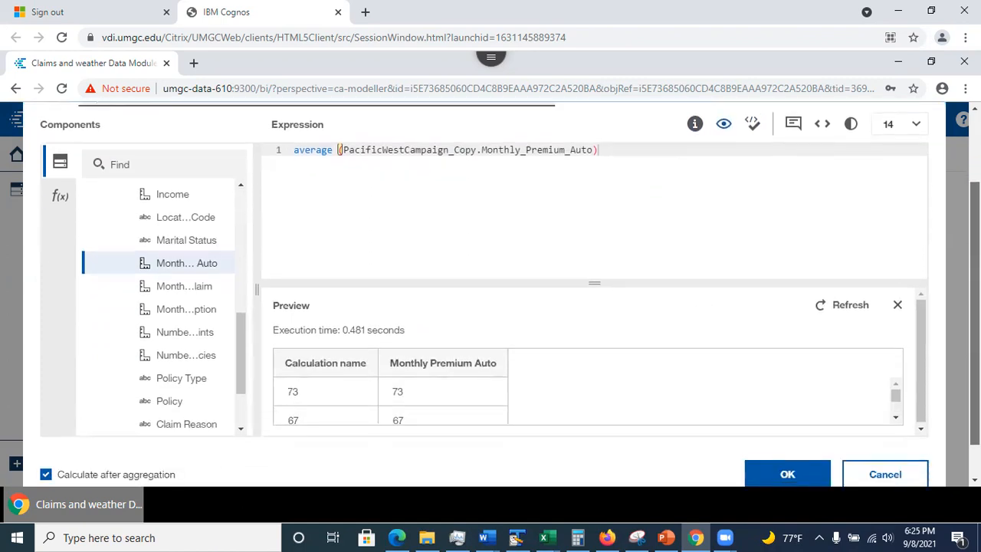
{"action": "scroll", "coordinate": [894, 394], "scroll_direction": "down", "scroll_amount": 3}
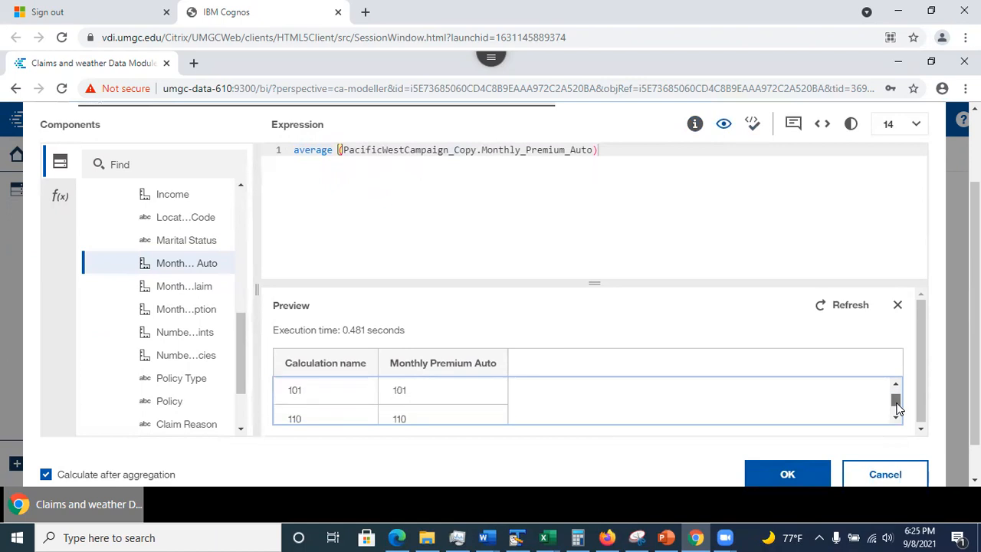
{"action": "scroll", "coordinate": [904, 415], "scroll_direction": "up", "scroll_amount": 3}
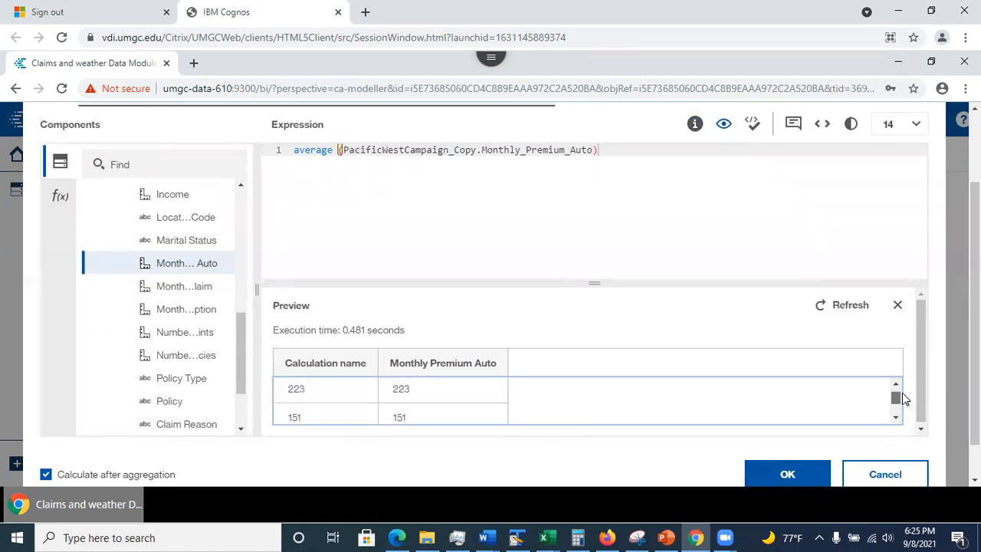
{"action": "left_click", "coordinate": [505, 178]}
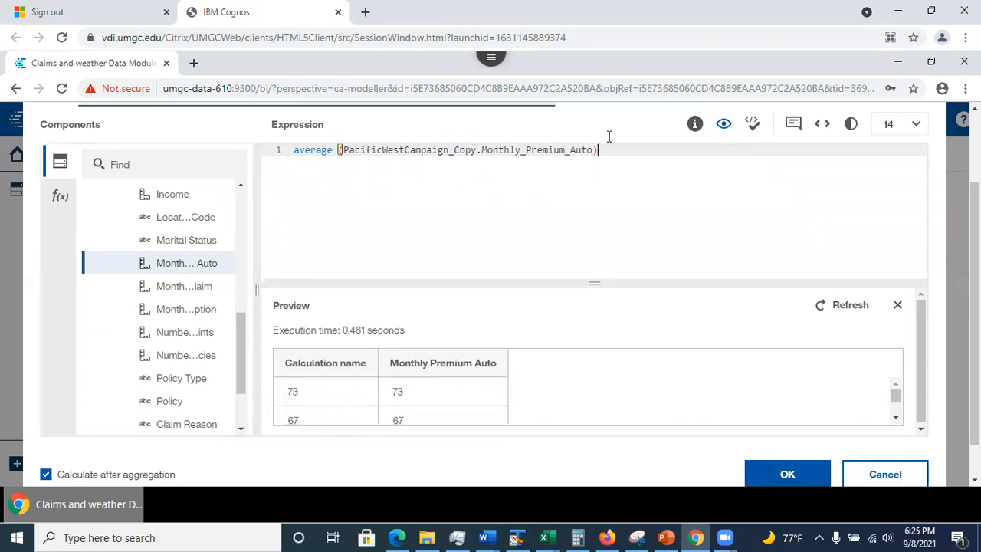
{"action": "scroll", "coordinate": [480, 220], "scroll_direction": "up", "scroll_amount": 1}
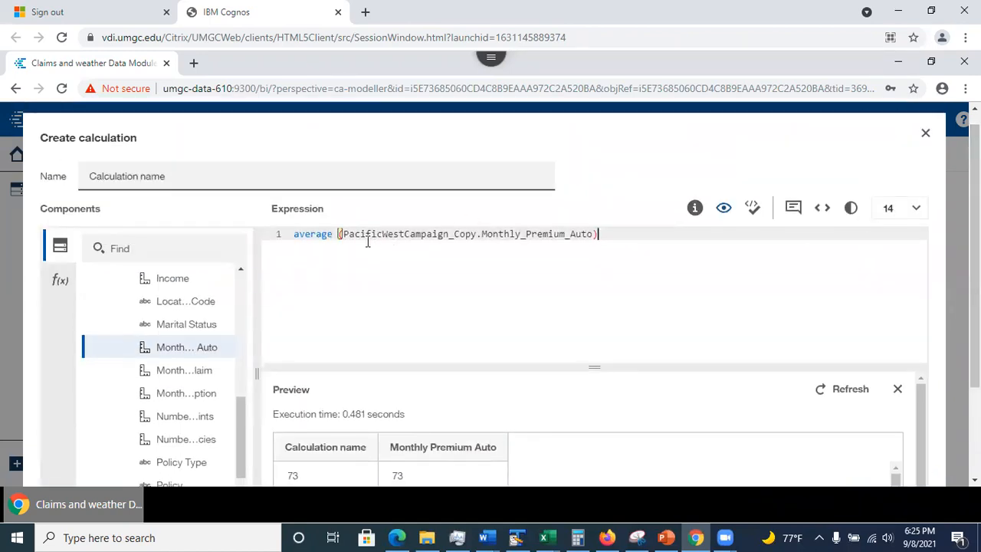
- Clear the average expression and close the calculation without saving it
{"action": "left_click_drag", "start_coordinate": [341, 234], "coordinate": [589, 231]}
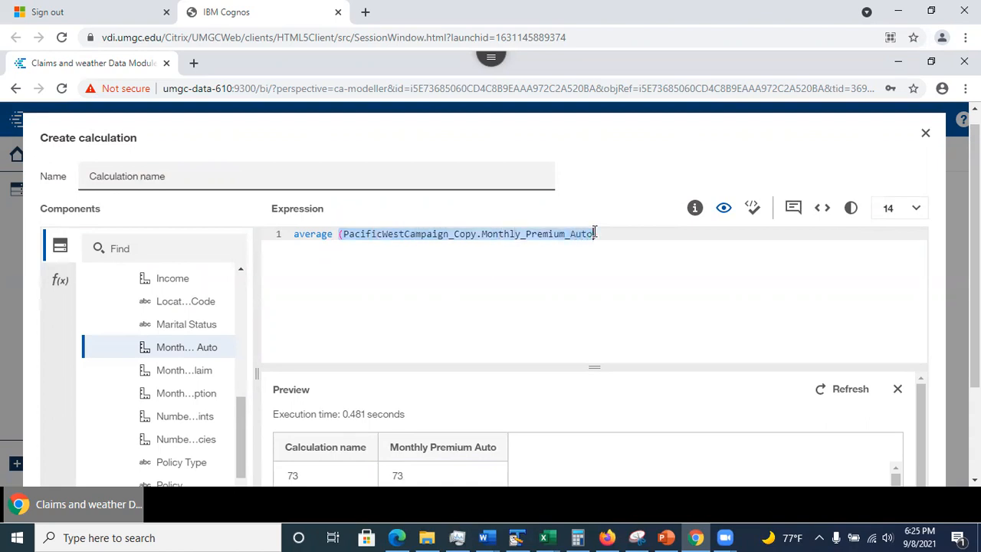
{"action": "key", "text": "BackSpace"}
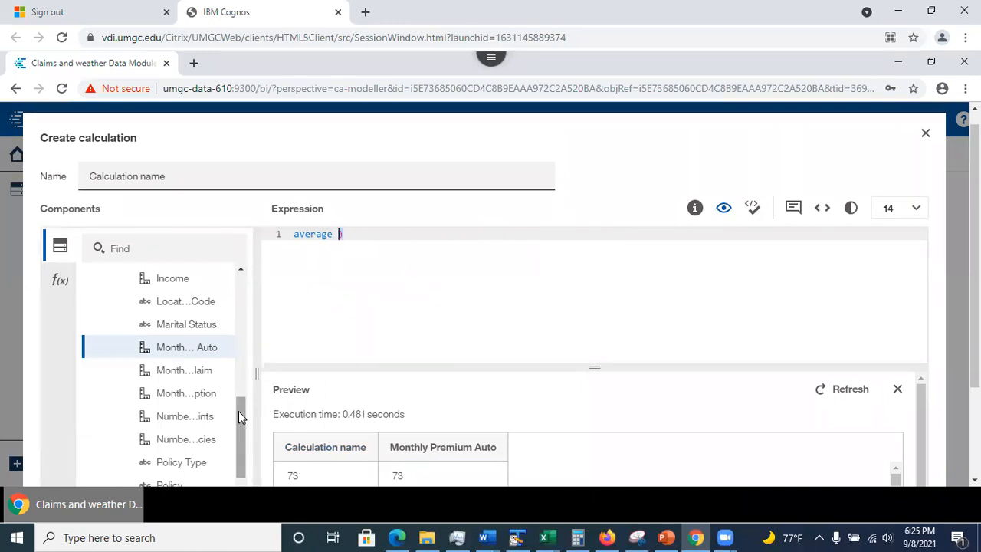
{"action": "left_click_drag", "start_coordinate": [242, 415], "coordinate": [258, 247]}
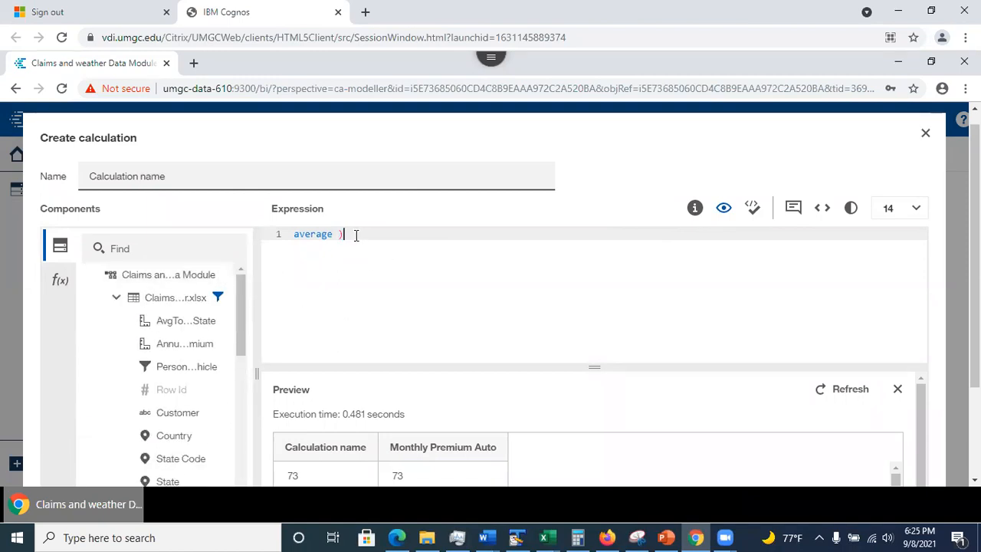
{"action": "key", "text": "BackSpace"}
{"action": "key", "text": "BackSpace"}
{"action": "left_click", "coordinate": [925, 134]}
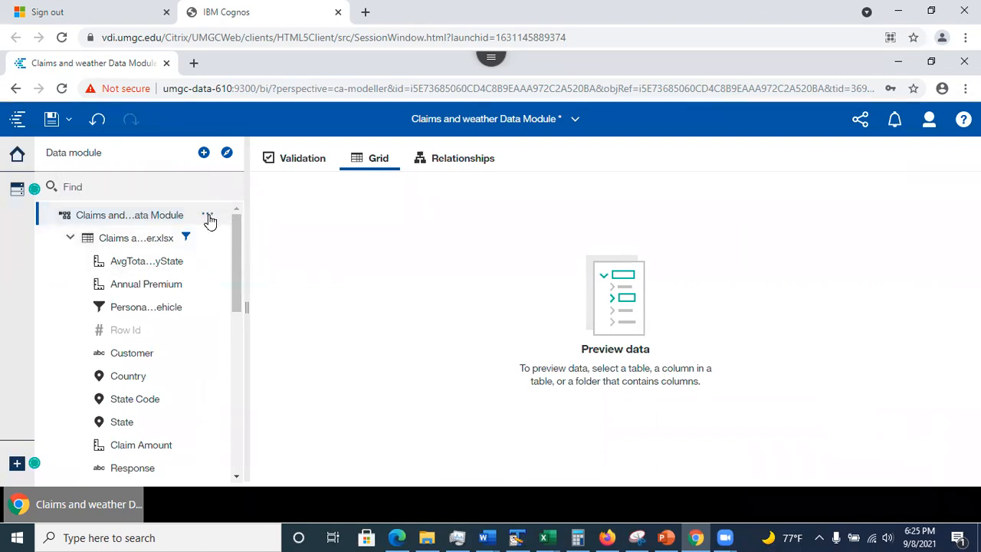
- Start a new calculation at the data module level and expand the claims table's columns in the calculation components
{"action": "left_click", "coordinate": [207, 215]}
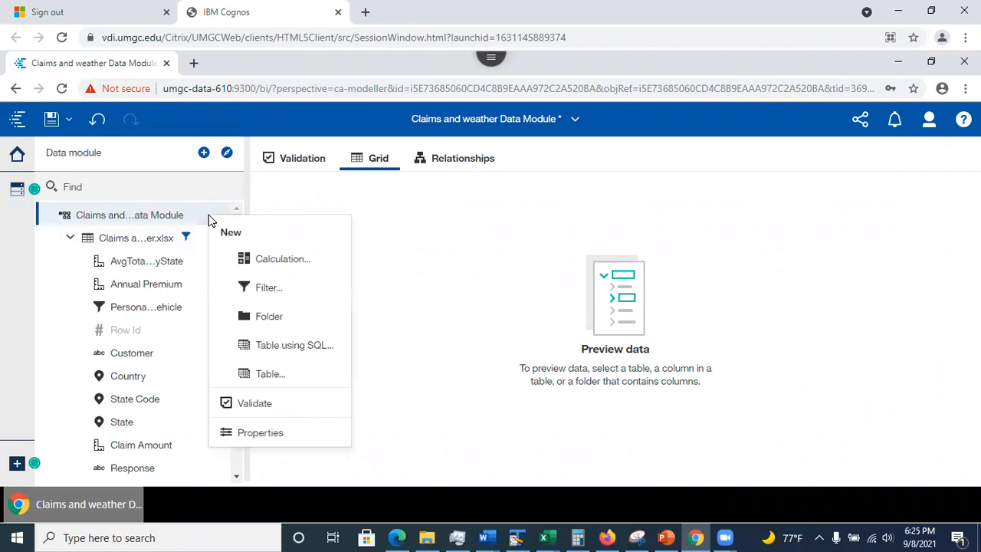
{"action": "left_click", "coordinate": [243, 261]}
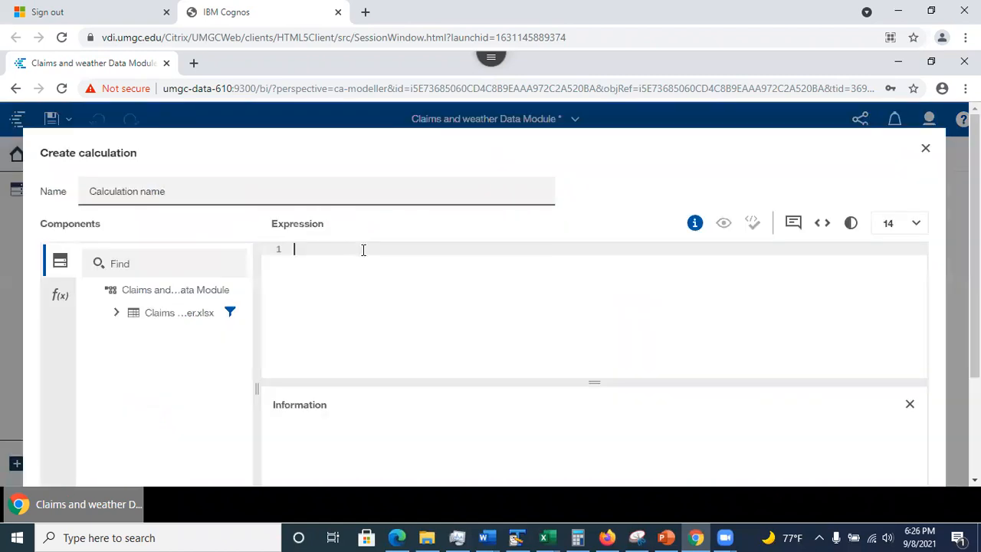
{"action": "left_click", "coordinate": [122, 291]}
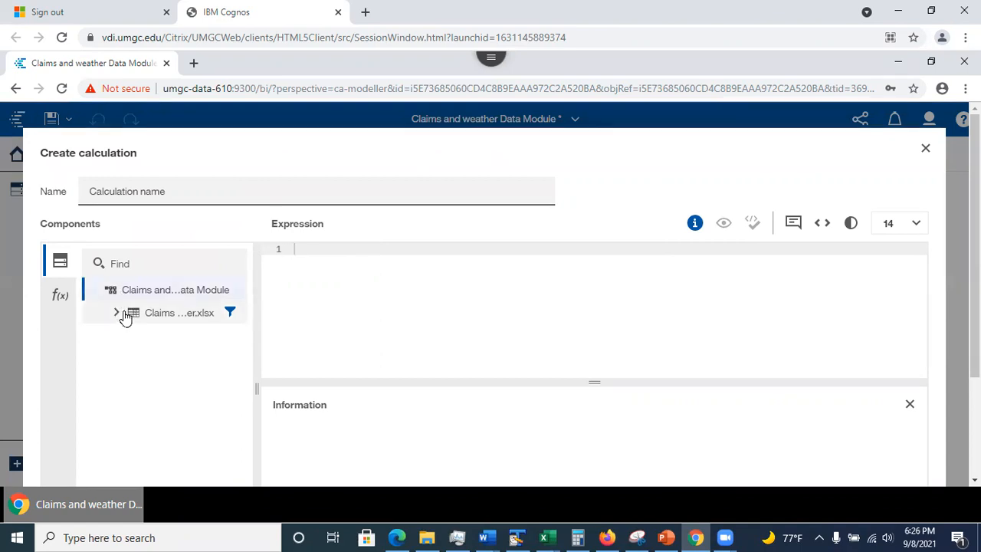
{"action": "left_click", "coordinate": [116, 314]}
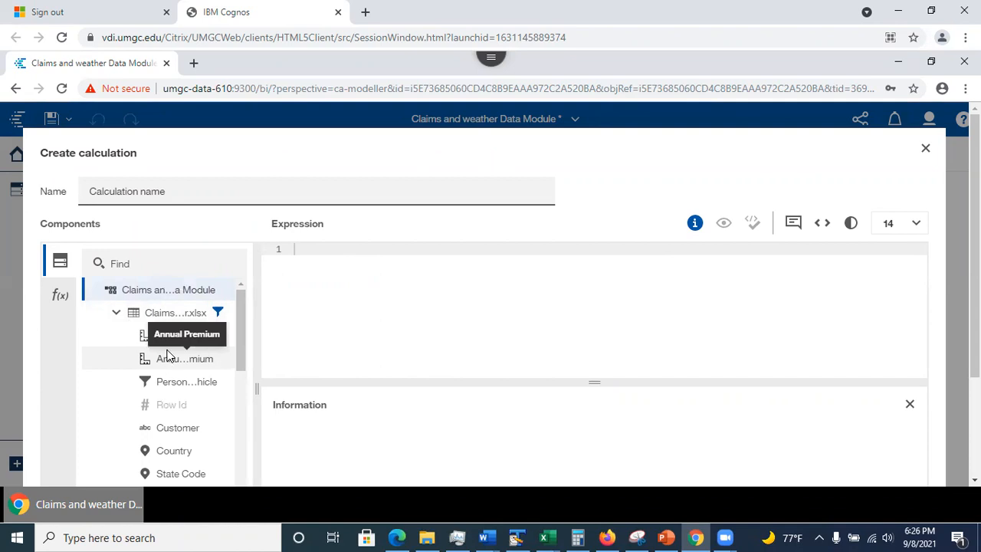
- Try the expression average(Income) without the table prefix, validate it, and clear it
{"action": "left_click_drag", "start_coordinate": [239, 349], "coordinate": [240, 411]}
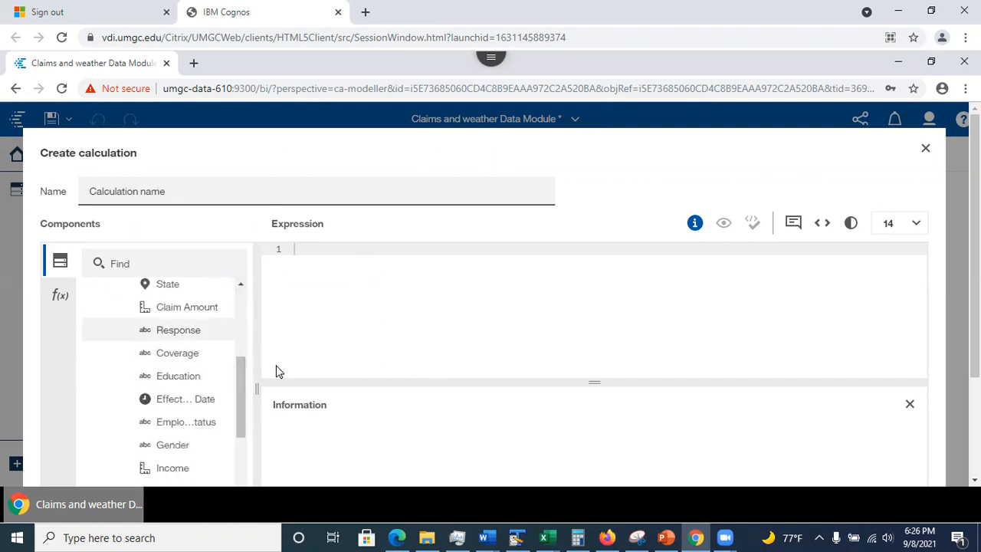
{"action": "left_click_drag", "start_coordinate": [175, 467], "coordinate": [432, 249]}
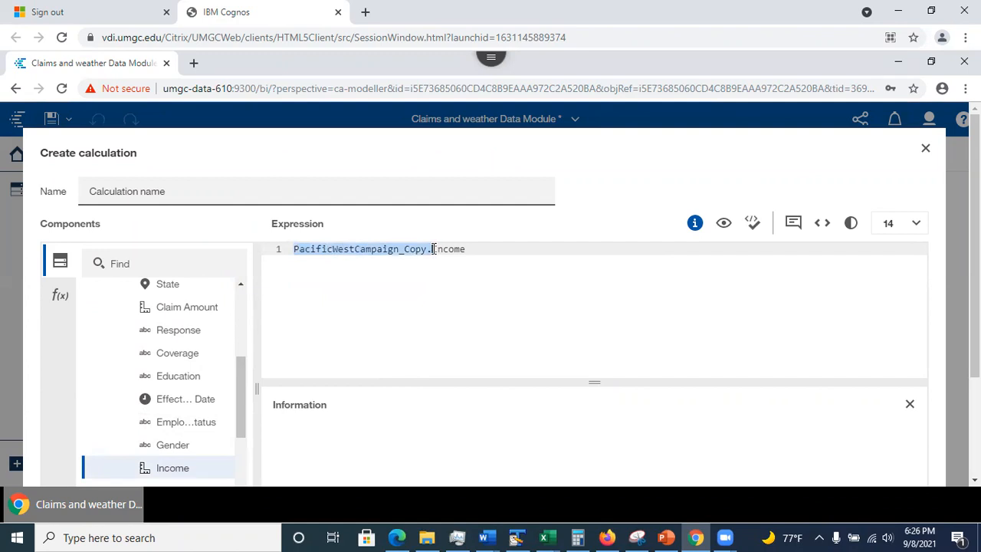
{"action": "type", "text": "average"}
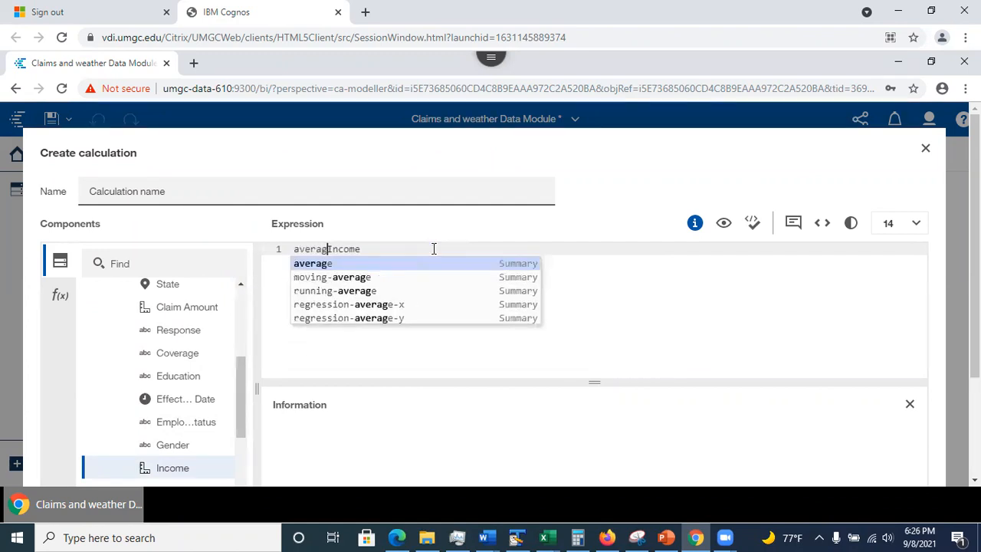
{"action": "key", "text": "Return"}
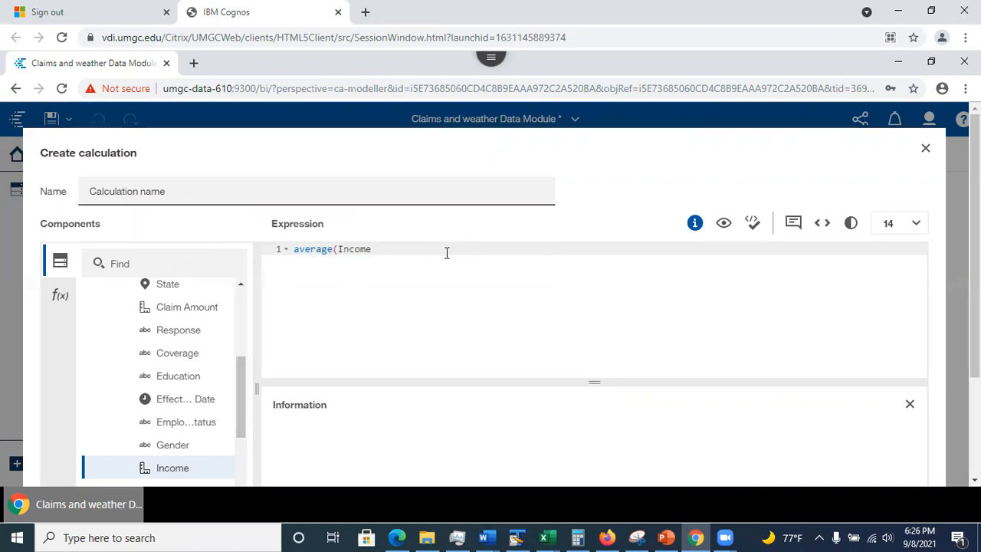
{"action": "left_click", "coordinate": [424, 251]}
{"action": "type", "text": ")"}
{"action": "left_click", "coordinate": [754, 225]}
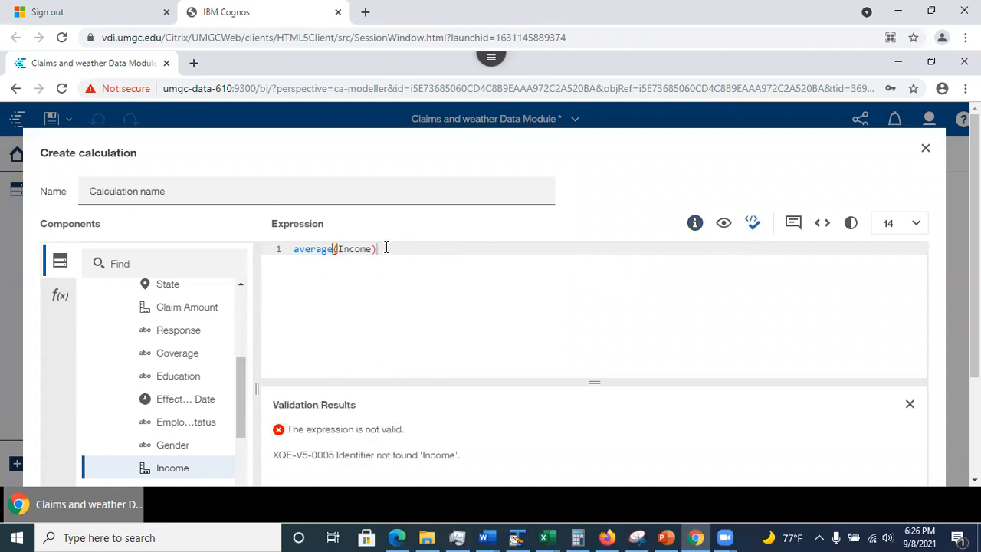
{"action": "left_click_drag", "start_coordinate": [394, 252], "coordinate": [254, 252]}
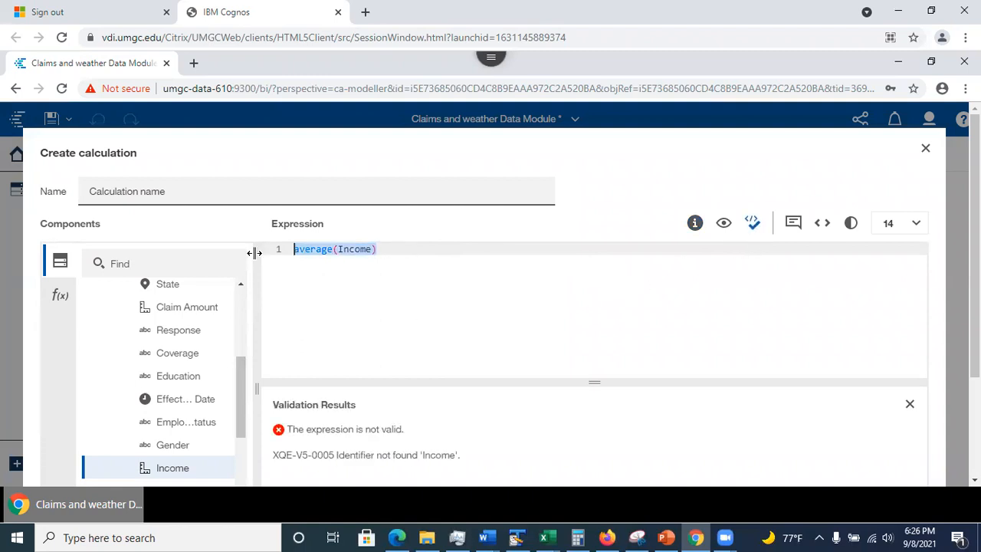
{"action": "key", "text": "BackSpace"}
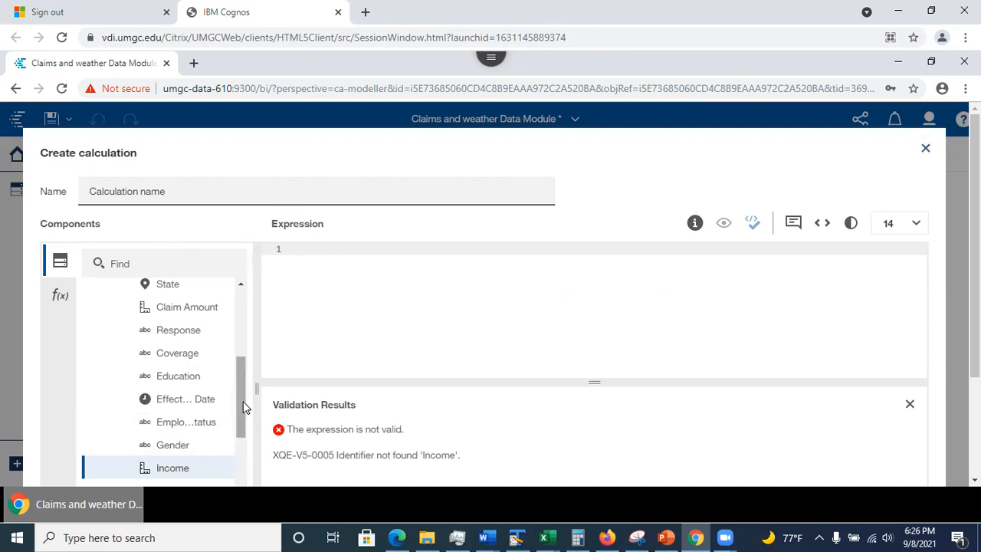
- Build the expression average(PacificWestCampaign_Copy.Claim_Amount) from the Claim Amount column and the average summary function
{"action": "scroll", "coordinate": [241, 379], "scroll_direction": "up", "scroll_amount": 1}
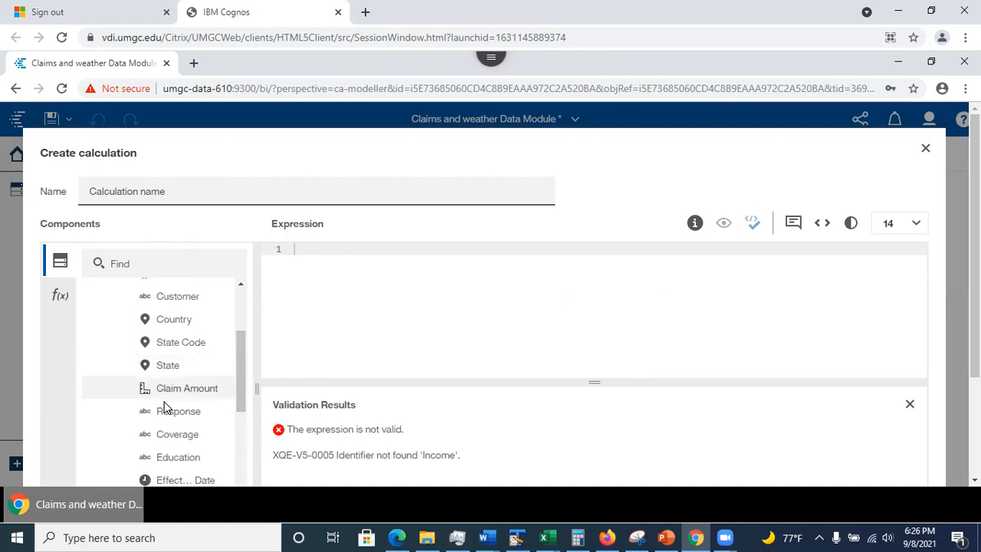
{"action": "left_click_drag", "start_coordinate": [167, 399], "coordinate": [302, 262]}
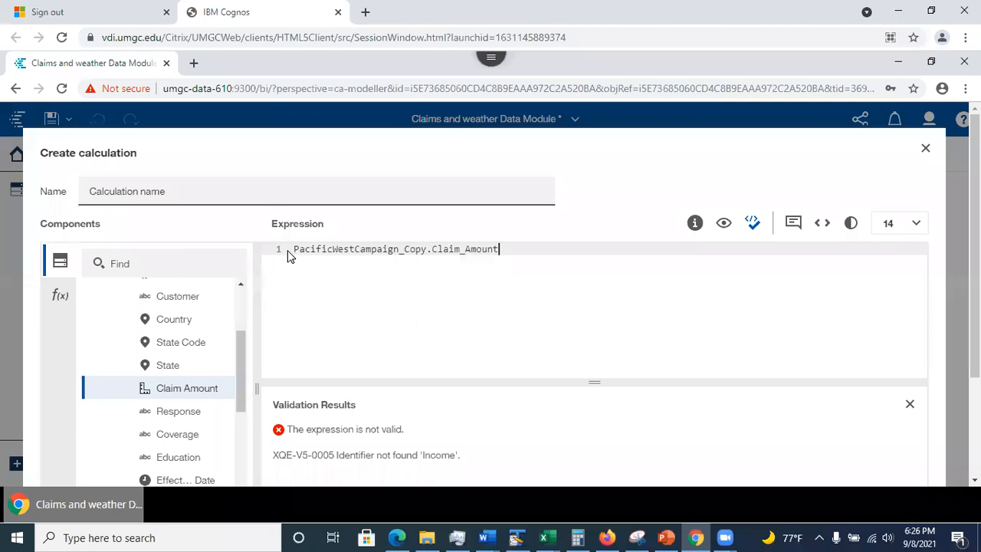
{"action": "type", "text": "ace"}
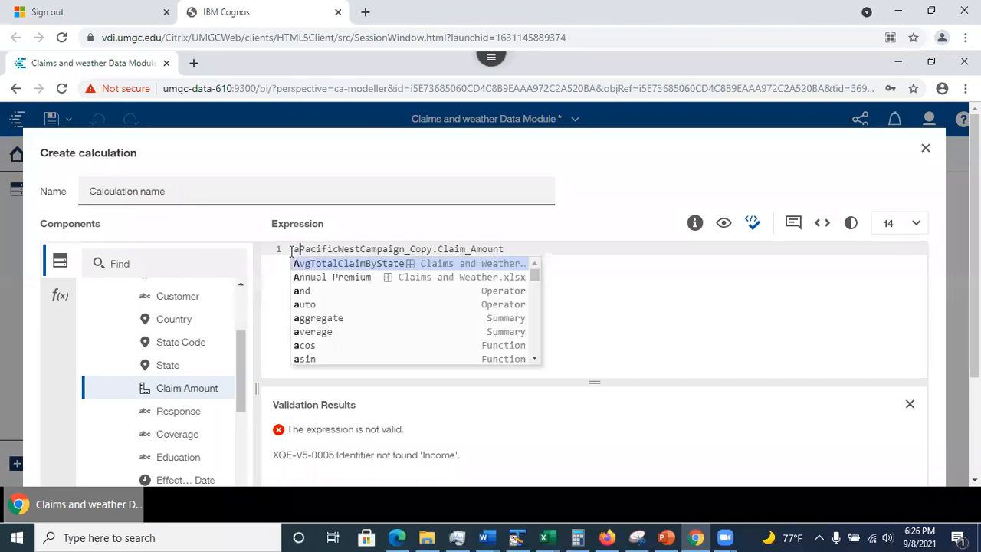
{"action": "key", "text": "BackSpace"}
{"action": "key", "text": "BackSpace"}
{"action": "key", "text": "BackSpace"}
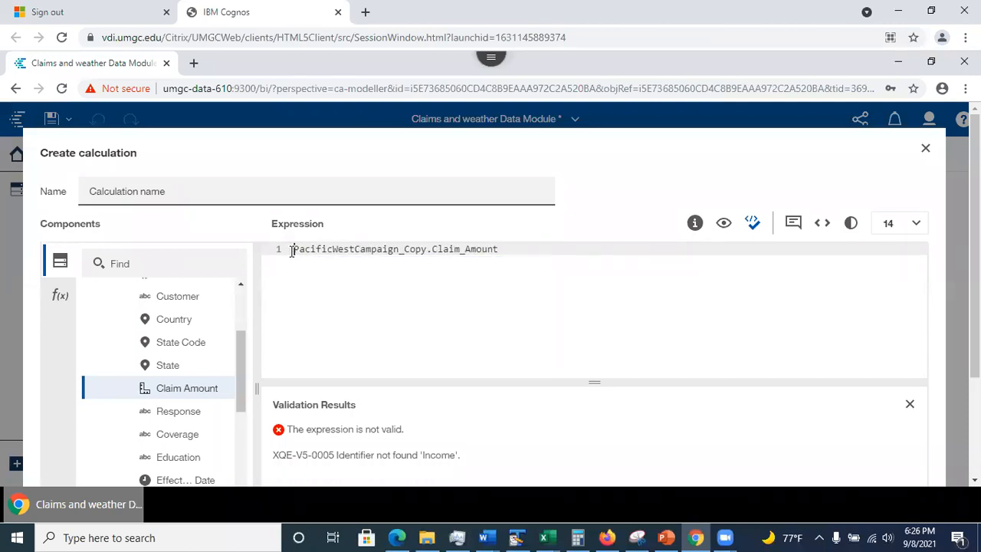
{"action": "type", "text": "av"}
{"action": "type", "text": "erage"}
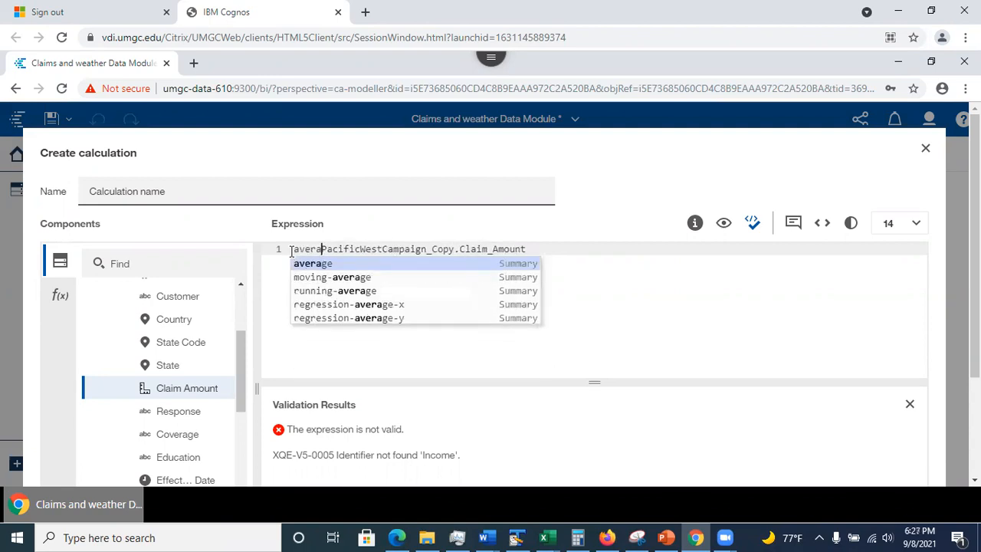
{"action": "key", "text": "Return"}
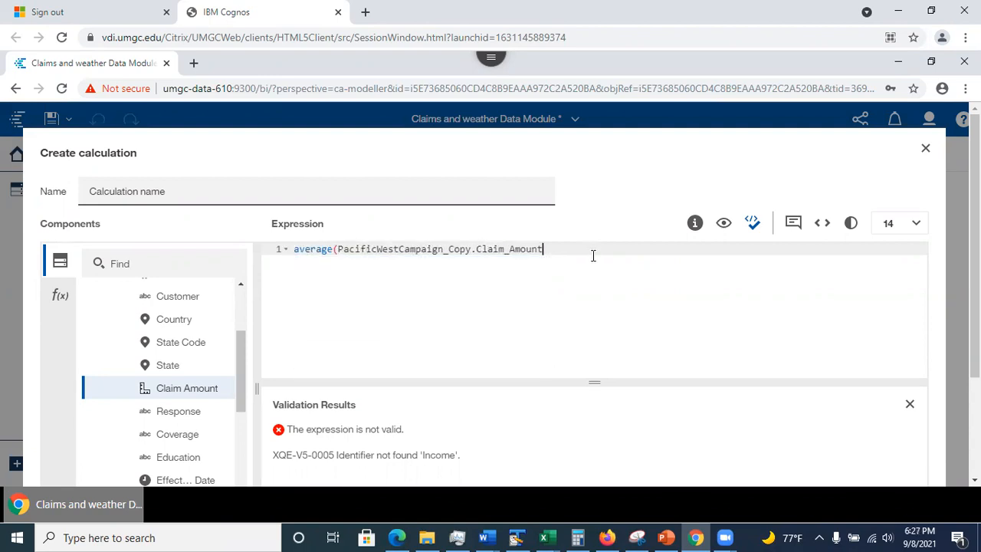
{"action": "type", "text": ")"}
- Name the calculation AverageClaim, save it, and select it in the data module tree
{"action": "left_click_drag", "start_coordinate": [189, 193], "coordinate": [48, 196]}
{"action": "type", "text": "Average"}
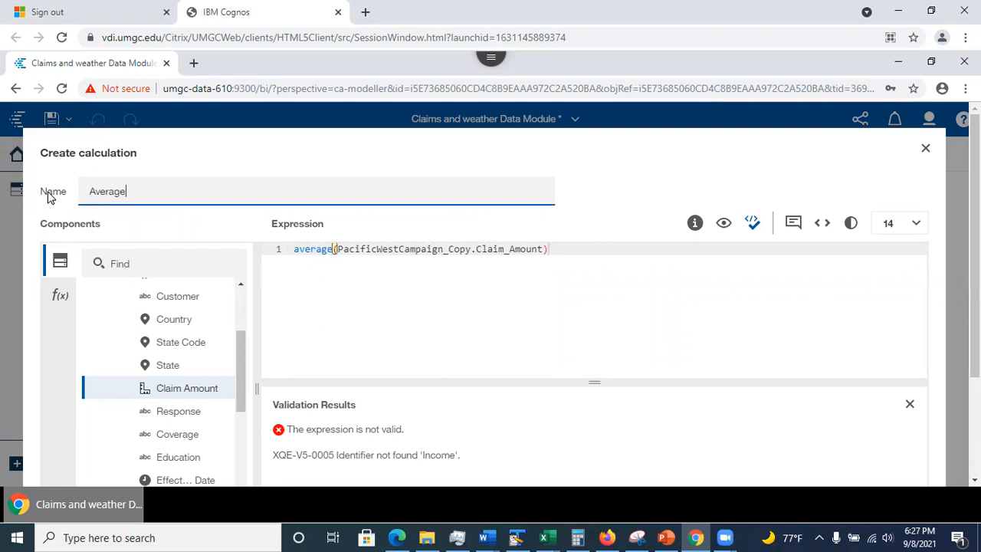
{"action": "type", "text": "Claim"}
{"action": "scroll", "coordinate": [740, 291], "scroll_direction": "down", "scroll_amount": 2}
{"action": "left_click", "coordinate": [778, 431]}
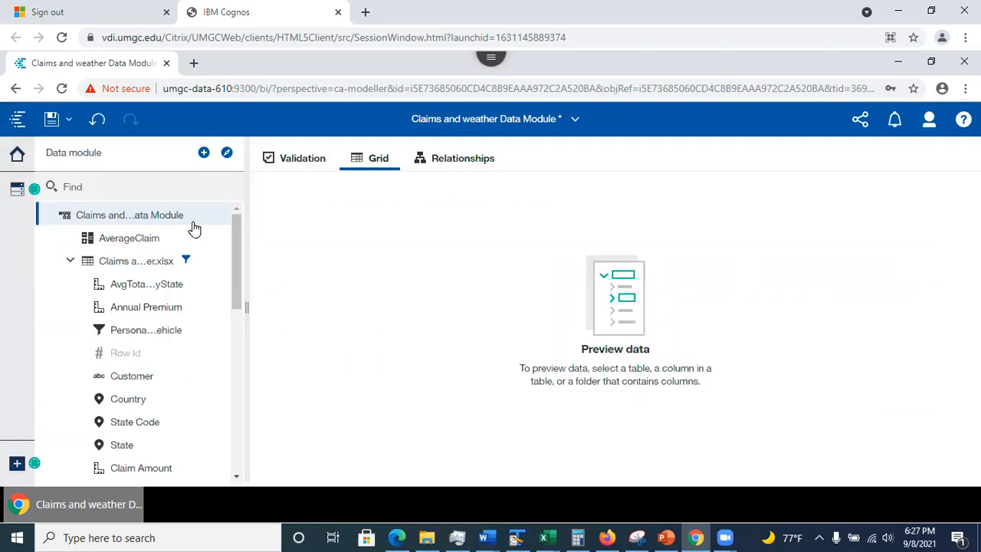
{"action": "left_click", "coordinate": [125, 241]}
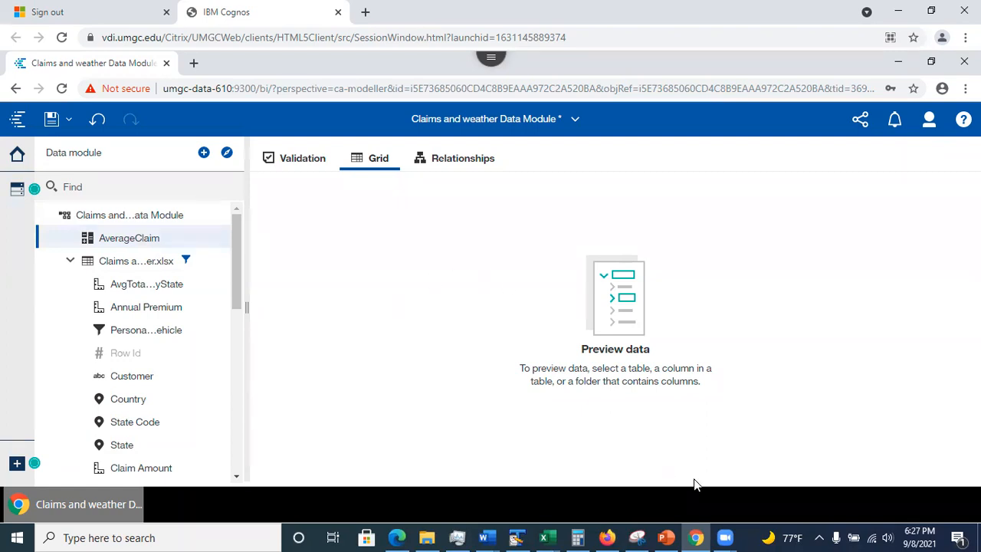
- Switch to the PowerPoint presentation and show slide 34, Data Group for Numeric Variable
{"action": "left_click", "coordinate": [666, 537]}
{"action": "left_click", "coordinate": [666, 537]}
{"action": "left_click", "coordinate": [666, 537]}
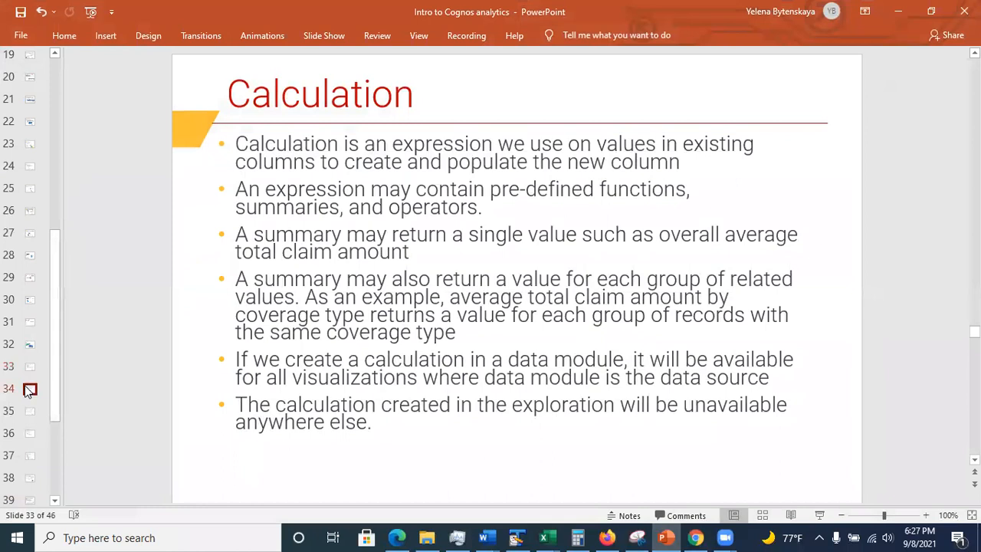
{"action": "left_click", "coordinate": [29, 388]}
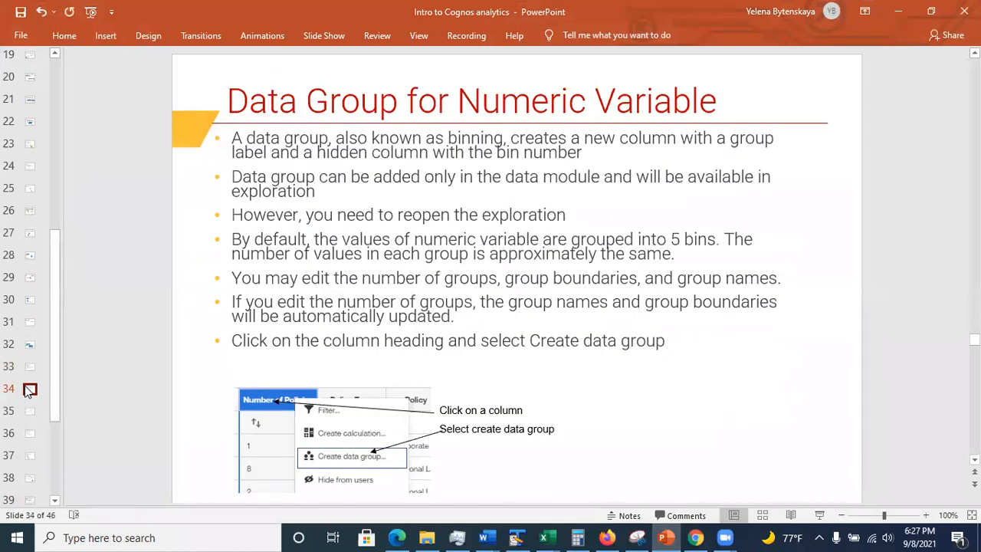
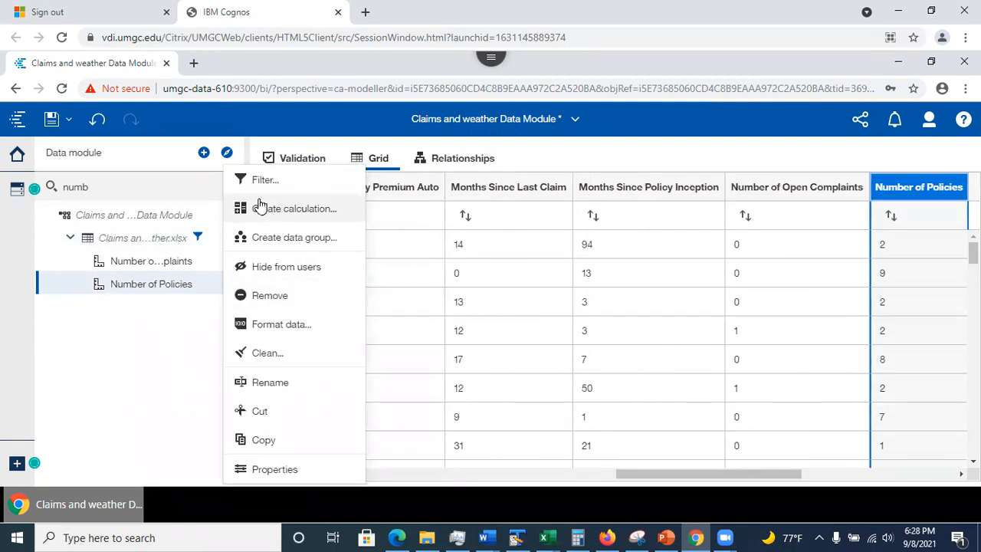
- Create a data group for the Number of Policies column, reviewing the ranges and keeping the default five groups and column name
{"action": "left_click", "coordinate": [271, 239]}
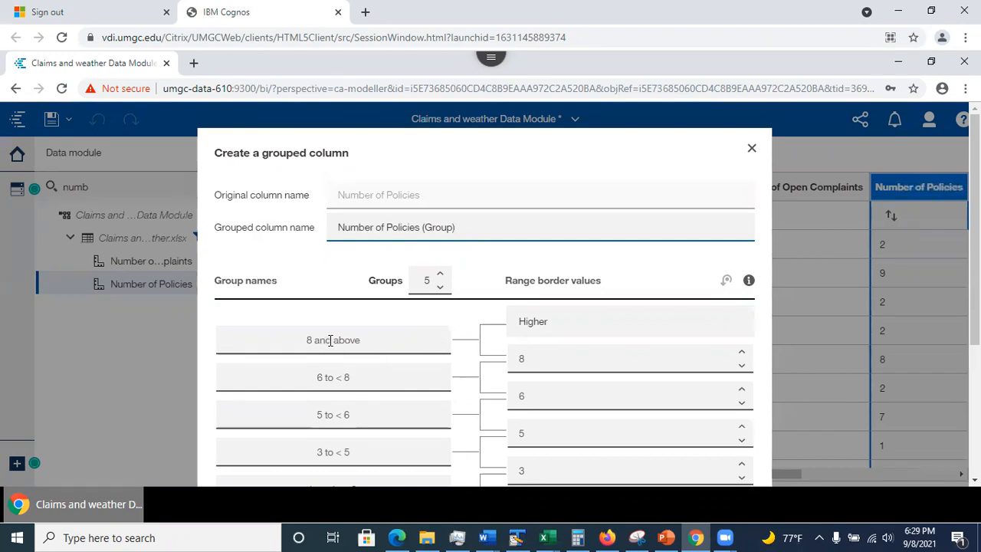
{"action": "left_click", "coordinate": [533, 357]}
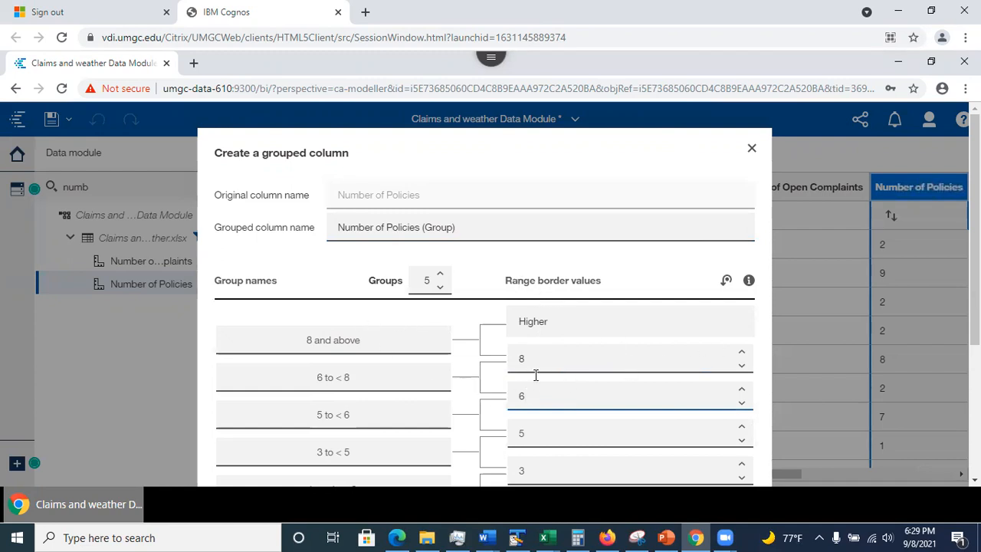
{"action": "left_click", "coordinate": [538, 324]}
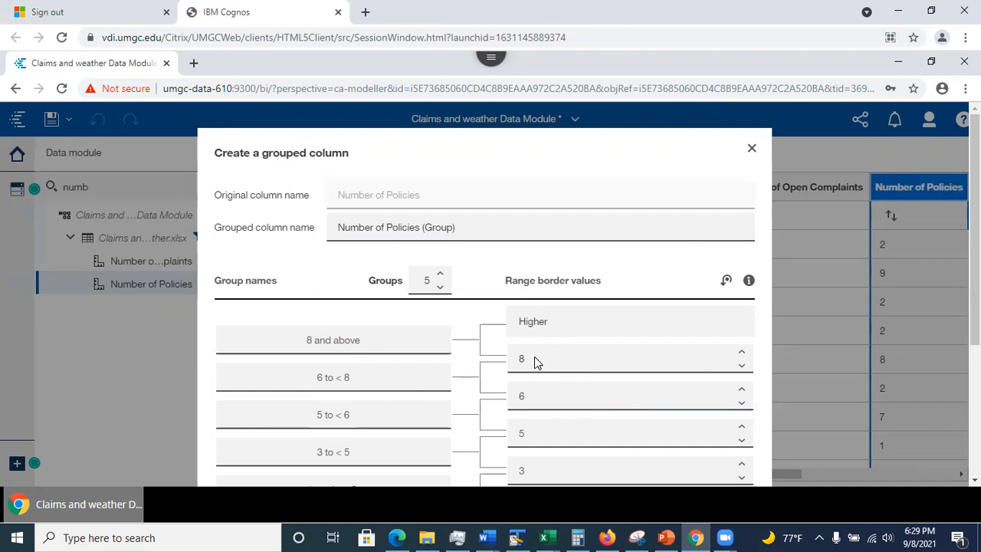
{"action": "left_click", "coordinate": [338, 376]}
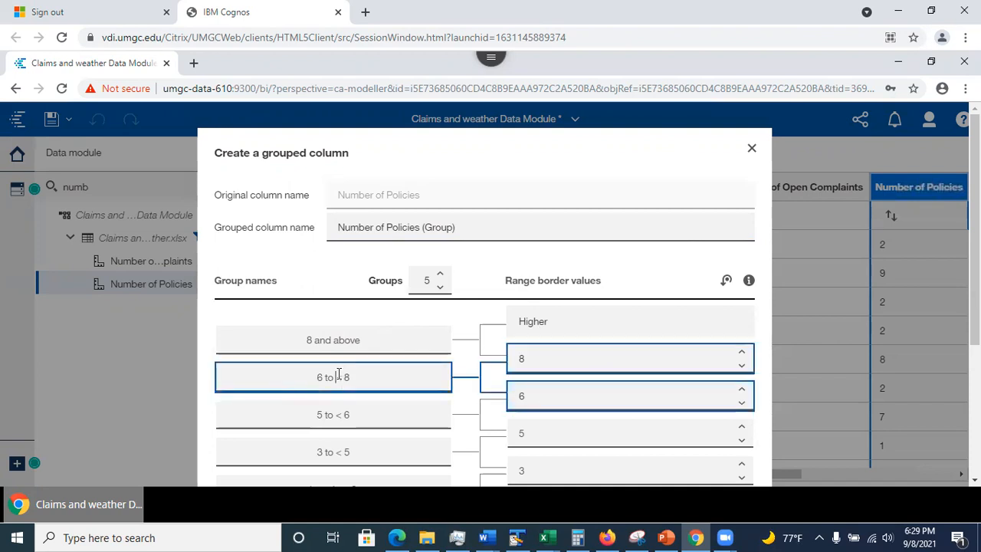
{"action": "left_click", "coordinate": [536, 433]}
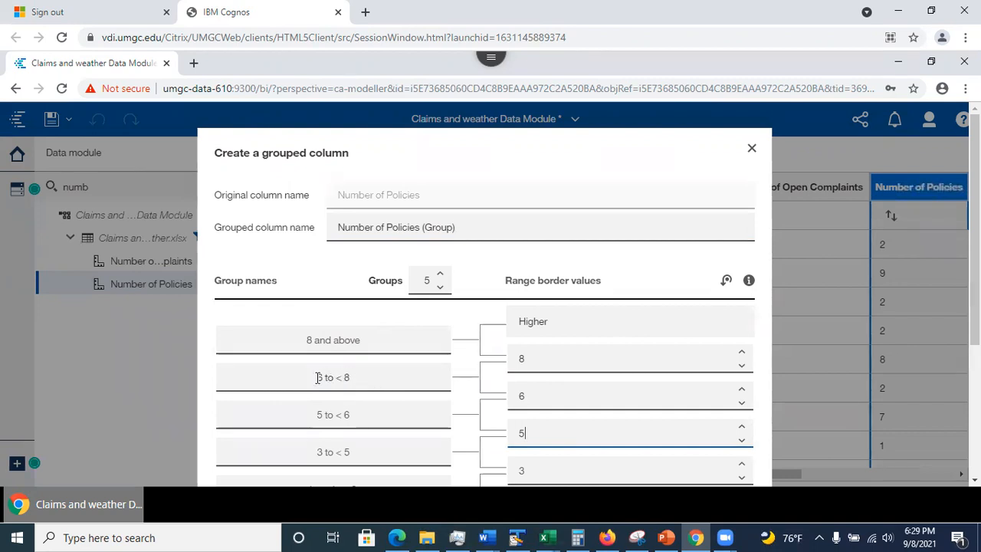
{"action": "left_click_drag", "start_coordinate": [316, 376], "coordinate": [359, 377]}
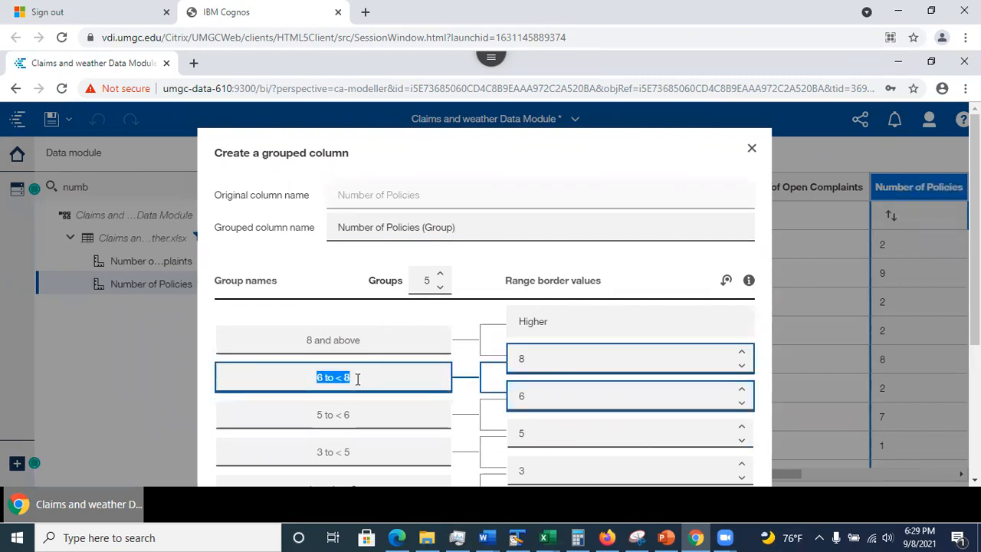
{"action": "scroll", "coordinate": [652, 349], "scroll_direction": "down", "scroll_amount": 3}
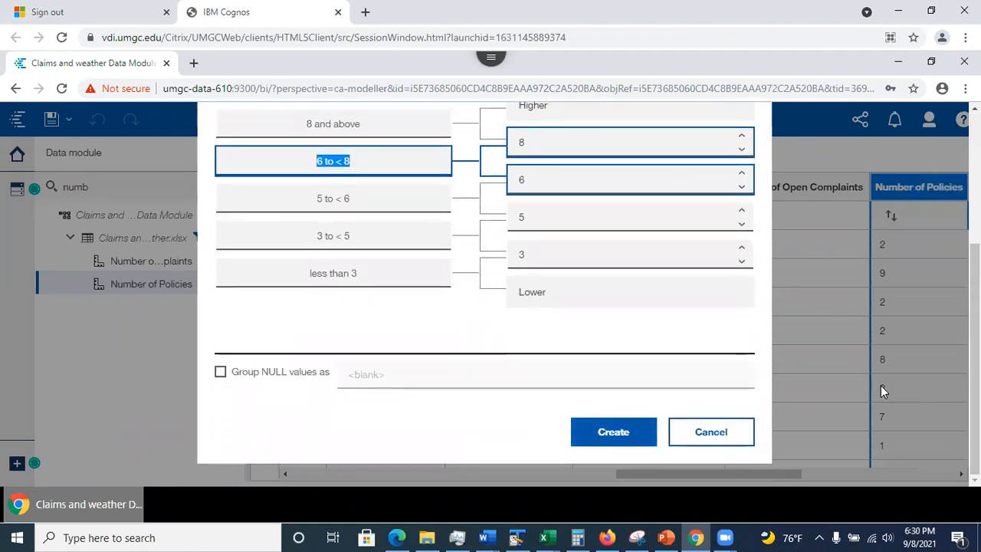
{"action": "scroll", "coordinate": [972, 344], "scroll_direction": "up", "scroll_amount": 2}
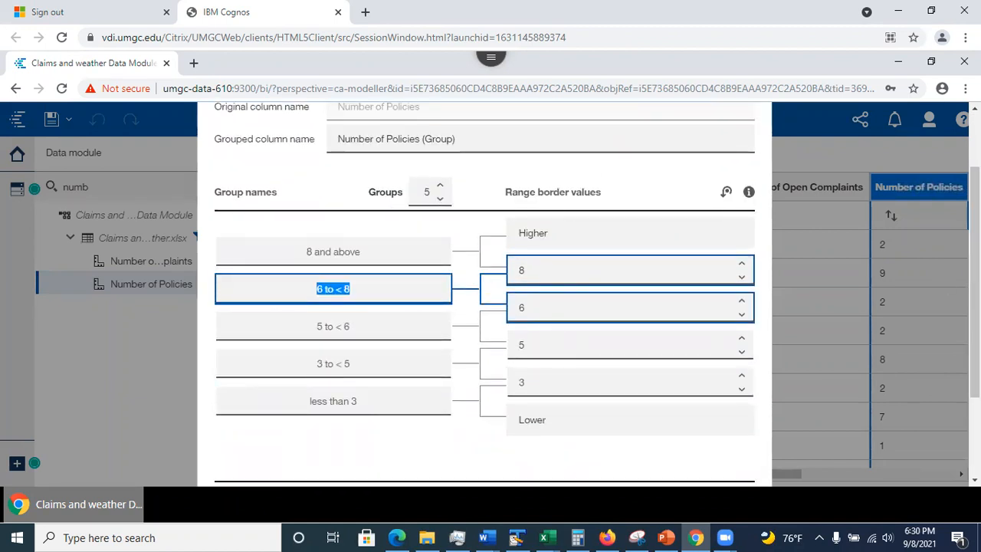
{"action": "scroll", "coordinate": [591, 332], "scroll_direction": "down", "scroll_amount": 2}
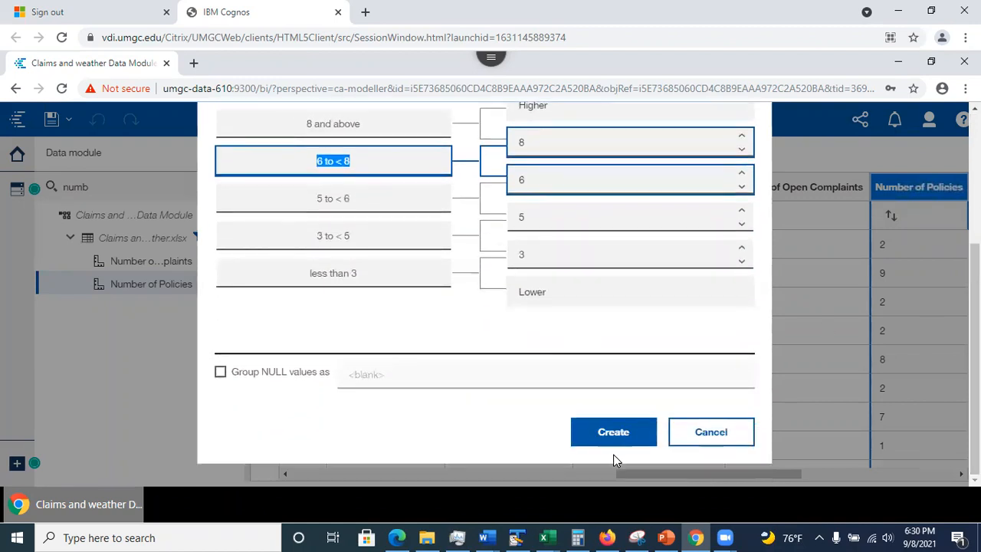
{"action": "left_click", "coordinate": [613, 435]}
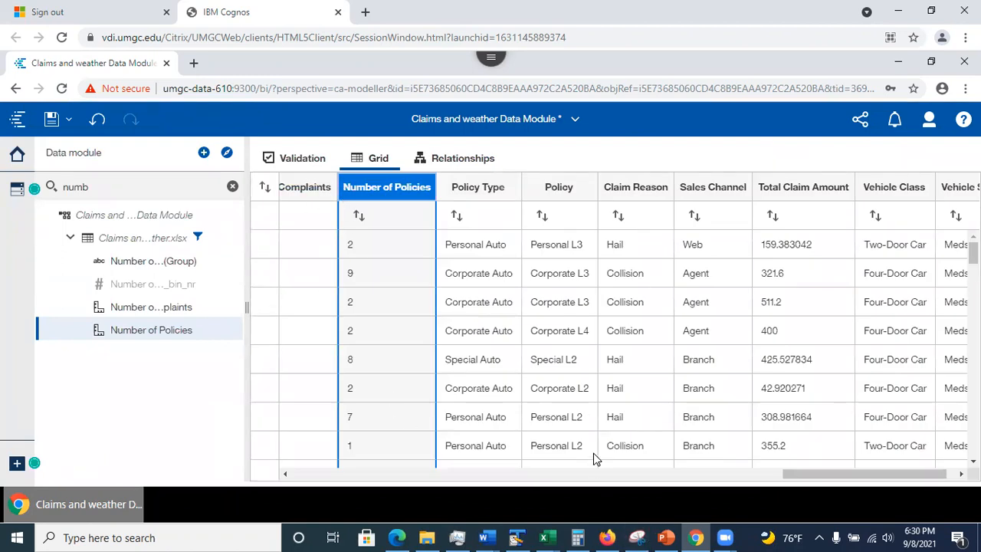
- Check the grid columns around Number of Policies and switch to the PowerPoint presentation for the numeric data group slides
{"action": "left_click_drag", "start_coordinate": [904, 474], "coordinate": [803, 462]}
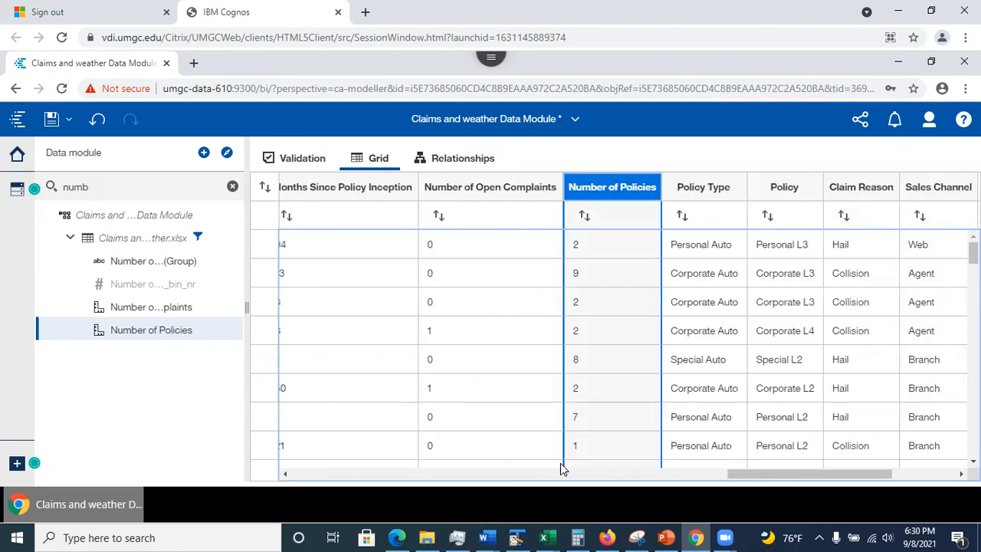
{"action": "left_click", "coordinate": [666, 537]}
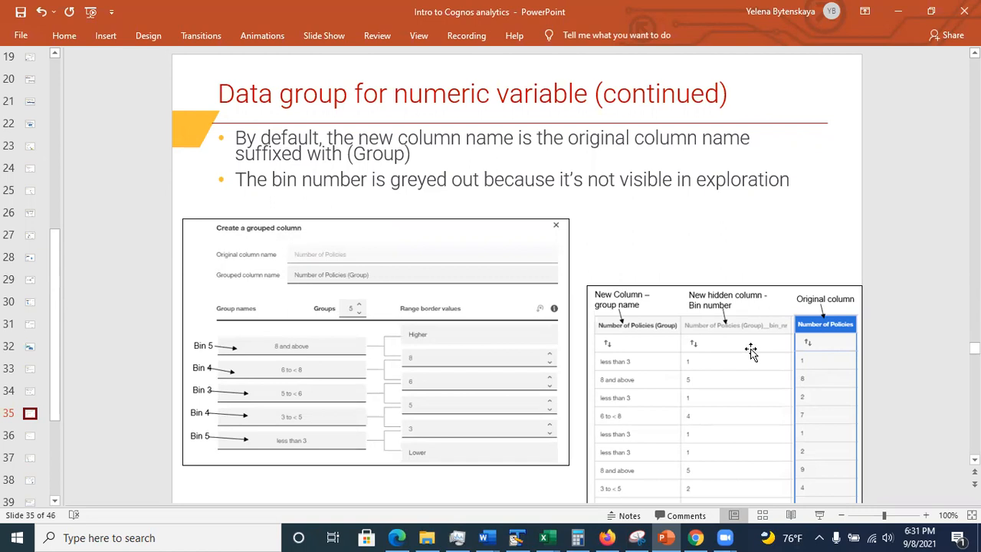
- Show slide 36, Data group for categorical Variable, and return to Cognos to save the Claims and weather Data Module
{"action": "left_click", "coordinate": [31, 436]}
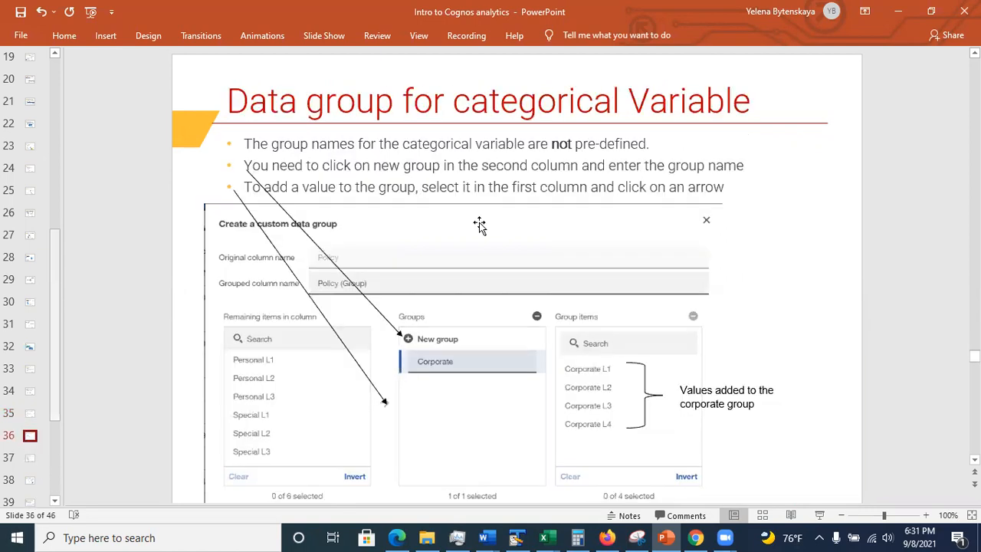
{"action": "left_click", "coordinate": [896, 17]}
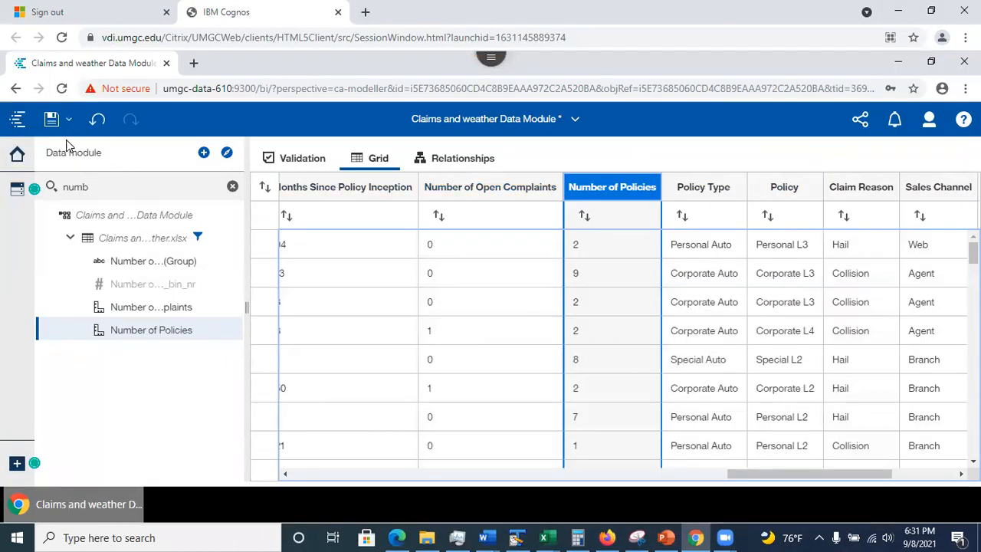
{"action": "left_click", "coordinate": [51, 118]}
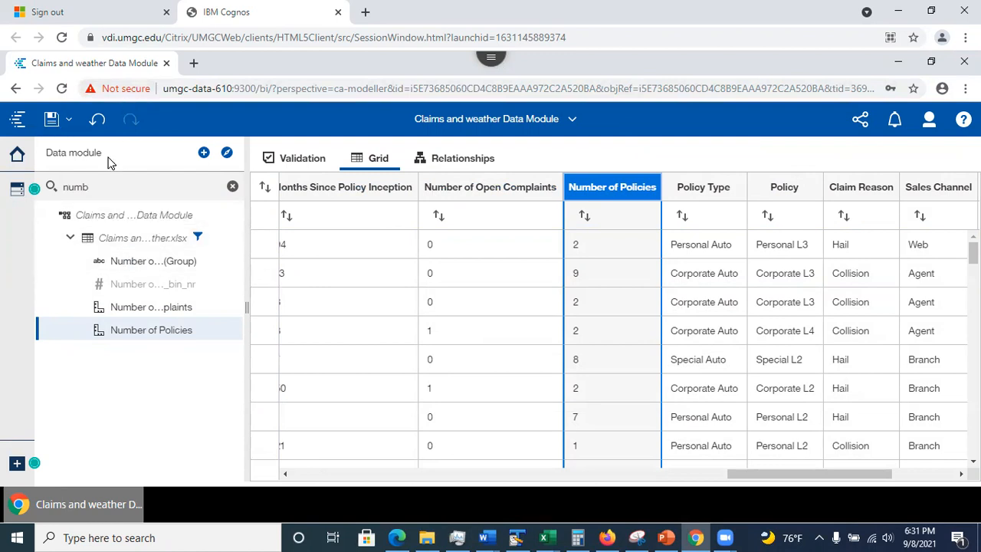
- Return to the Cognos data module, search it for "policy" and start a custom data group for the Policy column
{"action": "left_click_drag", "start_coordinate": [118, 158], "coordinate": [23, 158]}
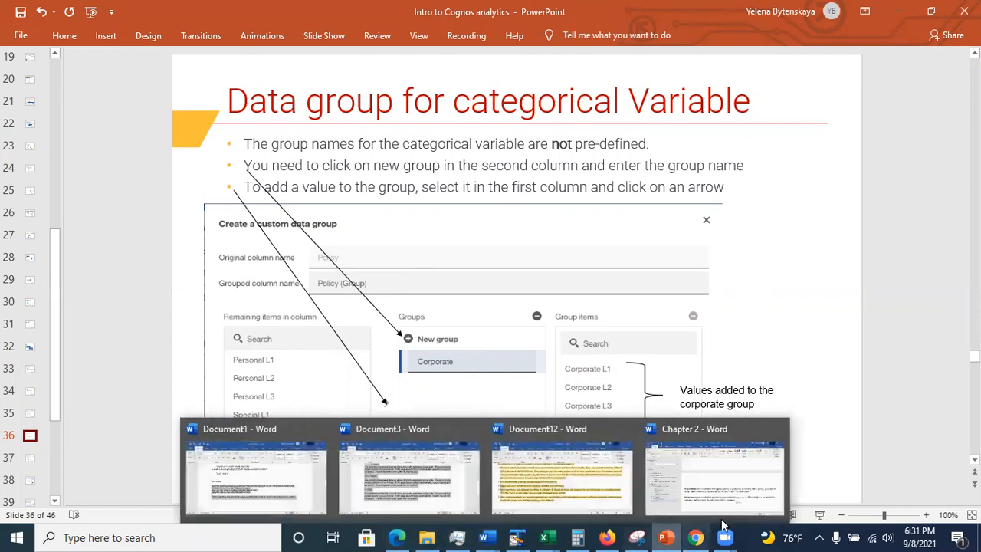
{"action": "left_click", "coordinate": [696, 536]}
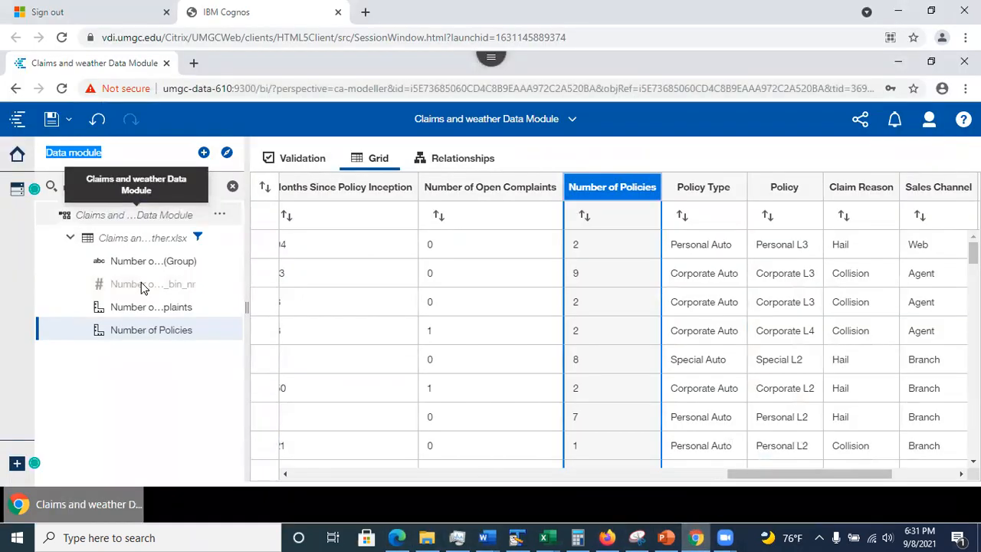
{"action": "left_click_drag", "start_coordinate": [108, 186], "coordinate": [35, 195]}
{"action": "type", "text": "policy"}
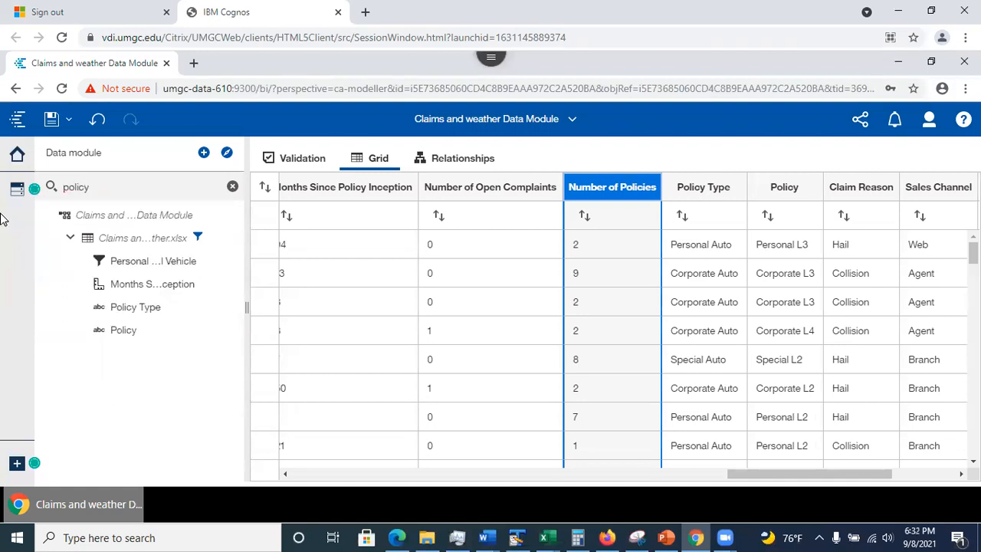
{"action": "left_click", "coordinate": [220, 329]}
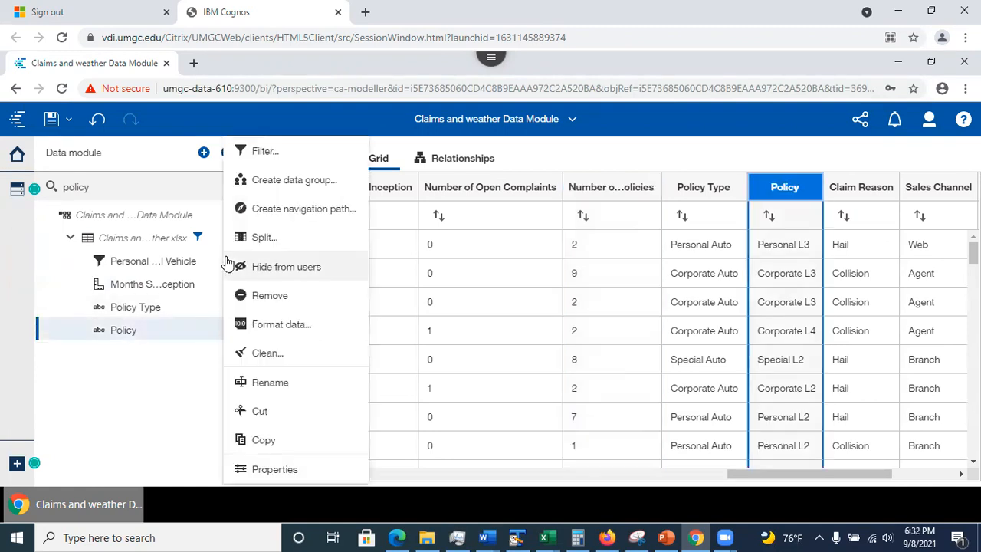
{"action": "left_click", "coordinate": [286, 188]}
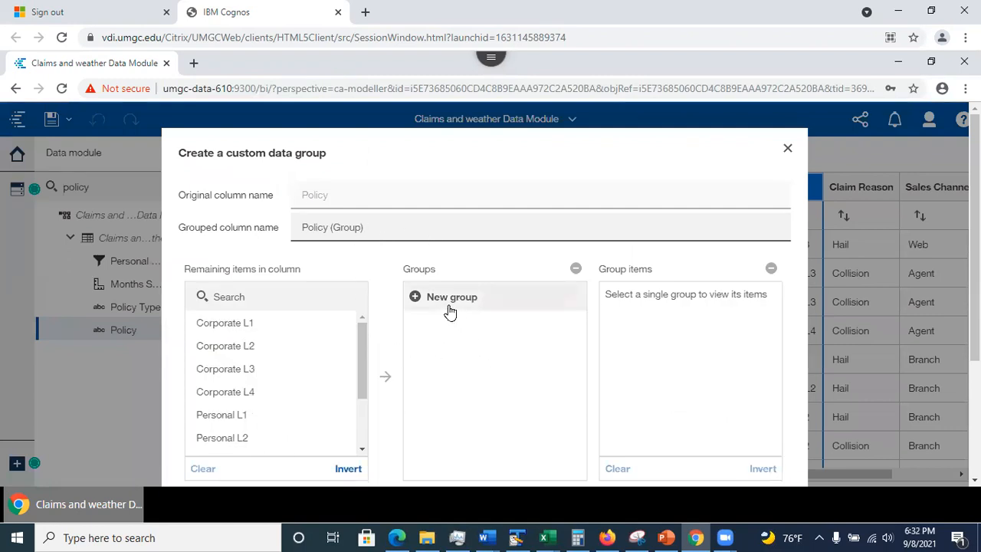
- Add two groups named Corporate and Personal, keeping the default grouped column name
{"action": "left_click", "coordinate": [366, 227]}
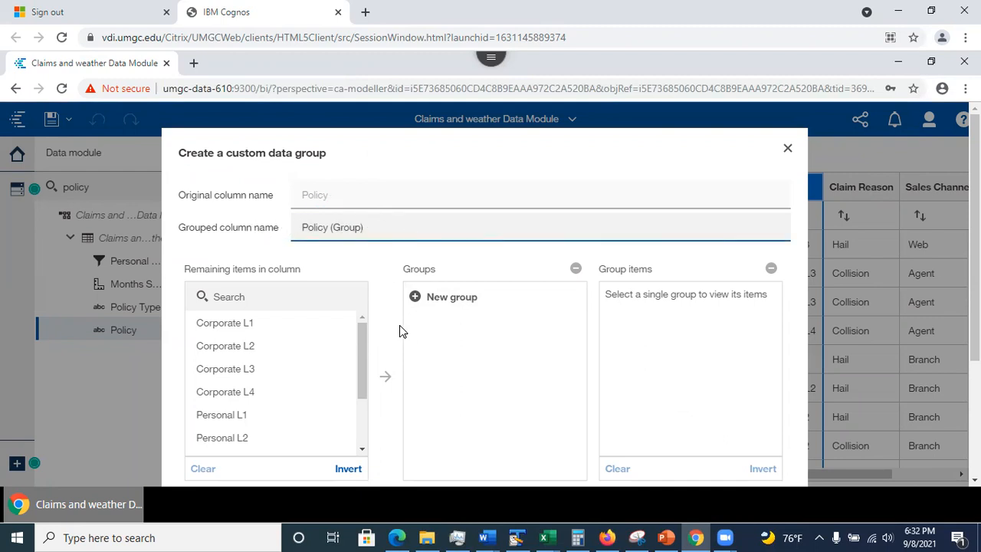
{"action": "left_click", "coordinate": [461, 302]}
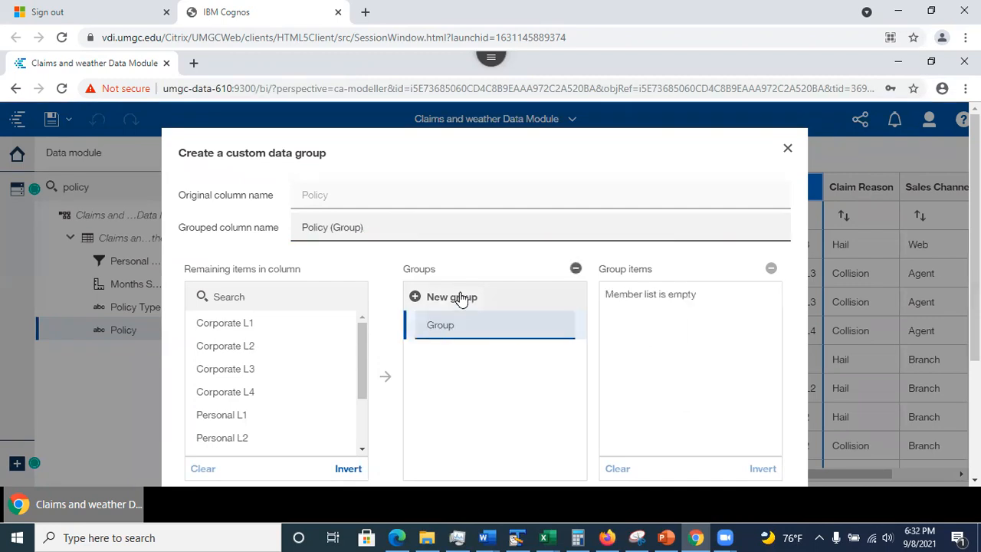
{"action": "type", "text": "Corporate"}
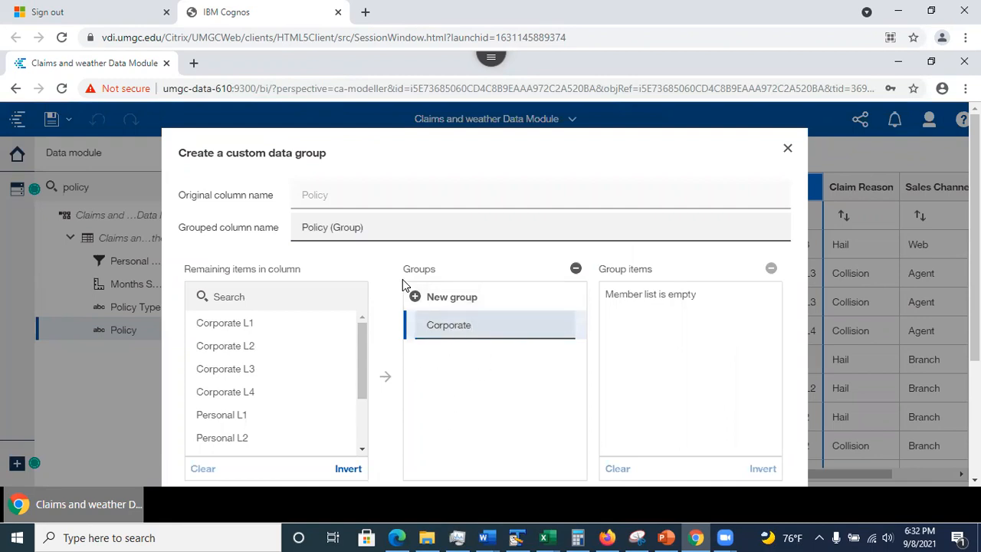
{"action": "left_click", "coordinate": [417, 298]}
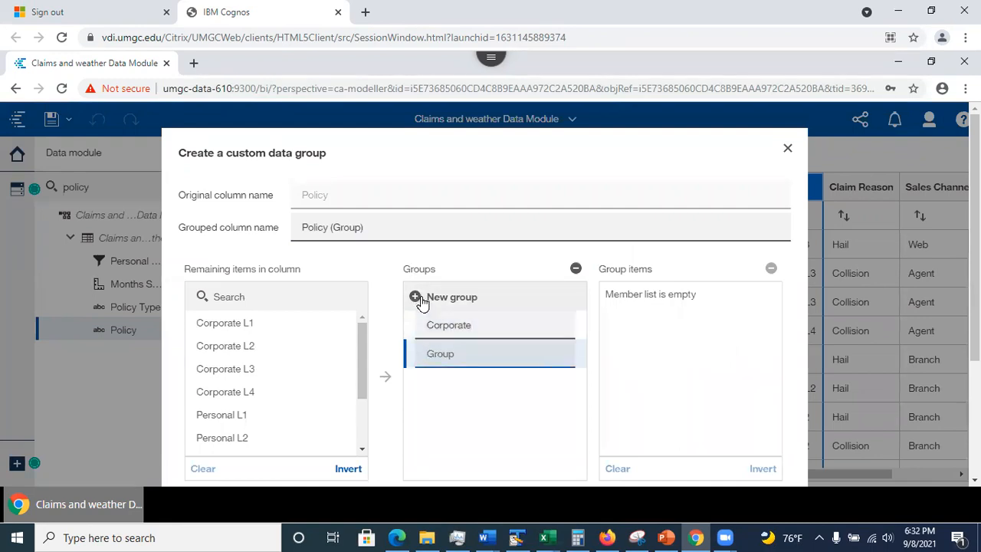
{"action": "type", "text": "Personal"}
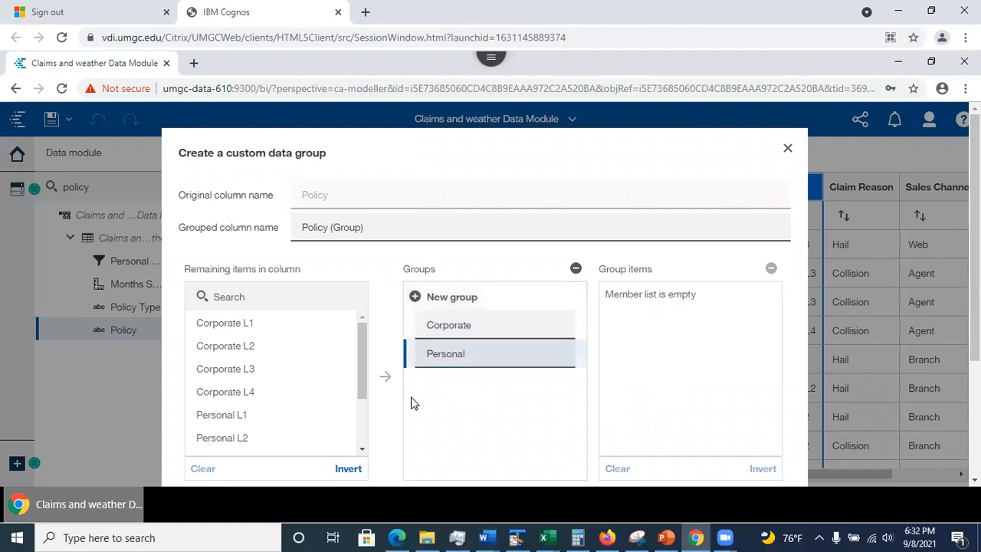
- Assign Corporate L1, Corporate L2, Corporate L3 and Corporate L4 to the Corporate group
{"action": "left_click_drag", "start_coordinate": [361, 348], "coordinate": [346, 315]}
{"action": "left_click", "coordinate": [455, 324]}
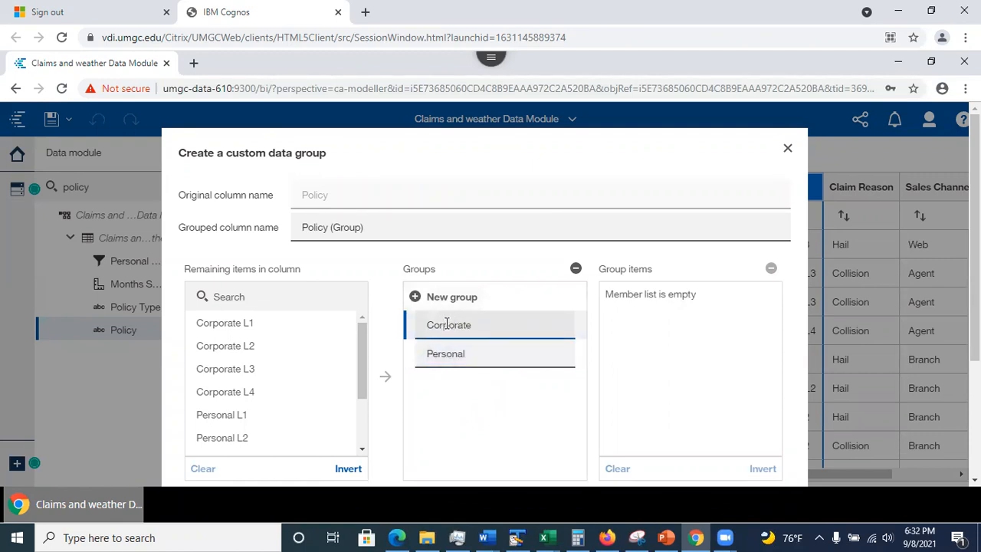
{"action": "left_click", "coordinate": [227, 329]}
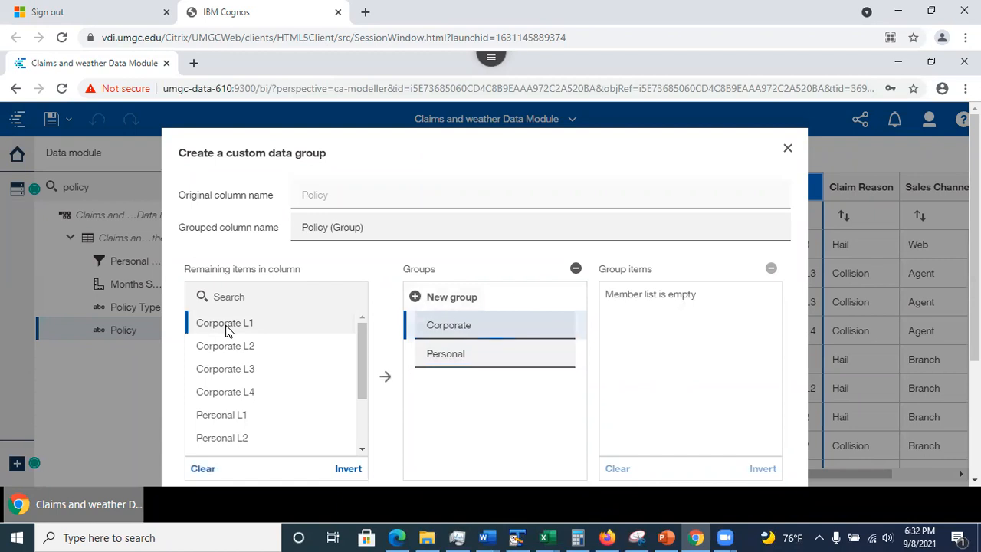
{"action": "left_click", "coordinate": [383, 379]}
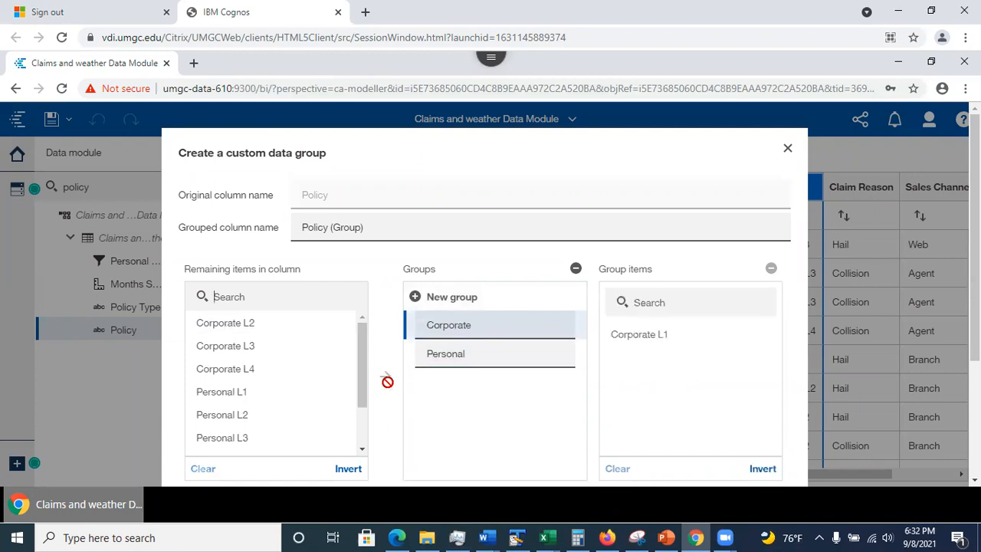
{"action": "left_click", "coordinate": [227, 328]}
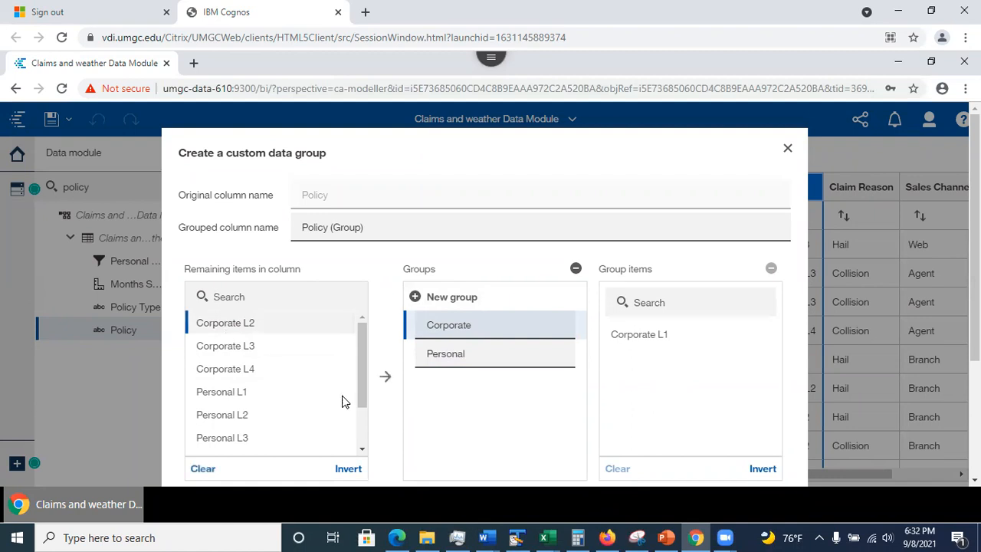
{"action": "left_click", "coordinate": [385, 377]}
{"action": "left_click", "coordinate": [261, 325]}
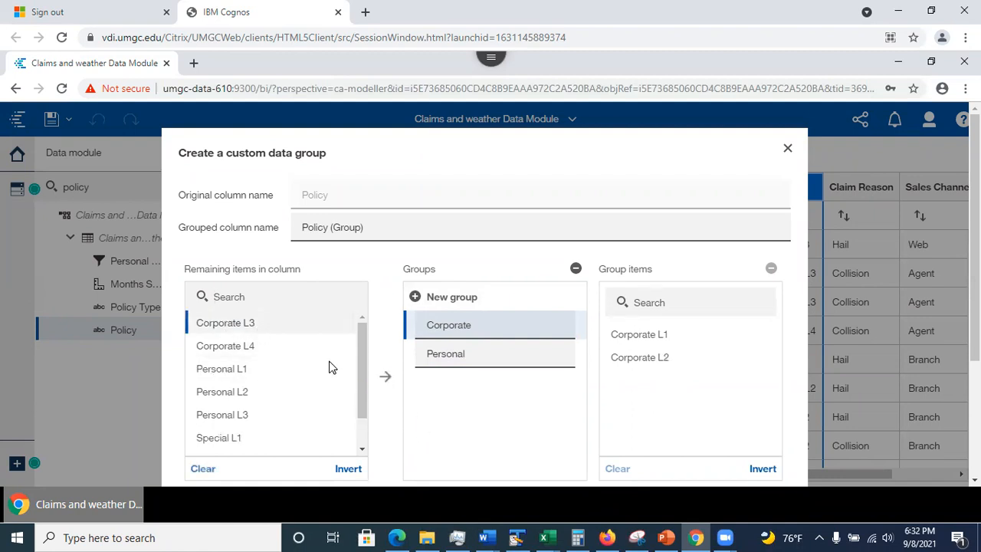
{"action": "left_click", "coordinate": [383, 379]}
{"action": "left_click", "coordinate": [247, 331]}
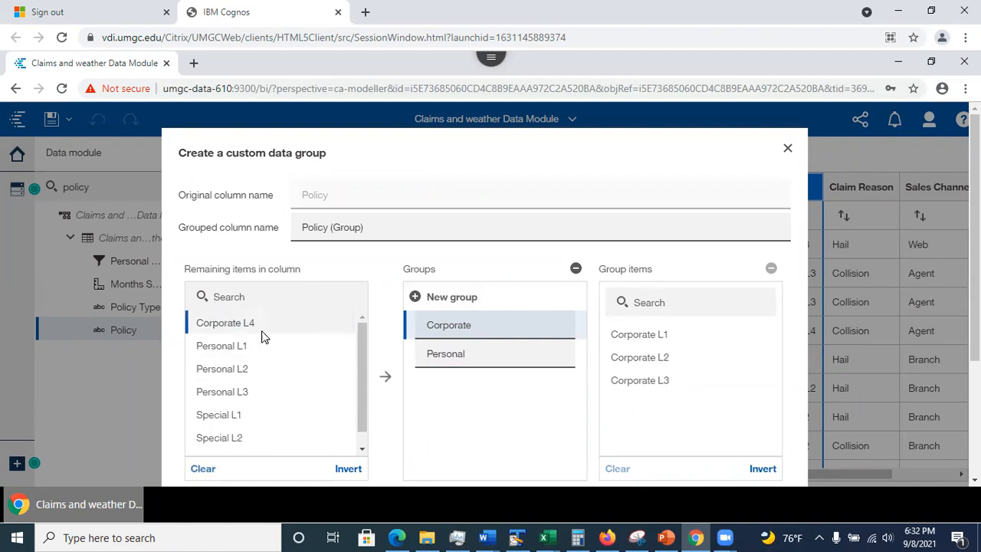
{"action": "left_click", "coordinate": [384, 376]}
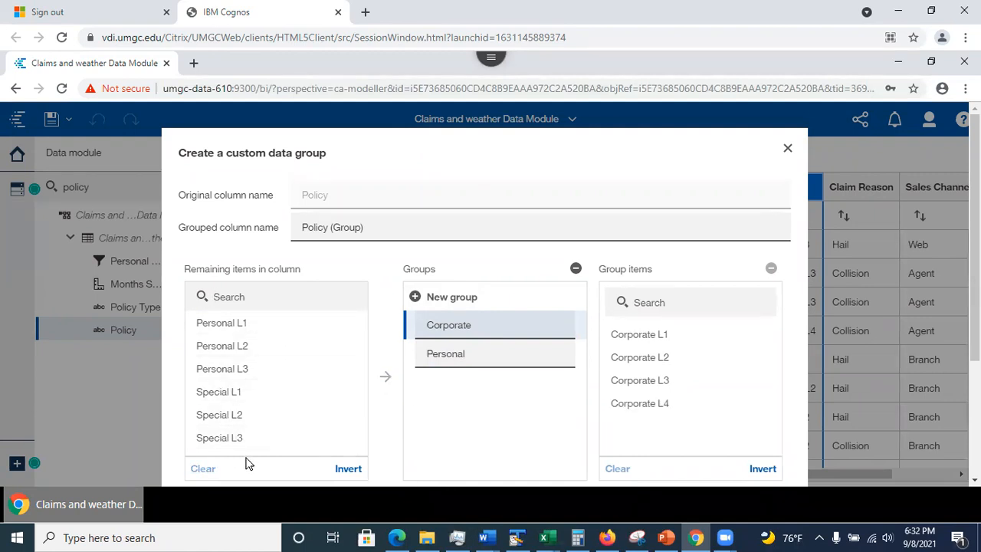
- Assign Personal L1, Personal L2 and Personal L3 together to the Personal group
{"action": "left_click", "coordinate": [452, 355]}
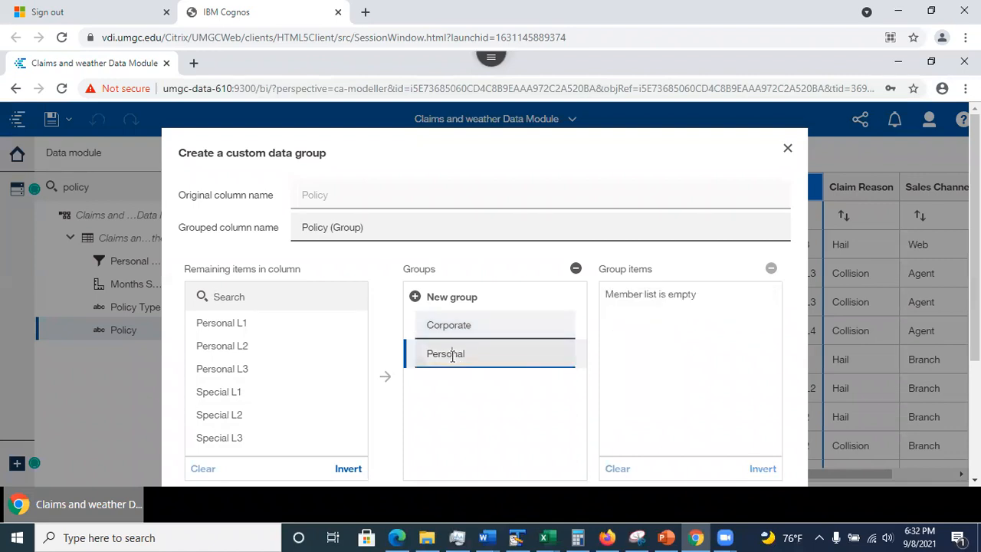
{"action": "left_click", "coordinate": [220, 330]}
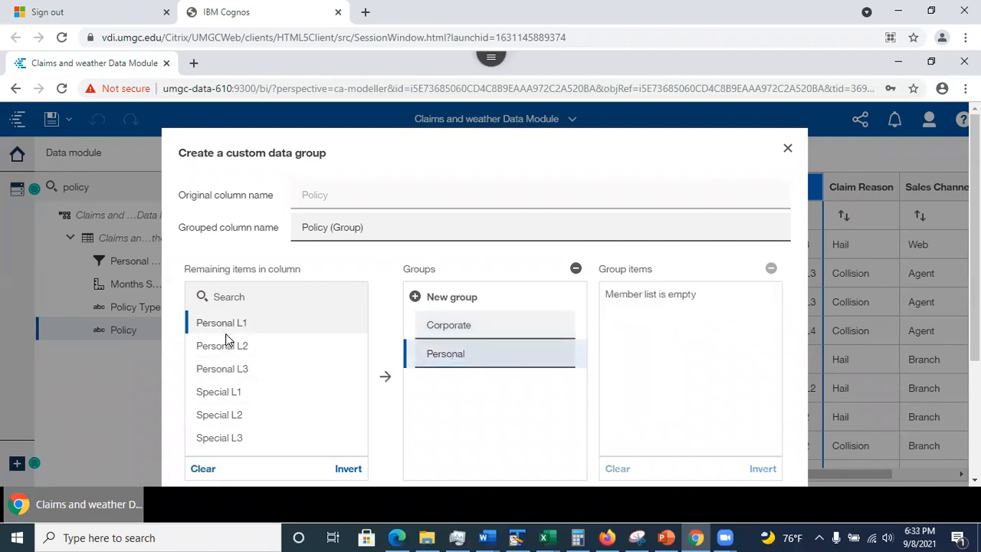
{"action": "left_click", "coordinate": [234, 373], "text": "shift"}
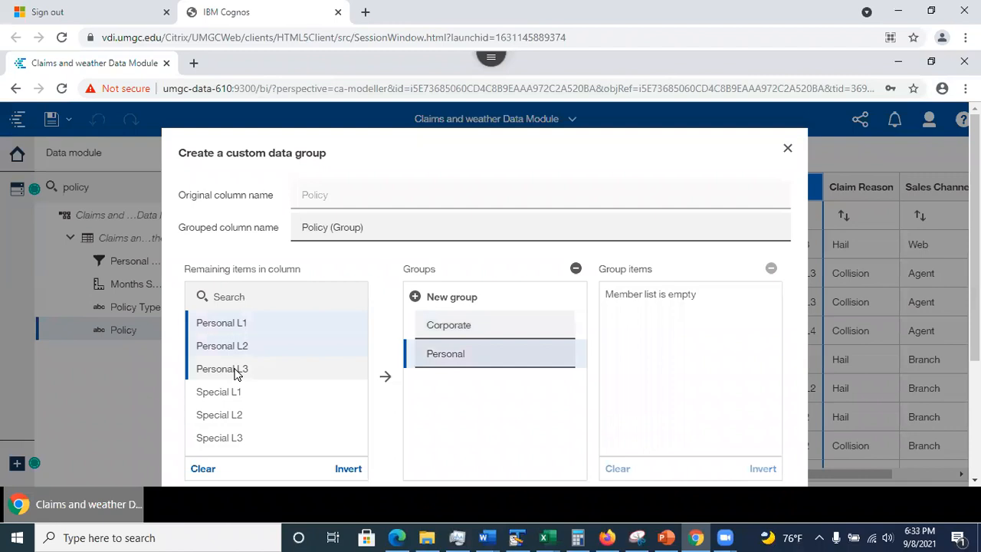
{"action": "left_click", "coordinate": [385, 379]}
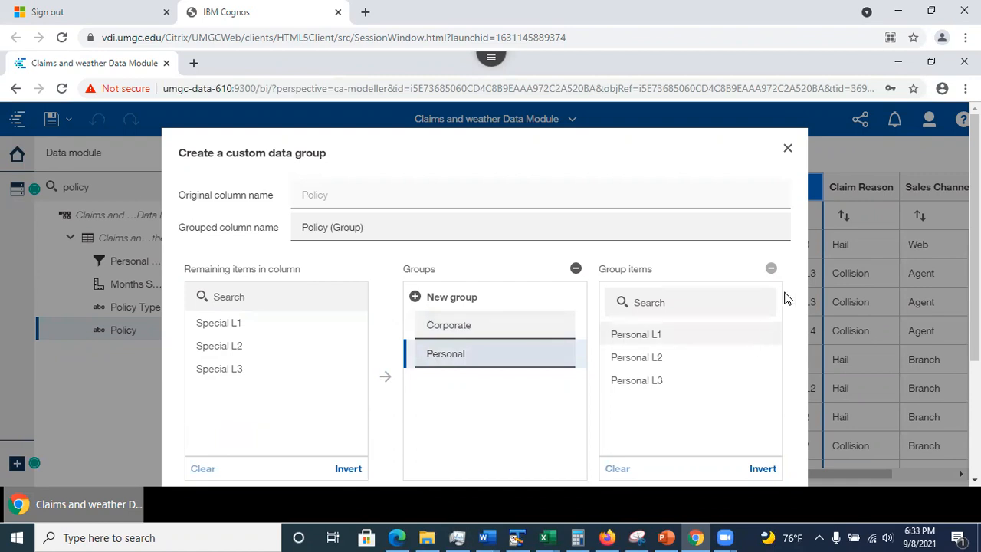
- Add a group named Special containing Special L1, Special L2 and Special L3, and create the Policy data group
{"action": "left_click", "coordinate": [415, 299]}
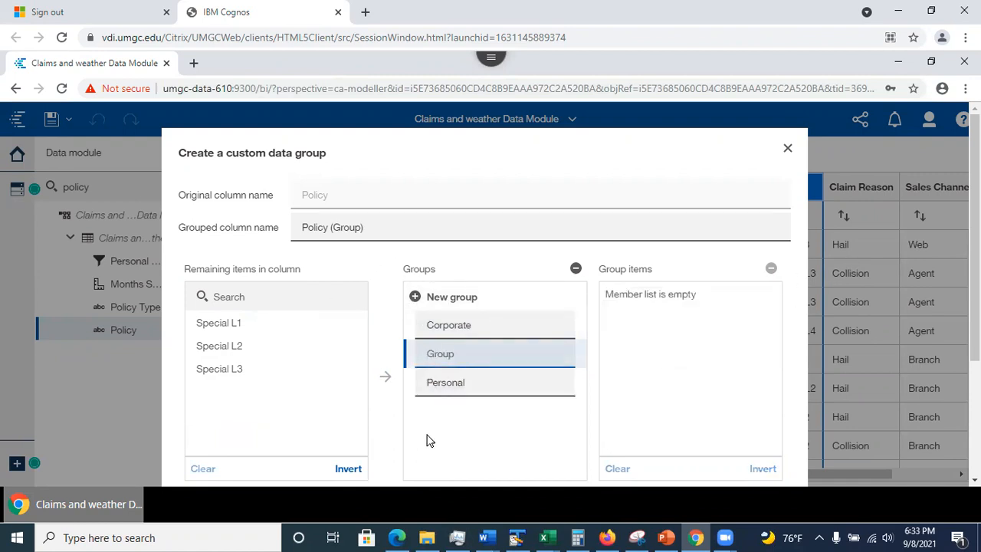
{"action": "type", "text": "Special"}
{"action": "left_click", "coordinate": [215, 330]}
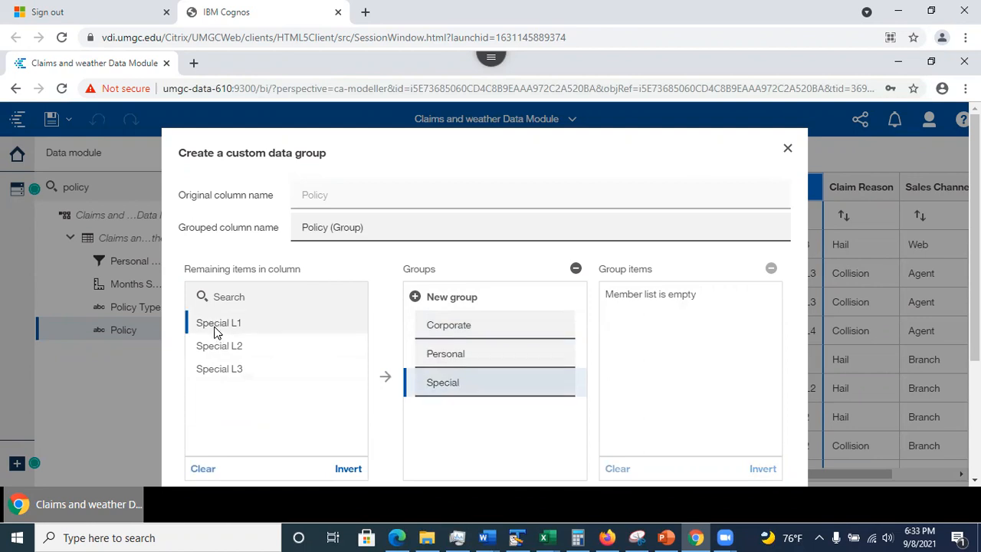
{"action": "left_click", "coordinate": [224, 374], "text": "shift"}
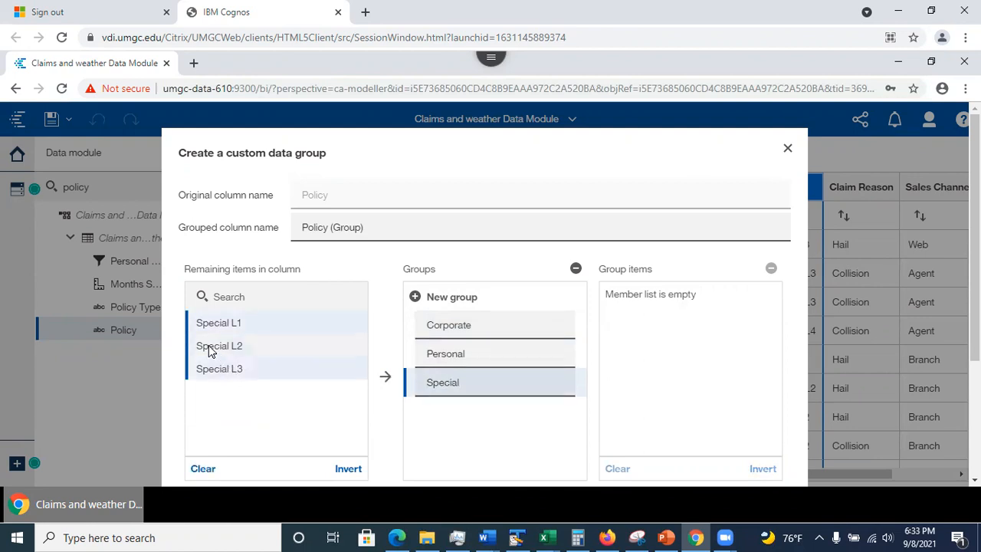
{"action": "left_click", "coordinate": [385, 376]}
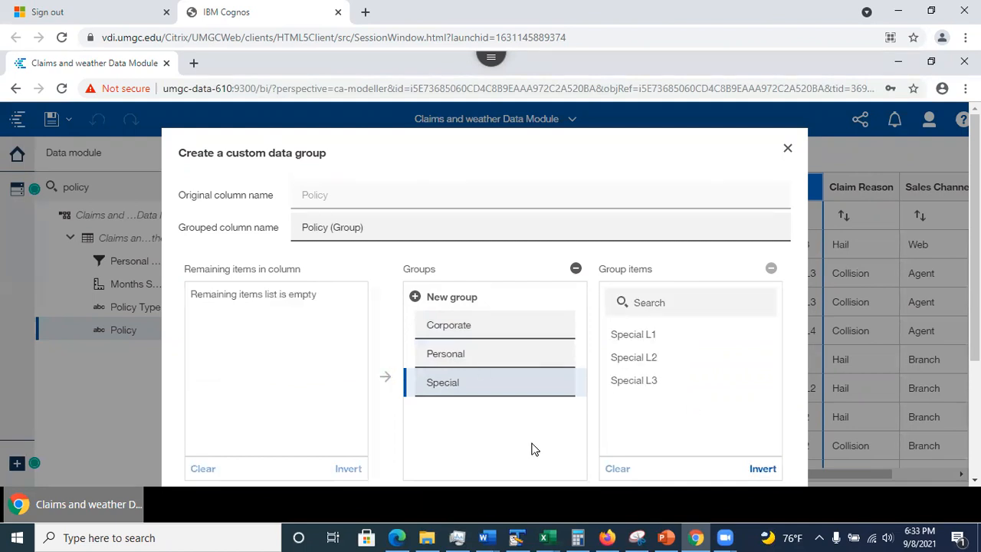
{"action": "scroll", "coordinate": [544, 425], "scroll_direction": "down", "scroll_amount": 3}
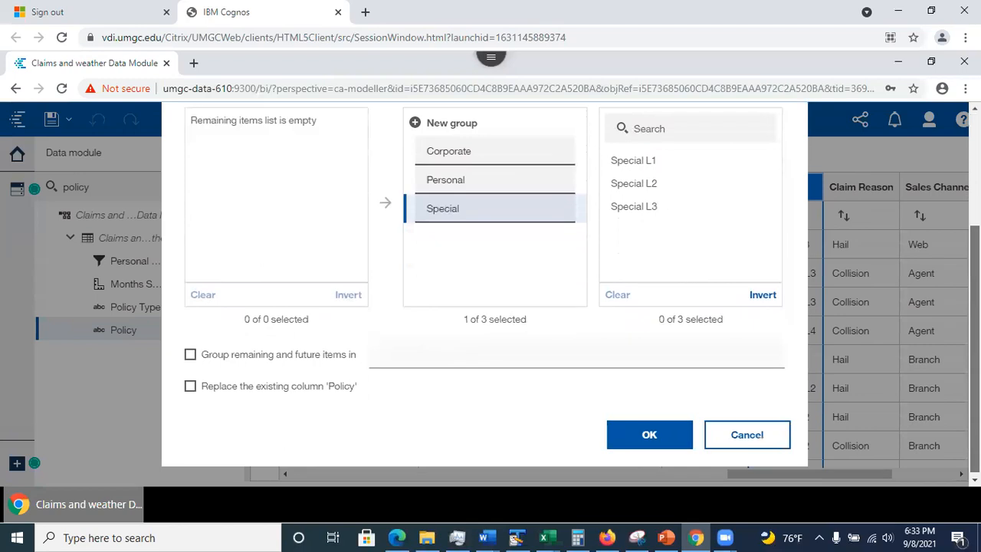
{"action": "left_click", "coordinate": [633, 432]}
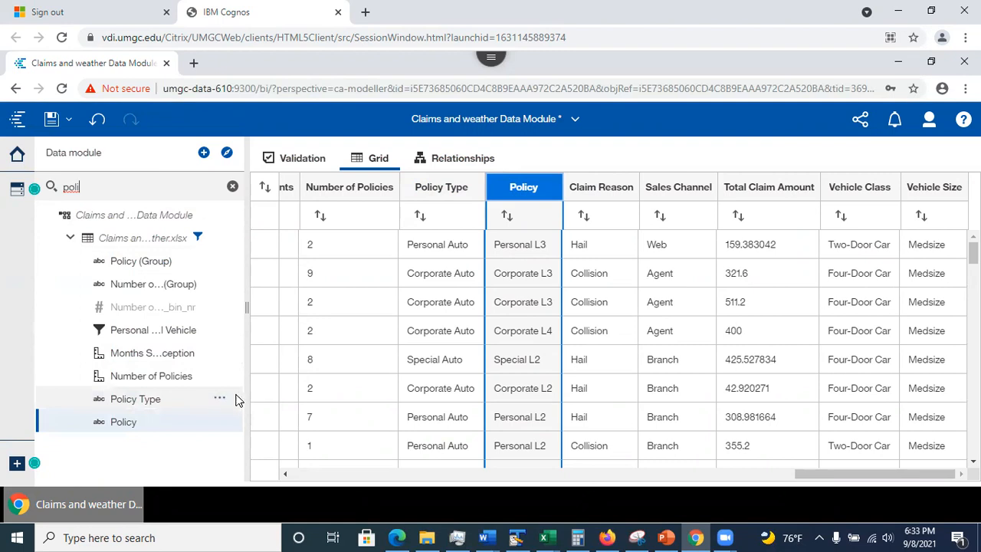
- Open the properties of the Policy (Group) column and examine its calculation expression without changing it
{"action": "left_click", "coordinate": [219, 262]}
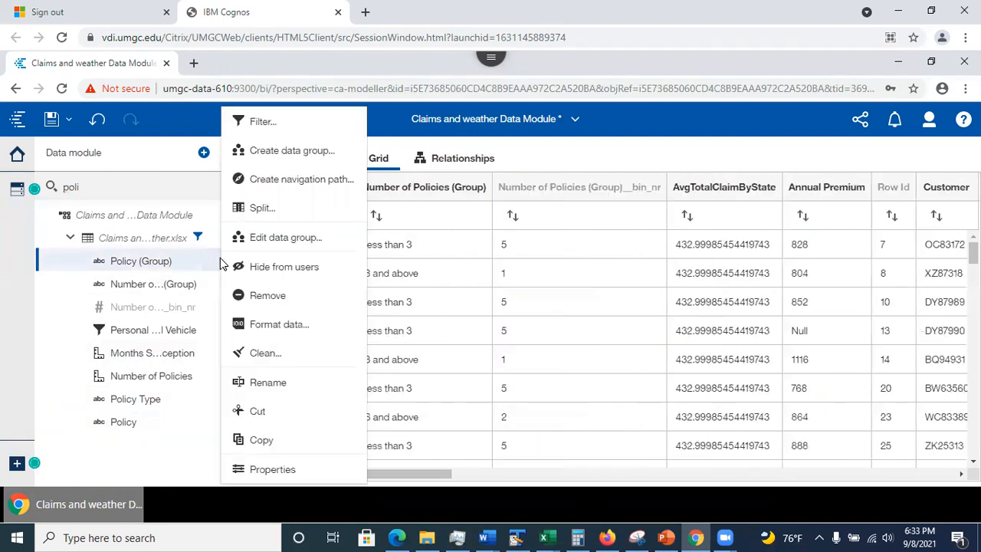
{"action": "left_click", "coordinate": [261, 469]}
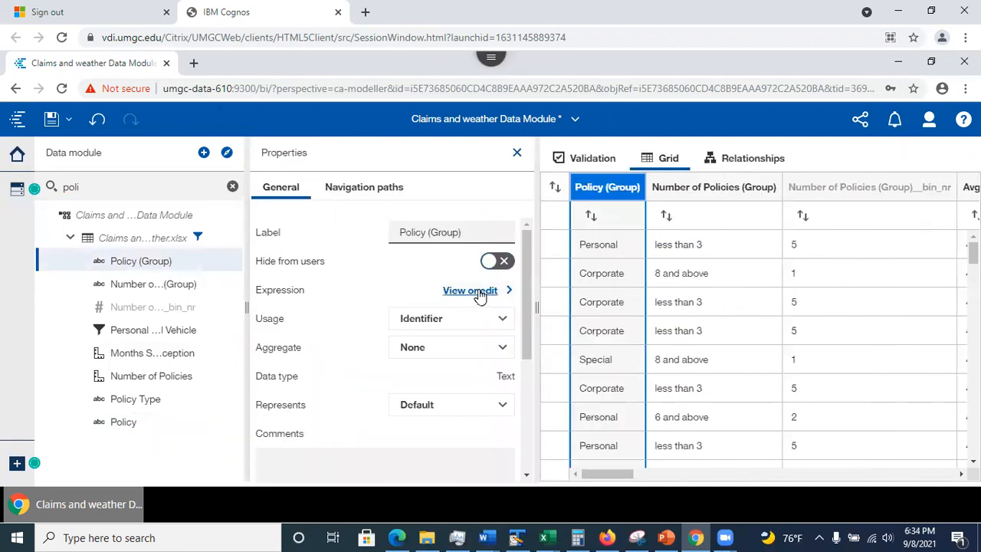
{"action": "left_click", "coordinate": [478, 296]}
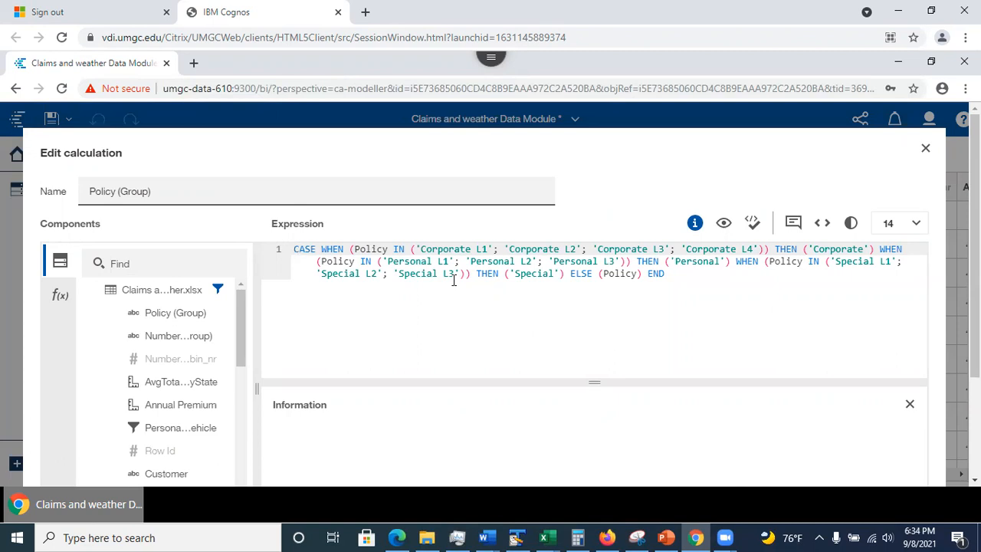
{"action": "left_click", "coordinate": [924, 148]}
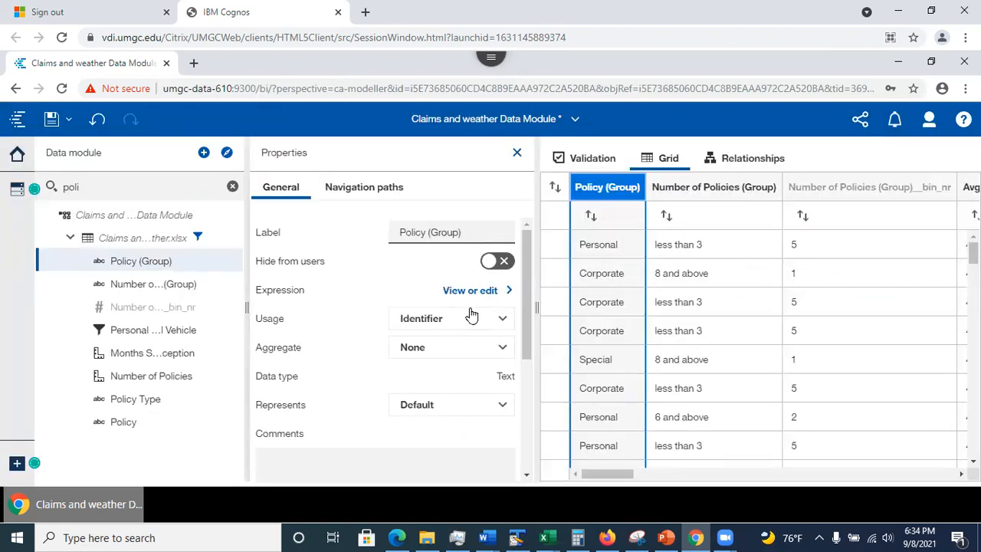
- Examine the data group definition of the Policy (Group) column and close it without changes
{"action": "right_click", "coordinate": [595, 191]}
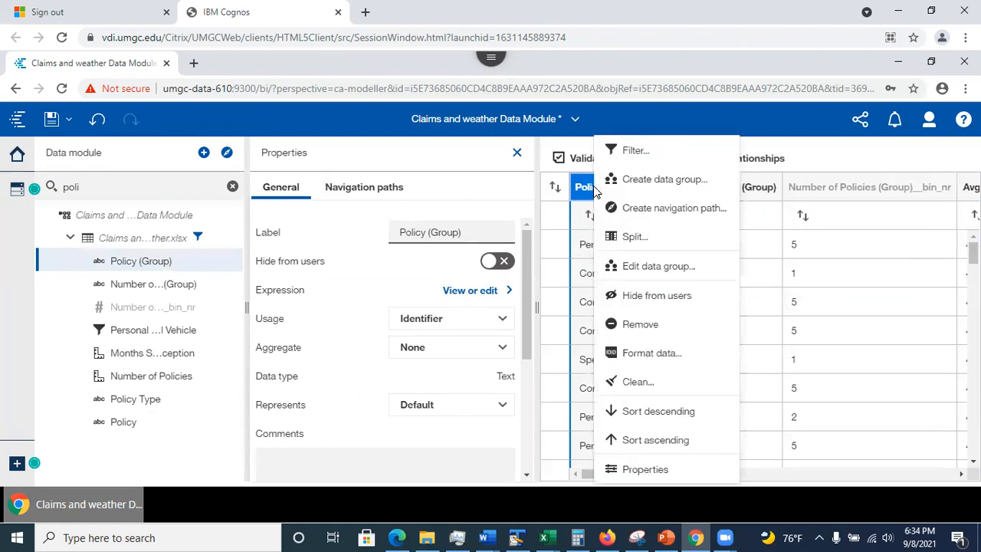
{"action": "left_click", "coordinate": [625, 269]}
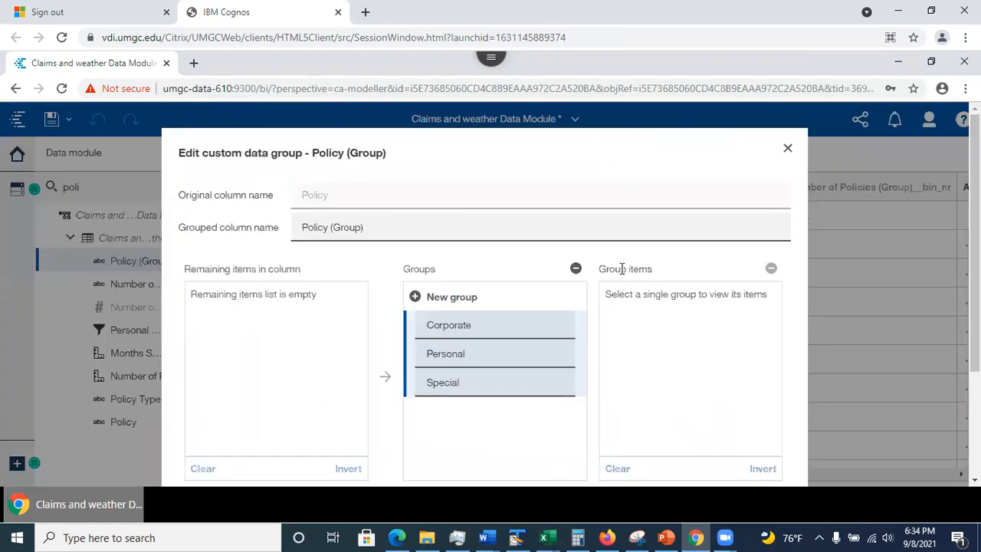
{"action": "left_click", "coordinate": [786, 150]}
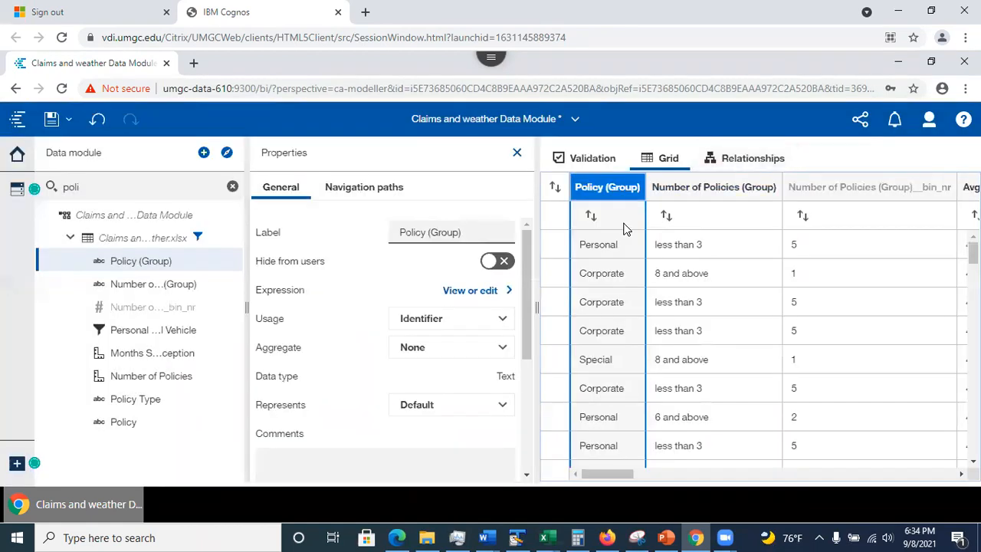
{"action": "right_click", "coordinate": [617, 179]}
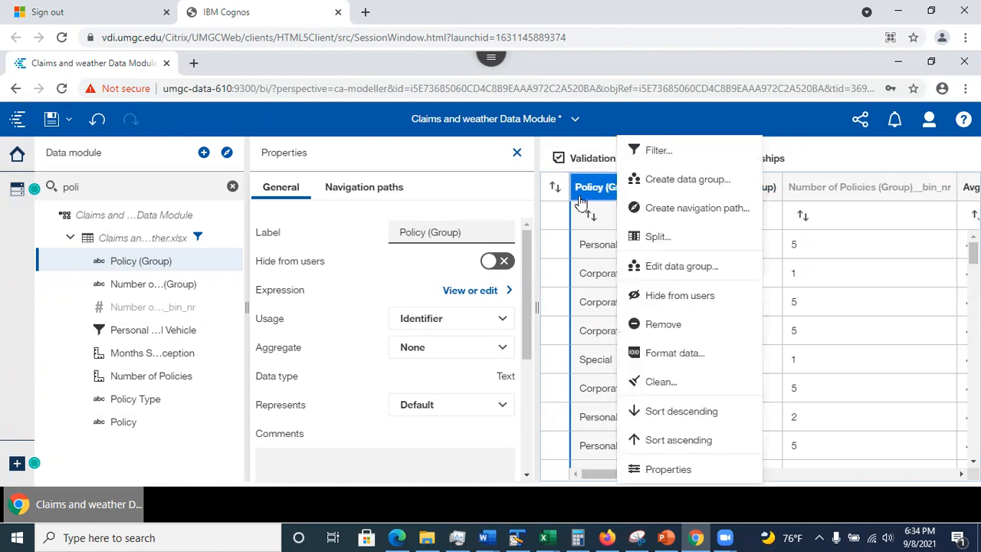
{"action": "left_click", "coordinate": [887, 153]}
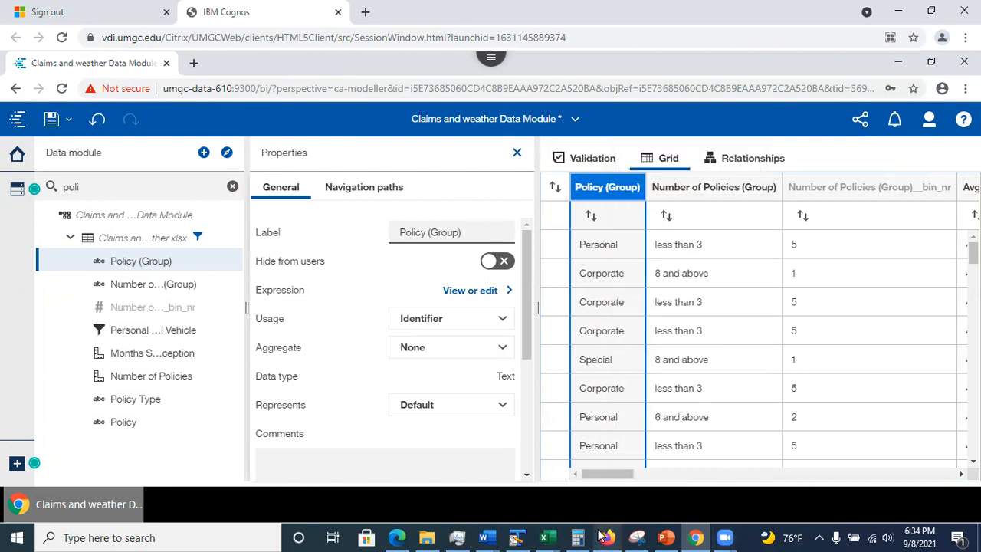
- Switch to the PowerPoint presentation and view the Spiral Model slide after the categorical data group slide
{"action": "left_click", "coordinate": [666, 537]}
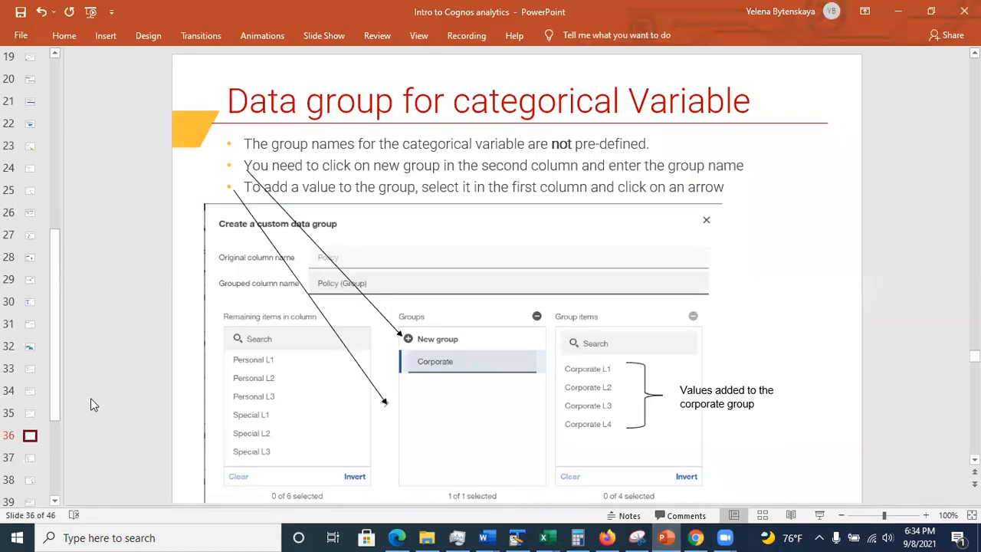
{"action": "left_click", "coordinate": [31, 458]}
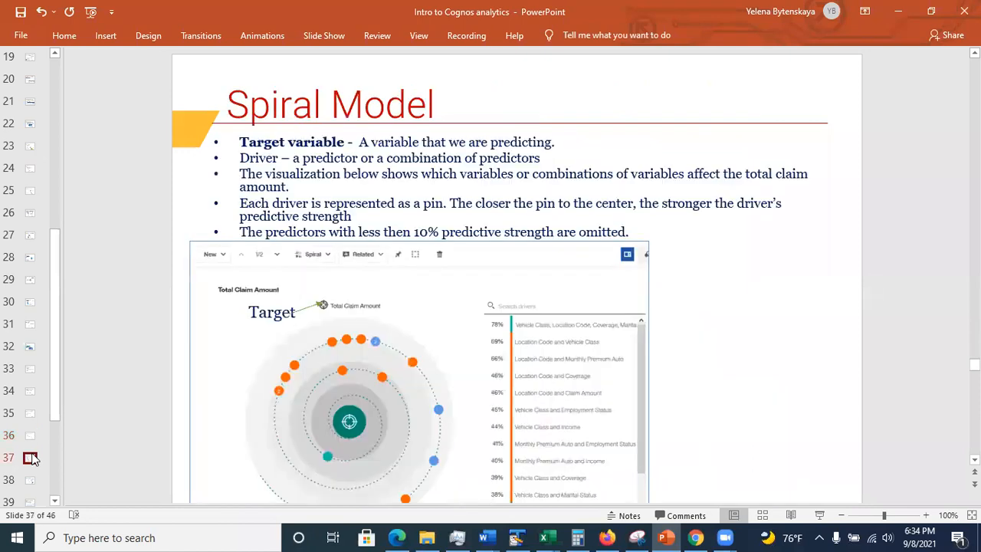
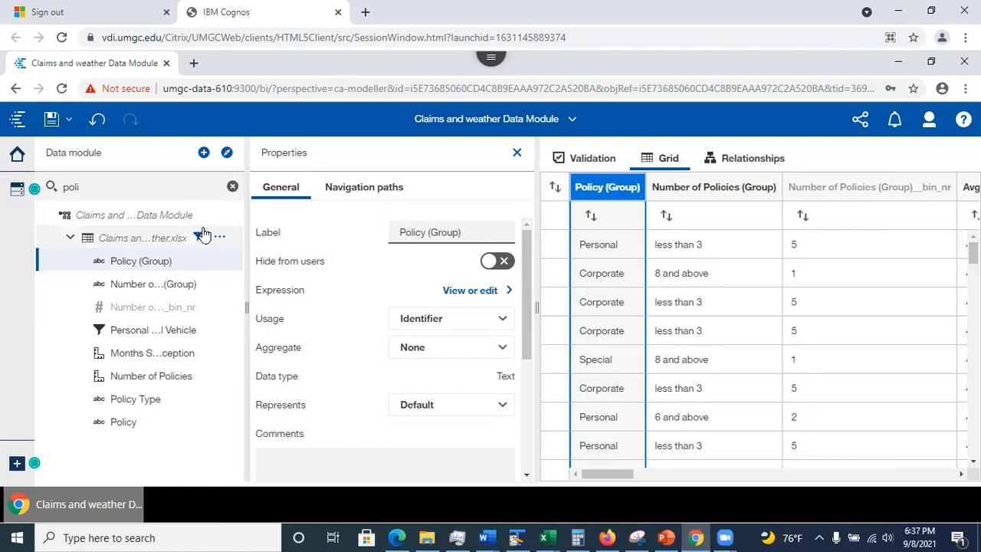
- Return to Cognos, close the Claims and weather Data Module, and open the recent Cars and weather Exploration
{"action": "left_click", "coordinate": [197, 239]}
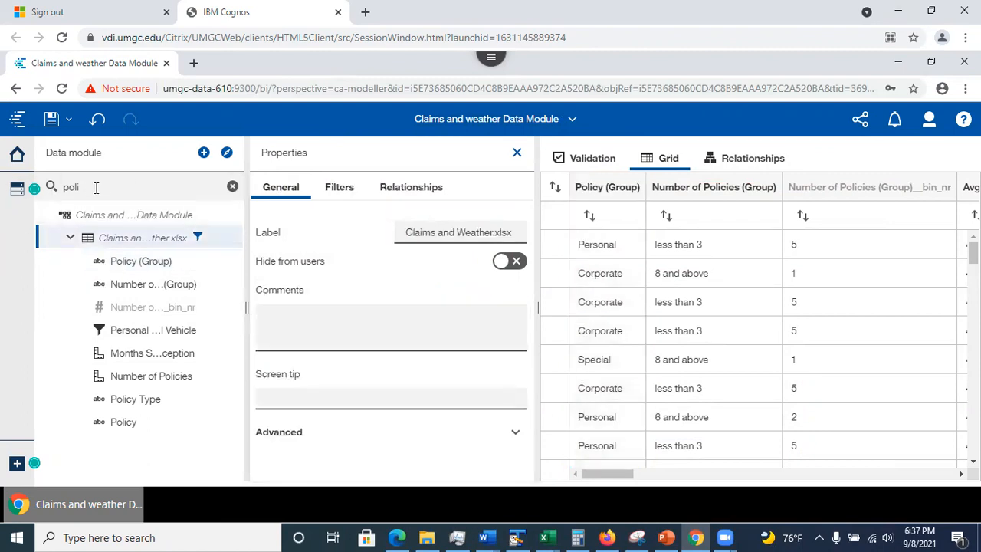
{"action": "left_click", "coordinate": [232, 186]}
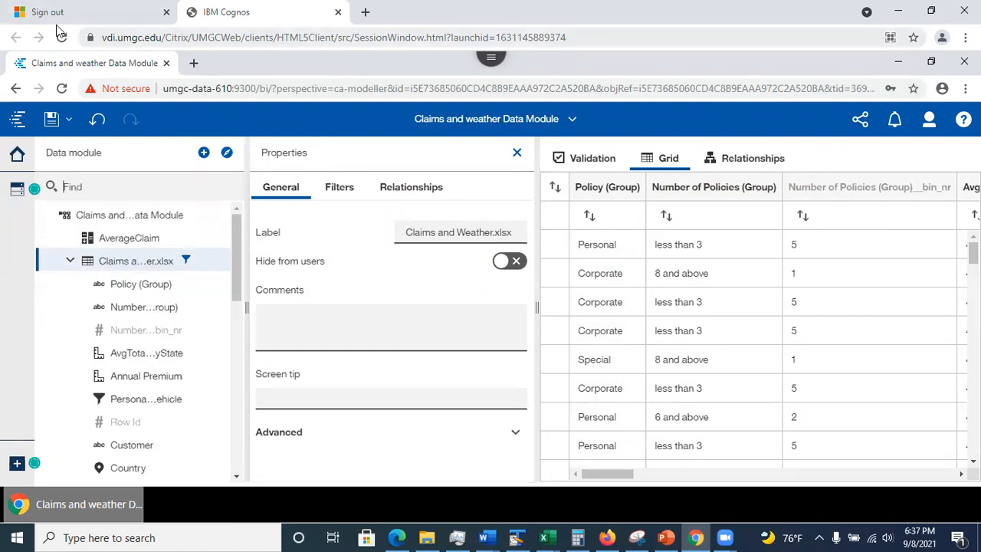
{"action": "left_click", "coordinate": [571, 119]}
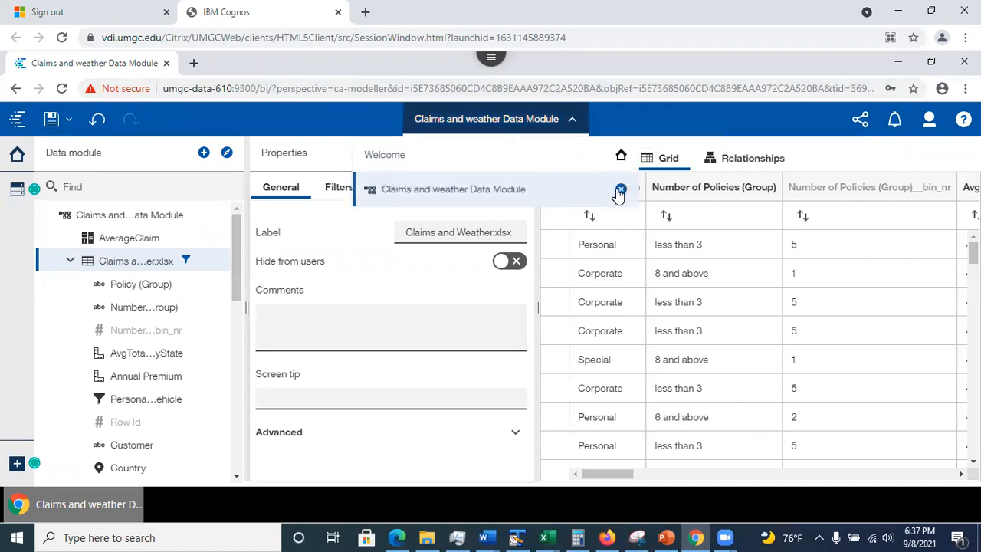
{"action": "left_click", "coordinate": [621, 188]}
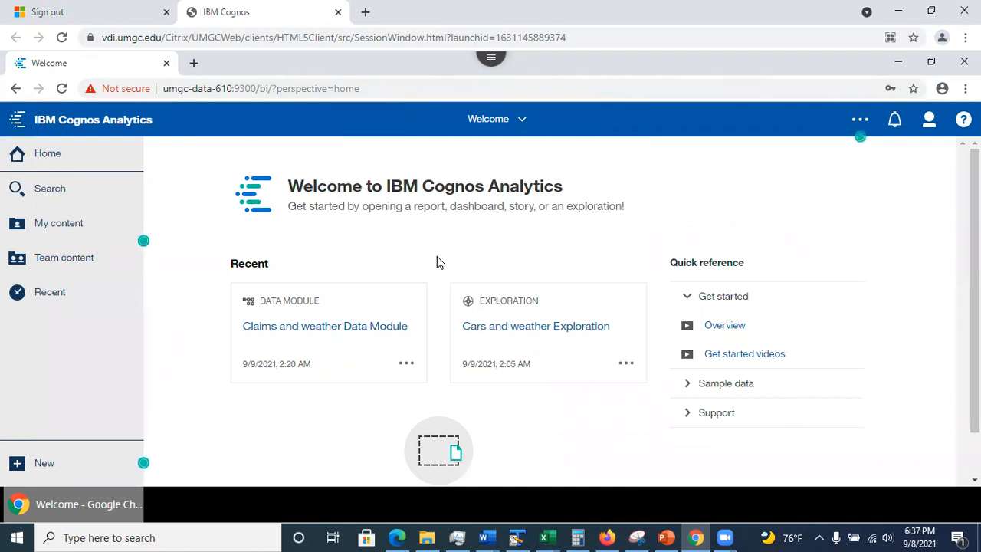
{"action": "left_click", "coordinate": [514, 313]}
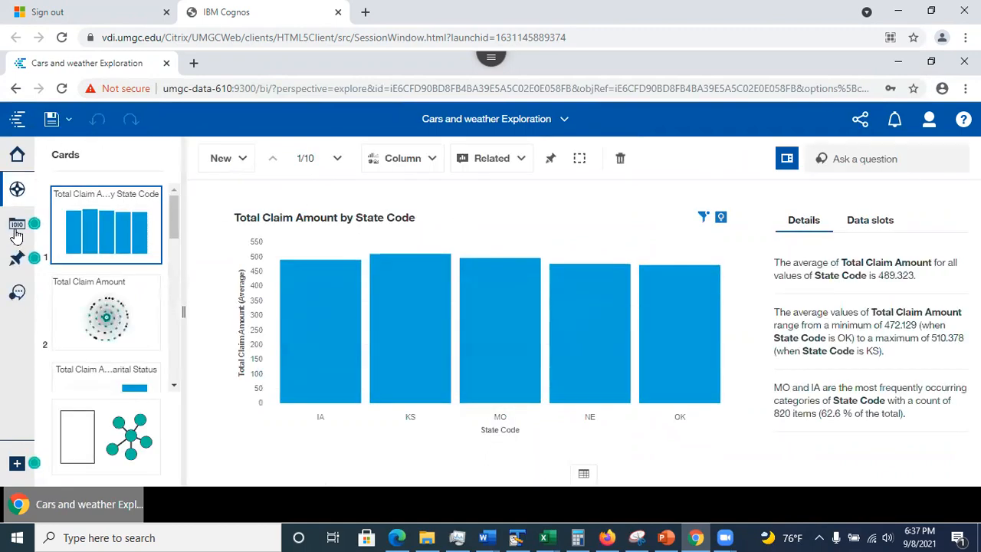
- Expand Claims and Weather.xlsx in the exploration's data source and examine its columns, including the new data groups
{"action": "left_click", "coordinate": [16, 227]}
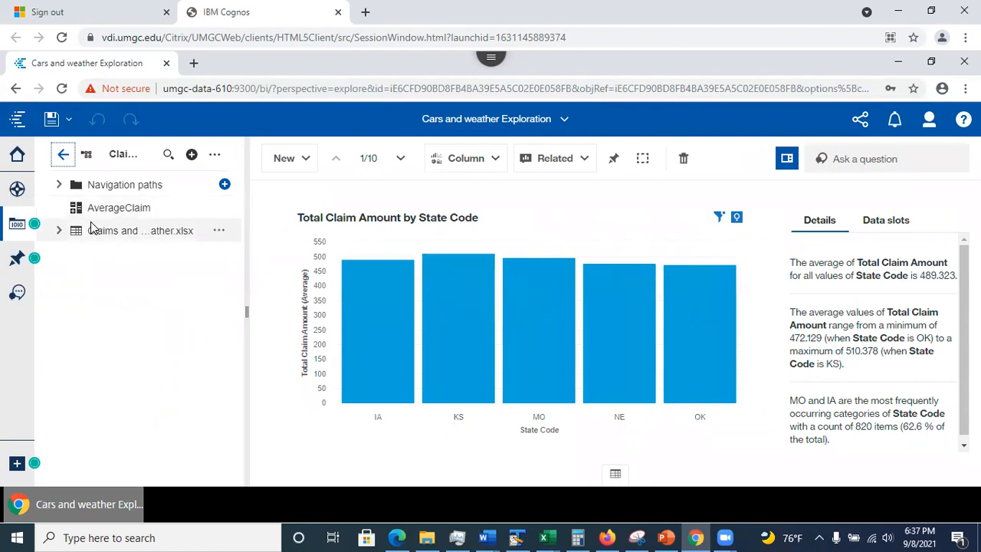
{"action": "left_click", "coordinate": [57, 235]}
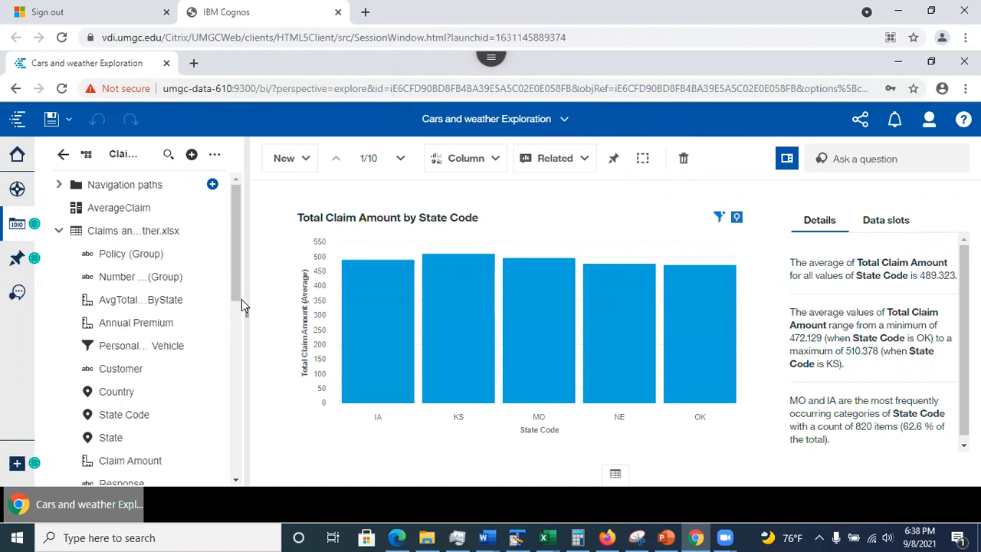
{"action": "left_click_drag", "start_coordinate": [234, 300], "coordinate": [238, 274]}
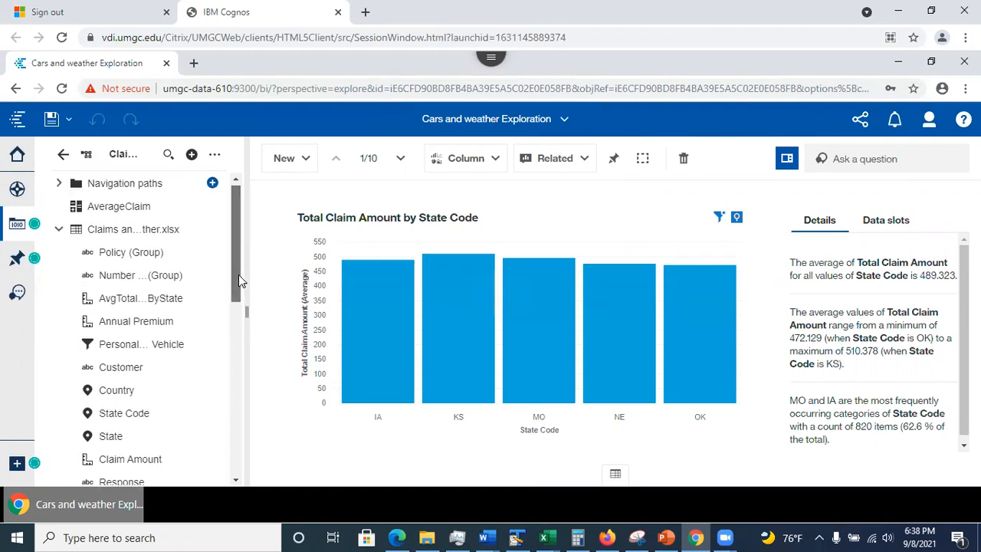
- Remove the Personal Policy for Small Vehicle local filter from the Total Claim Amount by Marital Status card
{"action": "left_click", "coordinate": [17, 189]}
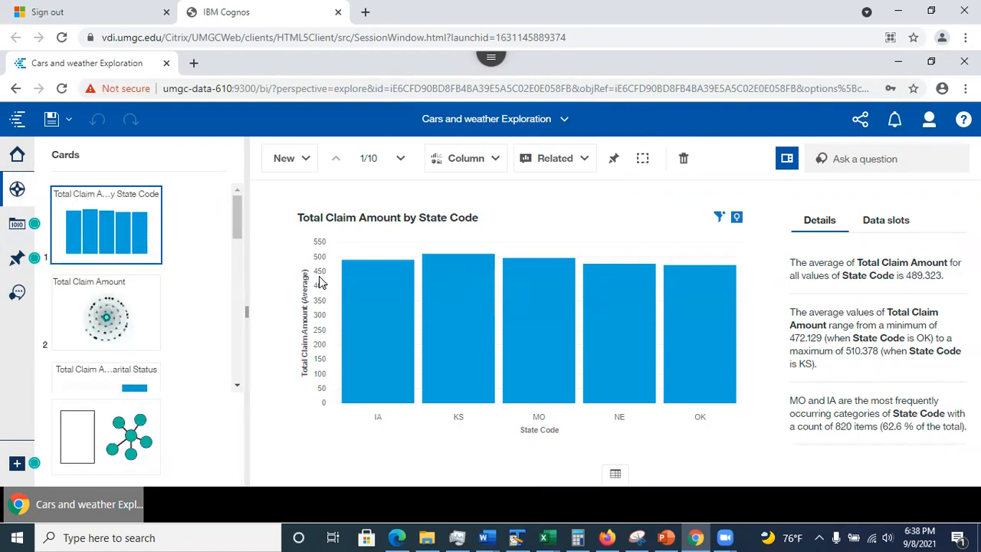
{"action": "left_click_drag", "start_coordinate": [242, 224], "coordinate": [240, 258]}
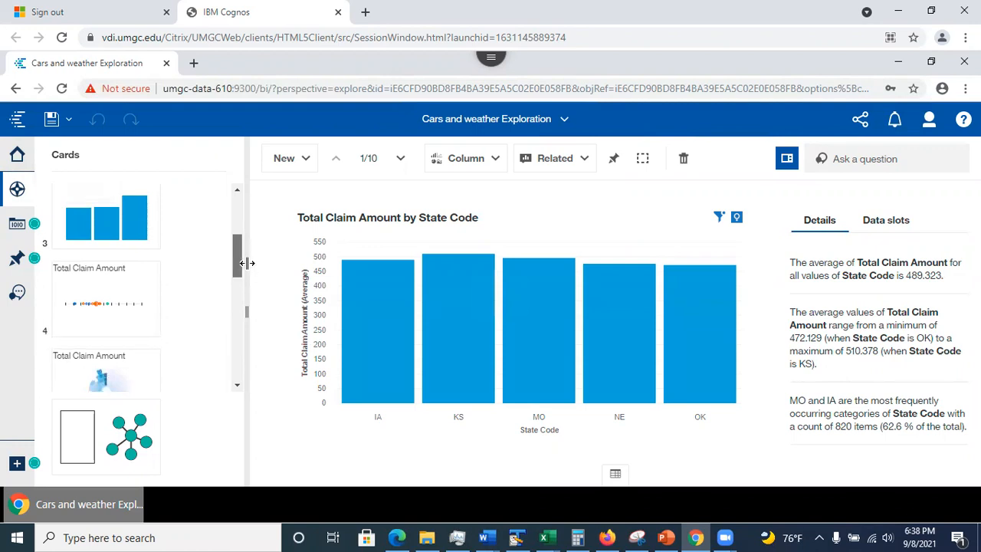
{"action": "left_click", "coordinate": [121, 240]}
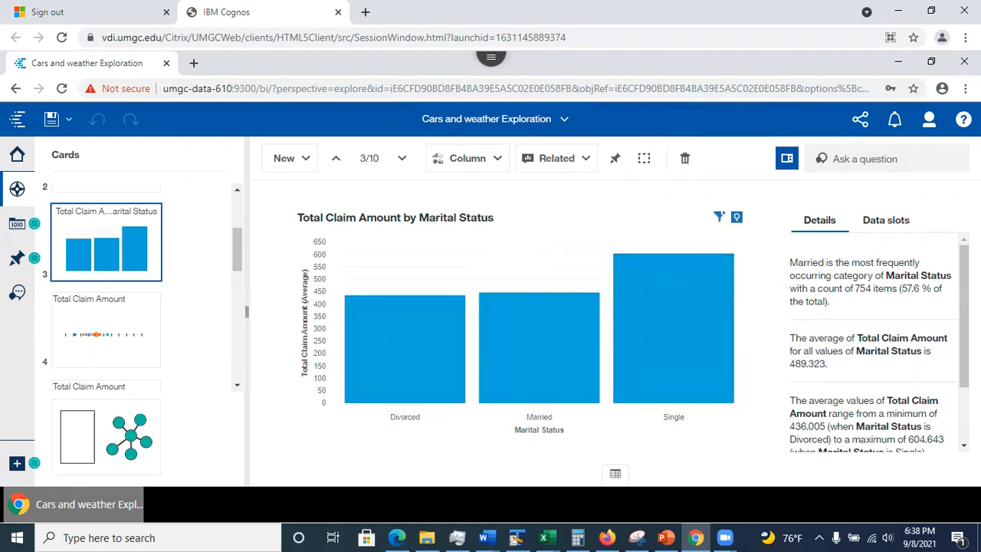
{"action": "left_click", "coordinate": [886, 222]}
{"action": "scroll", "coordinate": [963, 307], "scroll_direction": "down", "scroll_amount": 5}
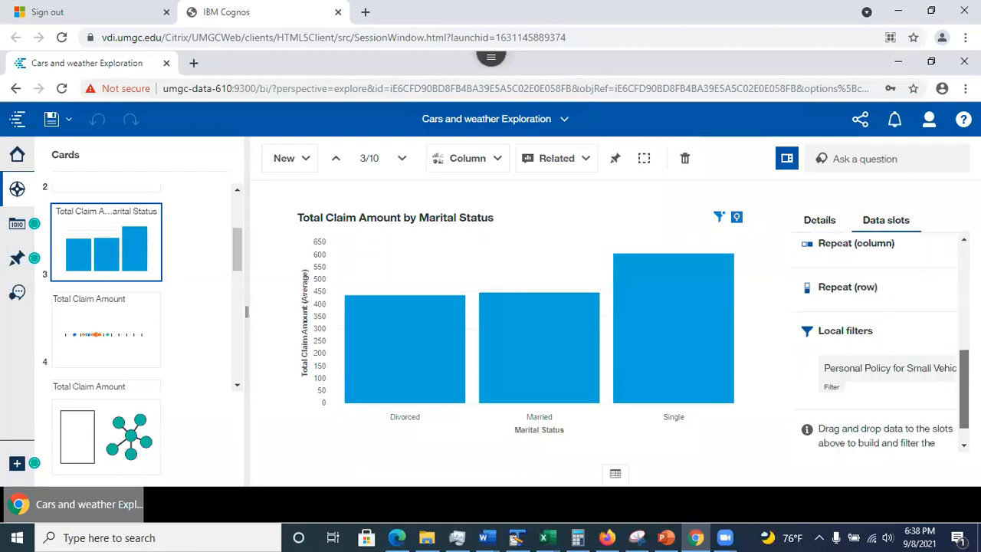
{"action": "left_click_drag", "start_coordinate": [964, 390], "coordinate": [964, 380]}
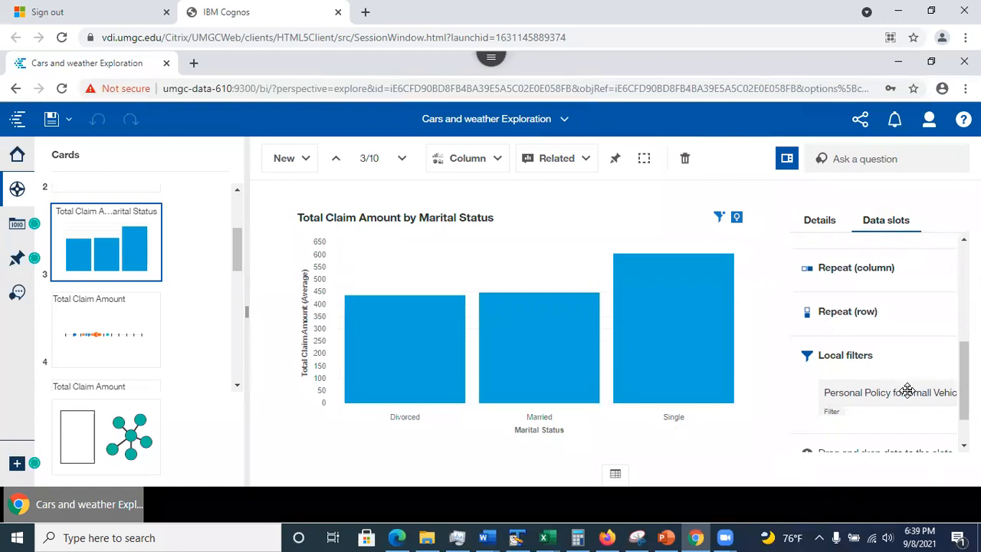
{"action": "left_click", "coordinate": [839, 397]}
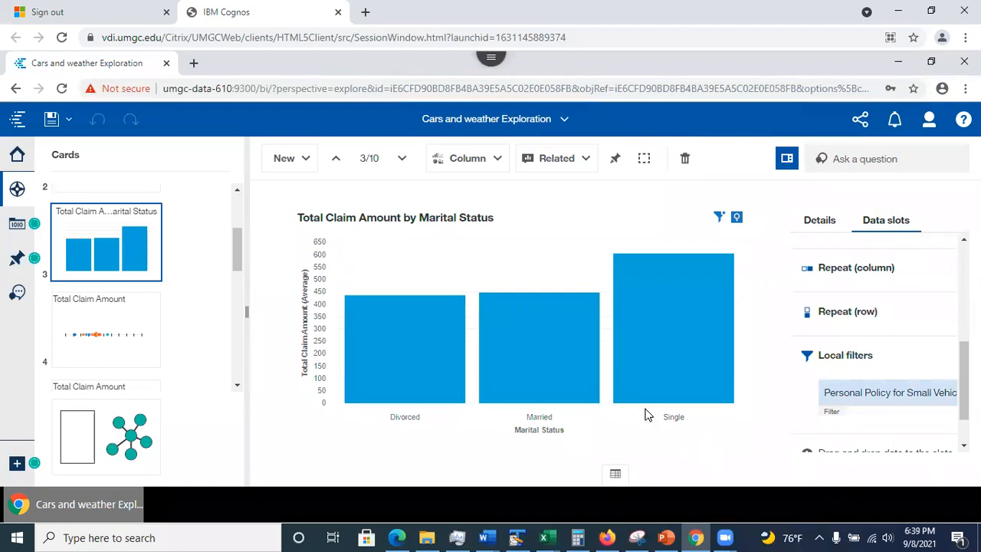
{"action": "left_click", "coordinate": [15, 189]}
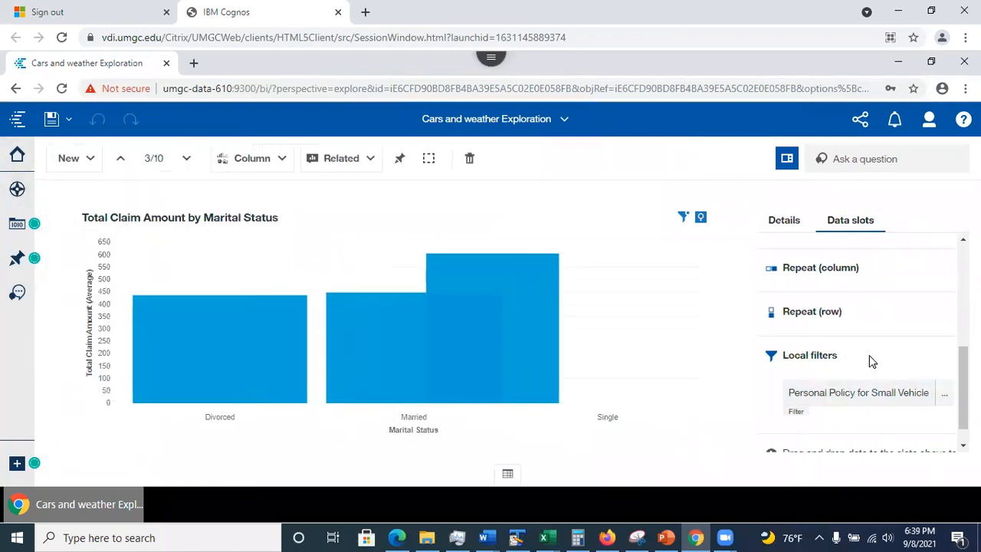
{"action": "left_click", "coordinate": [944, 399]}
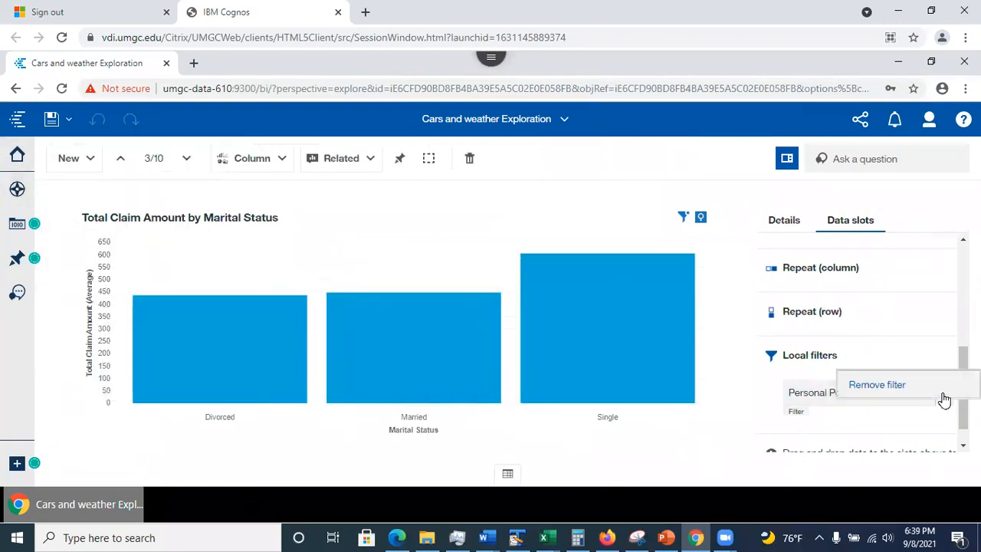
{"action": "left_click", "coordinate": [903, 386]}
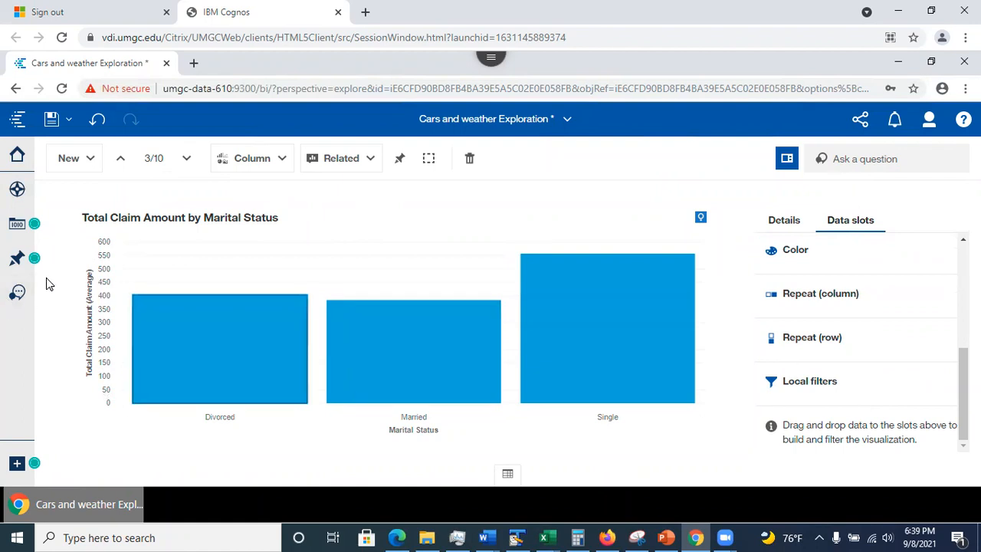
- Add Gender as a local filter to the Total Claim Amount by Marital Status chart, keeping only F
{"action": "left_click", "coordinate": [17, 224]}
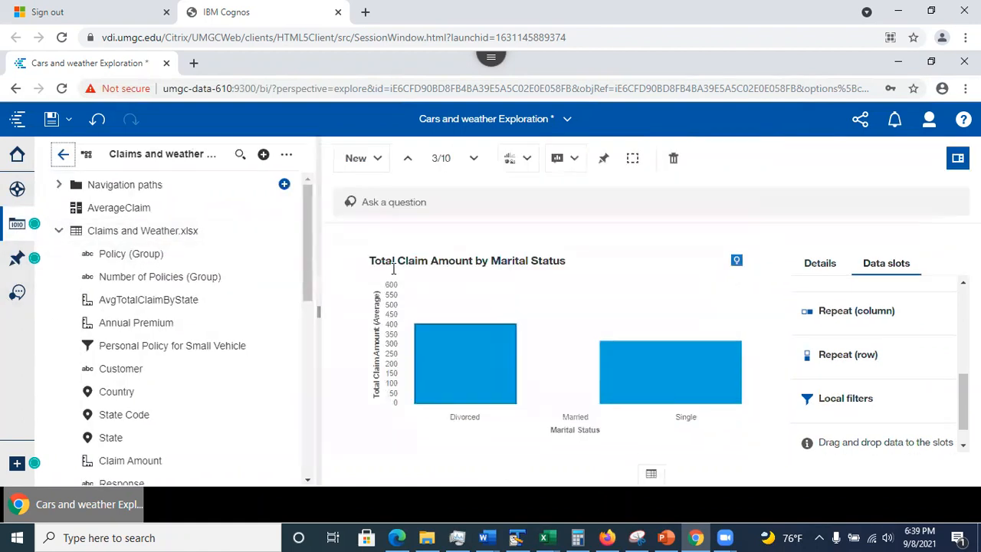
{"action": "left_click_drag", "start_coordinate": [309, 253], "coordinate": [138, 172]}
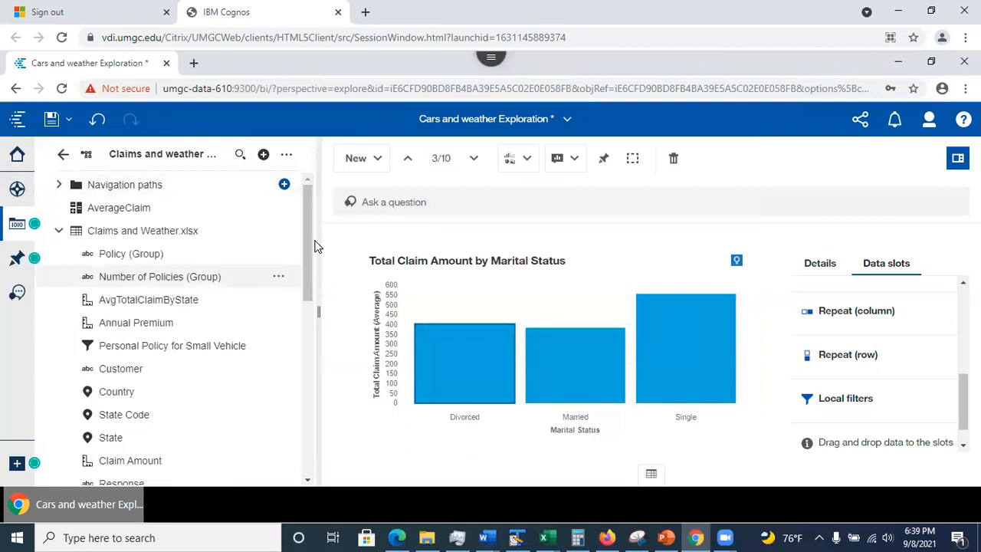
{"action": "left_click_drag", "start_coordinate": [308, 237], "coordinate": [300, 308]}
{"action": "left_click_drag", "start_coordinate": [107, 389], "coordinate": [833, 392]}
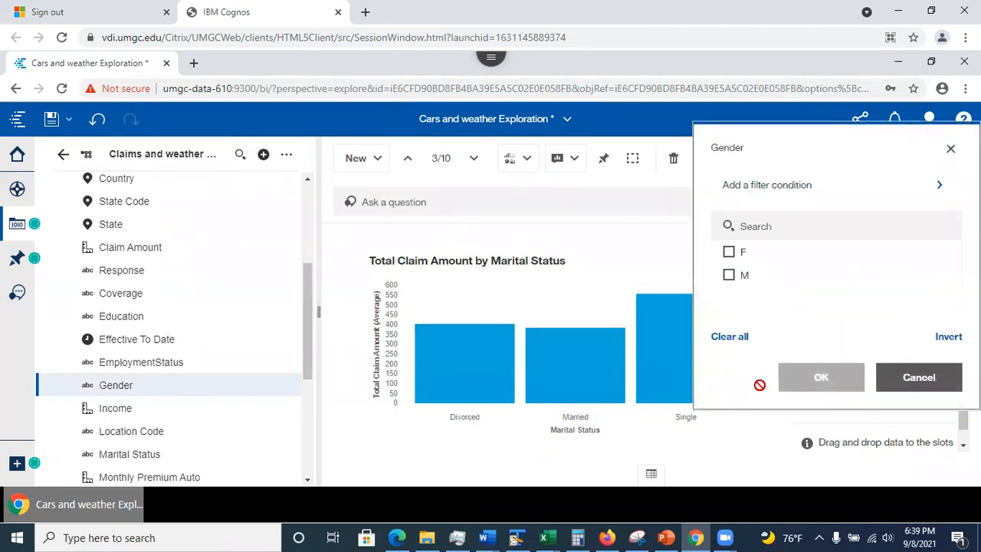
{"action": "left_click", "coordinate": [729, 253]}
{"action": "left_click", "coordinate": [835, 379]}
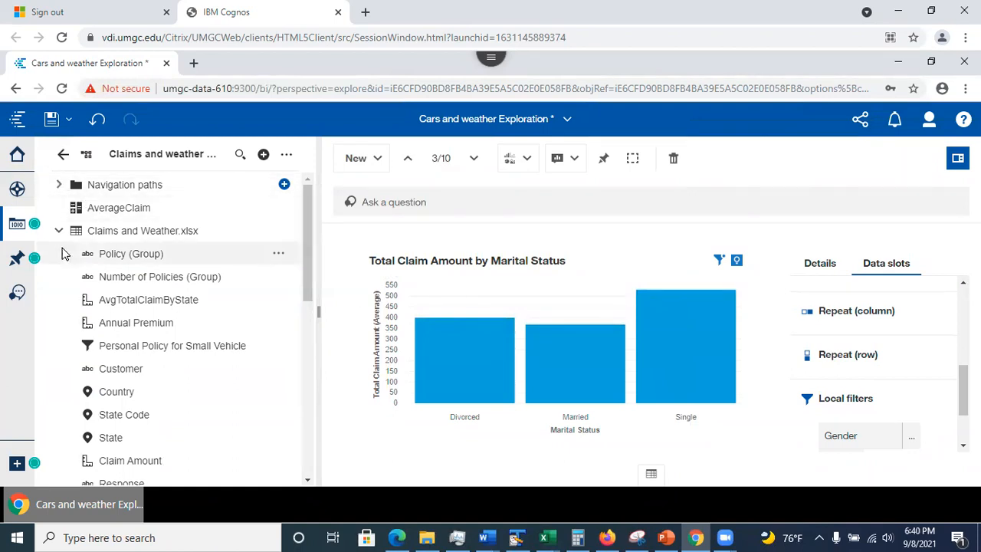
- Duplicate the Total Claim Amount by Marital Status card in the exploration
{"action": "left_click", "coordinate": [17, 188]}
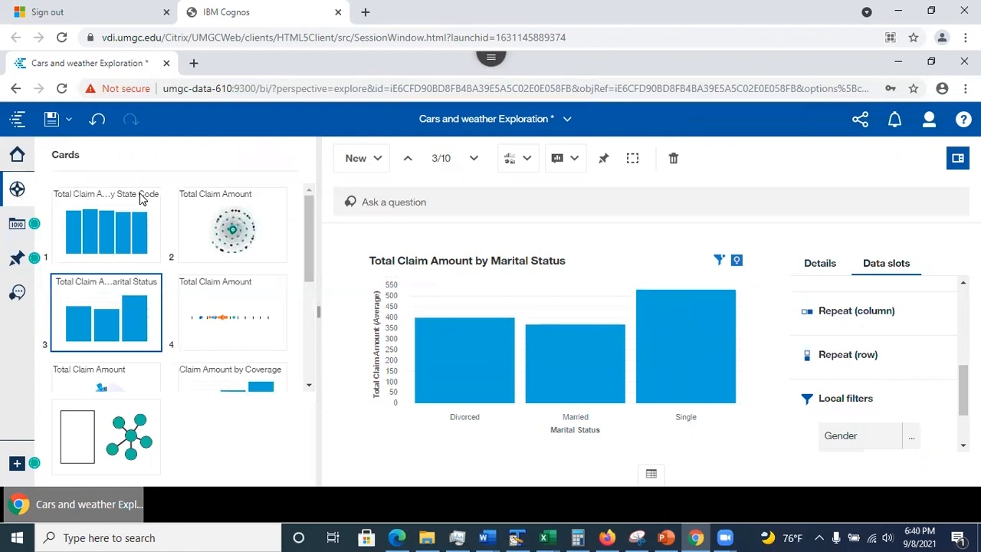
{"action": "left_click", "coordinate": [145, 342]}
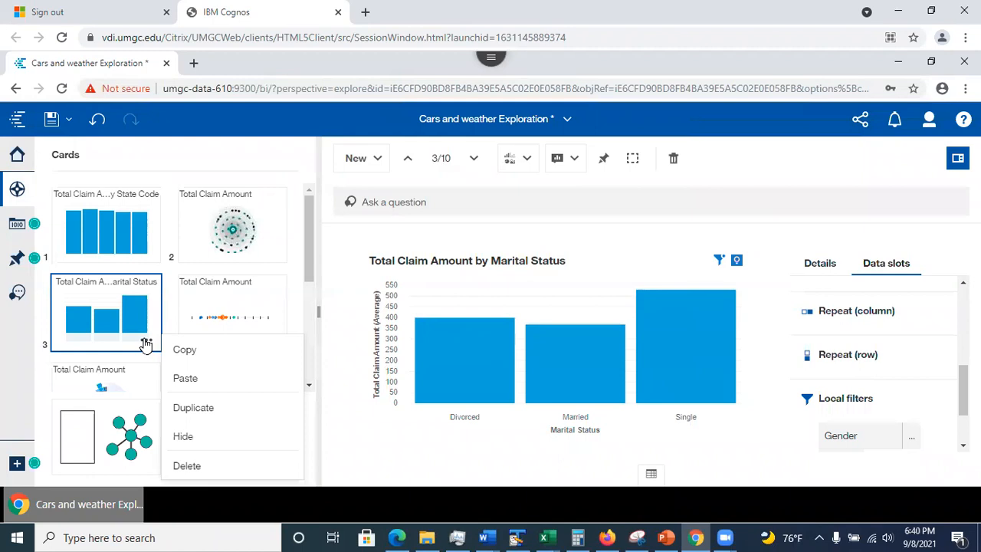
{"action": "left_click", "coordinate": [146, 342]}
{"action": "left_click", "coordinate": [147, 344]}
{"action": "left_click", "coordinate": [194, 407]}
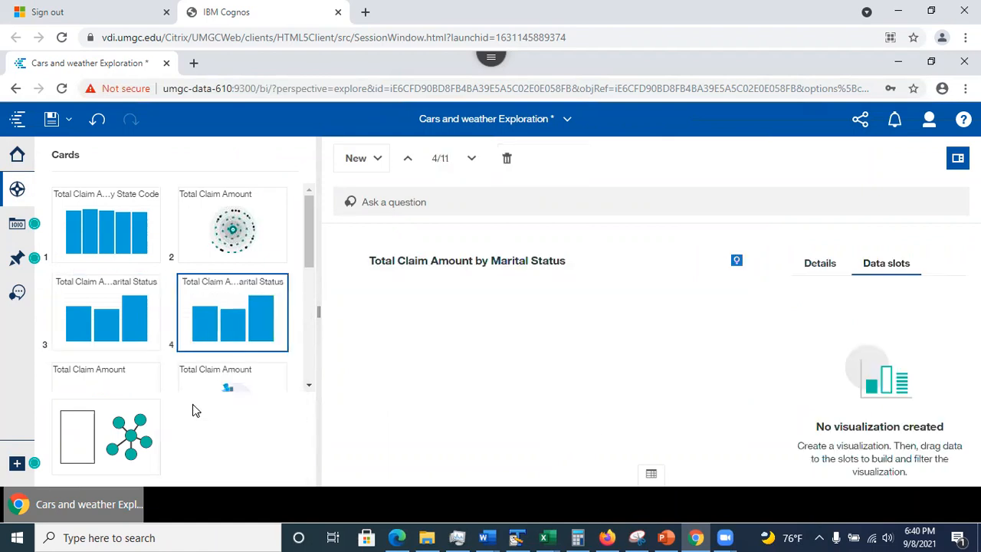
- Check the Gender filter settings on the original Total Claim Amount by Marital Status card without changing them
{"action": "left_click", "coordinate": [111, 306]}
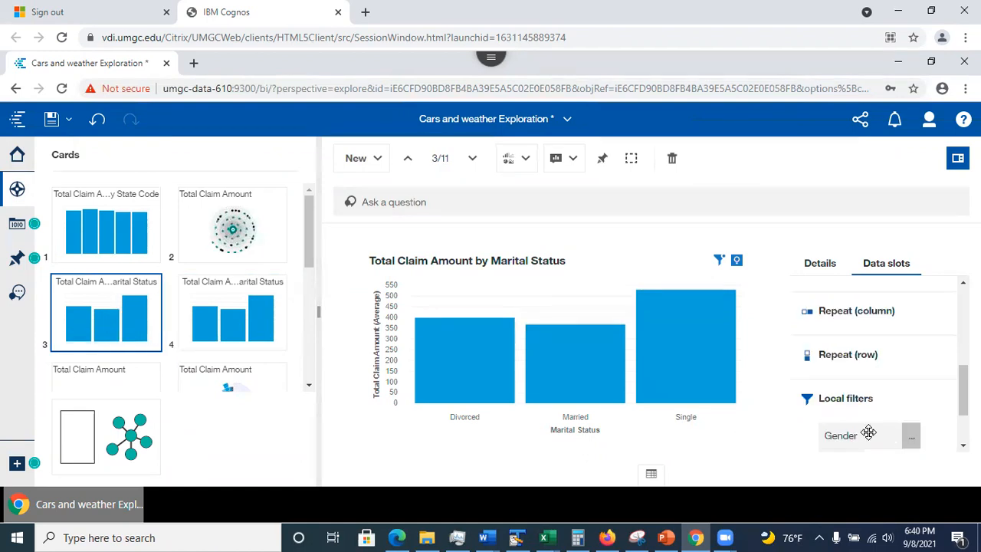
{"action": "left_click", "coordinate": [909, 442]}
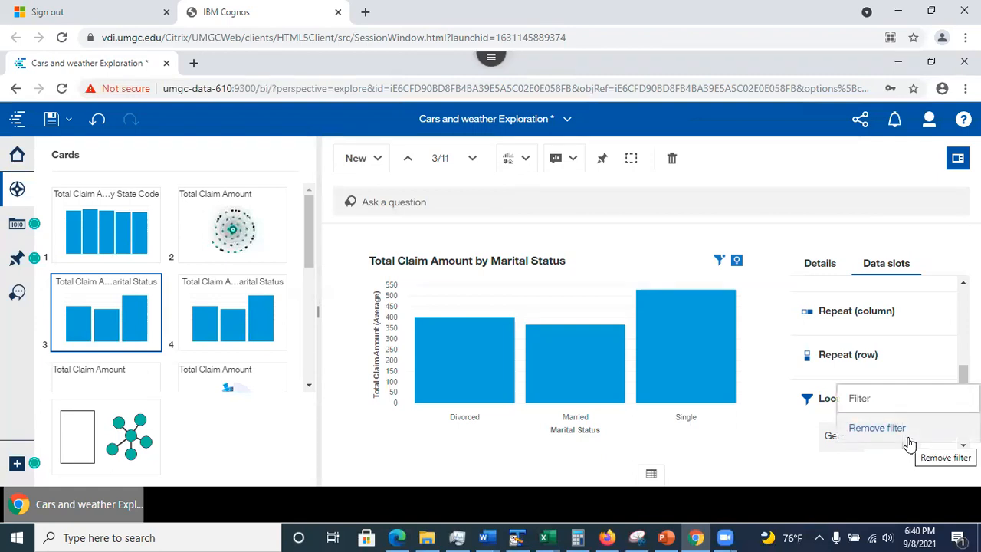
{"action": "left_click", "coordinate": [858, 399]}
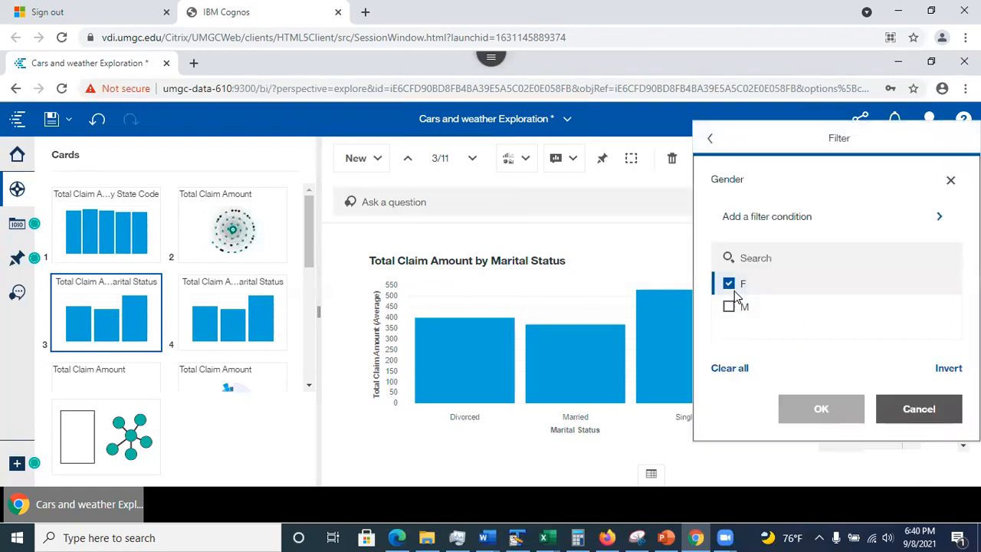
{"action": "left_click", "coordinate": [924, 427]}
- Change the Gender local filter on the duplicated Total Claim Amount by Marital Status card to include only M
{"action": "left_click", "coordinate": [270, 337]}
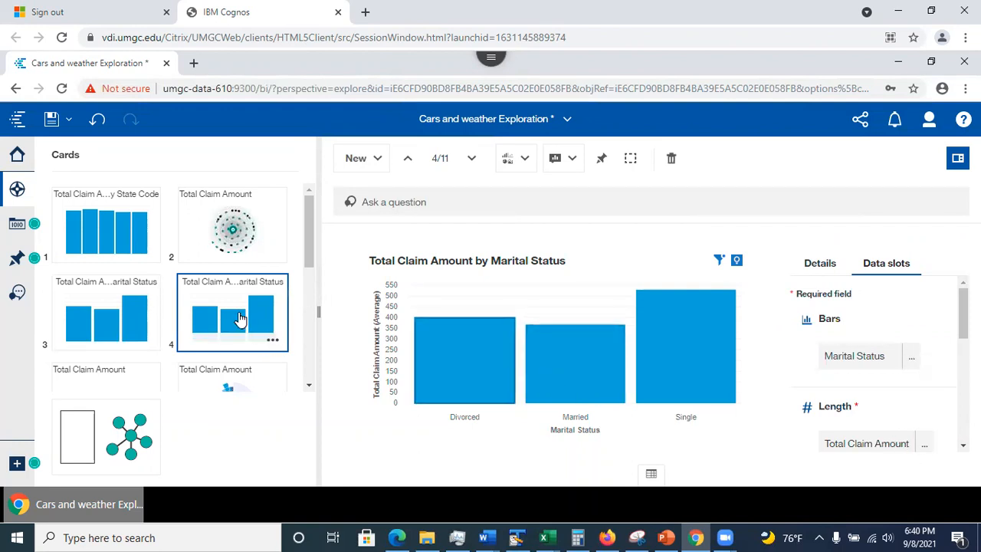
{"action": "scroll", "coordinate": [877, 364], "scroll_direction": "down", "scroll_amount": 3}
{"action": "scroll", "coordinate": [885, 355], "scroll_direction": "down", "scroll_amount": 3}
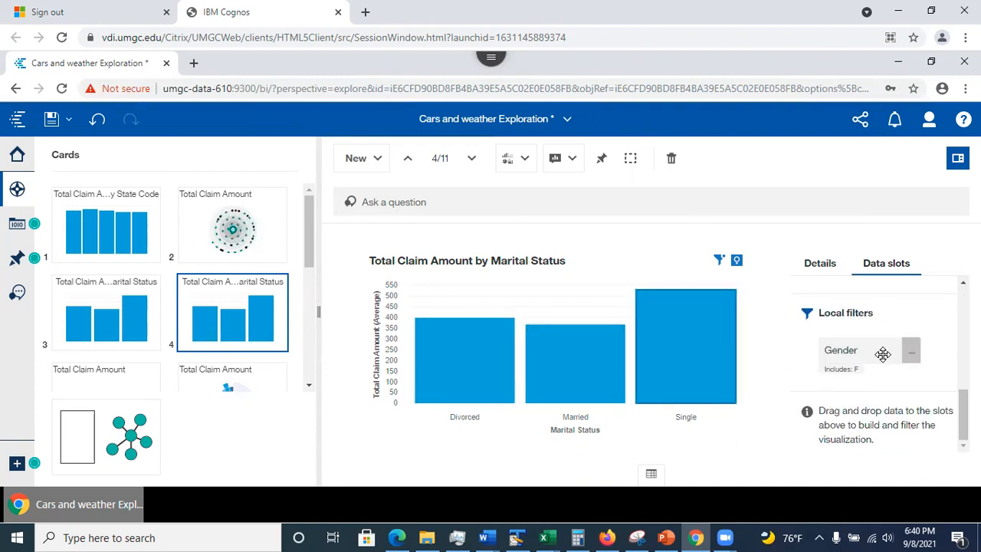
{"action": "left_click", "coordinate": [911, 353]}
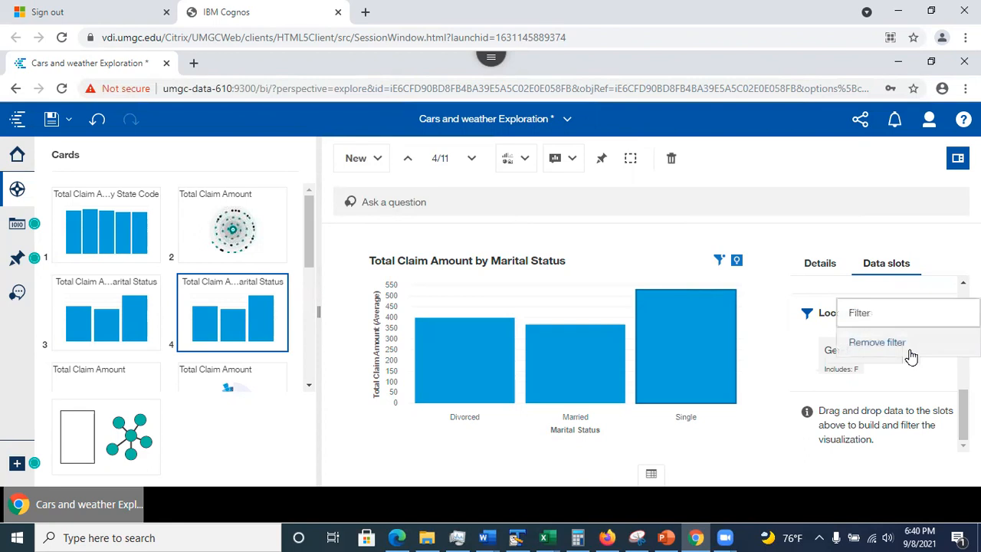
{"action": "left_click", "coordinate": [859, 314]}
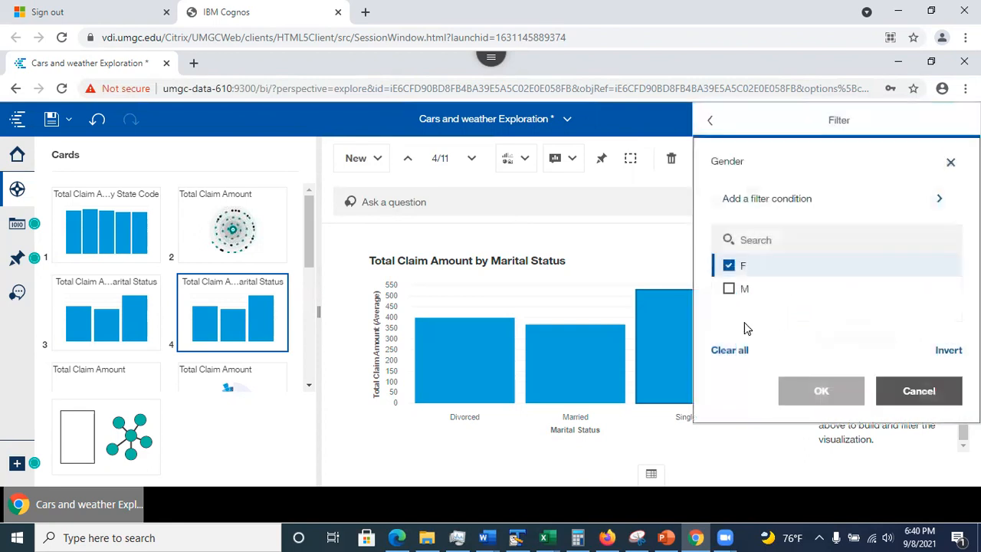
{"action": "left_click", "coordinate": [729, 289]}
{"action": "left_click", "coordinate": [728, 265]}
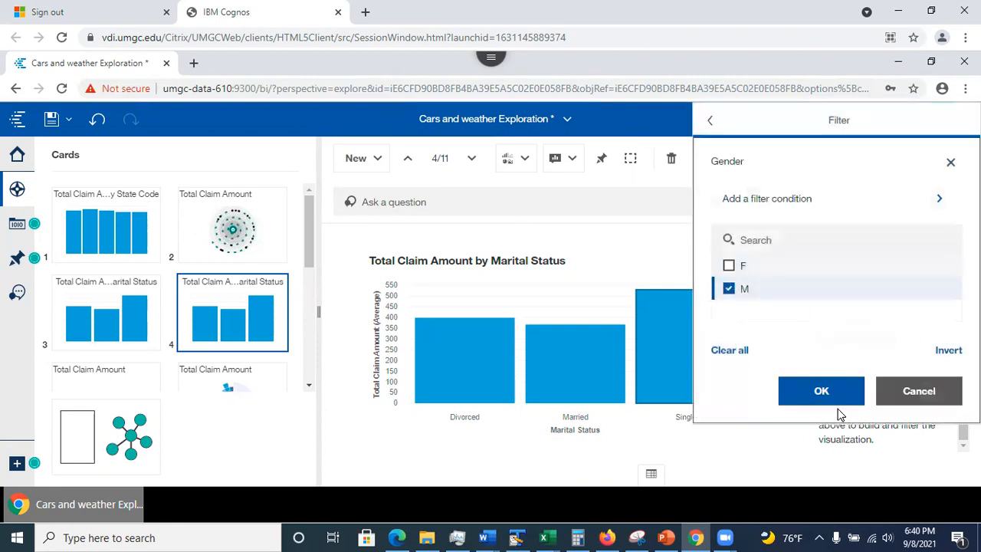
{"action": "left_click", "coordinate": [820, 391]}
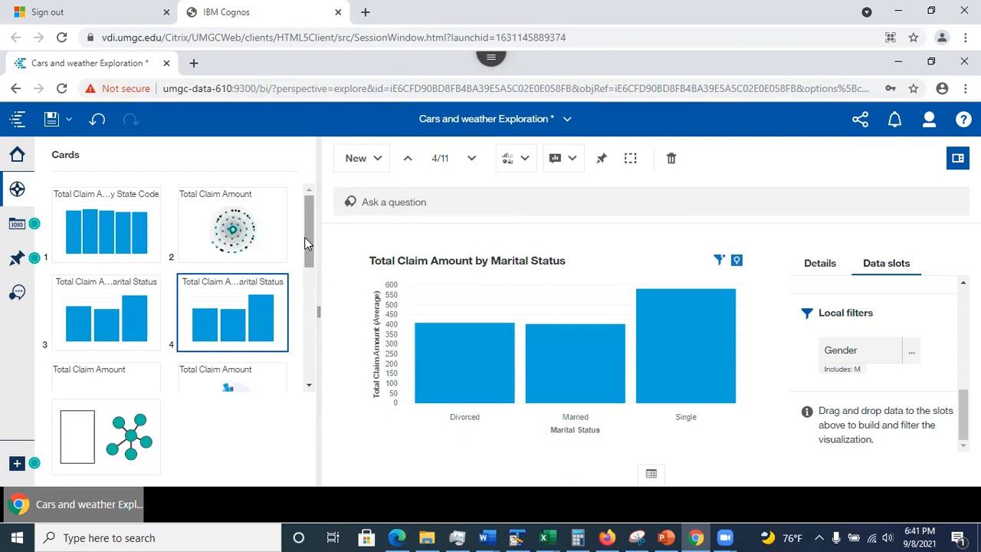
- Create a comparison card from the F and M Total Claim Amount by Marital Status cards, and hide the cards list
{"action": "left_click", "coordinate": [100, 312]}
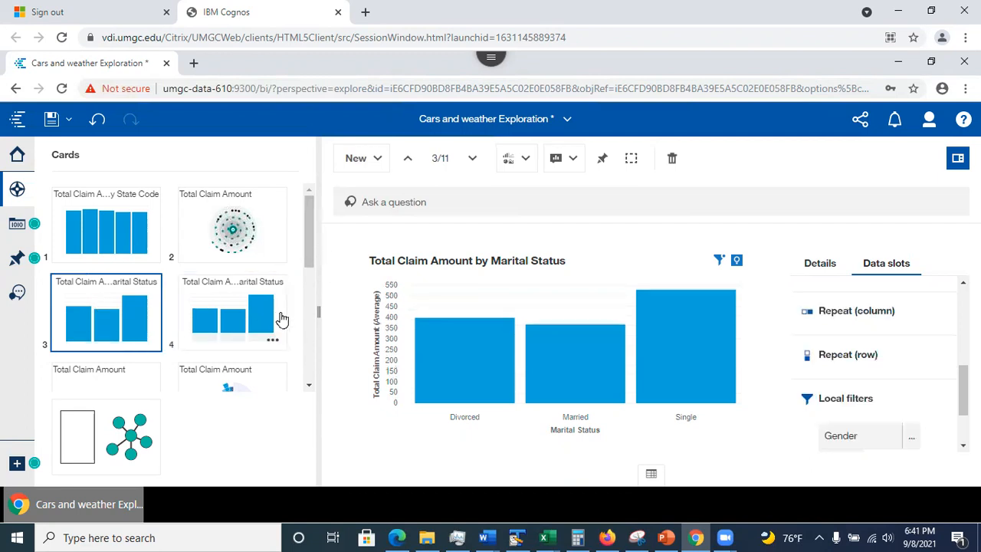
{"action": "left_click", "coordinate": [238, 312], "text": "ctrl"}
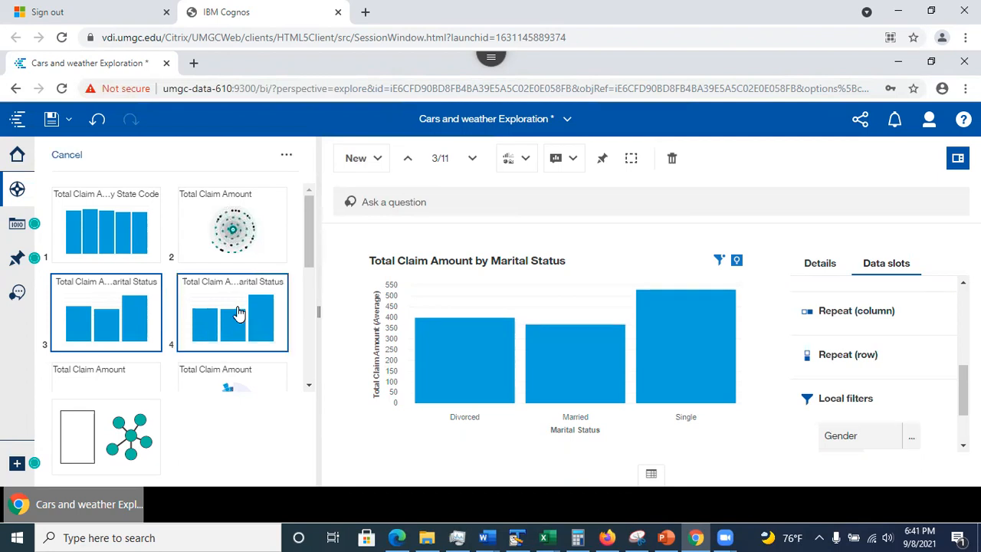
{"action": "left_click", "coordinate": [287, 158]}
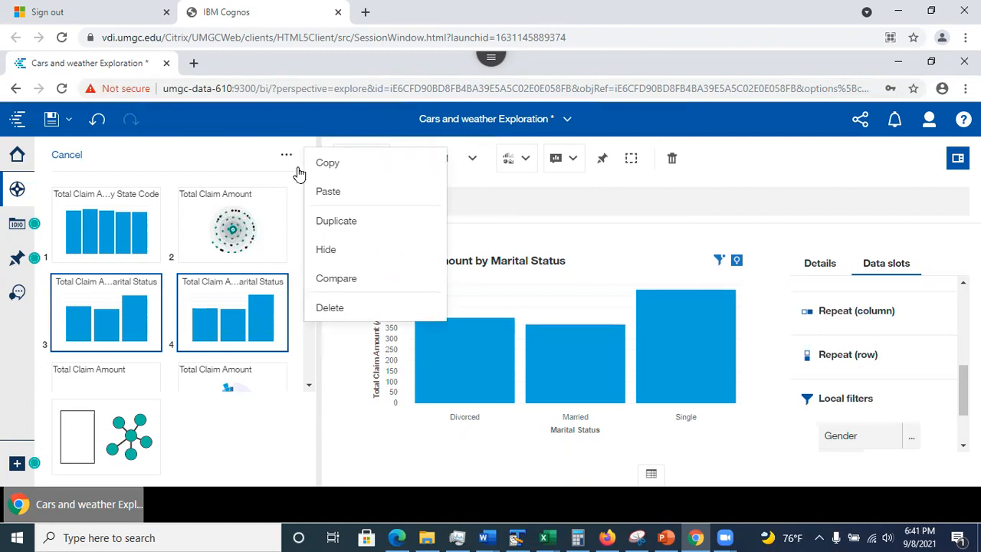
{"action": "left_click", "coordinate": [337, 278]}
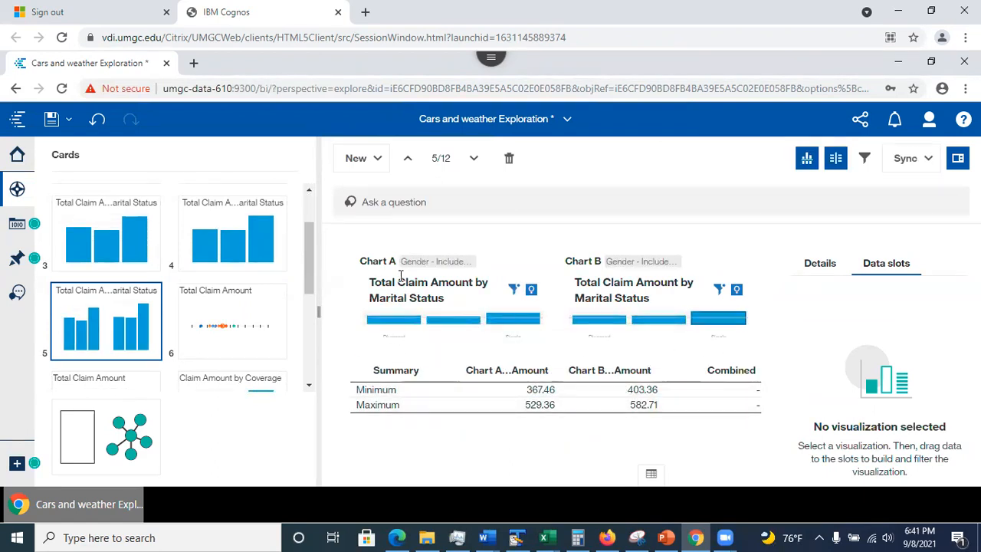
{"action": "left_click", "coordinate": [21, 189]}
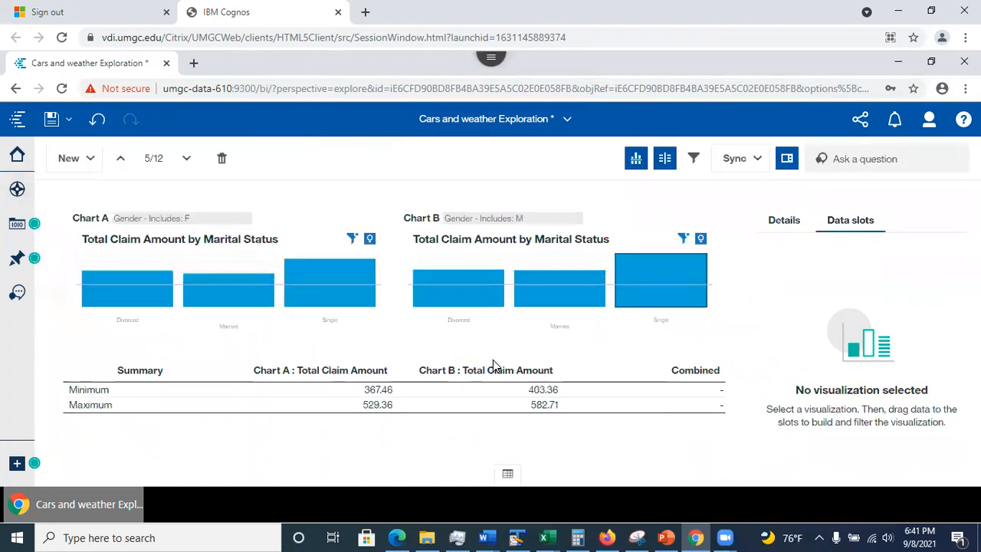
- Inspect the Divorced bars in both comparison charts and save the exploration
{"action": "mouse_move", "coordinate": [128, 301]}
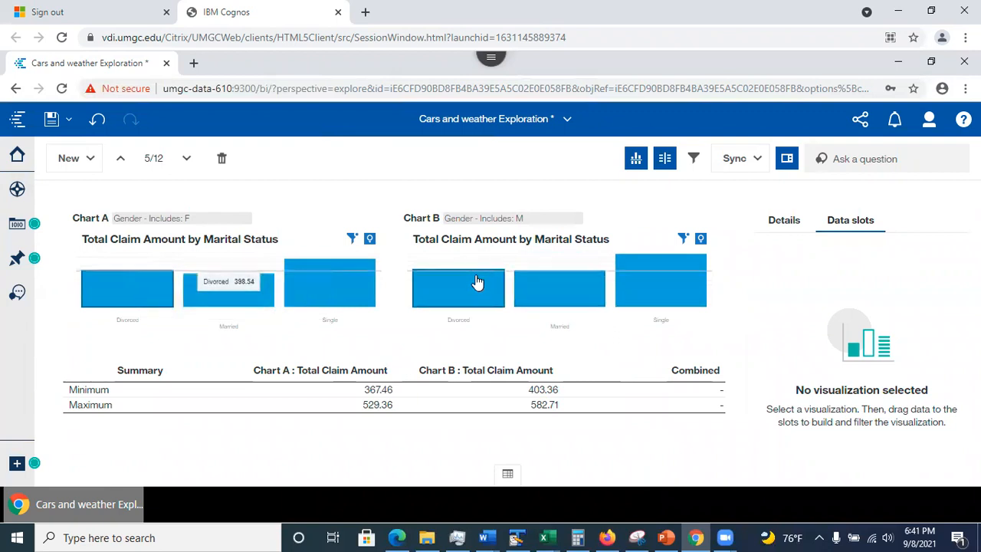
{"action": "mouse_move", "coordinate": [477, 280]}
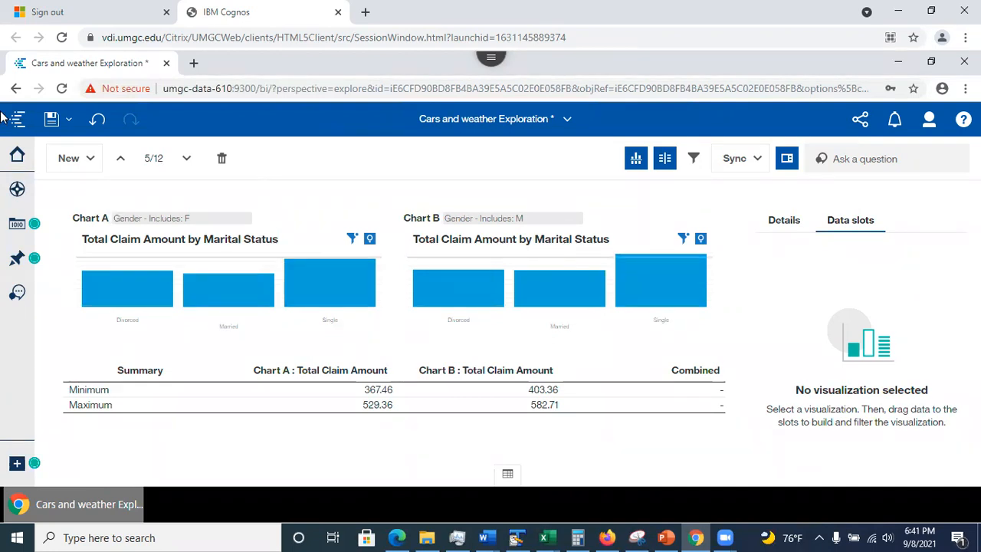
{"action": "left_click", "coordinate": [52, 119]}
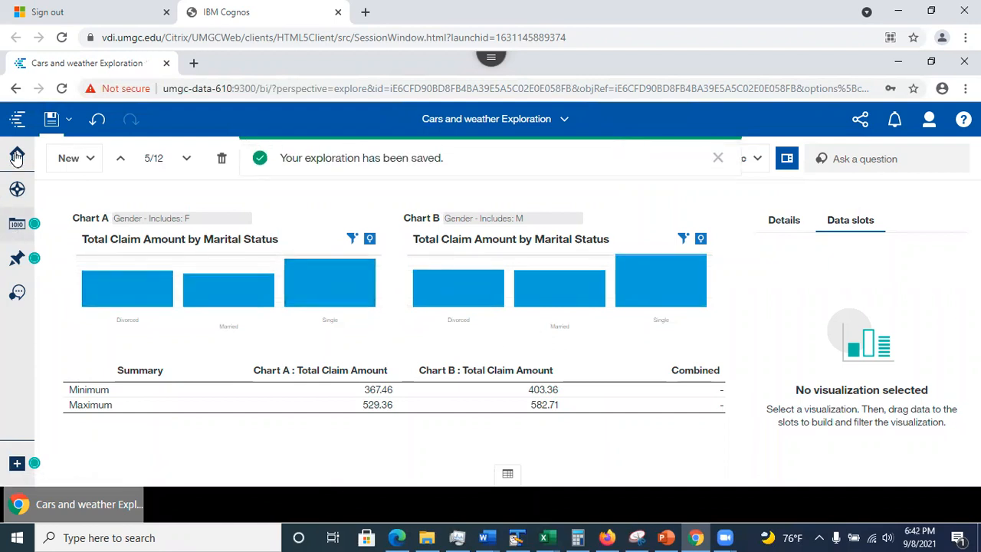
- Add a new single card to the exploration and browse the available visualization types
{"action": "left_click", "coordinate": [69, 158]}
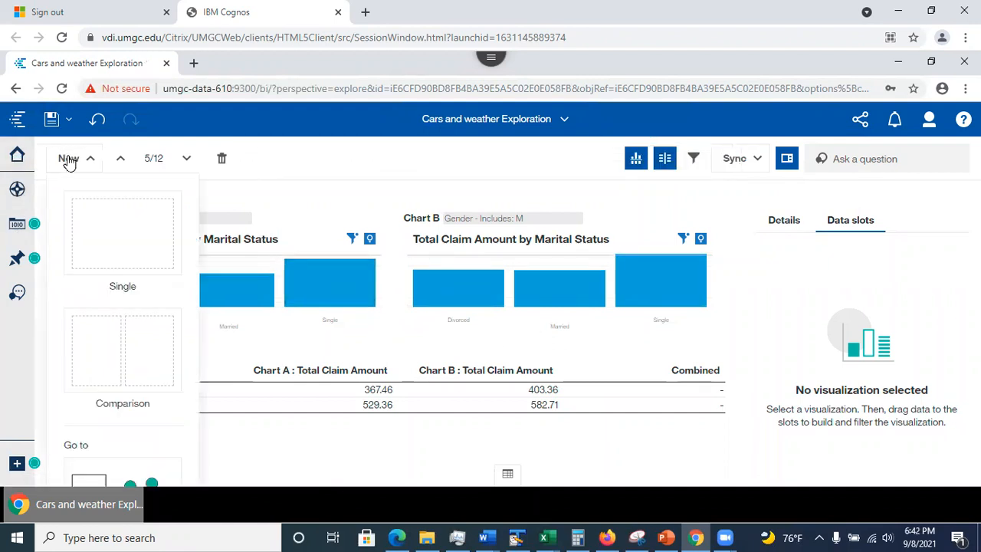
{"action": "left_click", "coordinate": [119, 238]}
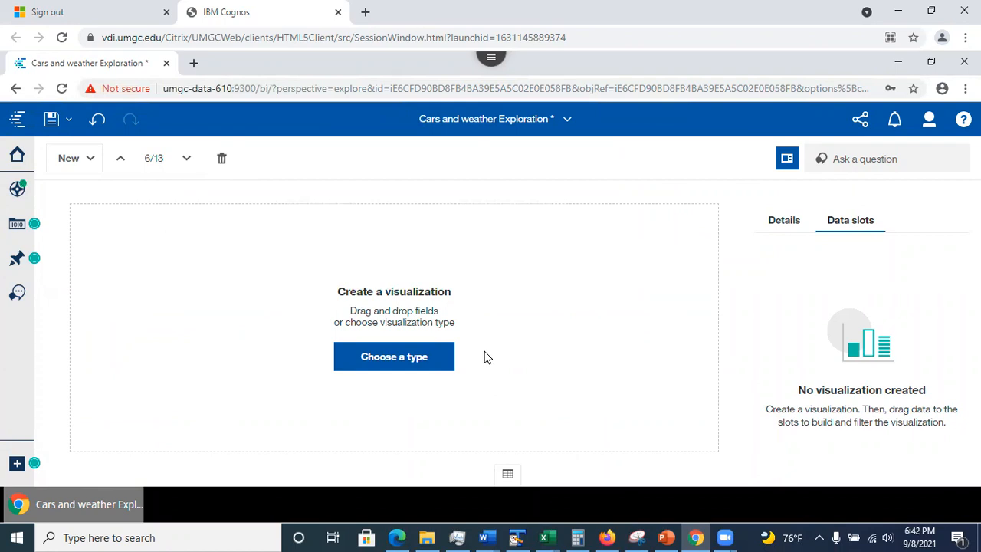
{"action": "left_click", "coordinate": [400, 360]}
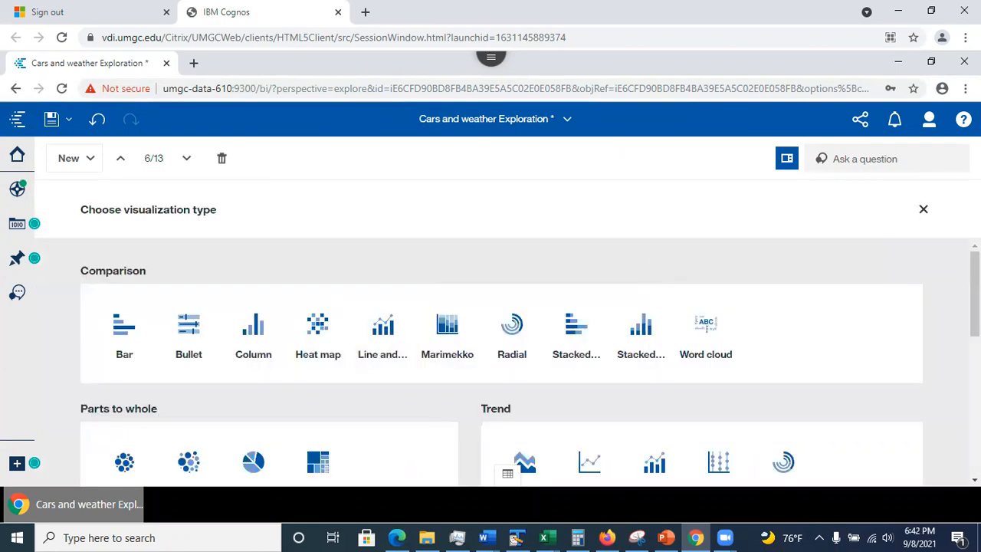
{"action": "scroll", "coordinate": [501, 360], "scroll_direction": "down", "scroll_amount": 4}
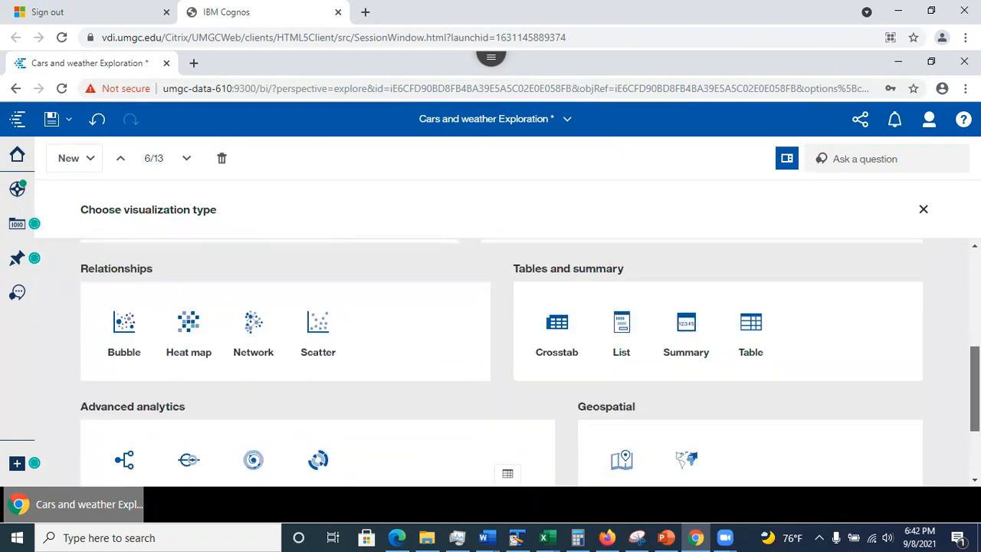
{"action": "scroll", "coordinate": [502, 360], "scroll_direction": "down", "scroll_amount": 2}
{"action": "scroll", "coordinate": [501, 361], "scroll_direction": "up", "scroll_amount": 6}
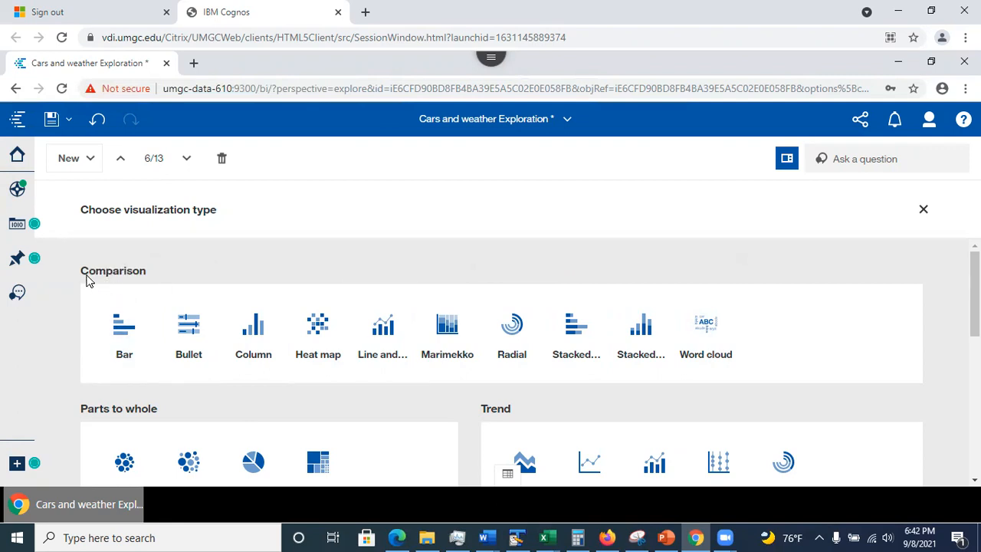
{"action": "scroll", "coordinate": [975, 307], "scroll_direction": "down", "scroll_amount": 3}
{"action": "scroll", "coordinate": [528, 360], "scroll_direction": "down", "scroll_amount": 2}
{"action": "scroll", "coordinate": [529, 360], "scroll_direction": "up", "scroll_amount": 5}
- Switch to the Intro to Cognos analytics presentation in PowerPoint, view slides 44 and 45, and select the video playlist link
{"action": "left_click", "coordinate": [664, 537]}
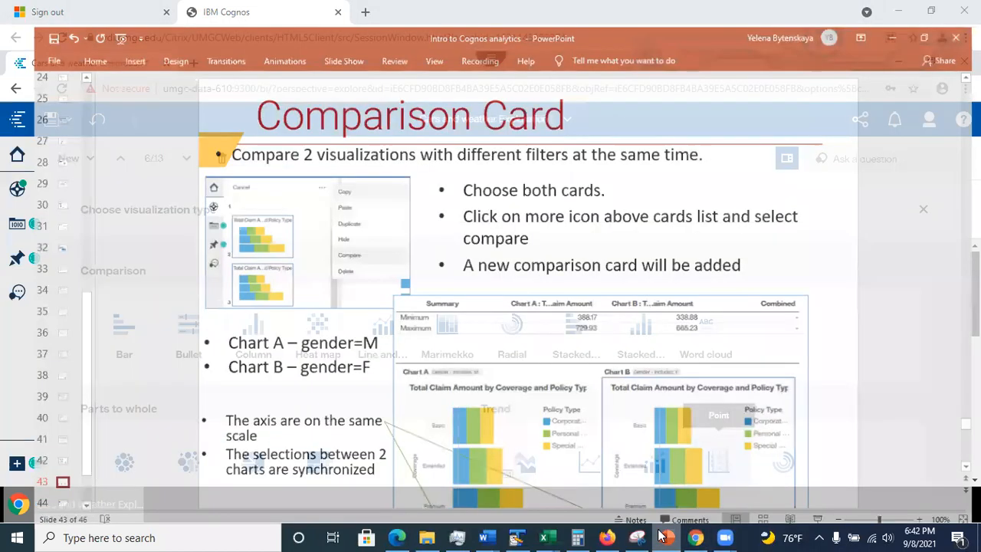
{"action": "left_click", "coordinate": [31, 497]}
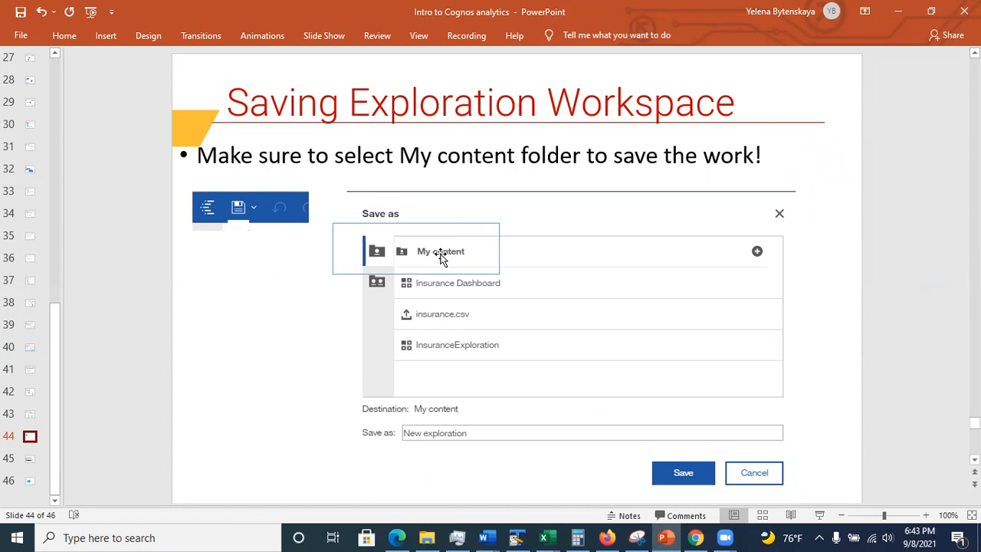
{"action": "left_click", "coordinate": [31, 460]}
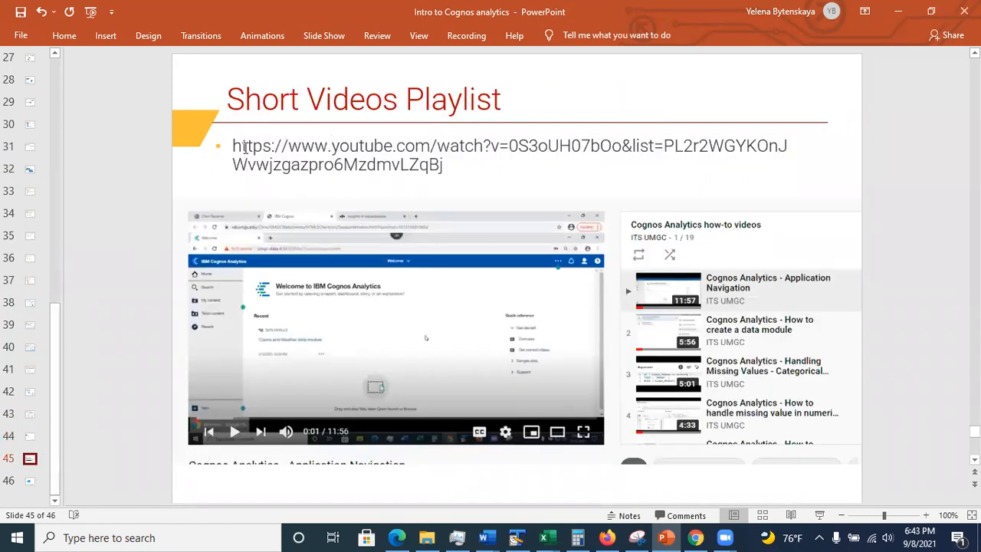
{"action": "mouse_move", "coordinate": [231, 146]}
{"action": "left_mouse_down"}
{"action": "mouse_move", "coordinate": [331, 149]}
{"action": "mouse_move", "coordinate": [425, 188]}
{"action": "left_mouse_up"}
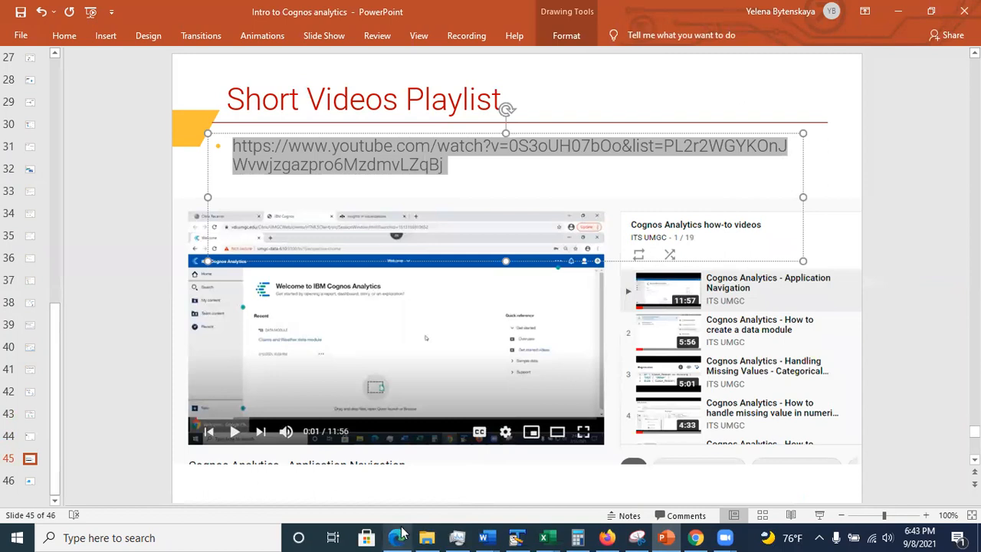
{"action": "mouse_move", "coordinate": [397, 534]}
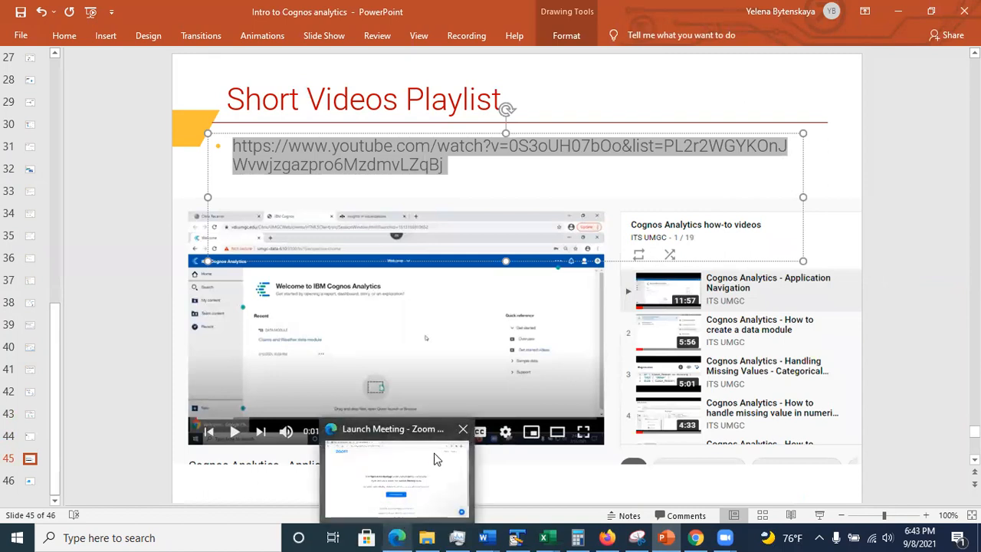